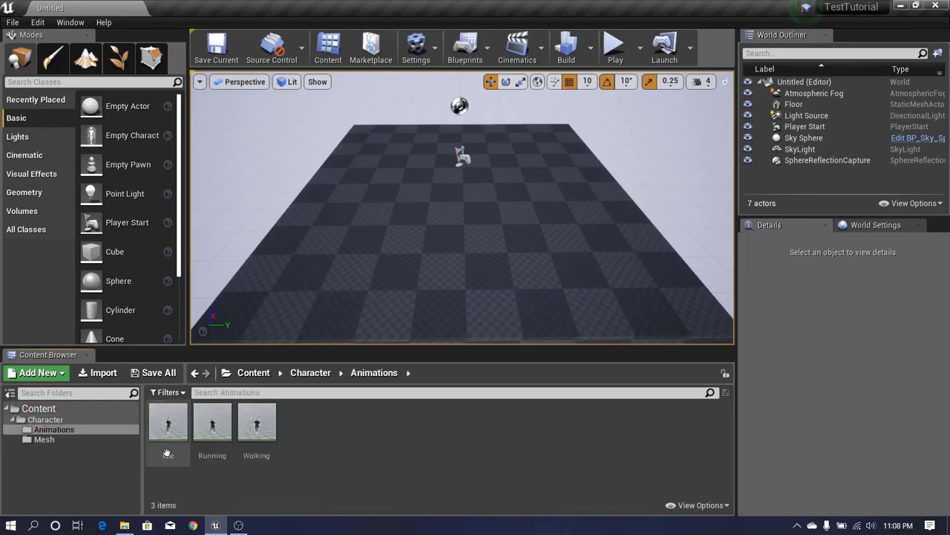
Examine the contents of the Mesh folder and its parent Character folder
{"action": "left_click", "coordinate": [102, 441]}
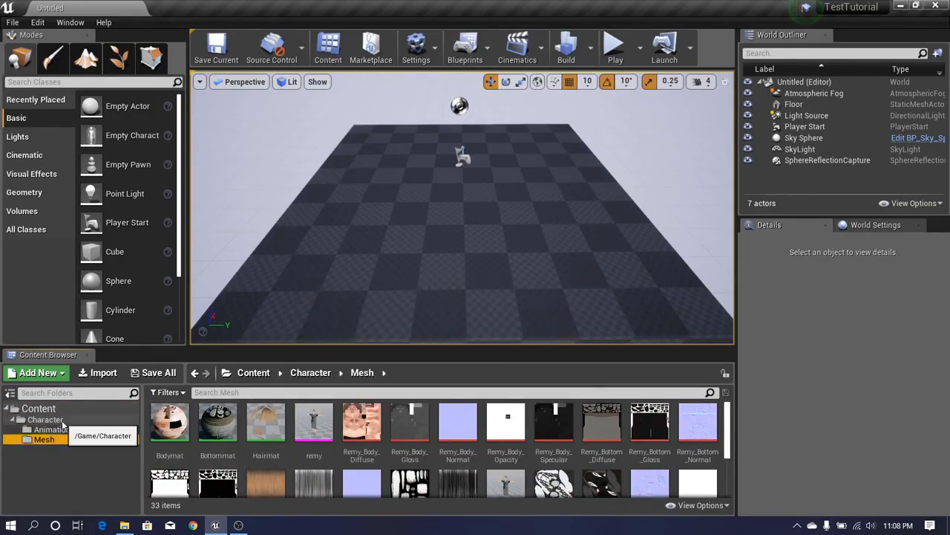
{"action": "left_click", "coordinate": [59, 420]}
{"action": "left_click", "coordinate": [18, 421]}
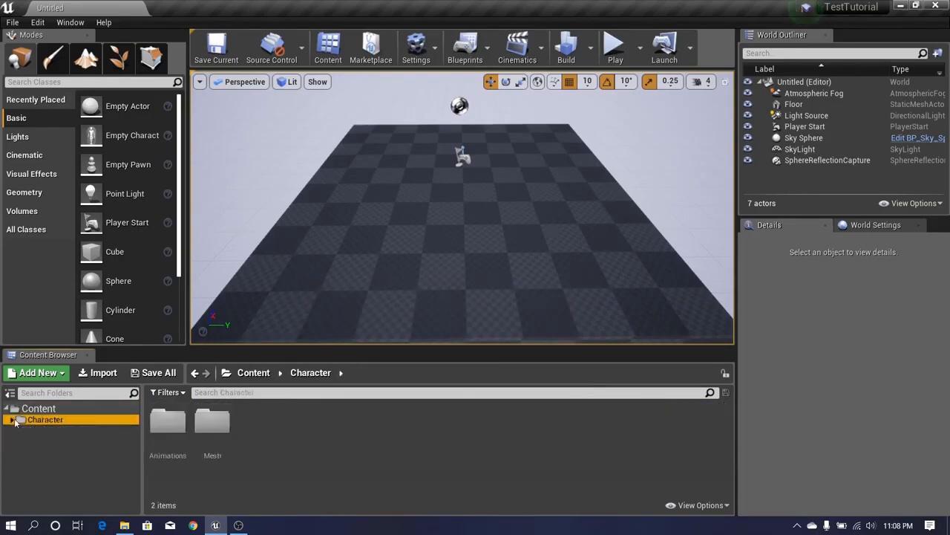
{"action": "left_click", "coordinate": [393, 422]}
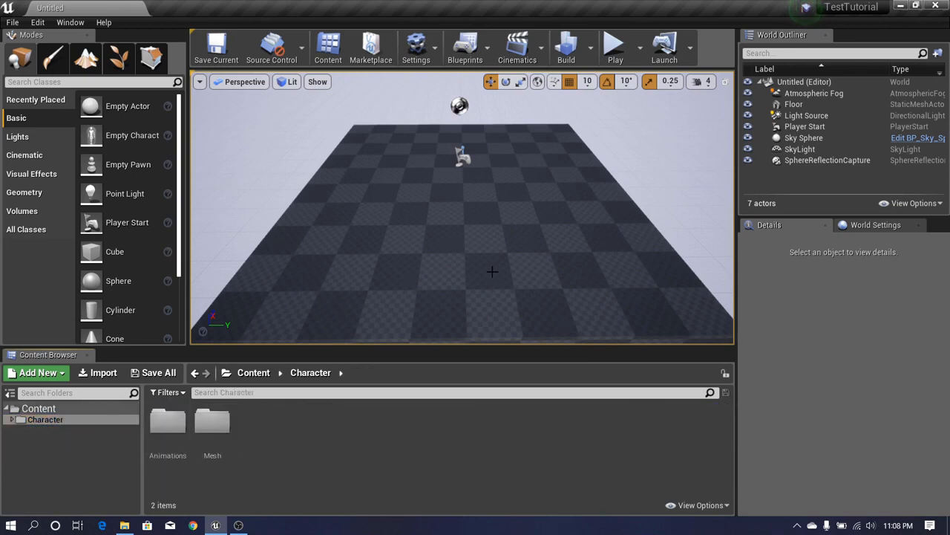
{"action": "right_click_drag", "start_coordinate": [462, 207], "coordinate": [435, 200]}
{"action": "key", "text": "w"}
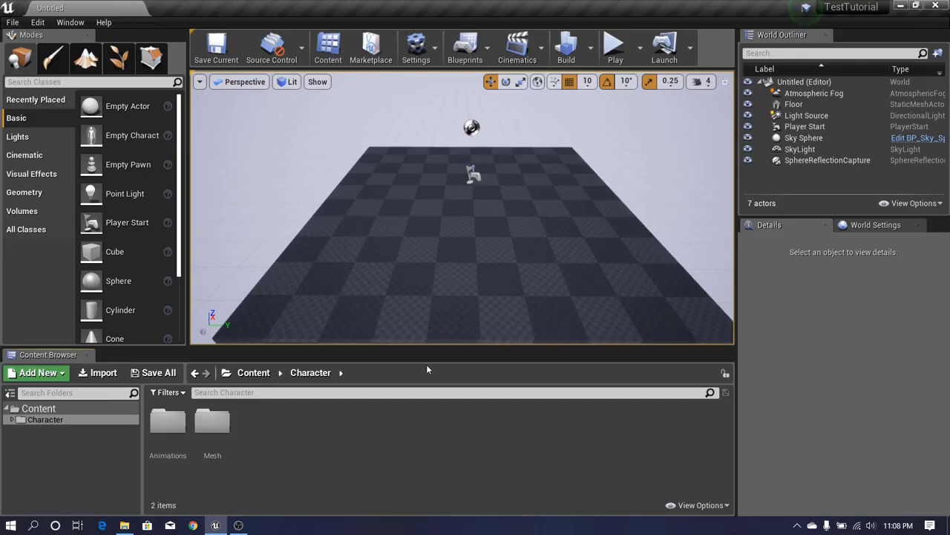
{"action": "left_click_drag", "start_coordinate": [431, 346], "coordinate": [431, 342]}
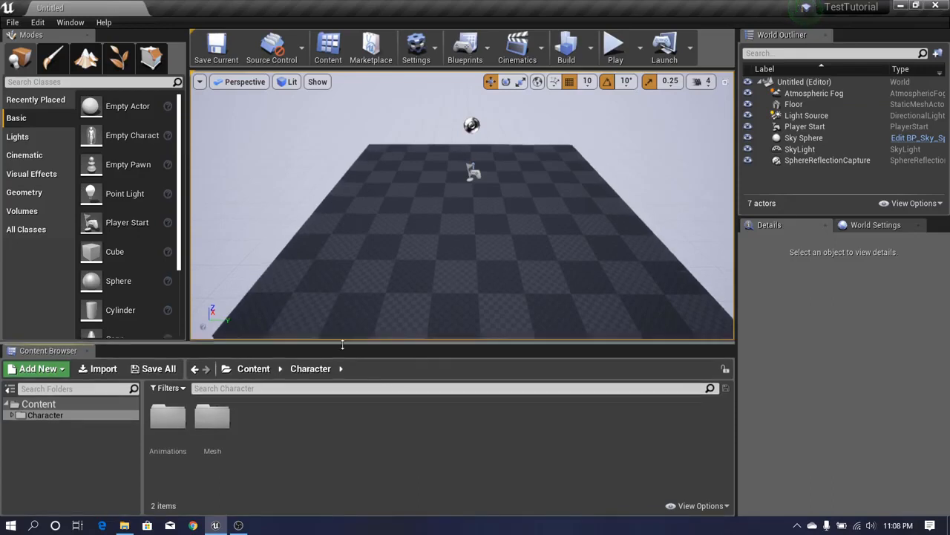
Create a new folder named Blueprints in the root Content folder
{"action": "left_click", "coordinate": [40, 407]}
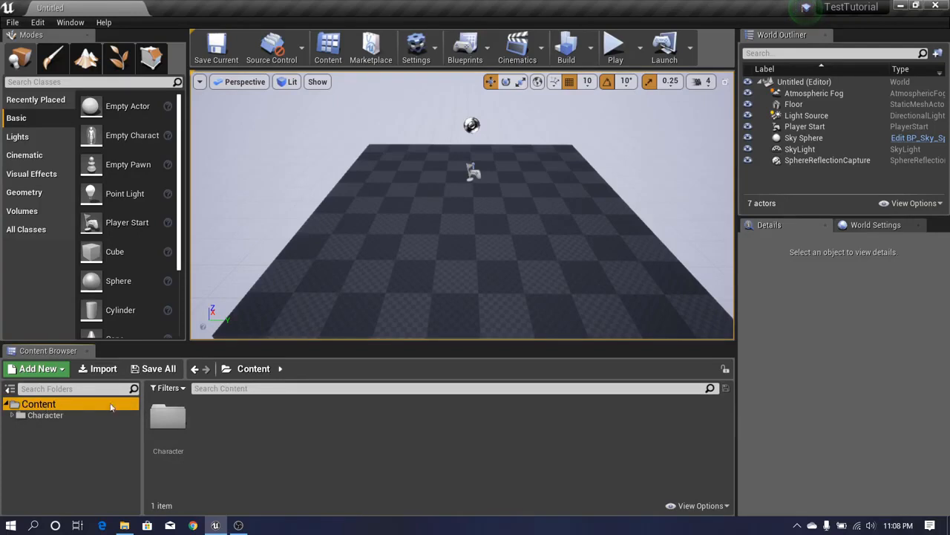
{"action": "right_click", "coordinate": [236, 446]}
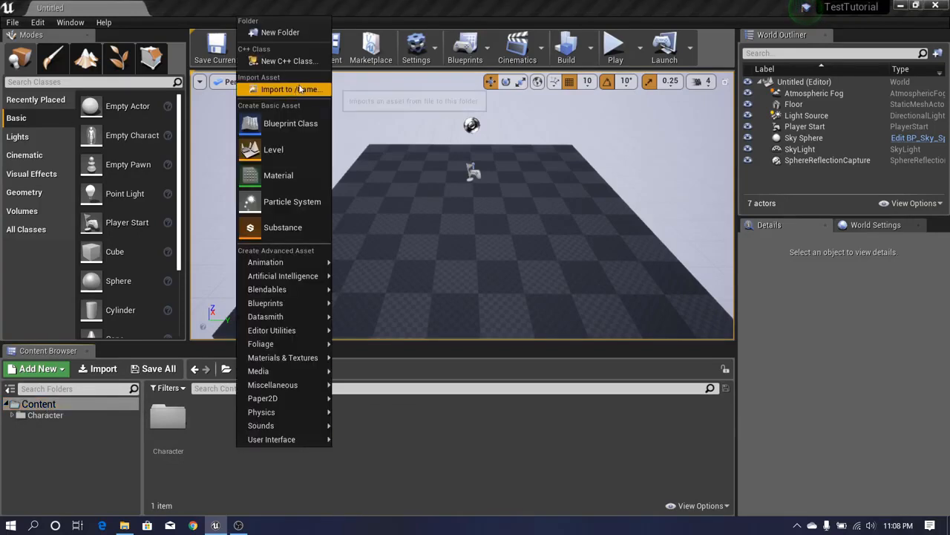
{"action": "left_click", "coordinate": [277, 32]}
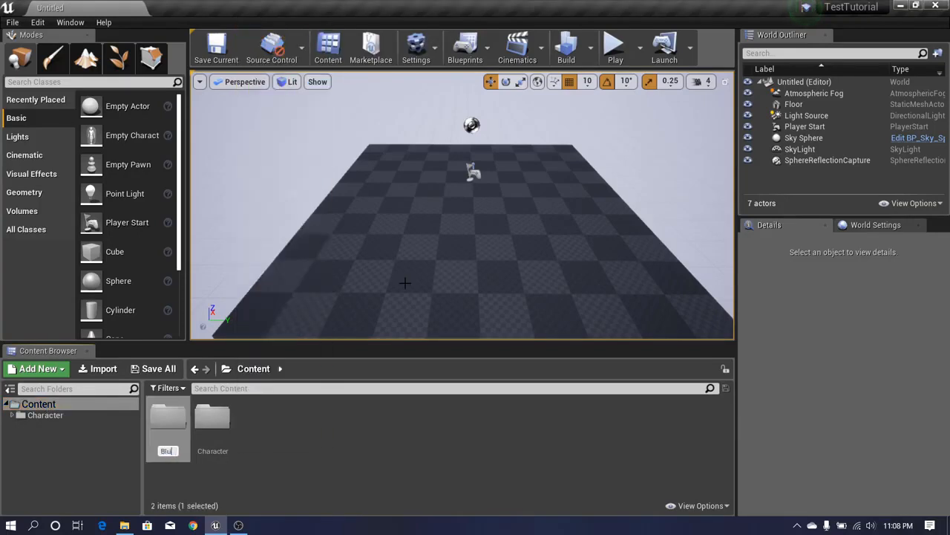
{"action": "type", "text": "Blueprints"}
{"action": "key", "text": "Return"}
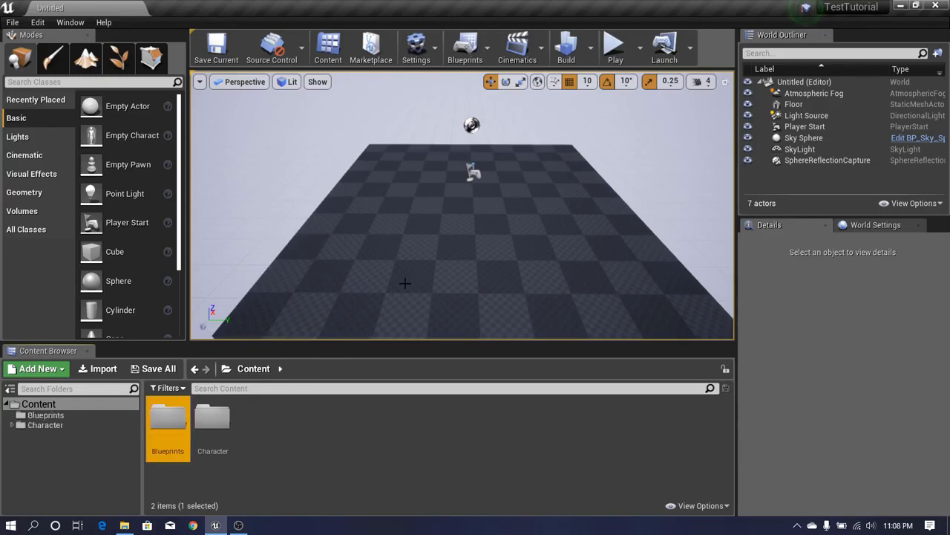
Create a subfolder named Characters inside the Blueprints folder
{"action": "double_click", "coordinate": [170, 422]}
{"action": "right_click", "coordinate": [175, 431]}
{"action": "left_click", "coordinate": [260, 20]}
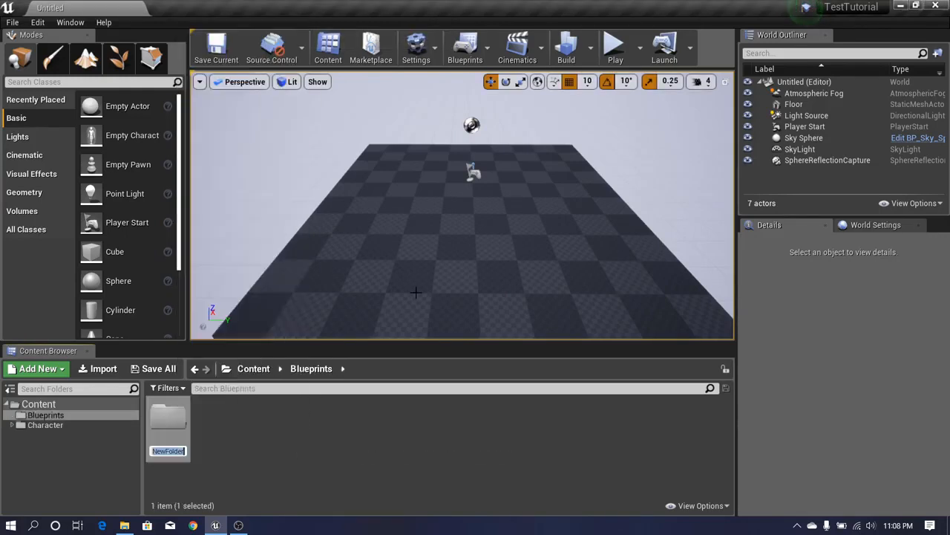
{"action": "type", "text": "Character"}
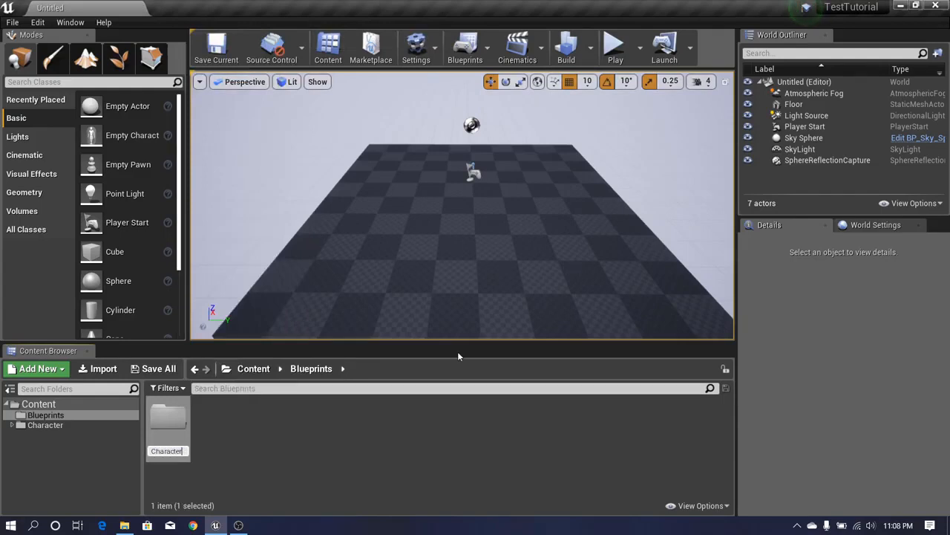
{"action": "type", "text": "s"}
{"action": "key", "text": "Return"}
{"action": "left_click", "coordinate": [372, 453]}
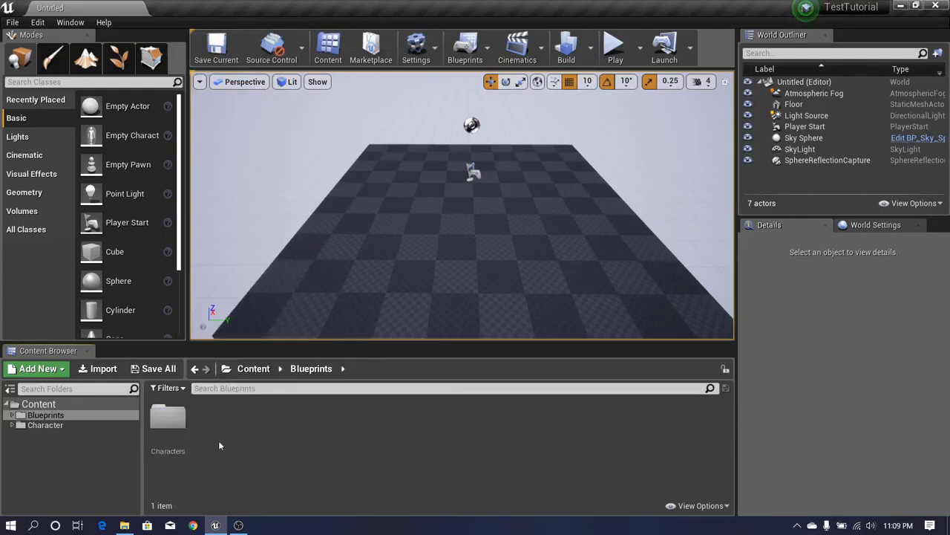
Create a new Blueprint class in the Characters folder with Character as its parent class
{"action": "double_click", "coordinate": [170, 426]}
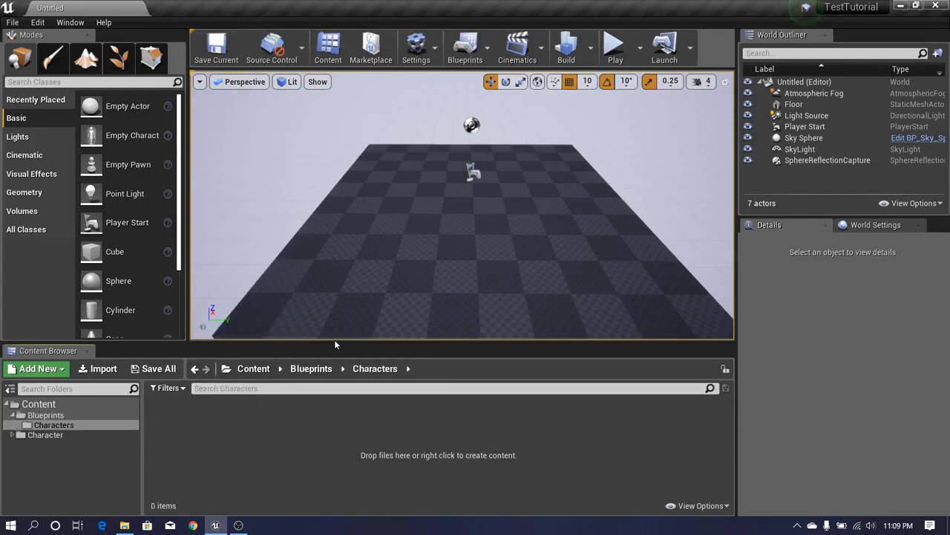
{"action": "left_click_drag", "start_coordinate": [334, 341], "coordinate": [338, 330]}
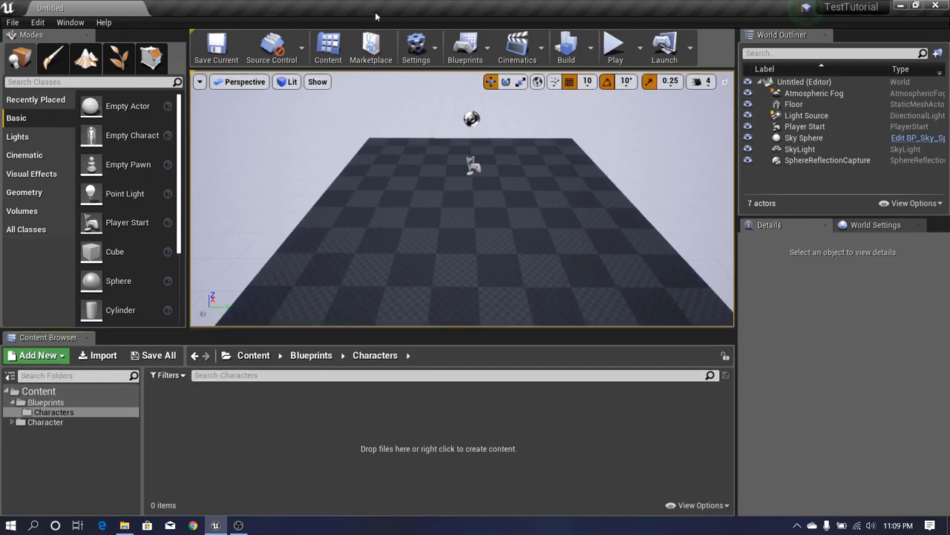
{"action": "right_click_drag", "start_coordinate": [474, 213], "coordinate": [507, 188]}
{"action": "mouse_move", "coordinate": [343, 243]}
{"action": "right_mouse_down"}
{"action": "mouse_move", "coordinate": [319, 239]}
{"action": "mouse_move", "coordinate": [346, 237]}
{"action": "right_mouse_up"}
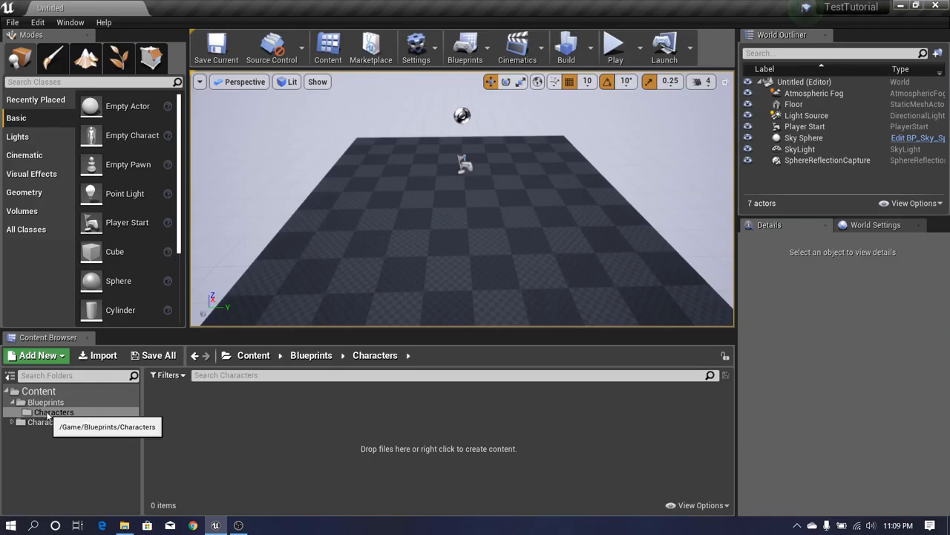
{"action": "right_click", "coordinate": [196, 449]}
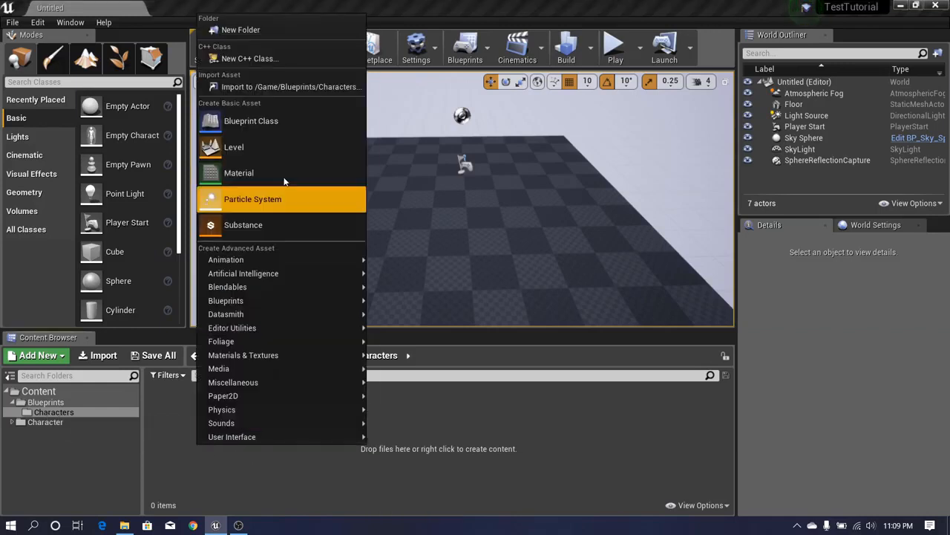
{"action": "left_click", "coordinate": [237, 121]}
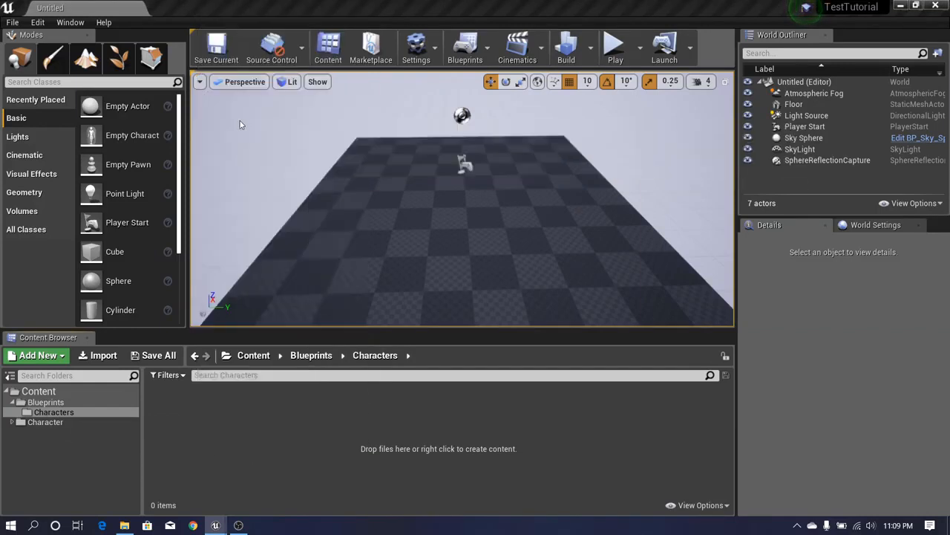
{"action": "left_click_drag", "start_coordinate": [357, 123], "coordinate": [252, 87]}
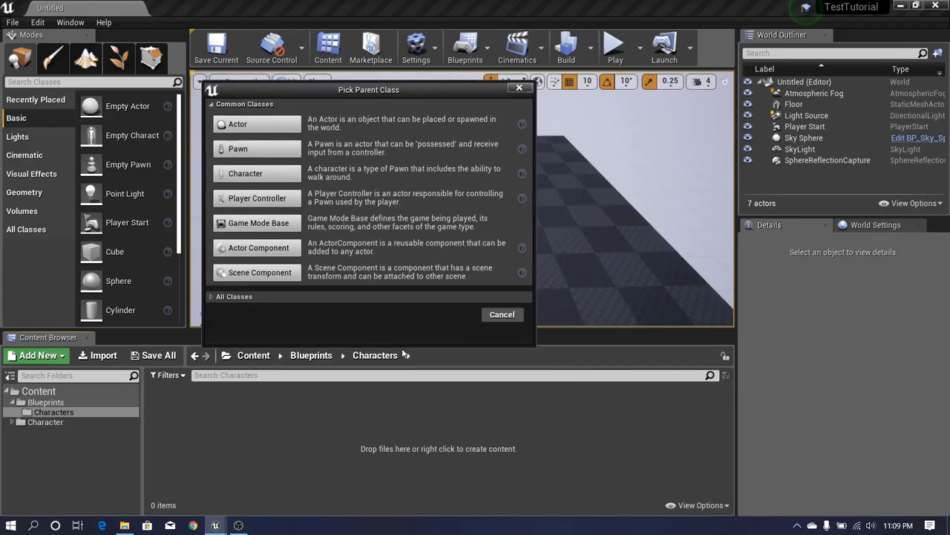
{"action": "left_click_drag", "start_coordinate": [378, 90], "coordinate": [404, 130]}
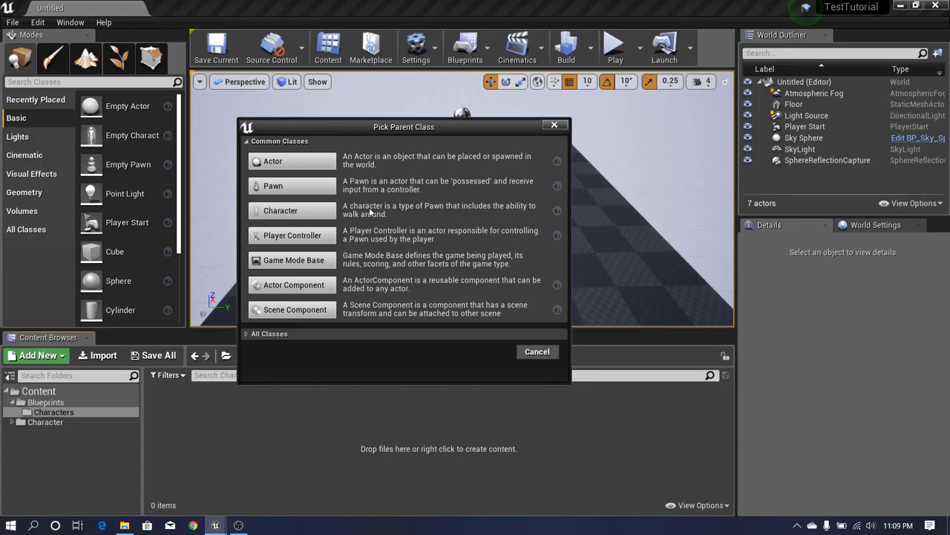
{"action": "left_click_drag", "start_coordinate": [357, 130], "coordinate": [352, 132]}
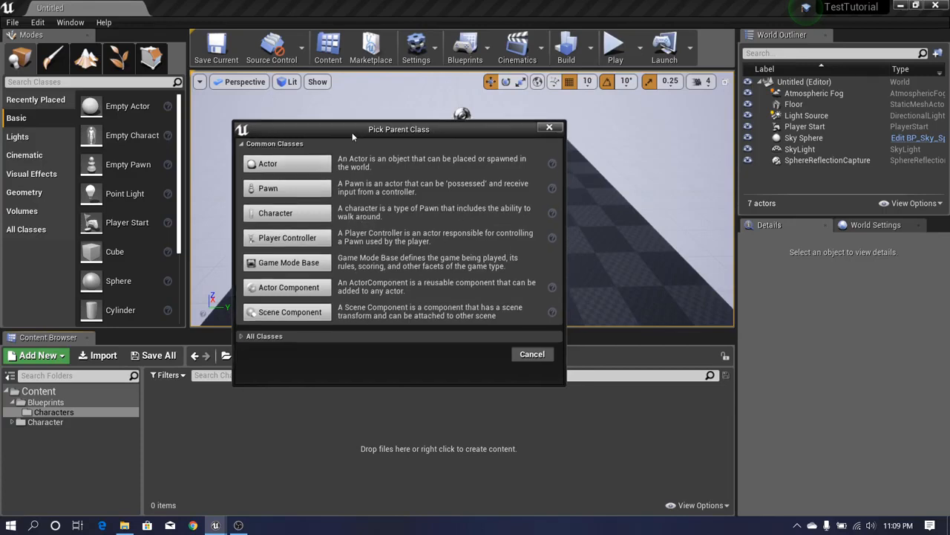
{"action": "left_click", "coordinate": [290, 212]}
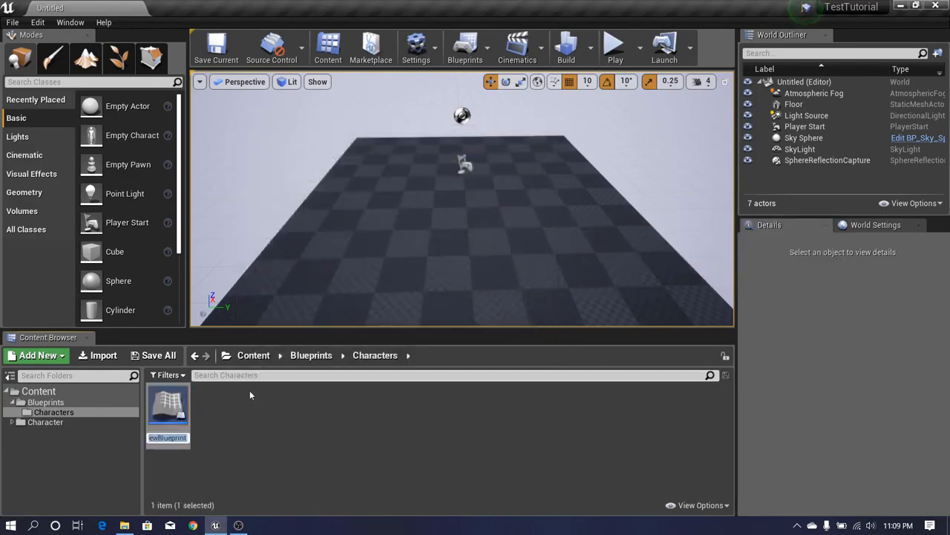
Name the new character Blueprint BasePlayerCharacter
{"action": "type", "text": "Base"}
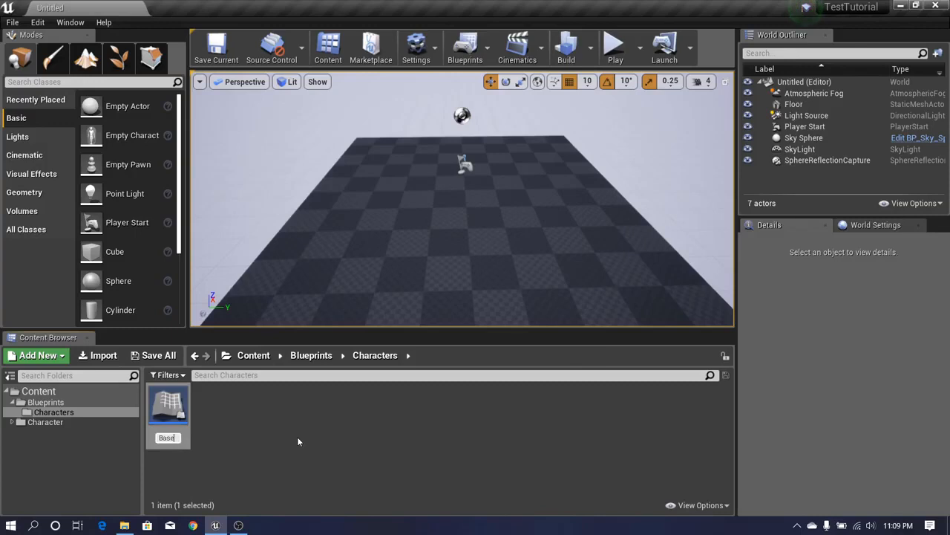
{"action": "type", "text": "PlayerC"}
{"action": "type", "text": "haracter"}
{"action": "key", "text": "Return"}
{"action": "left_click", "coordinate": [298, 441]}
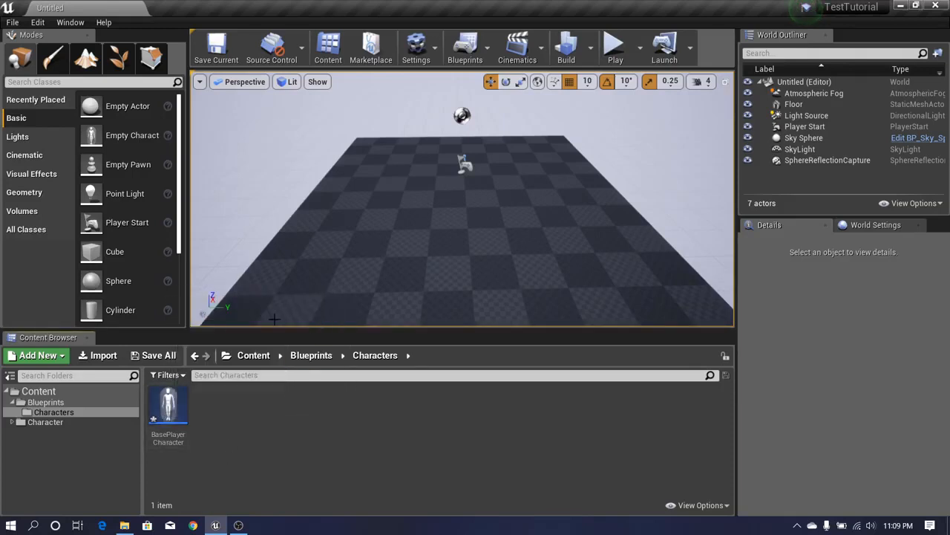
{"action": "right_click_drag", "start_coordinate": [316, 277], "coordinate": [191, 420]}
{"action": "right_click_drag", "start_coordinate": [462, 204], "coordinate": [467, 178]}
{"action": "key", "text": "w"}
{"action": "right_click_drag", "start_coordinate": [398, 223], "coordinate": [383, 237]}
{"action": "key", "text": "s"}
{"action": "key", "text": "w"}
{"action": "key", "text": "s"}
{"action": "key", "text": "w"}
{"action": "key", "text": "s"}
{"action": "key", "text": "w"}
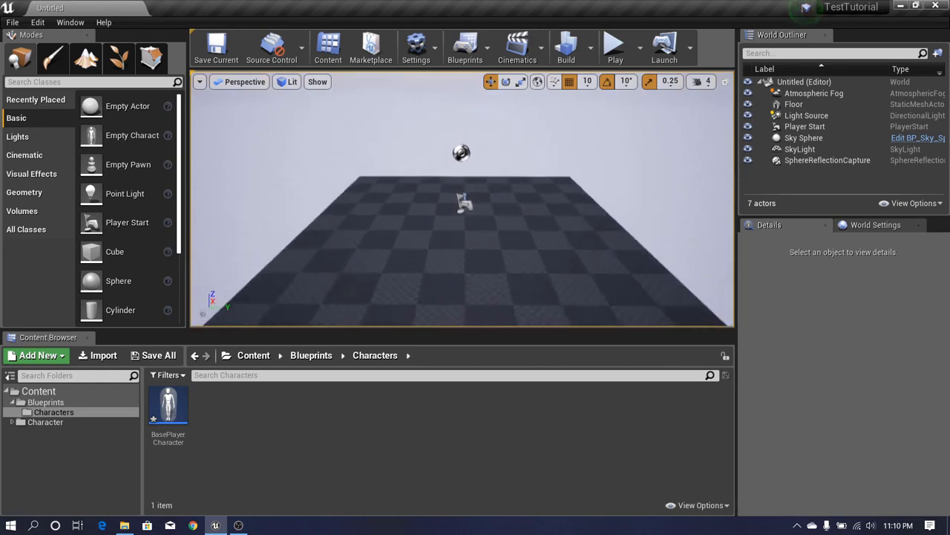
{"action": "right_click_drag", "start_coordinate": [383, 237], "coordinate": [401, 245]}
{"action": "key", "text": "w"}
{"action": "key", "text": "s"}
{"action": "key", "text": "w"}
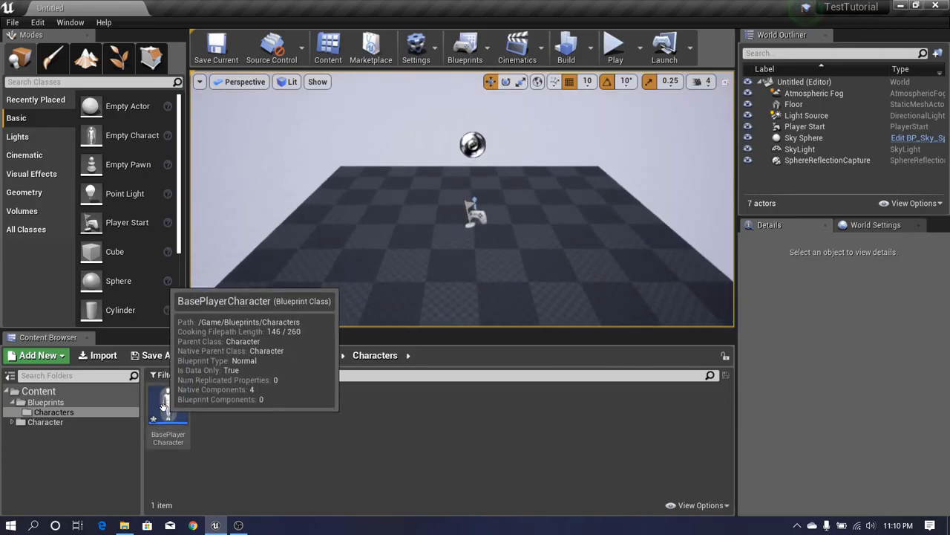
{"action": "left_click_drag", "start_coordinate": [313, 330], "coordinate": [313, 336]}
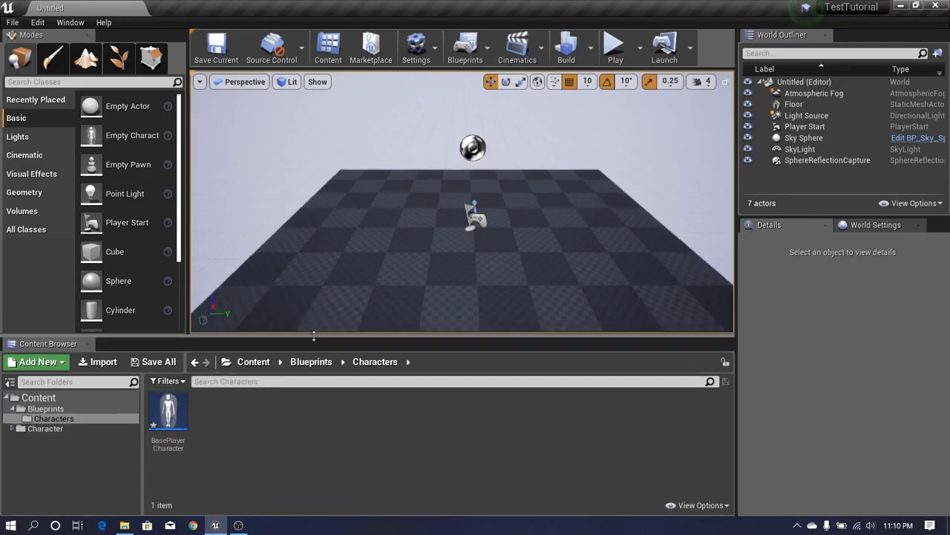
{"action": "mouse_move", "coordinate": [312, 288]}
{"action": "right_mouse_down"}
{"action": "mouse_move", "coordinate": [323, 294]}
{"action": "mouse_move", "coordinate": [302, 285]}
{"action": "right_mouse_up"}
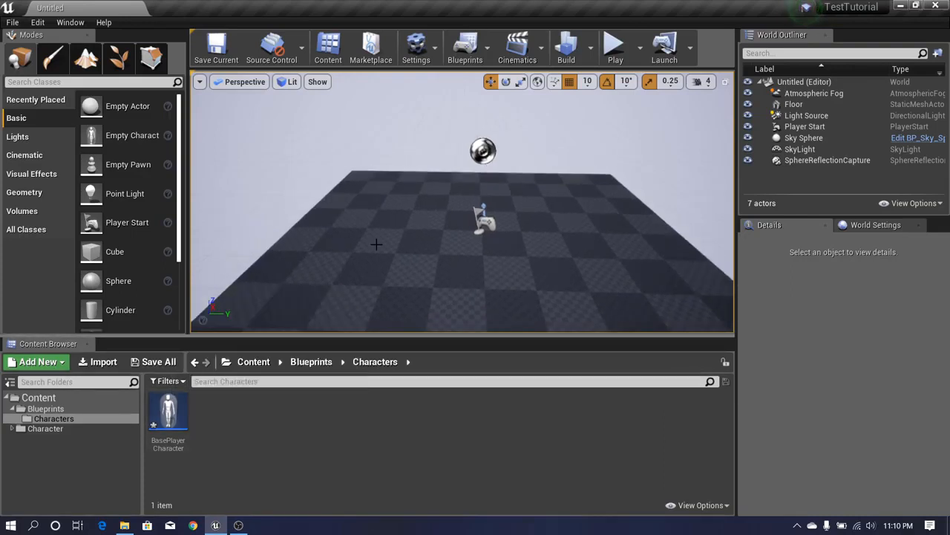
{"action": "right_click_drag", "start_coordinate": [376, 243], "coordinate": [387, 244]}
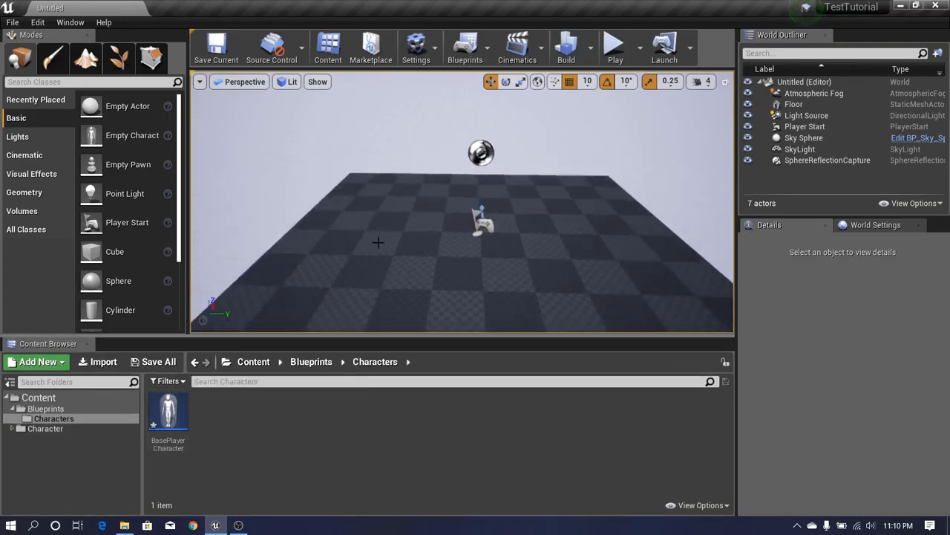
{"action": "right_click", "coordinate": [380, 244]}
{"action": "right_click_drag", "start_coordinate": [311, 273], "coordinate": [333, 272]}
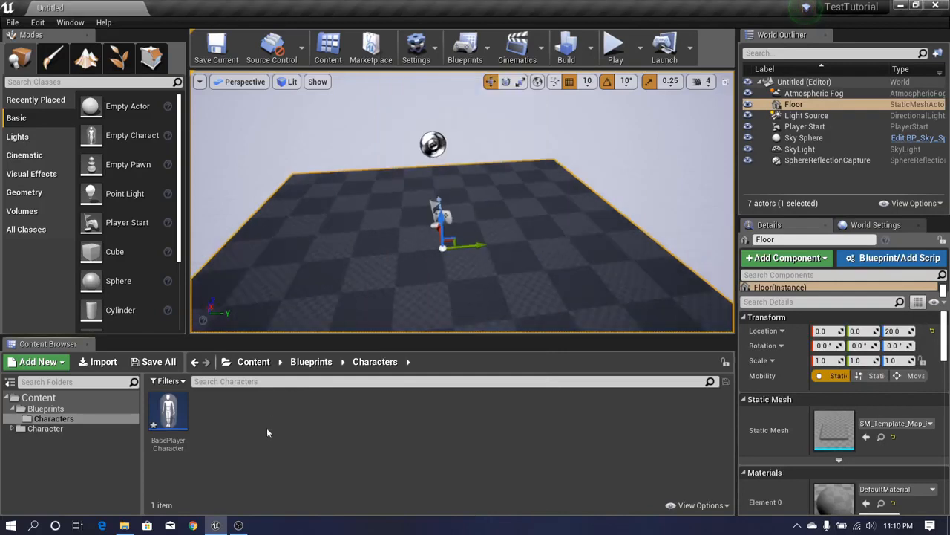
Open the BasePlayerCharacter Blueprint and dock its editor beside the Untitled level
{"action": "double_click", "coordinate": [168, 413]}
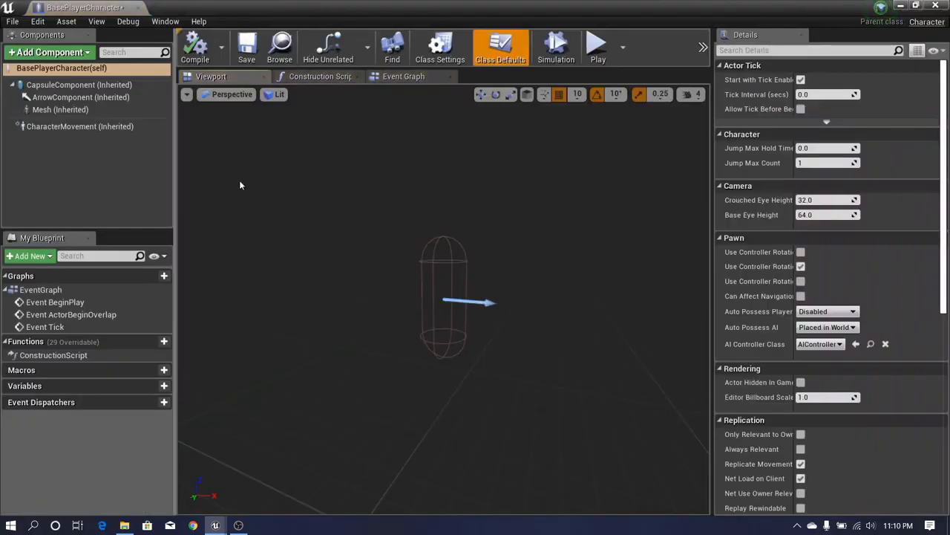
{"action": "left_click_drag", "start_coordinate": [101, 10], "coordinate": [204, 9]}
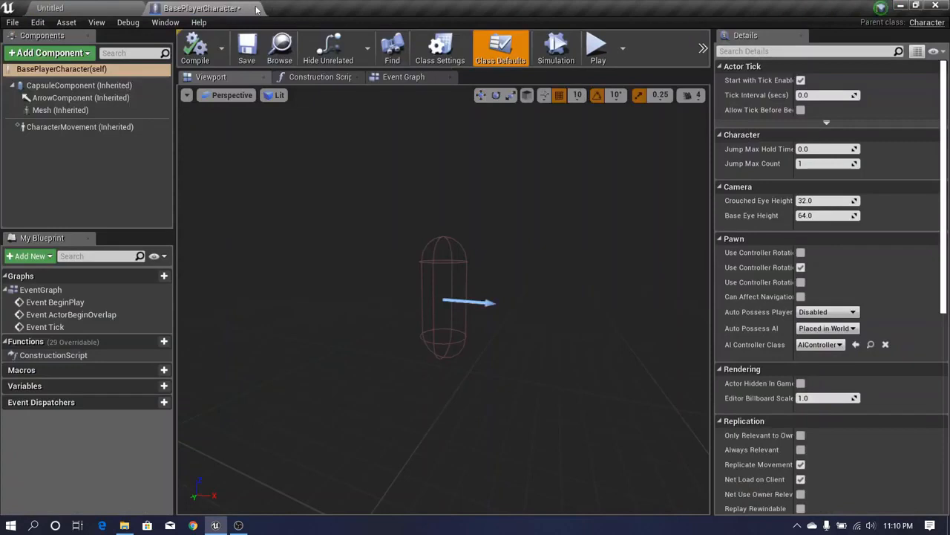
{"action": "left_click", "coordinate": [107, 166]}
Examine the capsule, mesh and arrow components that BasePlayerCharacter inherits from its parent class
{"action": "right_click_drag", "start_coordinate": [350, 249], "coordinate": [376, 200]}
{"action": "key", "text": "s"}
{"action": "key", "text": "w"}
{"action": "key", "text": "s"}
{"action": "key", "text": "w"}
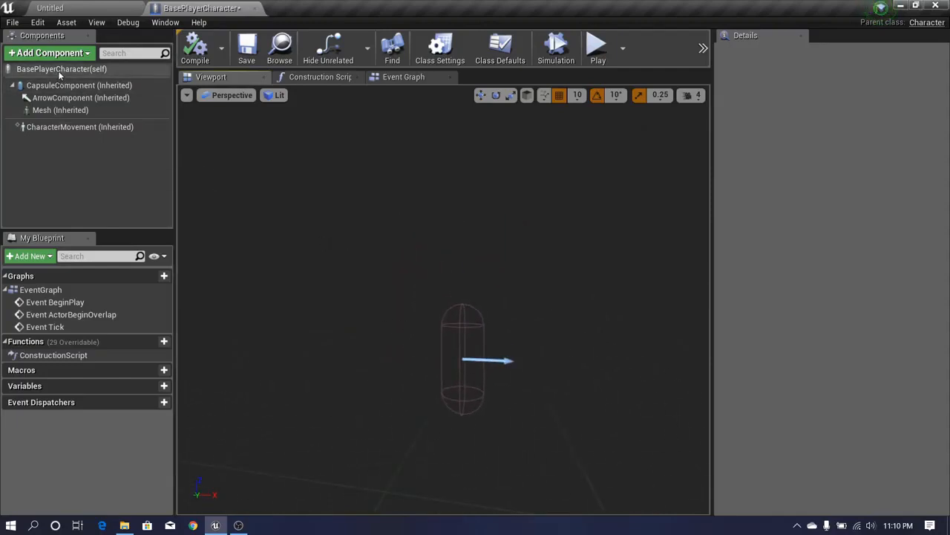
{"action": "left_click", "coordinate": [15, 86]}
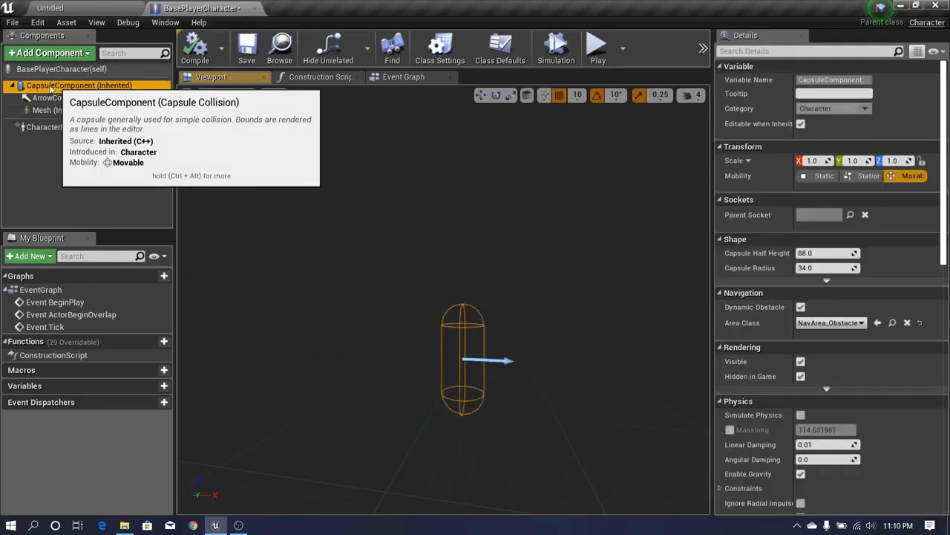
{"action": "left_click", "coordinate": [12, 86]}
{"action": "left_click", "coordinate": [46, 149]}
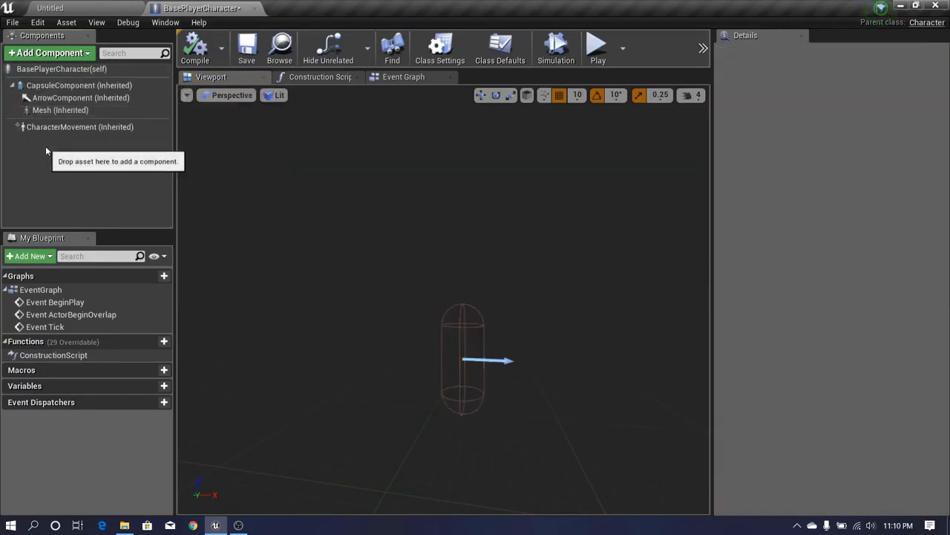
{"action": "left_click", "coordinate": [43, 109]}
{"action": "left_click", "coordinate": [54, 98]}
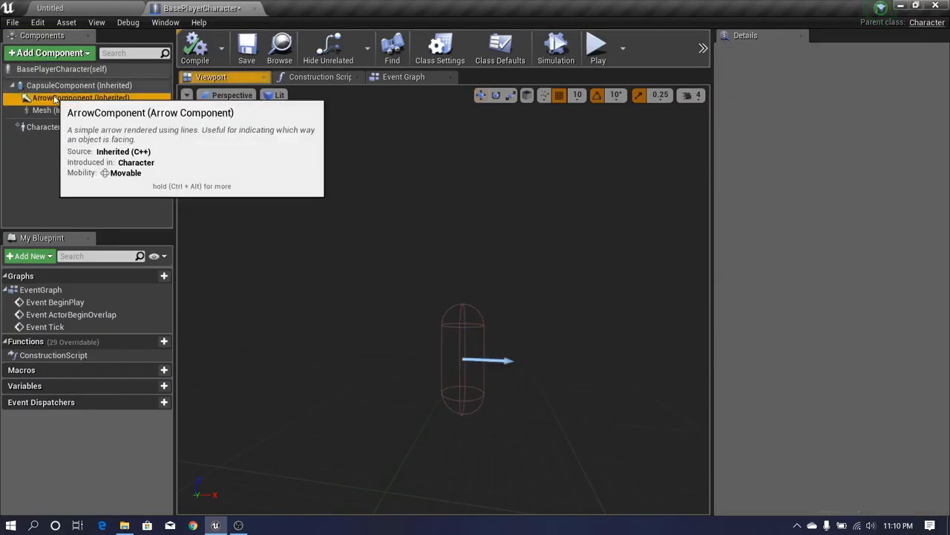
Examine the inherited Mesh component, then inspect the character's capsule and arrow from several angles in the viewport
{"action": "left_click", "coordinate": [53, 110]}
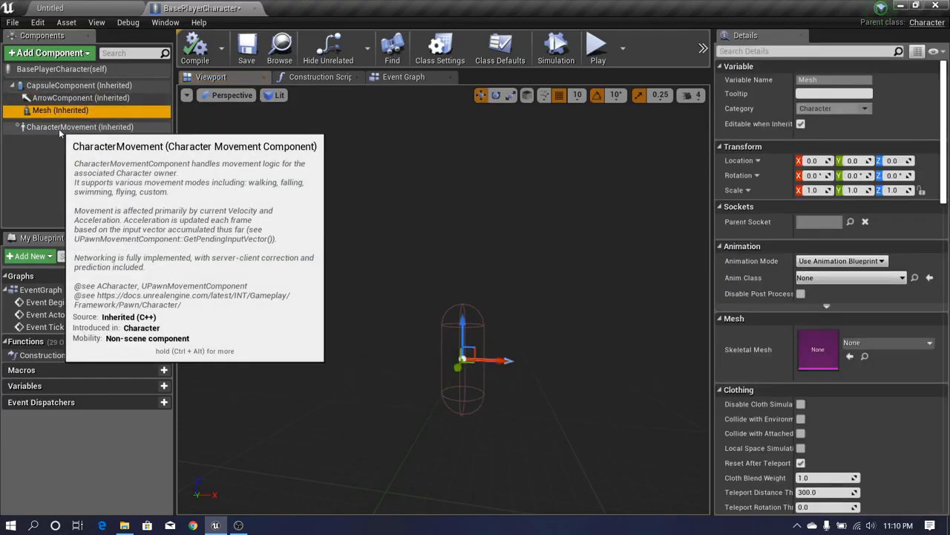
{"action": "left_click", "coordinate": [58, 151]}
{"action": "right_click_drag", "start_coordinate": [248, 199], "coordinate": [237, 229]}
{"action": "key", "text": "w"}
{"action": "key", "text": "s"}
{"action": "key", "text": "d"}
{"action": "key", "text": "w"}
{"action": "key", "text": "w"}
{"action": "key", "text": "s"}
{"action": "key", "text": "w"}
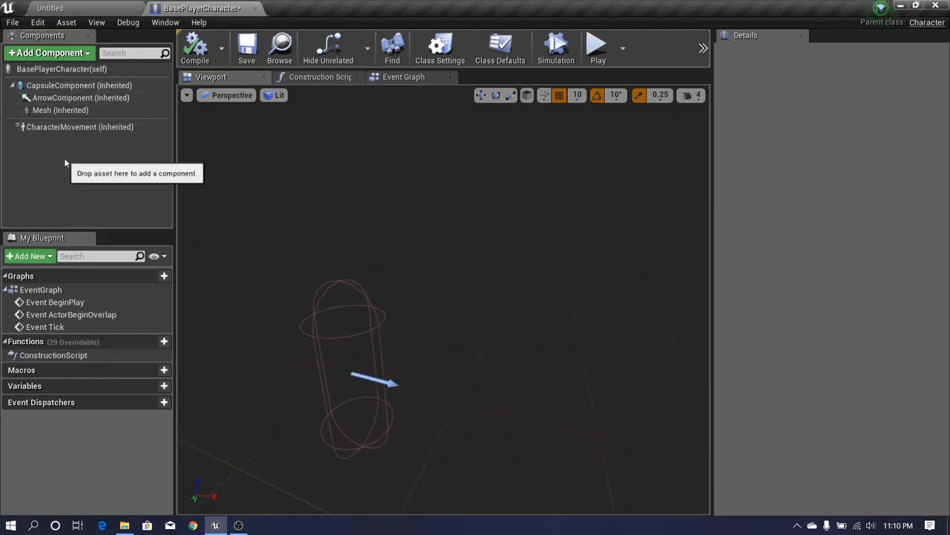
Examine the CapsuleComponent's shape, navigation and physics properties and its outline in the viewport
{"action": "left_click", "coordinate": [33, 87]}
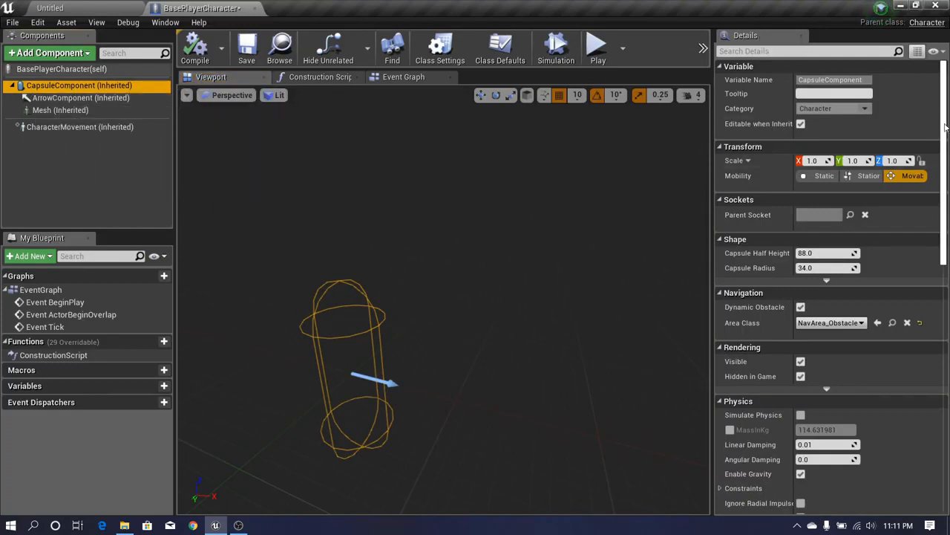
{"action": "mouse_move", "coordinate": [946, 127]}
{"action": "left_mouse_down"}
{"action": "mouse_move", "coordinate": [946, 140]}
{"action": "mouse_move", "coordinate": [947, 118]}
{"action": "left_mouse_up"}
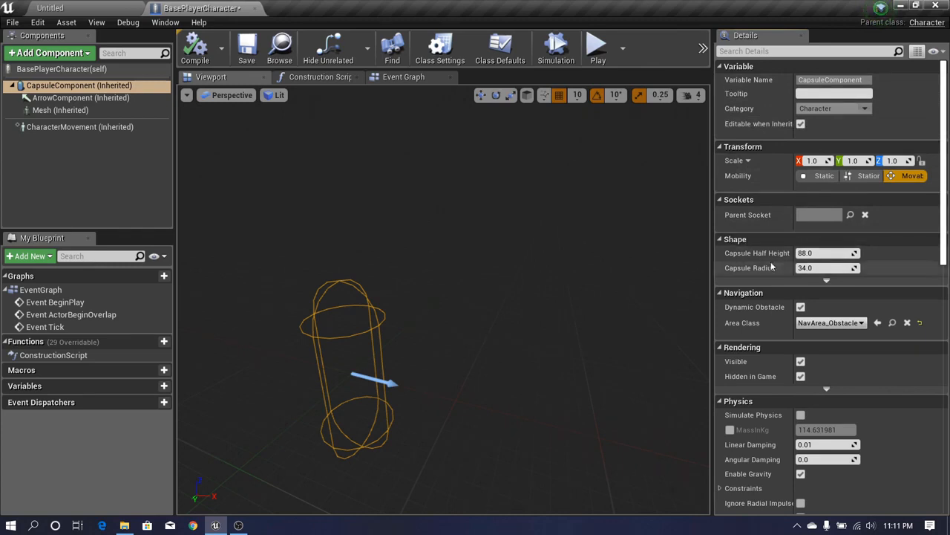
{"action": "left_click_drag", "start_coordinate": [944, 200], "coordinate": [945, 111]}
{"action": "right_click_drag", "start_coordinate": [604, 239], "coordinate": [564, 252]}
{"action": "right_click_drag", "start_coordinate": [363, 231], "coordinate": [362, 261]}
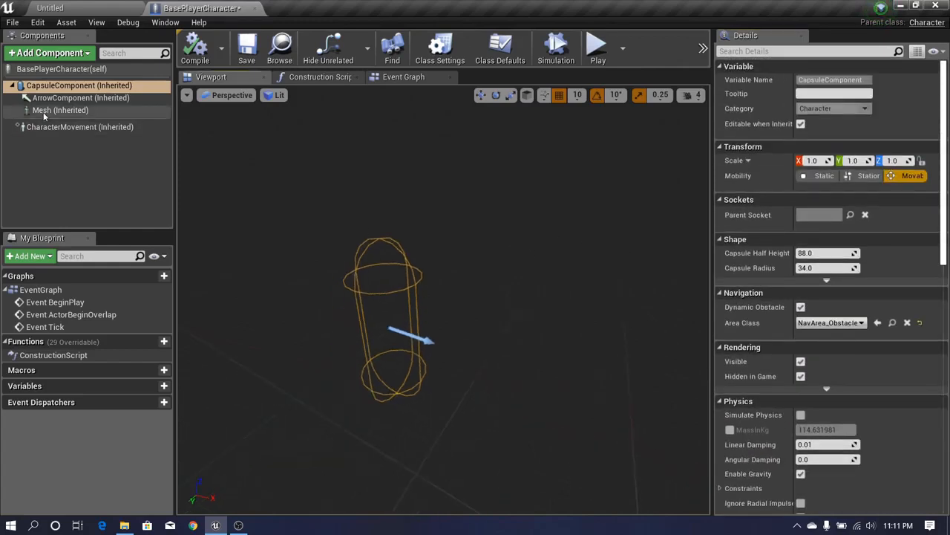
Inspect the ArrowComponent and the facing direction it indicates on the character
{"action": "left_click", "coordinate": [67, 98]}
{"action": "right_click_drag", "start_coordinate": [434, 250], "coordinate": [408, 248]}
{"action": "key", "text": "w"}
{"action": "key", "text": "s"}
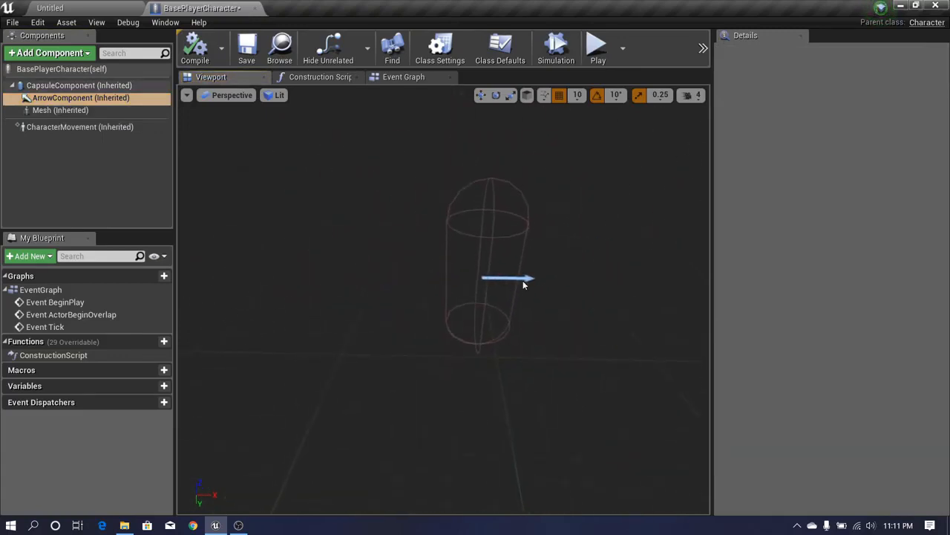
{"action": "right_click_drag", "start_coordinate": [523, 285], "coordinate": [445, 286]}
Review the inherited Mesh component's properties and its placement inside the capsule
{"action": "left_click", "coordinate": [70, 113]}
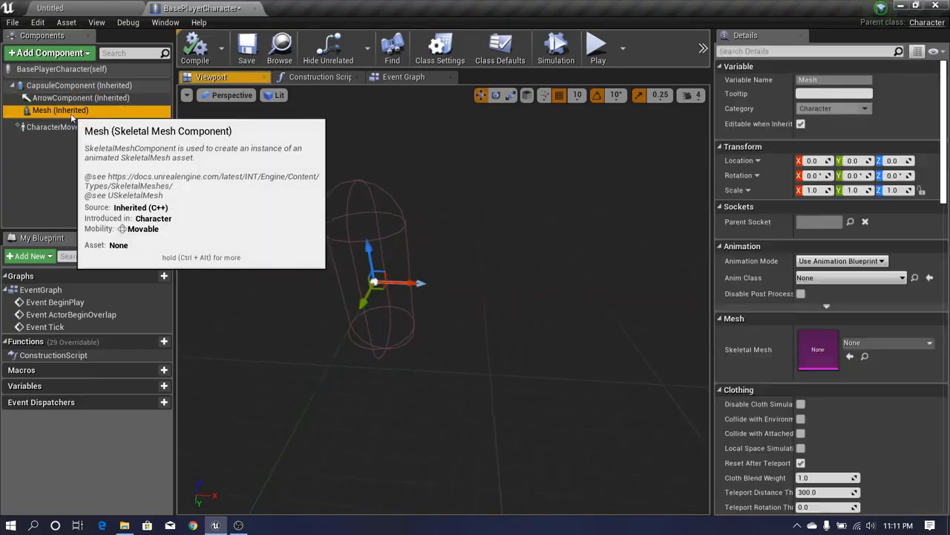
{"action": "right_click_drag", "start_coordinate": [452, 238], "coordinate": [441, 232]}
{"action": "left_click", "coordinate": [41, 113]}
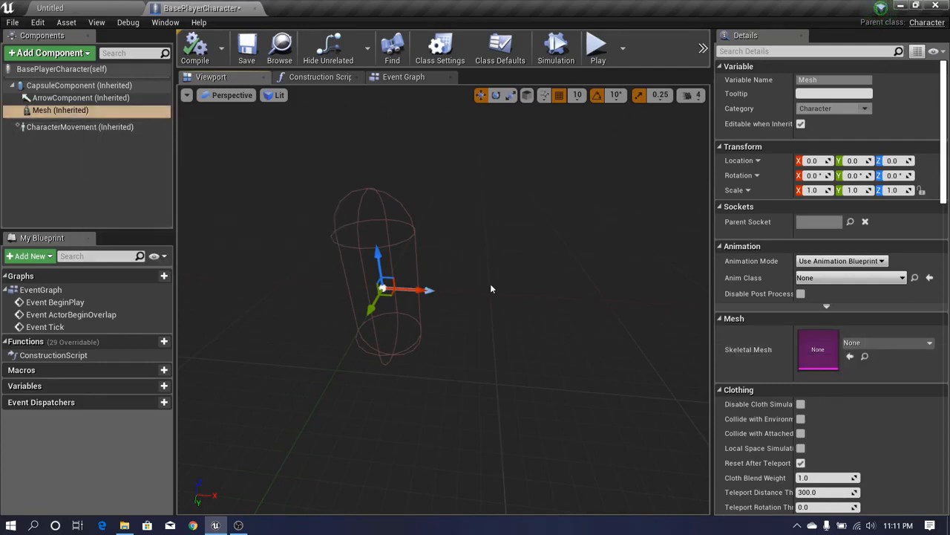
{"action": "right_click_drag", "start_coordinate": [526, 290], "coordinate": [586, 293]}
{"action": "mouse_move", "coordinate": [537, 264]}
{"action": "left_mouse_down"}
{"action": "mouse_move", "coordinate": [512, 304]}
{"action": "mouse_move", "coordinate": [527, 276]}
{"action": "left_mouse_up"}
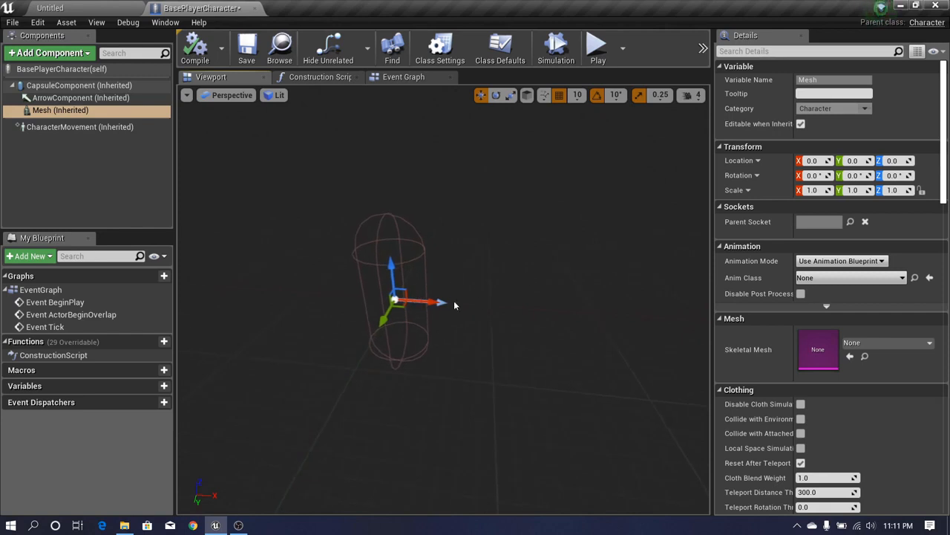
{"action": "right_click_drag", "start_coordinate": [454, 305], "coordinate": [498, 312]}
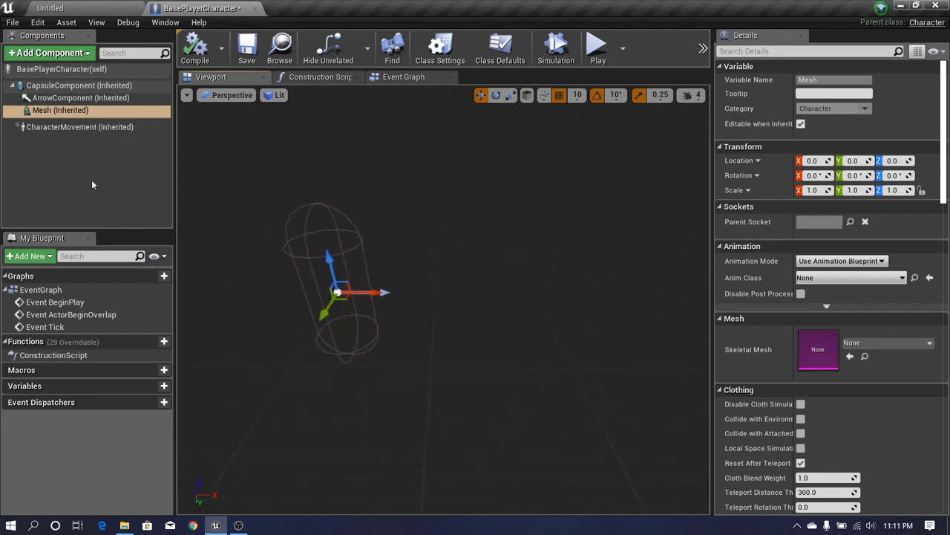
Examine the CharacterMovement component's general, walking and jumping/falling settings
{"action": "left_click", "coordinate": [92, 184]}
{"action": "left_click", "coordinate": [60, 126]}
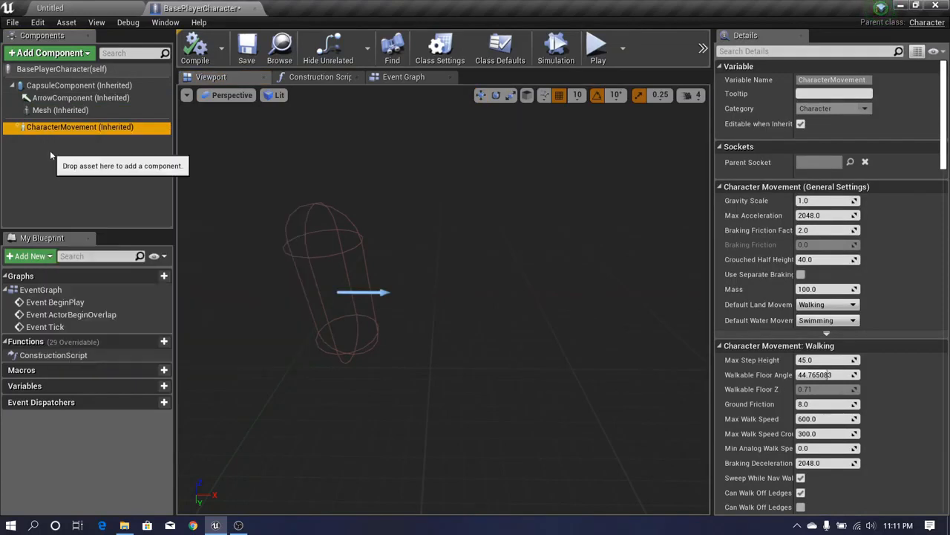
{"action": "left_click_drag", "start_coordinate": [943, 140], "coordinate": [945, 136]}
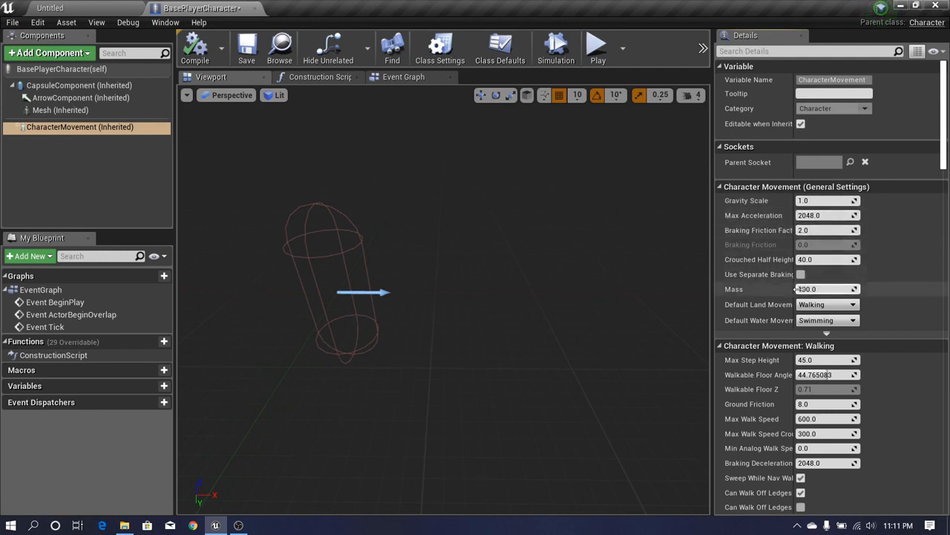
{"action": "left_click_drag", "start_coordinate": [945, 147], "coordinate": [945, 175]}
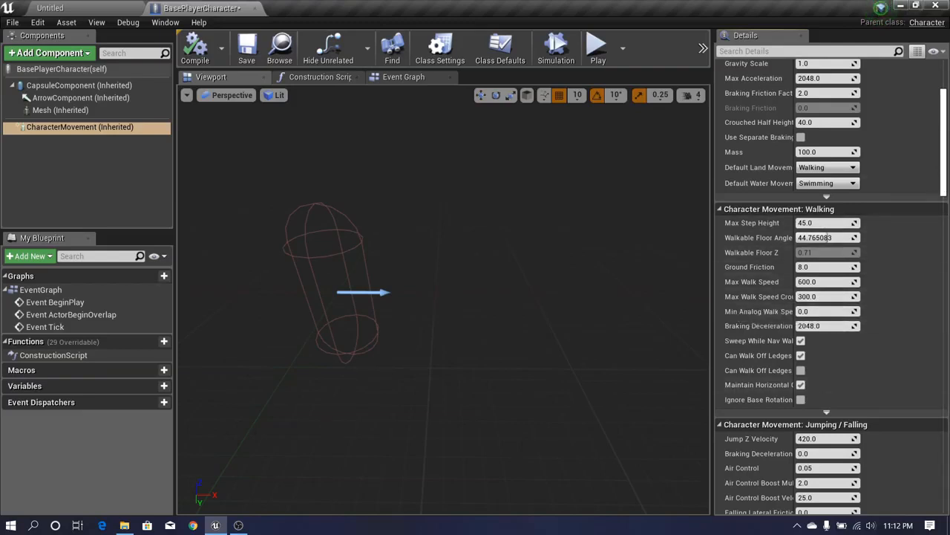
{"action": "left_click_drag", "start_coordinate": [946, 161], "coordinate": [948, 139]}
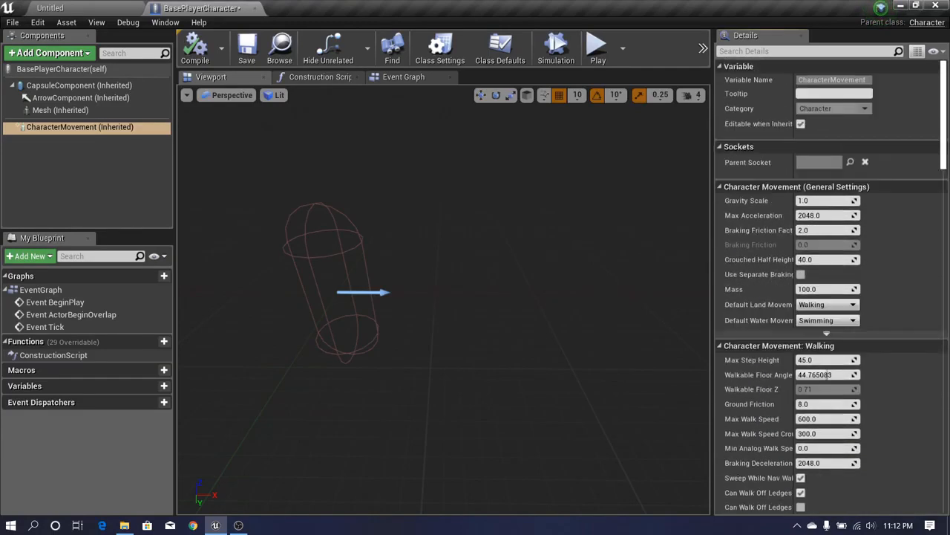
{"action": "left_click", "coordinate": [47, 153]}
{"action": "left_click", "coordinate": [54, 129]}
{"action": "left_click", "coordinate": [55, 153]}
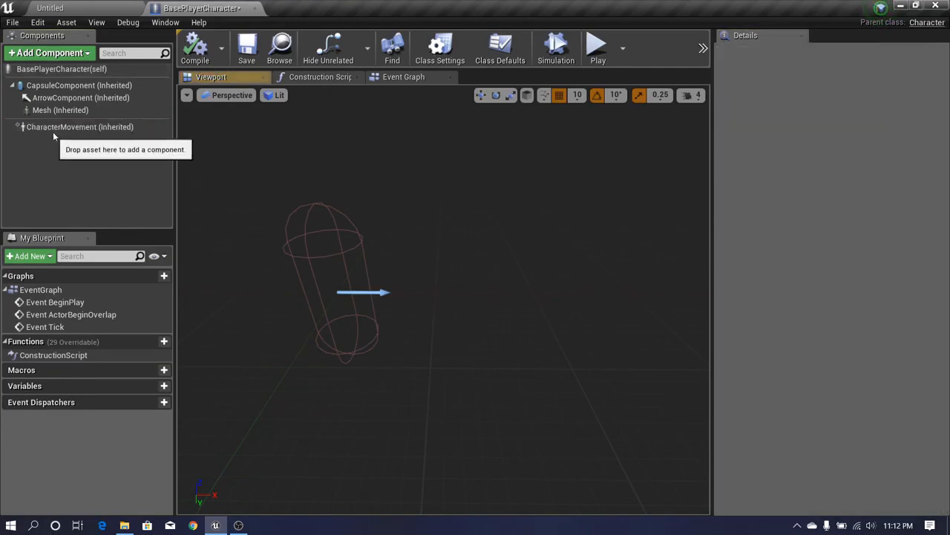
{"action": "left_click", "coordinate": [53, 130]}
{"action": "left_click", "coordinate": [55, 161]}
{"action": "left_click", "coordinate": [52, 130]}
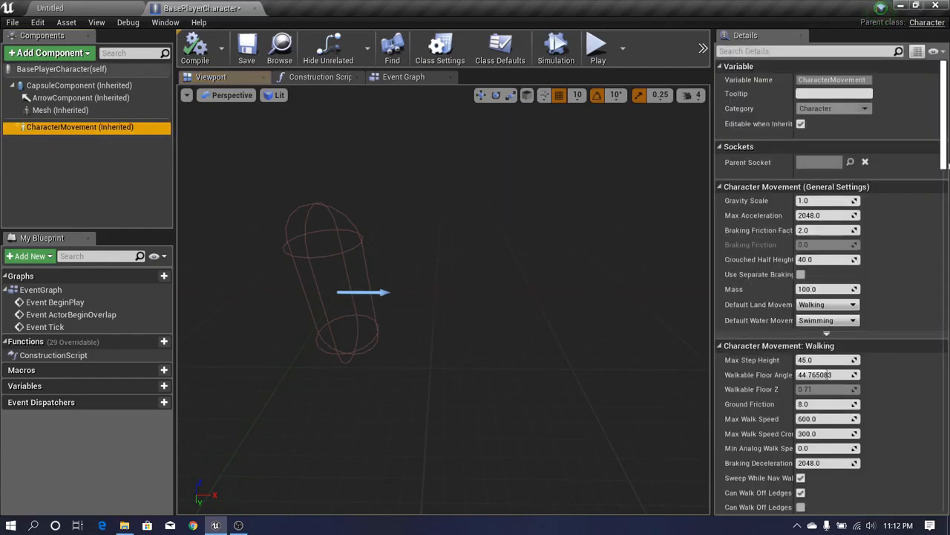
{"action": "left_click_drag", "start_coordinate": [948, 100], "coordinate": [943, 151]}
{"action": "left_click_drag", "start_coordinate": [363, 235], "coordinate": [340, 286]}
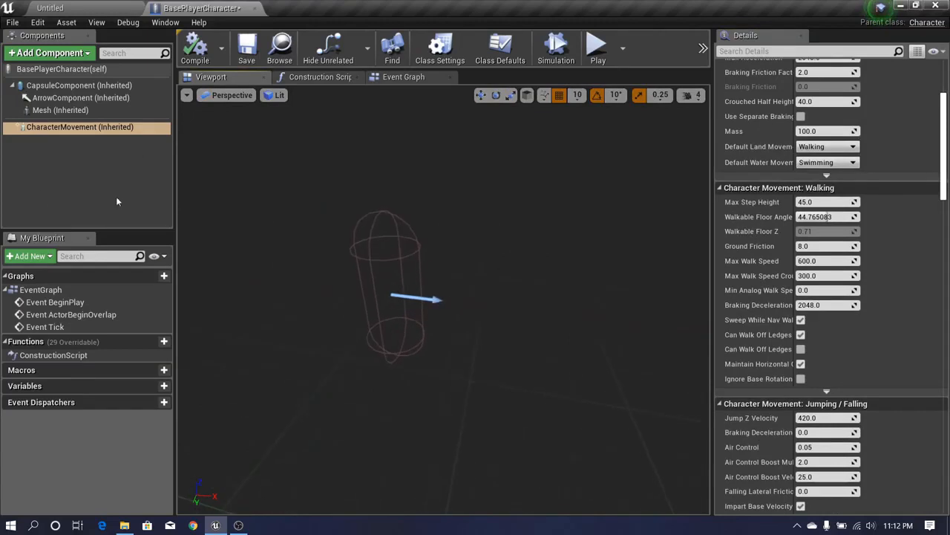
{"action": "left_click", "coordinate": [39, 132]}
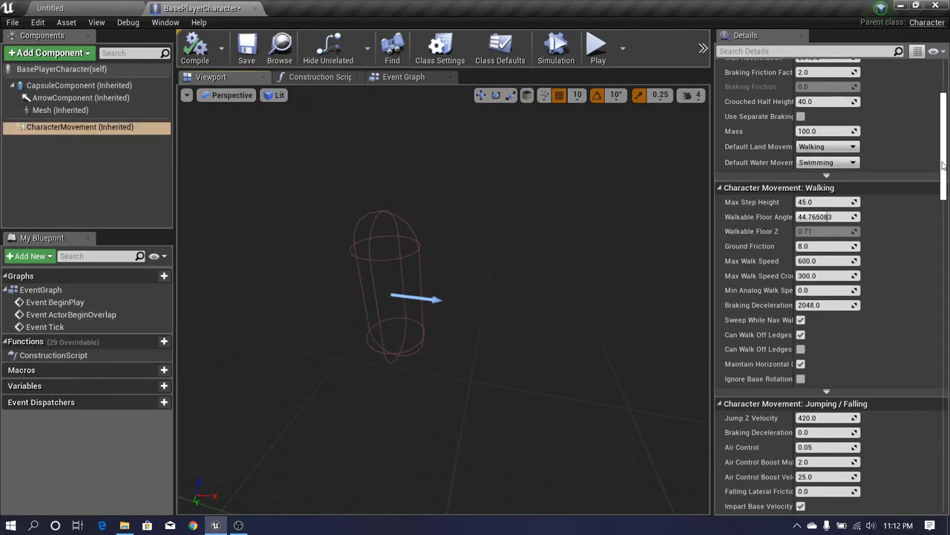
{"action": "left_click_drag", "start_coordinate": [943, 165], "coordinate": [943, 135]}
{"action": "left_click_drag", "start_coordinate": [363, 235], "coordinate": [334, 297]}
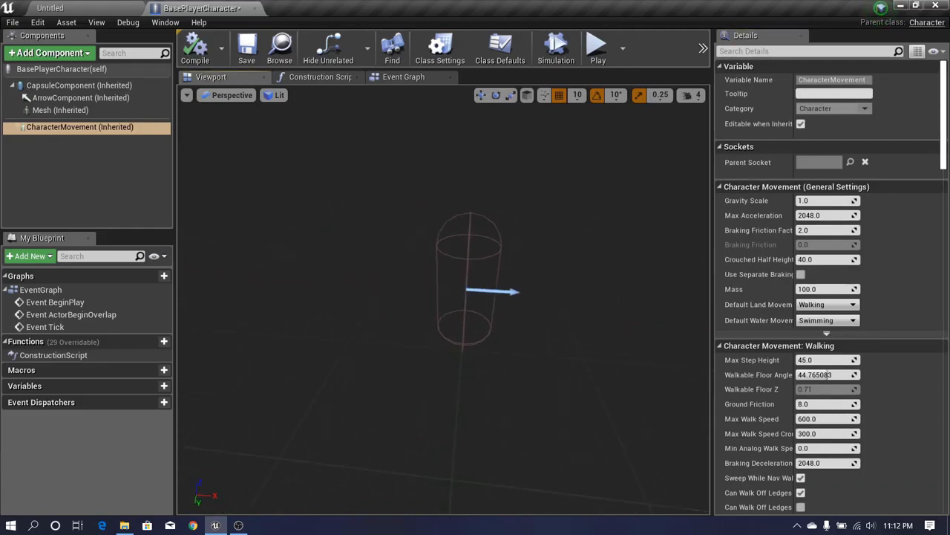
{"action": "key", "text": "w"}
{"action": "mouse_move", "coordinate": [444, 297]}
{"action": "right_mouse_down"}
{"action": "mouse_move", "coordinate": [505, 303]}
{"action": "mouse_move", "coordinate": [444, 312]}
{"action": "right_mouse_up"}
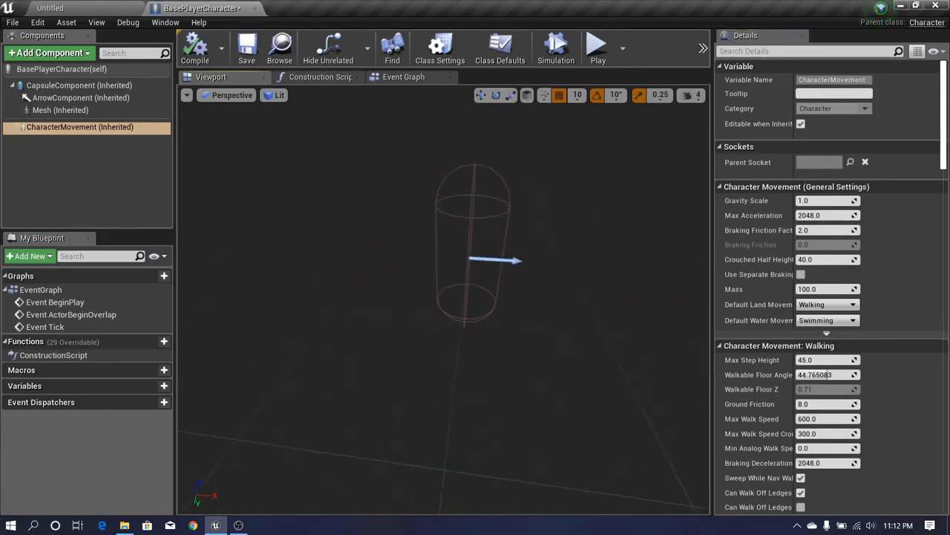
{"action": "key", "text": "w"}
{"action": "key", "text": "s"}
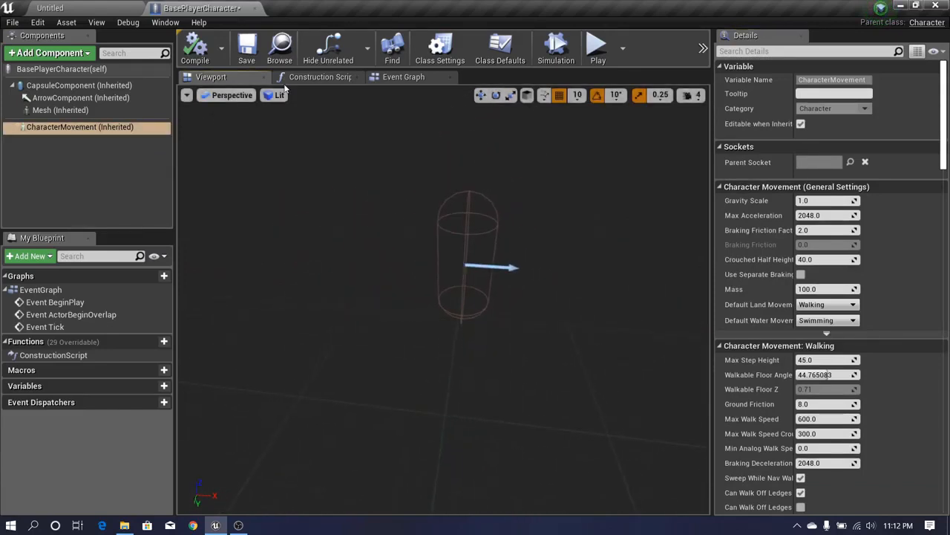
Assign the remy skeletal mesh to the character's inherited Mesh component
{"action": "left_click", "coordinate": [60, 112]}
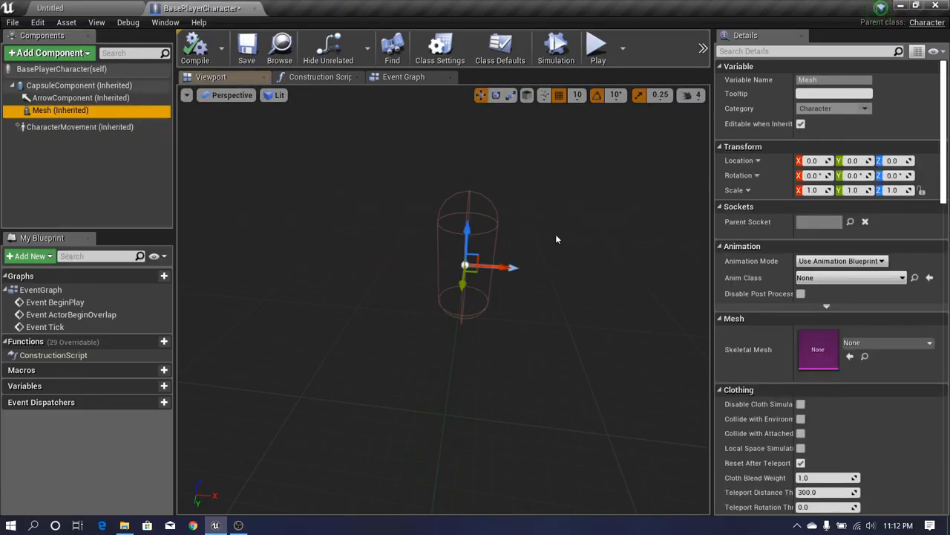
{"action": "scroll", "coordinate": [947, 180], "scroll_direction": "down", "scroll_amount": 1}
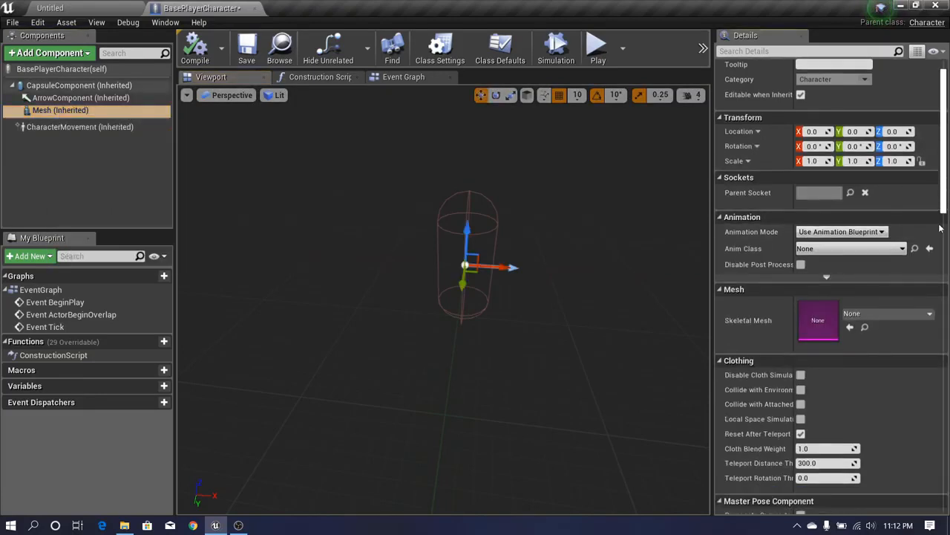
{"action": "left_click", "coordinate": [918, 317]}
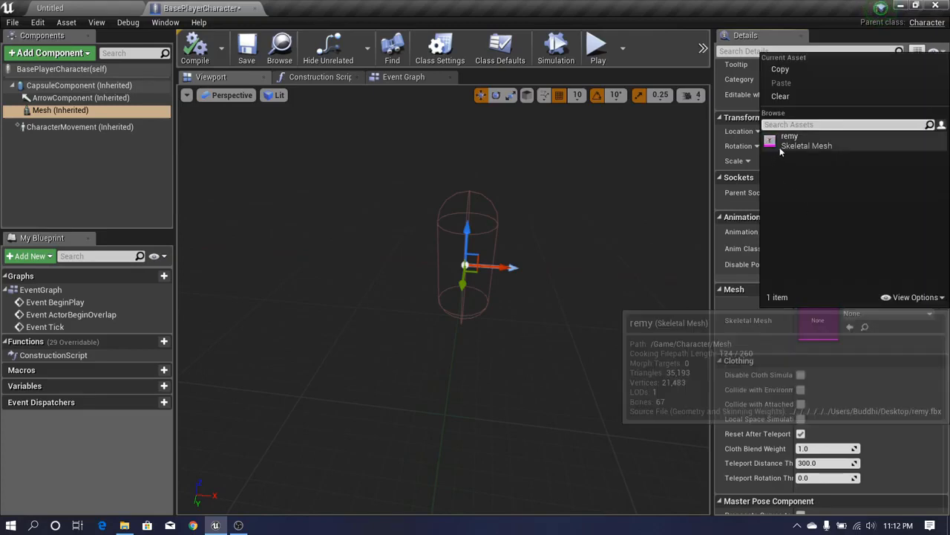
{"action": "left_click", "coordinate": [834, 145]}
Inspect the remy character mesh from several distances and angles, including its feet relative to the capsule
{"action": "scroll", "coordinate": [591, 267], "scroll_direction": "down", "scroll_amount": 6}
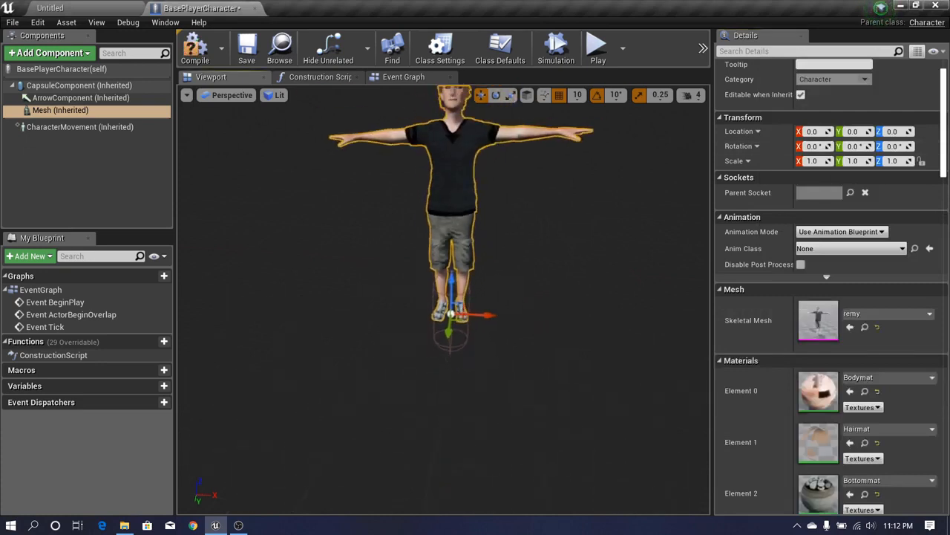
{"action": "scroll", "coordinate": [591, 267], "scroll_direction": "up", "scroll_amount": 3}
{"action": "scroll", "coordinate": [591, 267], "scroll_direction": "down", "scroll_amount": 3}
{"action": "right_click_drag", "start_coordinate": [443, 299], "coordinate": [443, 221]}
{"action": "scroll", "coordinate": [443, 299], "scroll_direction": "up", "scroll_amount": 2}
{"action": "scroll", "coordinate": [444, 299], "scroll_direction": "down", "scroll_amount": 1}
{"action": "scroll", "coordinate": [443, 299], "scroll_direction": "up", "scroll_amount": 3}
{"action": "key", "text": "w"}
{"action": "key", "text": "s"}
{"action": "right_click_drag", "start_coordinate": [443, 300], "coordinate": [501, 312]}
{"action": "key", "text": "w"}
{"action": "key", "text": "s"}
{"action": "key", "text": "w"}
{"action": "key", "text": "a"}
{"action": "key", "text": "w"}
{"action": "key", "text": "s"}
{"action": "key", "text": "d"}
{"action": "key", "text": "w"}
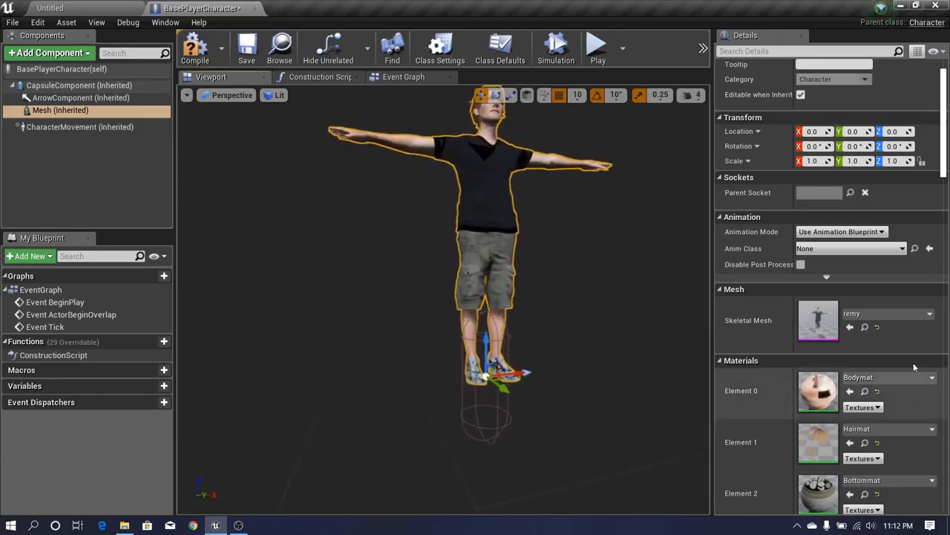
{"action": "right_click_drag", "start_coordinate": [486, 345], "coordinate": [487, 387]}
{"action": "key", "text": "s"}
{"action": "mouse_move", "coordinate": [504, 327]}
{"action": "right_mouse_down"}
{"action": "mouse_move", "coordinate": [486, 309]}
{"action": "mouse_move", "coordinate": [505, 321]}
{"action": "right_mouse_up"}
Compare the CapsuleComponent's position with the Mesh component around the character's legs and feet
{"action": "left_click", "coordinate": [56, 86]}
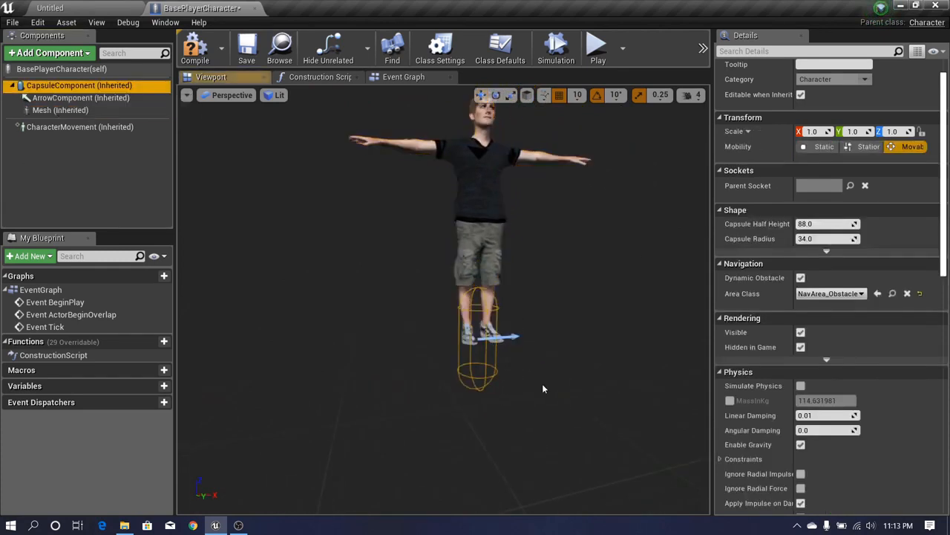
{"action": "left_click", "coordinate": [60, 110]}
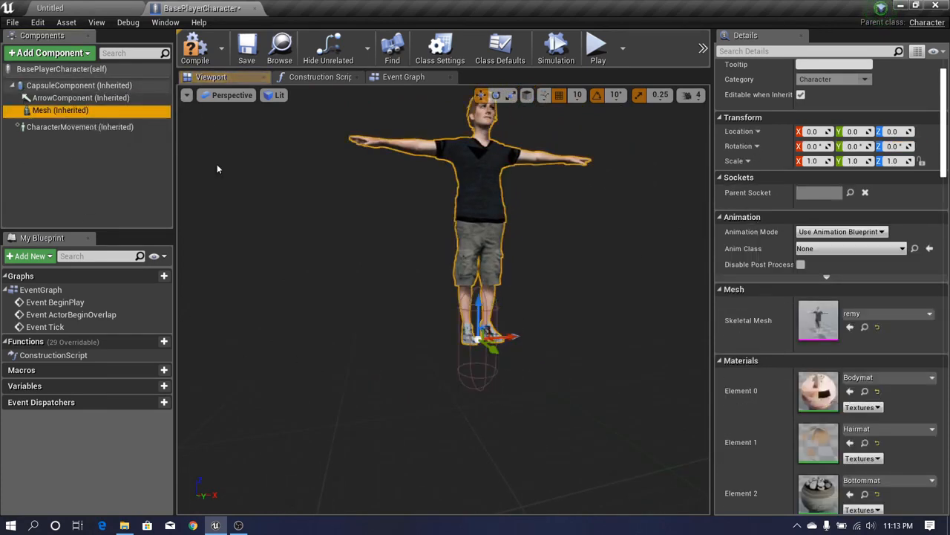
{"action": "right_click_drag", "start_coordinate": [466, 275], "coordinate": [459, 295]}
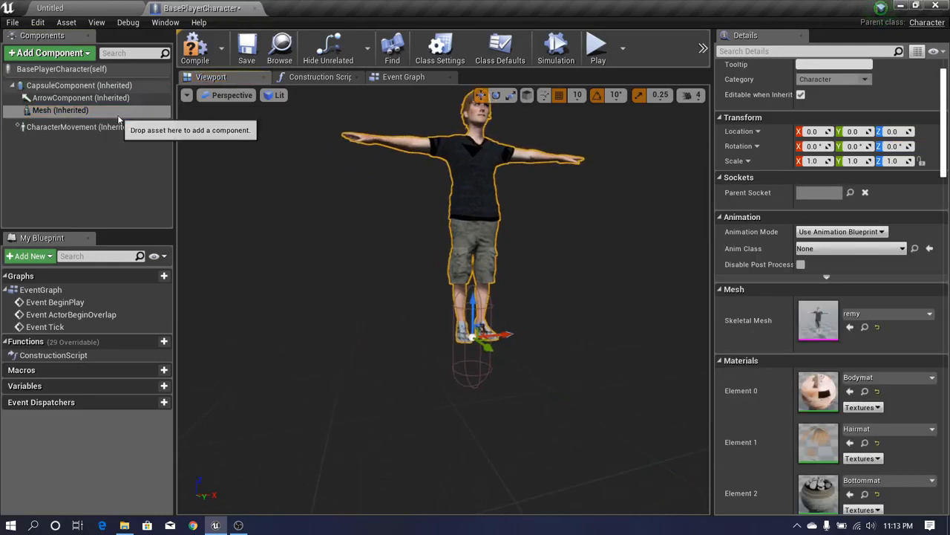
{"action": "key", "text": "w"}
{"action": "mouse_move", "coordinate": [356, 274]}
{"action": "right_mouse_down"}
{"action": "mouse_move", "coordinate": [364, 316]}
{"action": "mouse_move", "coordinate": [375, 305]}
{"action": "mouse_move", "coordinate": [357, 278]}
{"action": "right_mouse_up"}
{"action": "key", "text": "s"}
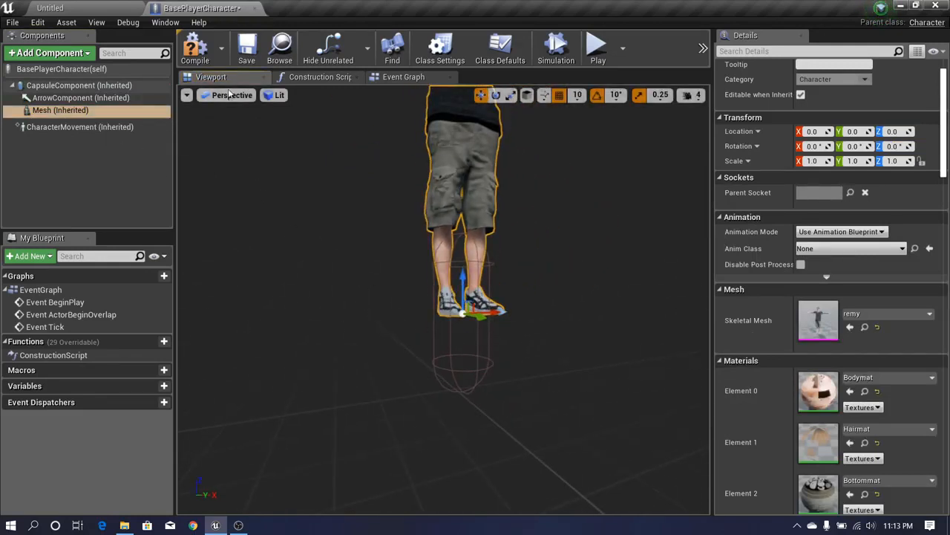
{"action": "right_click_drag", "start_coordinate": [382, 318], "coordinate": [382, 331]}
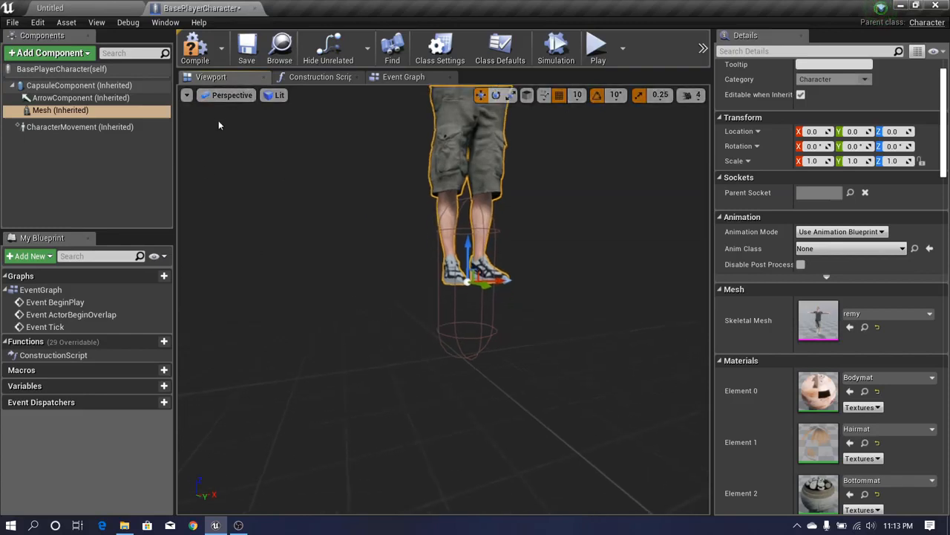
In the Front orthographic view, lower the remy mesh to Z -90 so its feet meet the capsule's base
{"action": "left_click", "coordinate": [223, 95]}
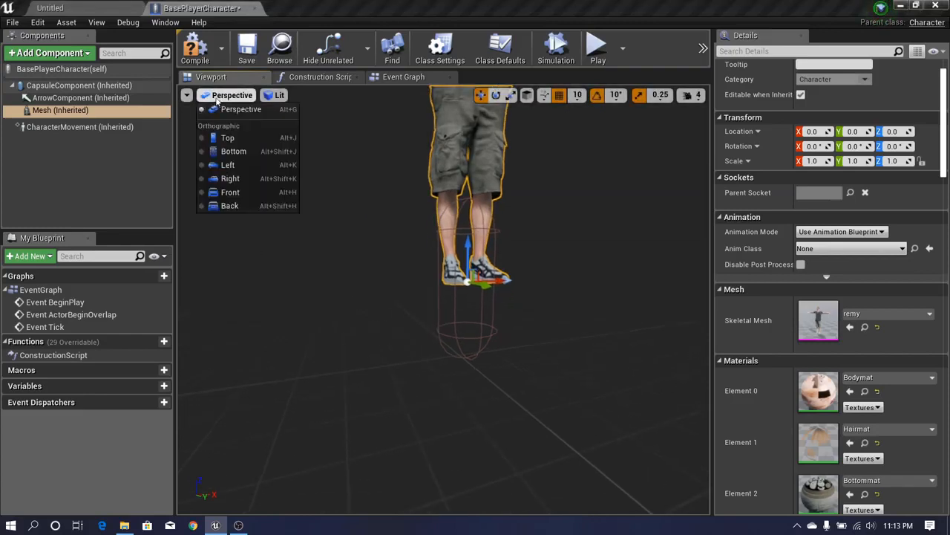
{"action": "left_click", "coordinate": [222, 192]}
{"action": "scroll", "coordinate": [444, 291], "scroll_direction": "up", "scroll_amount": 10}
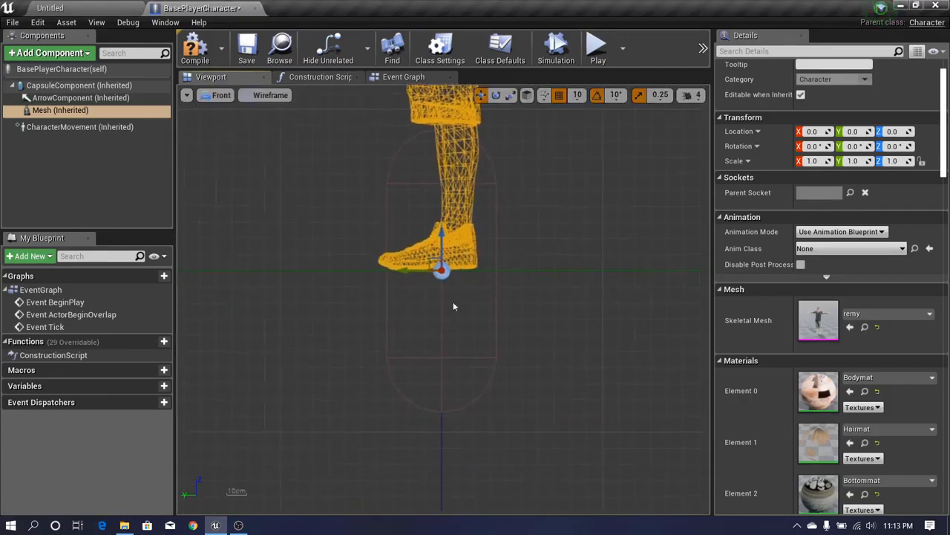
{"action": "right_click_drag", "start_coordinate": [456, 298], "coordinate": [467, 273]}
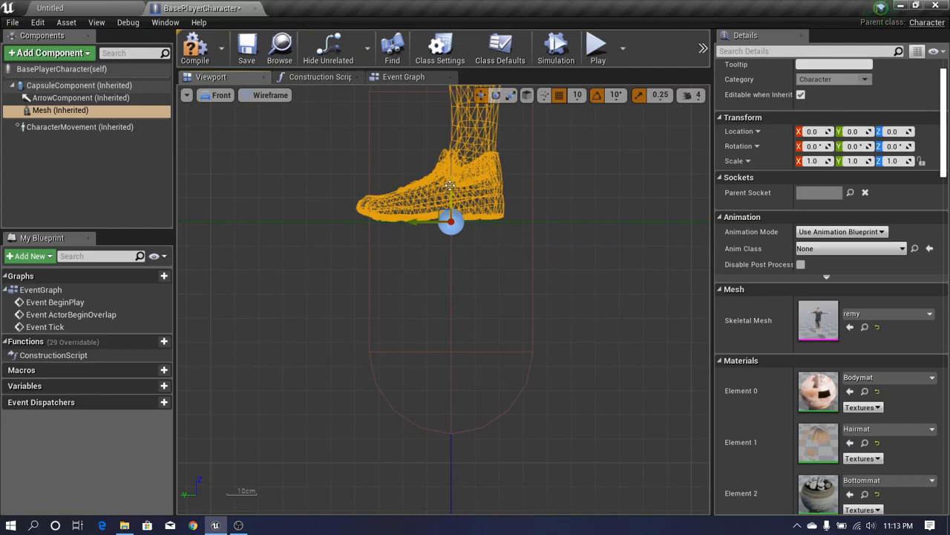
{"action": "left_click_drag", "start_coordinate": [447, 192], "coordinate": [441, 395]}
{"action": "scroll", "coordinate": [421, 385], "scroll_direction": "down", "scroll_amount": 10}
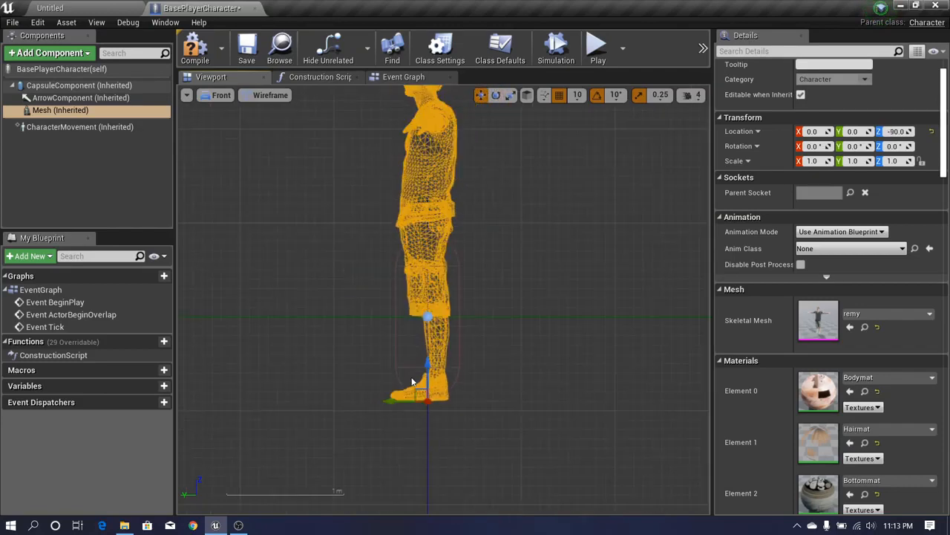
Examine the full height of the remy mesh against the capsule outline in the Front view
{"action": "scroll", "coordinate": [373, 328], "scroll_direction": "up", "scroll_amount": 1}
{"action": "scroll", "coordinate": [406, 344], "scroll_direction": "up", "scroll_amount": 3}
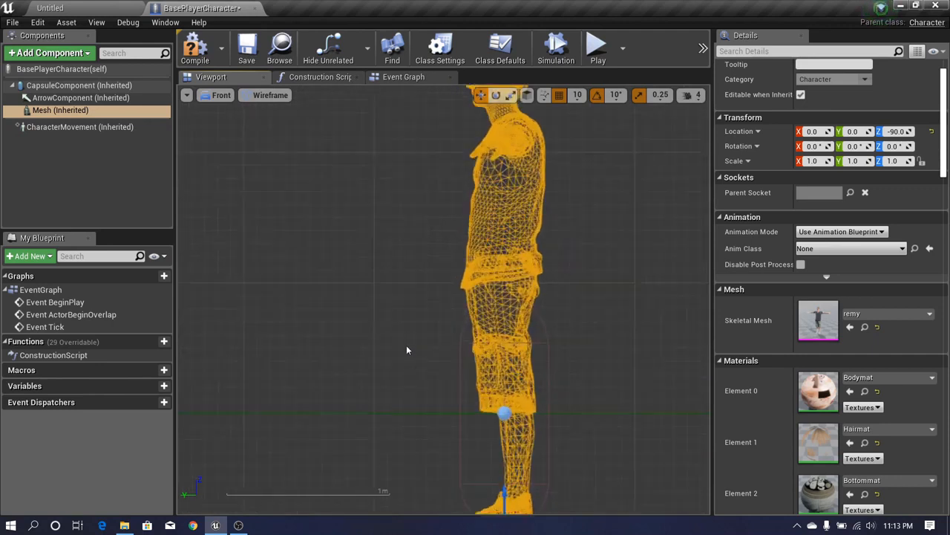
{"action": "right_click_drag", "start_coordinate": [406, 344], "coordinate": [375, 325]}
{"action": "scroll", "coordinate": [384, 369], "scroll_direction": "down", "scroll_amount": 2}
{"action": "right_click_drag", "start_coordinate": [442, 326], "coordinate": [437, 277]}
{"action": "scroll", "coordinate": [437, 276], "scroll_direction": "down", "scroll_amount": 3}
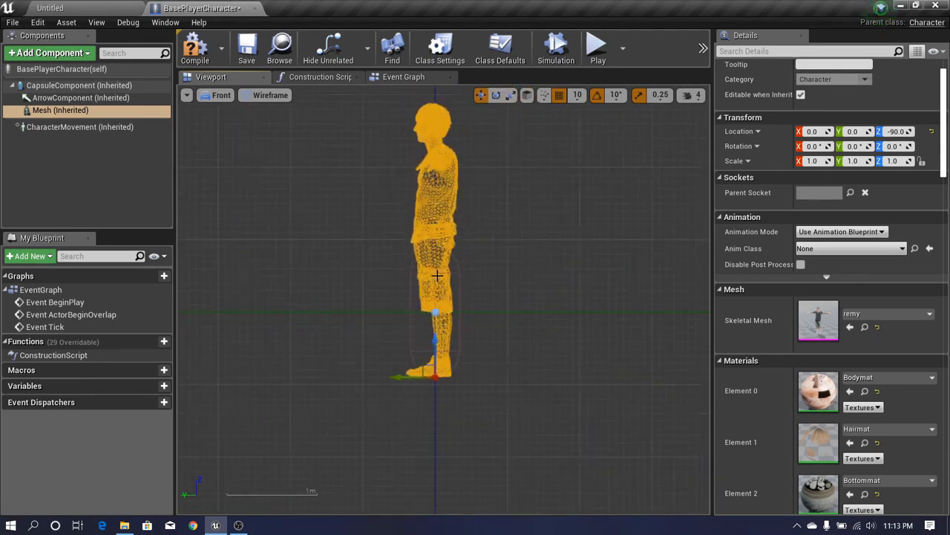
{"action": "scroll", "coordinate": [441, 272], "scroll_direction": "up", "scroll_amount": 2}
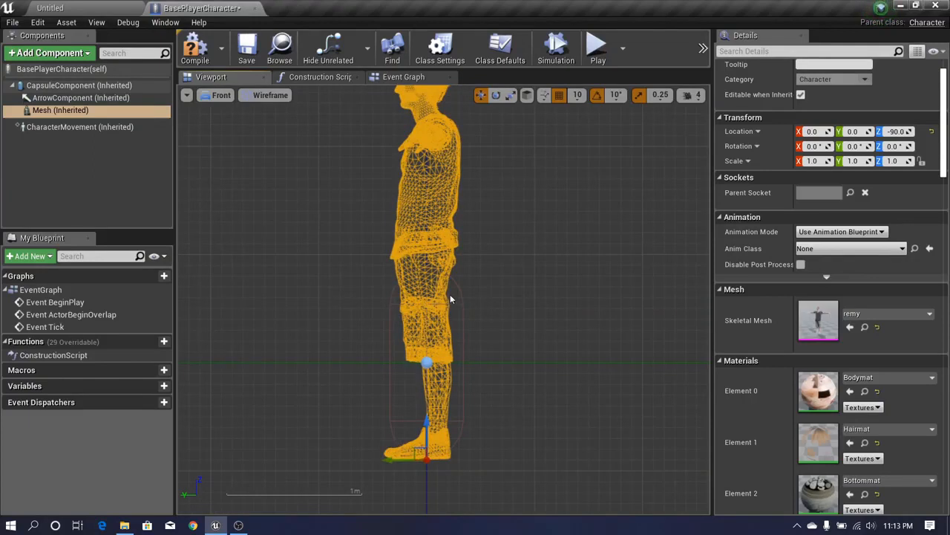
{"action": "scroll", "coordinate": [362, 290], "scroll_direction": "down", "scroll_amount": 1}
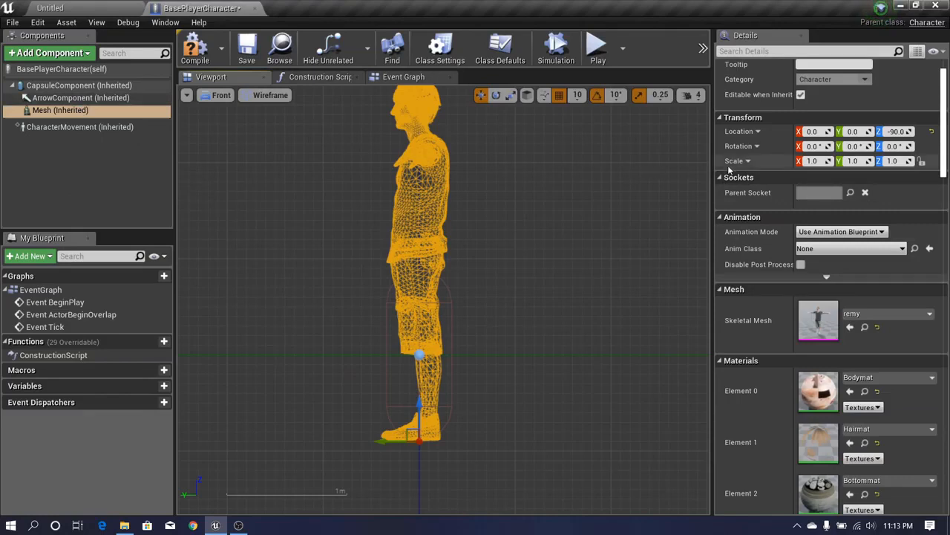
Set the remy mesh's scale to 0.5 on the X, Y and Z axes
{"action": "left_click", "coordinate": [808, 162]}
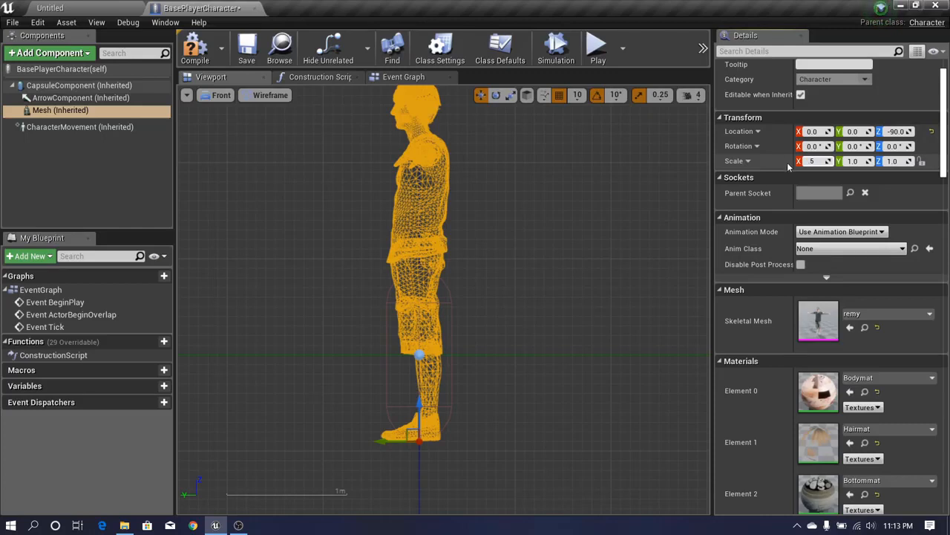
{"action": "left_click", "coordinate": [856, 161]}
{"action": "type", "text": "0.5"}
{"action": "key", "text": "Return"}
{"action": "left_click", "coordinate": [894, 161]}
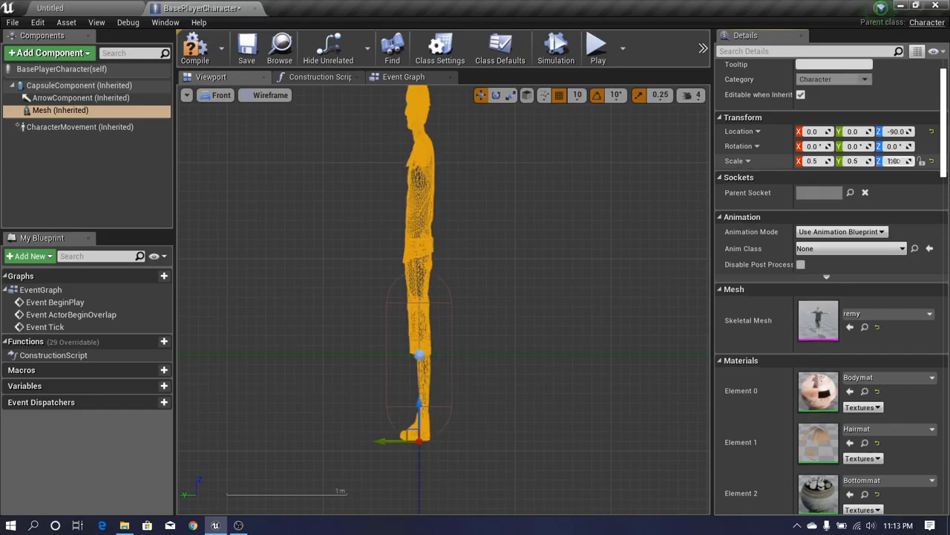
{"action": "type", "text": "0.5"}
{"action": "key", "text": "Return"}
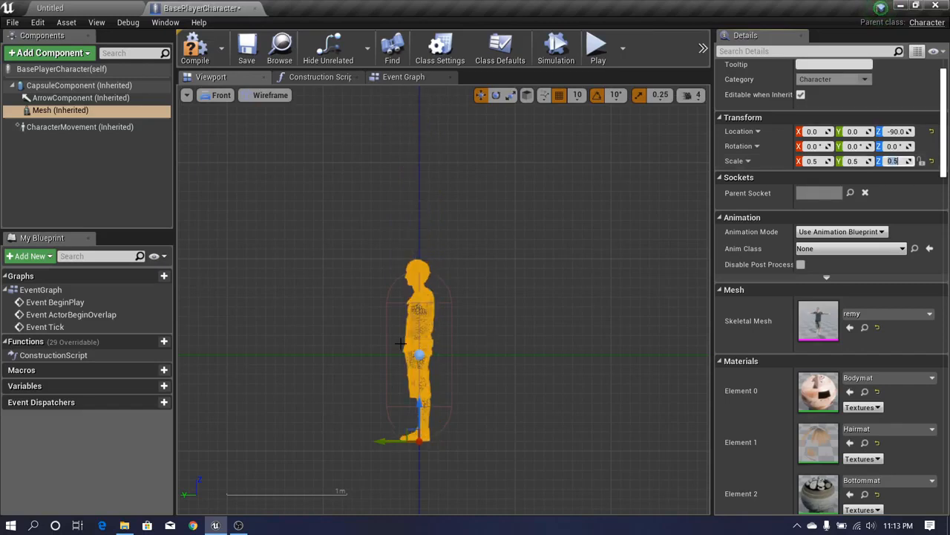
Check how the rescaled remy mesh fits inside the capsule from head to feet in the Front view
{"action": "scroll", "coordinate": [400, 343], "scroll_direction": "up", "scroll_amount": 5}
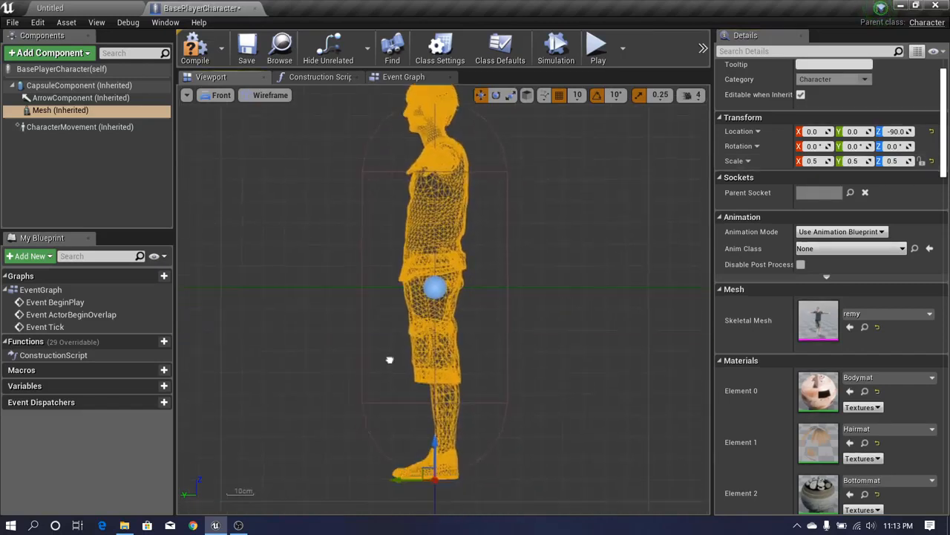
{"action": "scroll", "coordinate": [407, 418], "scroll_direction": "up", "scroll_amount": 3}
{"action": "scroll", "coordinate": [404, 431], "scroll_direction": "down", "scroll_amount": 2}
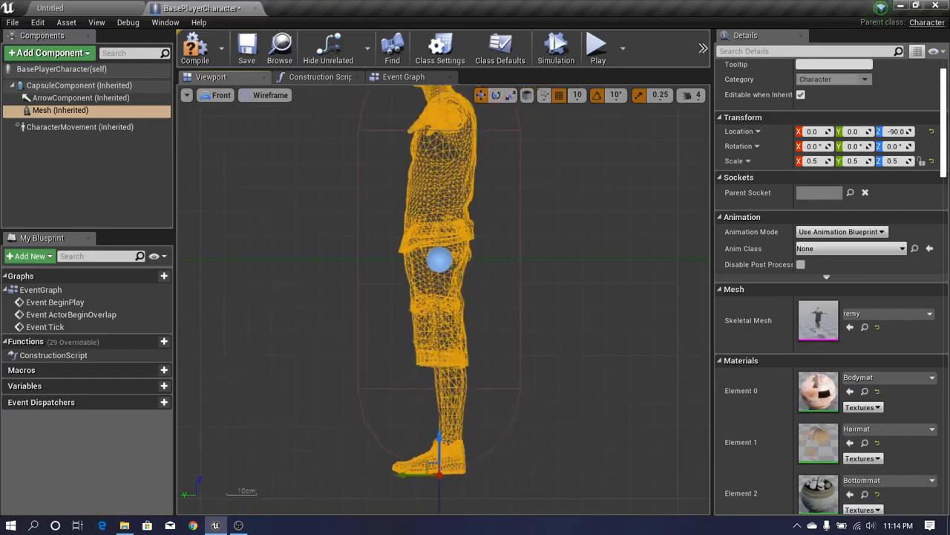
{"action": "right_click_drag", "start_coordinate": [385, 304], "coordinate": [380, 397]}
{"action": "right_click_drag", "start_coordinate": [410, 269], "coordinate": [409, 350]}
{"action": "scroll", "coordinate": [409, 269], "scroll_direction": "up", "scroll_amount": 6}
{"action": "scroll", "coordinate": [409, 269], "scroll_direction": "down", "scroll_amount": 6}
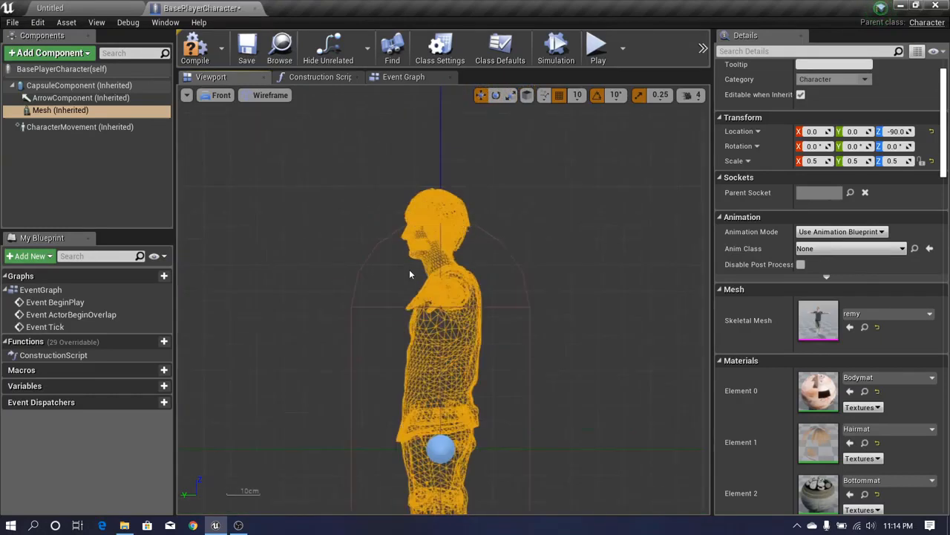
{"action": "scroll", "coordinate": [409, 274], "scroll_direction": "up", "scroll_amount": 2}
{"action": "scroll", "coordinate": [414, 275], "scroll_direction": "down", "scroll_amount": 4}
{"action": "scroll", "coordinate": [423, 277], "scroll_direction": "up", "scroll_amount": 3}
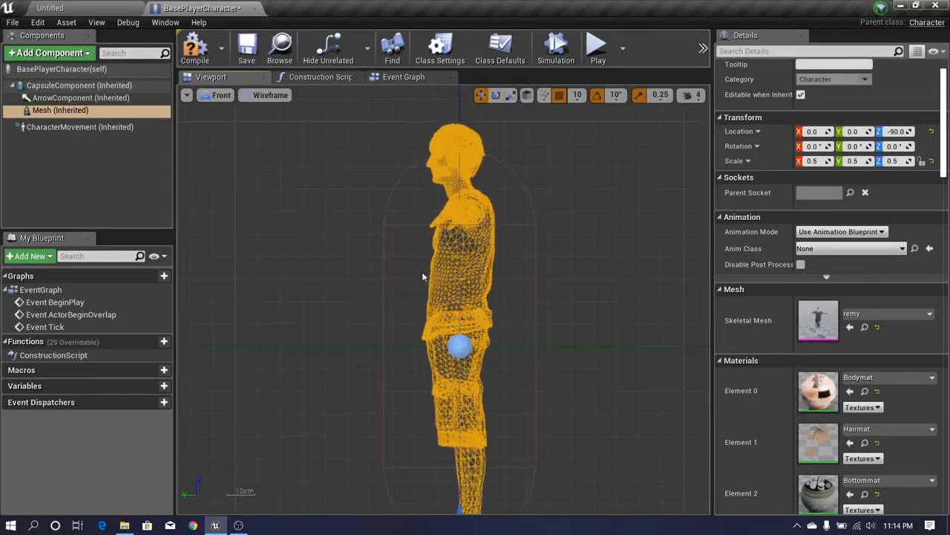
{"action": "scroll", "coordinate": [423, 272], "scroll_direction": "up", "scroll_amount": 3}
{"action": "mouse_move", "coordinate": [422, 272]}
{"action": "right_mouse_down"}
{"action": "mouse_move", "coordinate": [397, 385]}
{"action": "mouse_move", "coordinate": [405, 276]}
{"action": "right_mouse_up"}
{"action": "scroll", "coordinate": [405, 277], "scroll_direction": "down", "scroll_amount": 4}
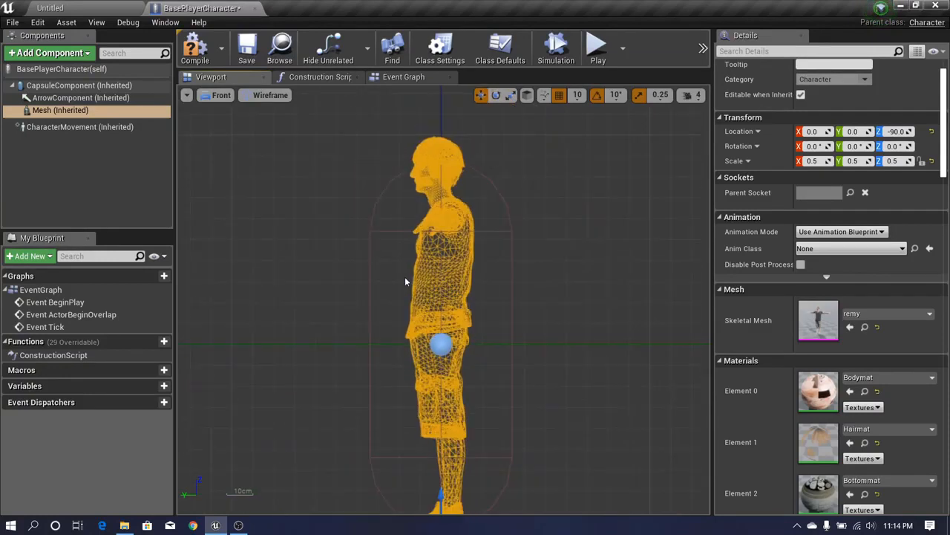
{"action": "scroll", "coordinate": [405, 276], "scroll_direction": "down", "scroll_amount": 4}
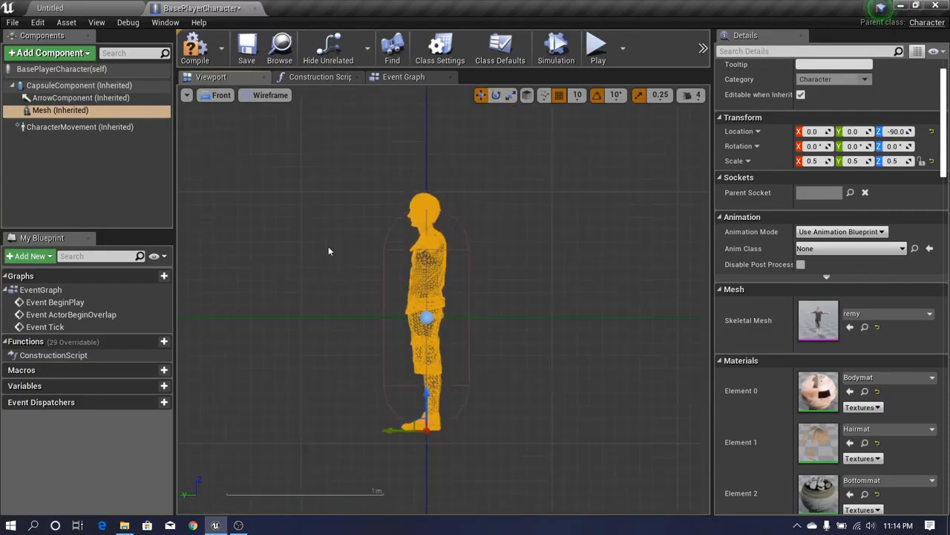
Switch the viewport back to Perspective and view the remy mesh with its capsule up close
{"action": "left_click", "coordinate": [215, 95]}
{"action": "left_click", "coordinate": [214, 110]}
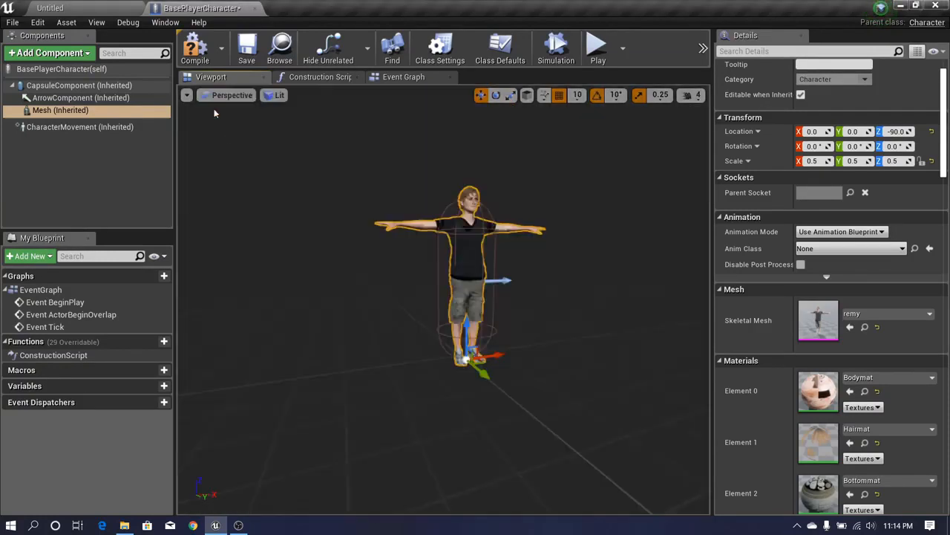
{"action": "scroll", "coordinate": [514, 289], "scroll_direction": "up", "scroll_amount": 5}
{"action": "scroll", "coordinate": [514, 289], "scroll_direction": "down", "scroll_amount": 1}
{"action": "right_click_drag", "start_coordinate": [514, 284], "coordinate": [467, 296]}
Reduce the remy mesh's scale to 0.4 on the X, Y and Z axes
{"action": "left_click", "coordinate": [817, 162]}
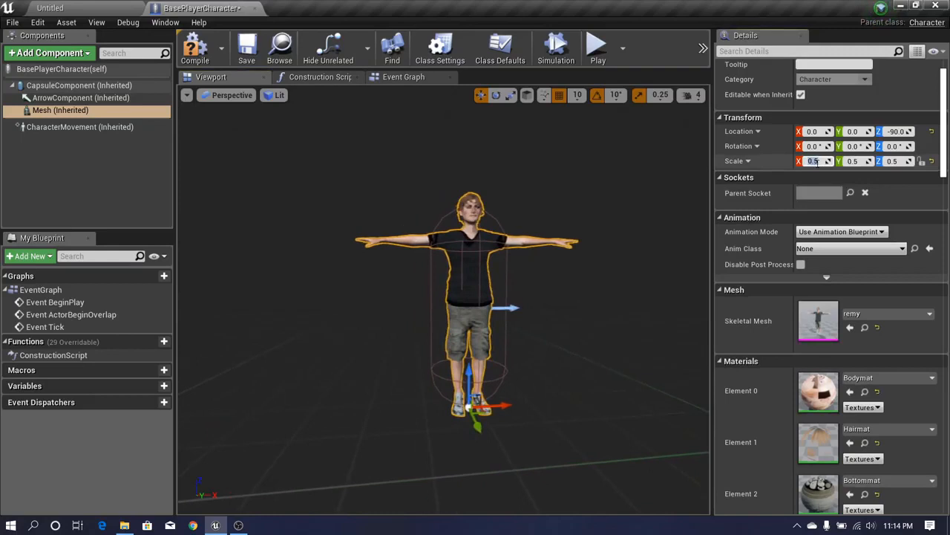
{"action": "type", "text": "0.4"}
{"action": "key", "text": "Return"}
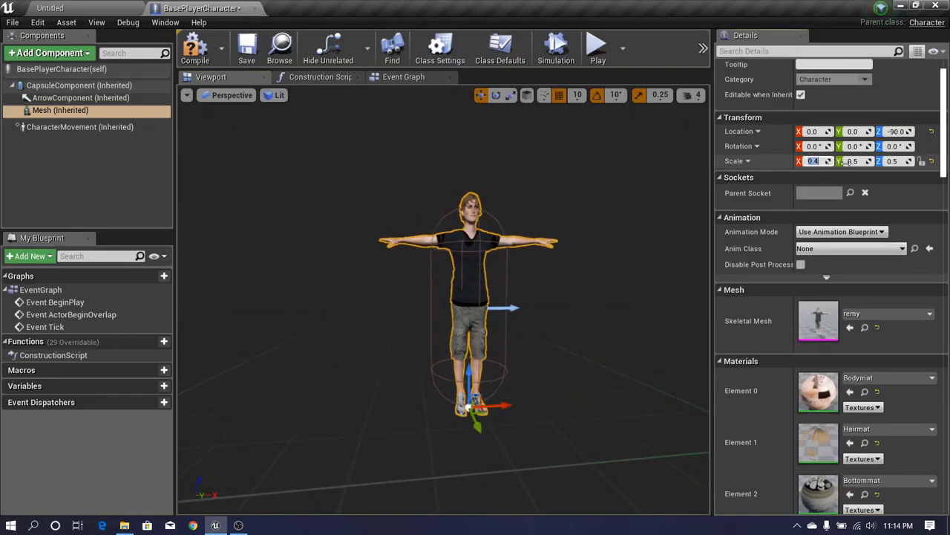
{"action": "key", "text": "Return"}
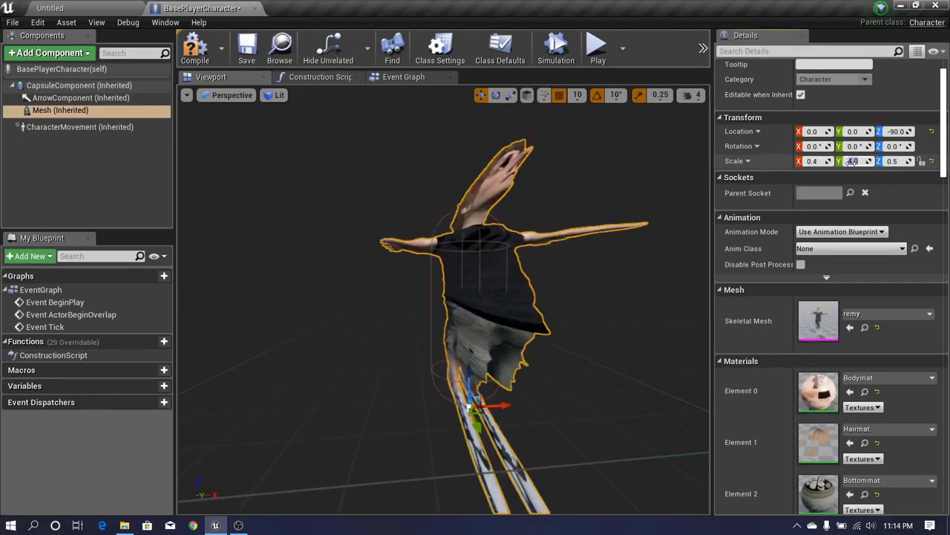
{"action": "type", "text": "0.4"}
{"action": "key", "text": "Return"}
{"action": "left_click", "coordinate": [895, 161]}
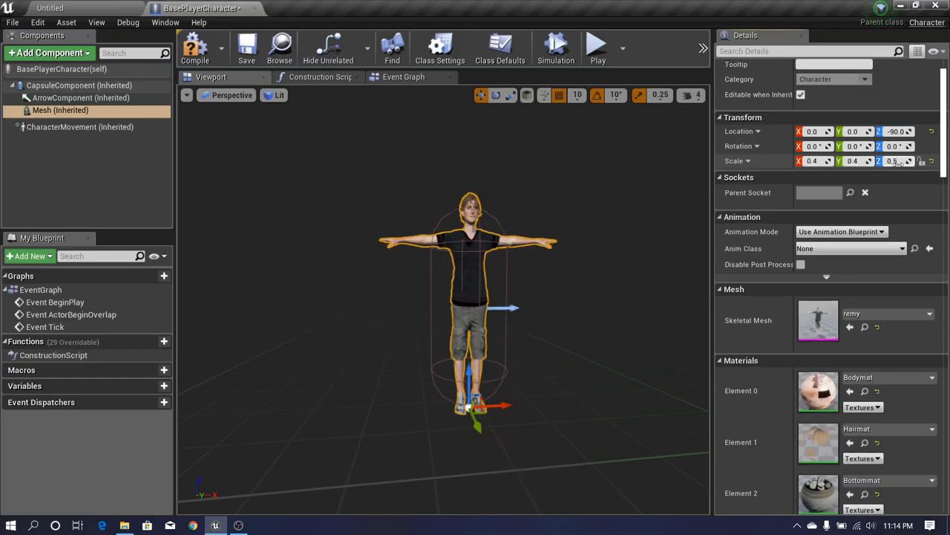
{"action": "key", "text": "Return"}
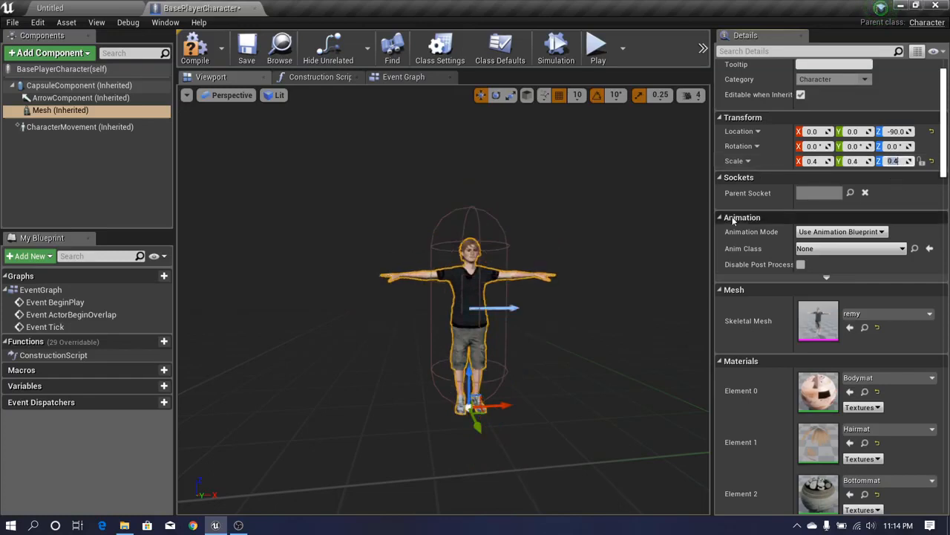
Set the remy mesh's scale to 0.45 on all three axes and check its fit within the capsule
{"action": "right_click_drag", "start_coordinate": [571, 270], "coordinate": [505, 293]}
{"action": "left_click", "coordinate": [820, 161]}
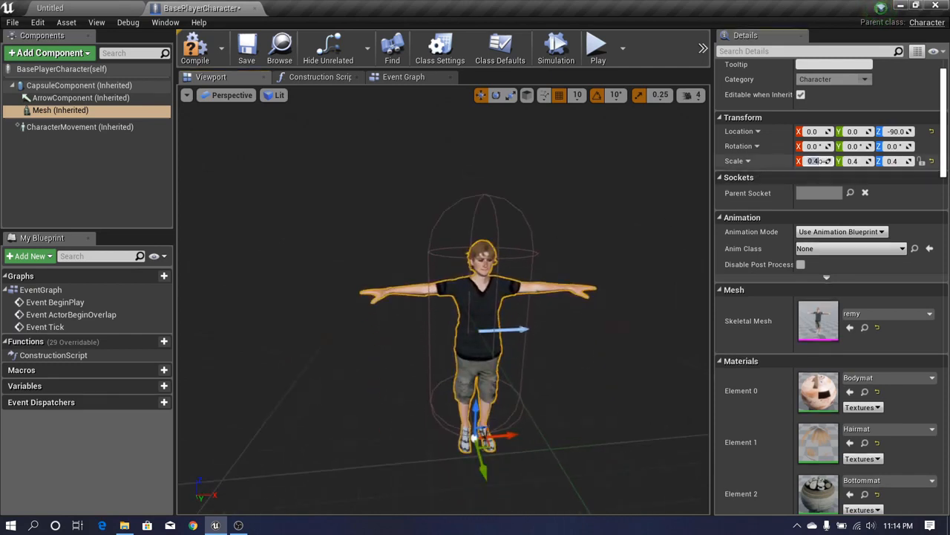
{"action": "type", "text": ".46"}
{"action": "key", "text": "Return"}
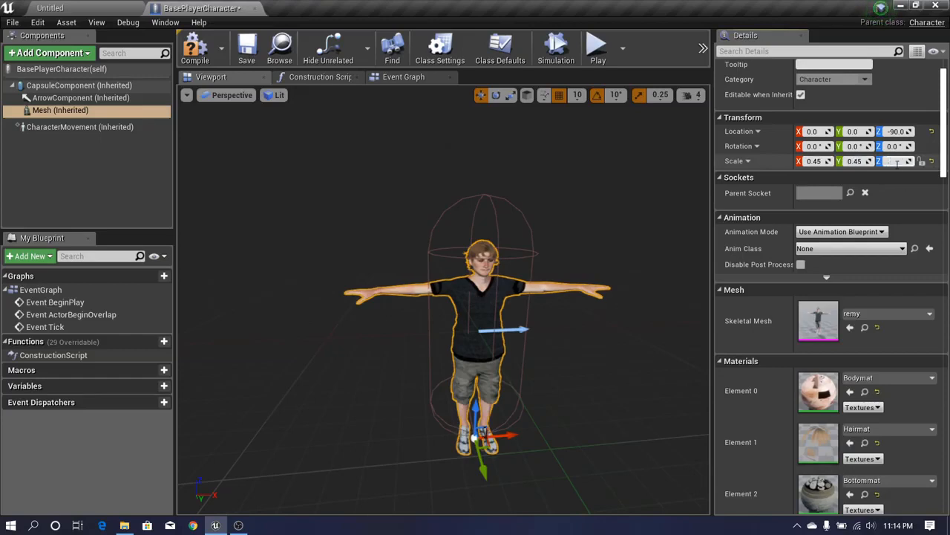
{"action": "key", "text": "Return"}
{"action": "right_click_drag", "start_coordinate": [453, 205], "coordinate": [442, 221]}
{"action": "scroll", "coordinate": [453, 205], "scroll_direction": "down", "scroll_amount": 4}
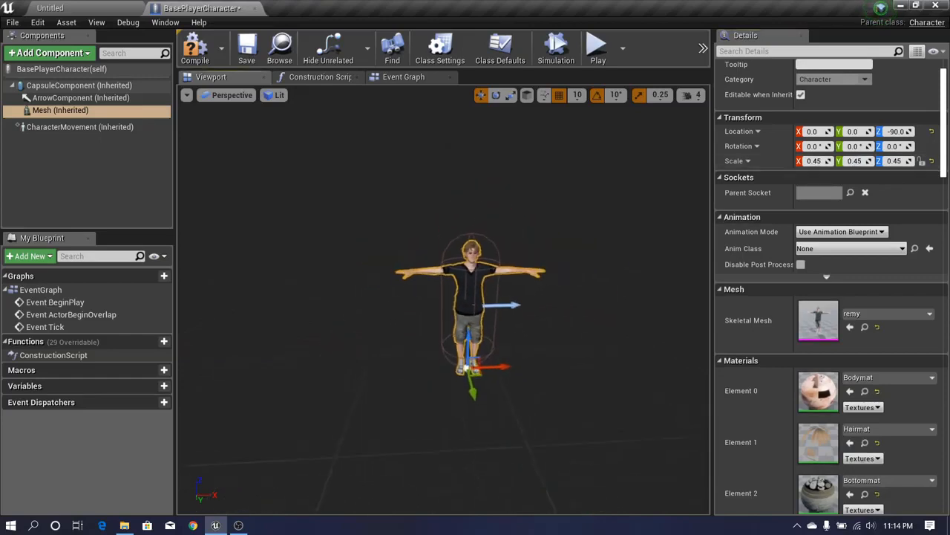
{"action": "scroll", "coordinate": [453, 205], "scroll_direction": "up", "scroll_amount": 4}
Switch to the Left orthographic view and examine the mesh's feet against the bottom of the capsule
{"action": "left_click", "coordinate": [240, 97]}
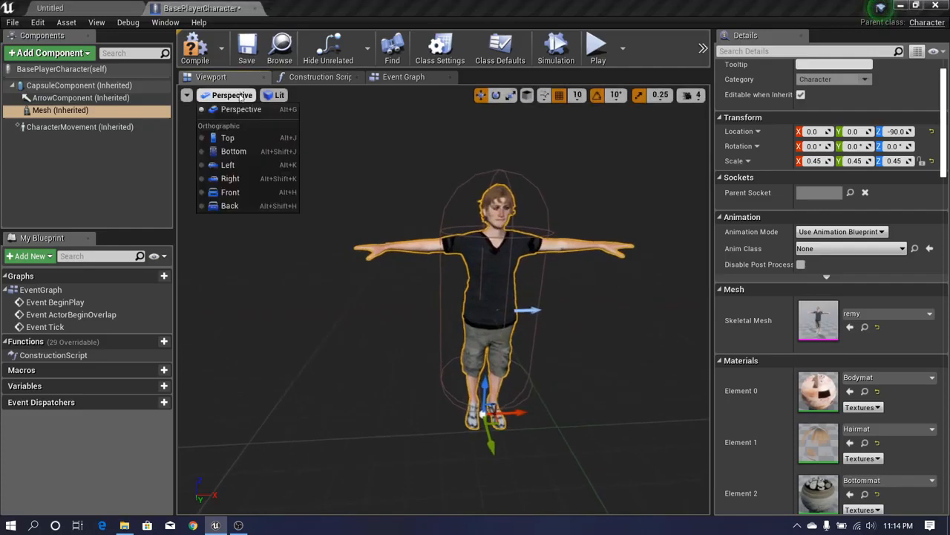
{"action": "left_click", "coordinate": [243, 167]}
{"action": "scroll", "coordinate": [439, 401], "scroll_direction": "up", "scroll_amount": 8}
{"action": "right_click_drag", "start_coordinate": [439, 399], "coordinate": [453, 327]}
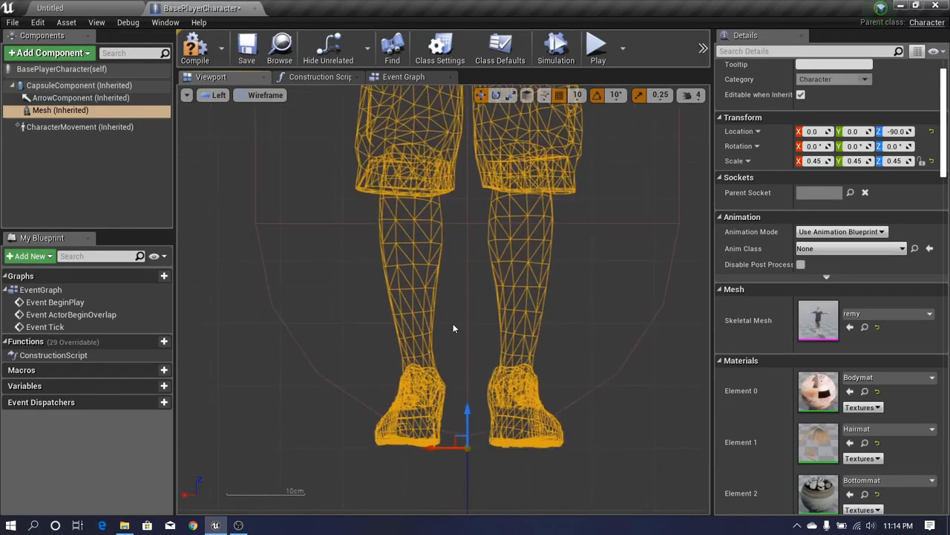
{"action": "scroll", "coordinate": [443, 422], "scroll_direction": "up", "scroll_amount": 5}
{"action": "right_click_drag", "start_coordinate": [443, 422], "coordinate": [442, 329]}
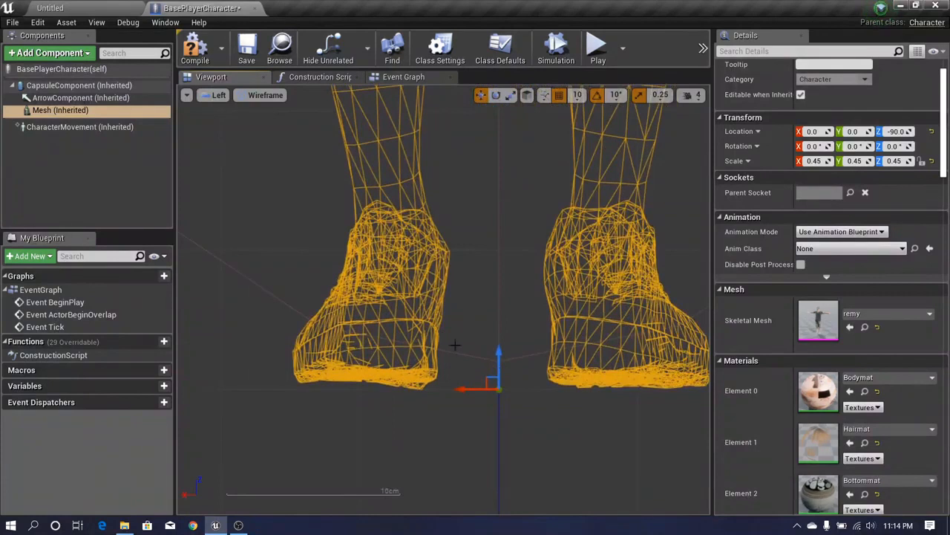
{"action": "scroll", "coordinate": [455, 343], "scroll_direction": "down", "scroll_amount": 3}
{"action": "scroll", "coordinate": [446, 326], "scroll_direction": "up", "scroll_amount": 3}
{"action": "right_click_drag", "start_coordinate": [440, 314], "coordinate": [410, 315]}
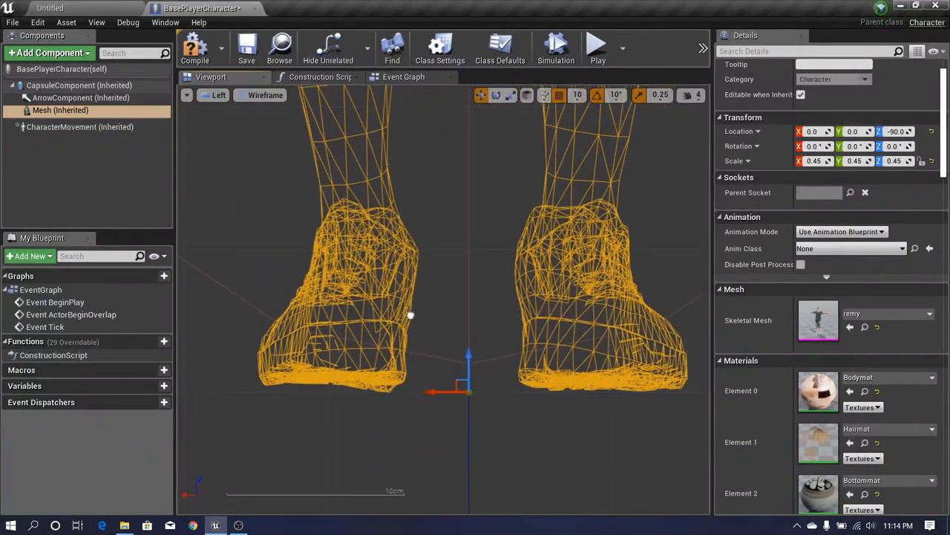
{"action": "right_click_drag", "start_coordinate": [377, 360], "coordinate": [359, 370]}
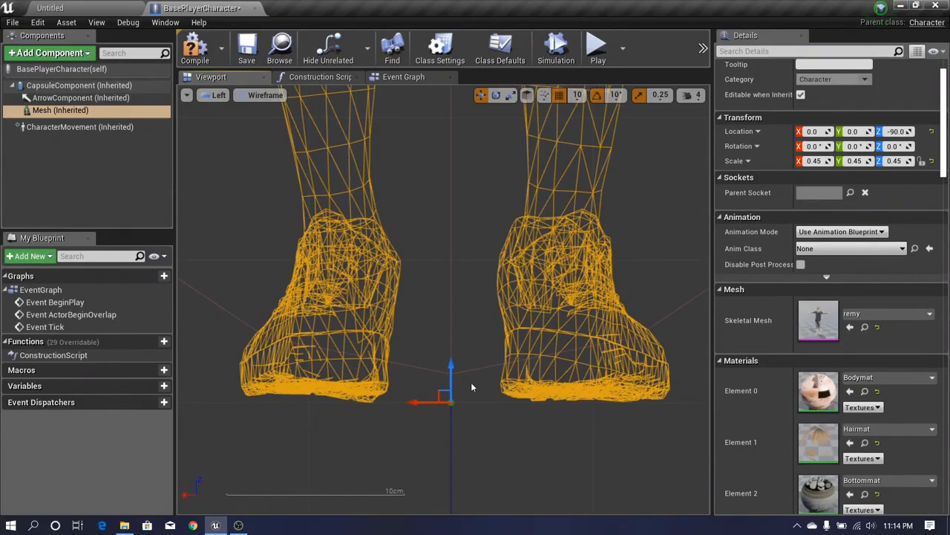
{"action": "right_click_drag", "start_coordinate": [446, 359], "coordinate": [462, 365]}
{"action": "scroll", "coordinate": [467, 350], "scroll_direction": "down", "scroll_amount": 4}
{"action": "scroll", "coordinate": [467, 349], "scroll_direction": "up", "scroll_amount": 4}
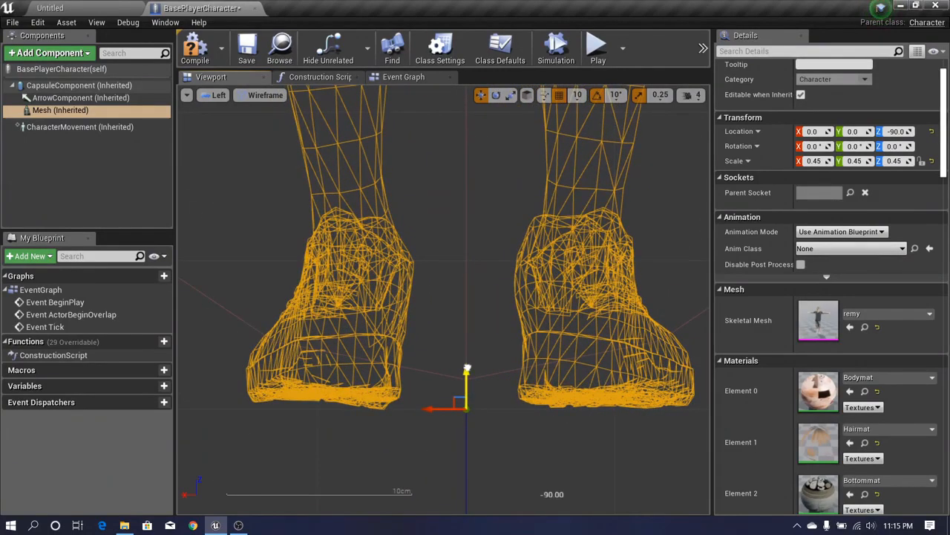
Try raising the remy mesh along Z to -80 with the position grid snap at 10
{"action": "left_click_drag", "start_coordinate": [468, 310], "coordinate": [469, 283]}
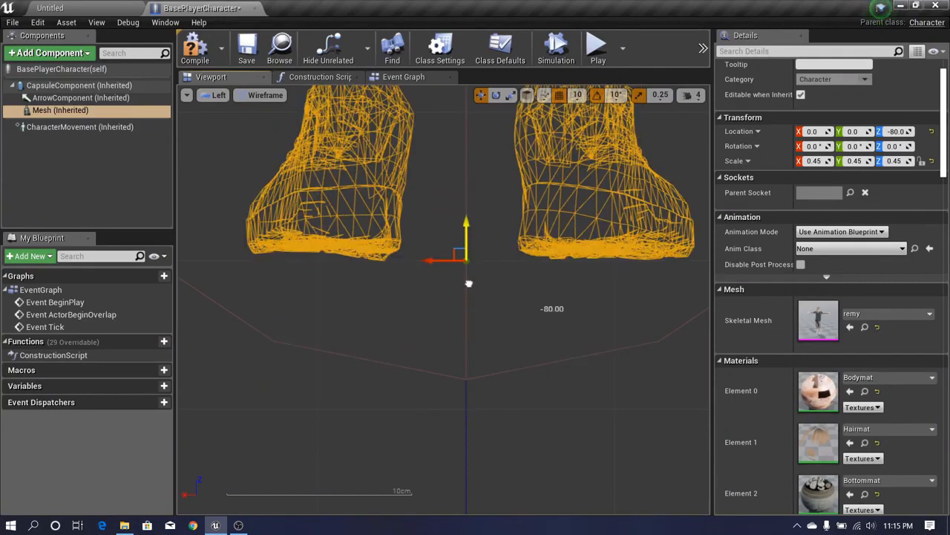
{"action": "scroll", "coordinate": [469, 283], "scroll_direction": "down", "scroll_amount": 2}
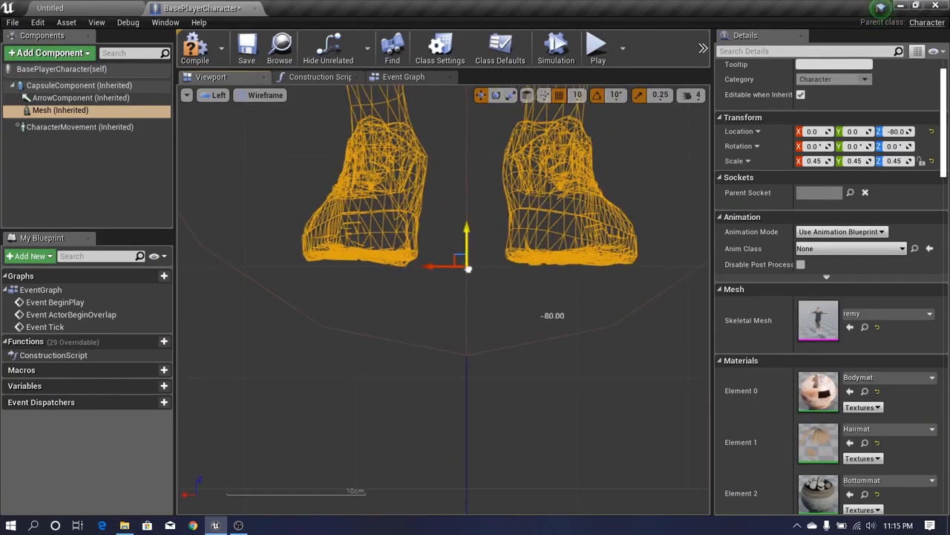
{"action": "mouse_move", "coordinate": [468, 268]}
{"action": "left_mouse_down"}
{"action": "mouse_move", "coordinate": [472, 301]}
{"action": "mouse_move", "coordinate": [469, 257]}
{"action": "mouse_move", "coordinate": [467, 379]}
{"action": "mouse_move", "coordinate": [471, 269]}
{"action": "left_mouse_up"}
{"action": "mouse_move", "coordinate": [469, 275]}
{"action": "left_mouse_down"}
{"action": "mouse_move", "coordinate": [468, 380]}
{"action": "mouse_move", "coordinate": [473, 271]}
{"action": "left_mouse_up"}
{"action": "scroll", "coordinate": [467, 306], "scroll_direction": "up", "scroll_amount": 1}
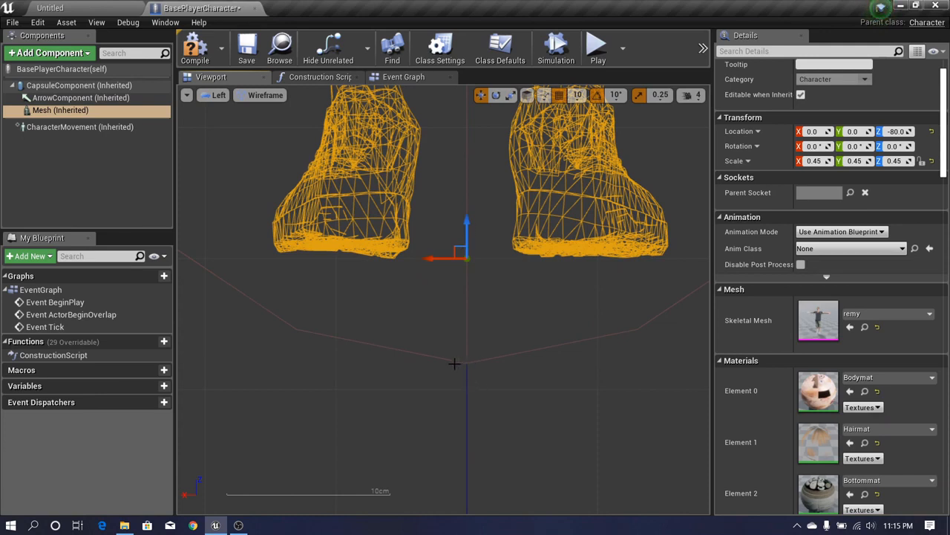
Set the position grid snap to 1 and lower the remy mesh to Z -89 near the capsule's base
{"action": "scroll", "coordinate": [464, 286], "scroll_direction": "down", "scroll_amount": 7}
{"action": "right_click_drag", "start_coordinate": [484, 265], "coordinate": [339, 335]}
{"action": "right_click_drag", "start_coordinate": [365, 286], "coordinate": [381, 306]}
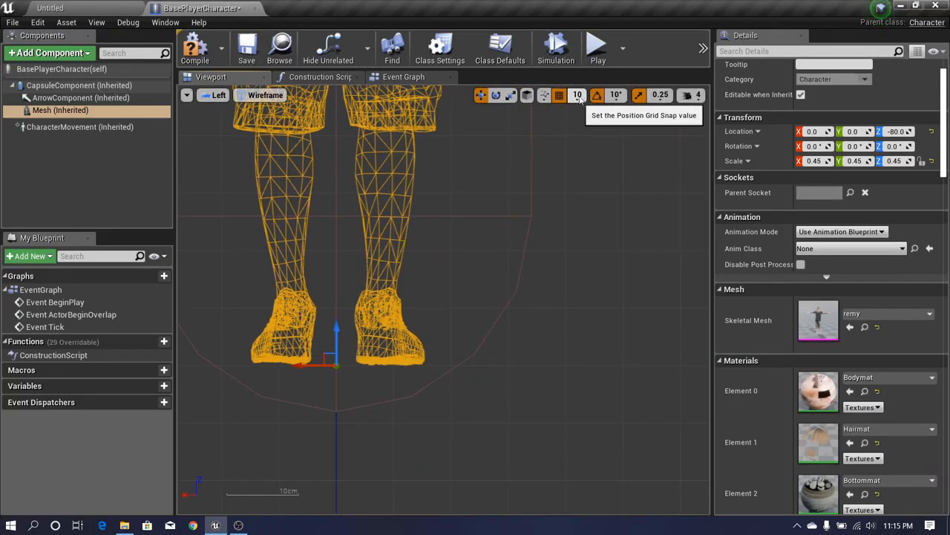
{"action": "left_click", "coordinate": [579, 97]}
{"action": "left_click", "coordinate": [581, 119]}
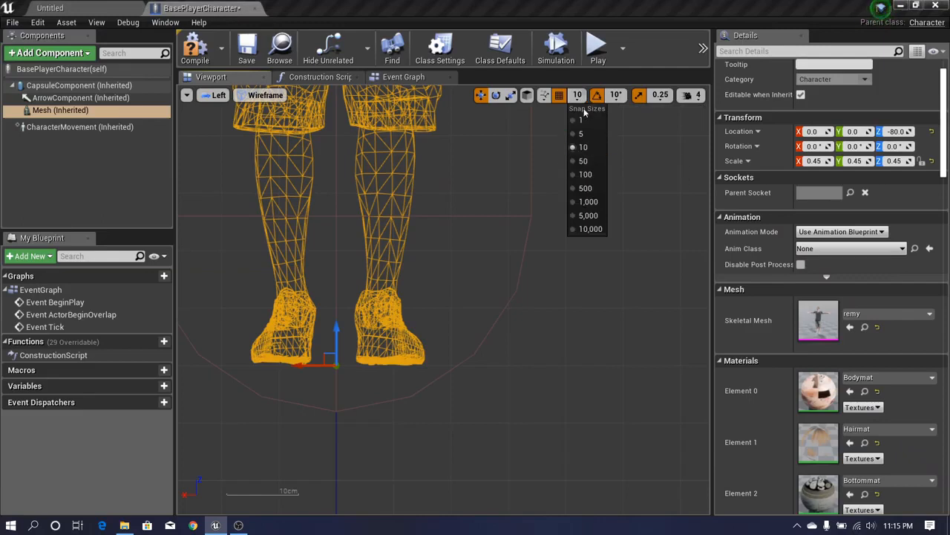
{"action": "scroll", "coordinate": [407, 323], "scroll_direction": "up", "scroll_amount": 5}
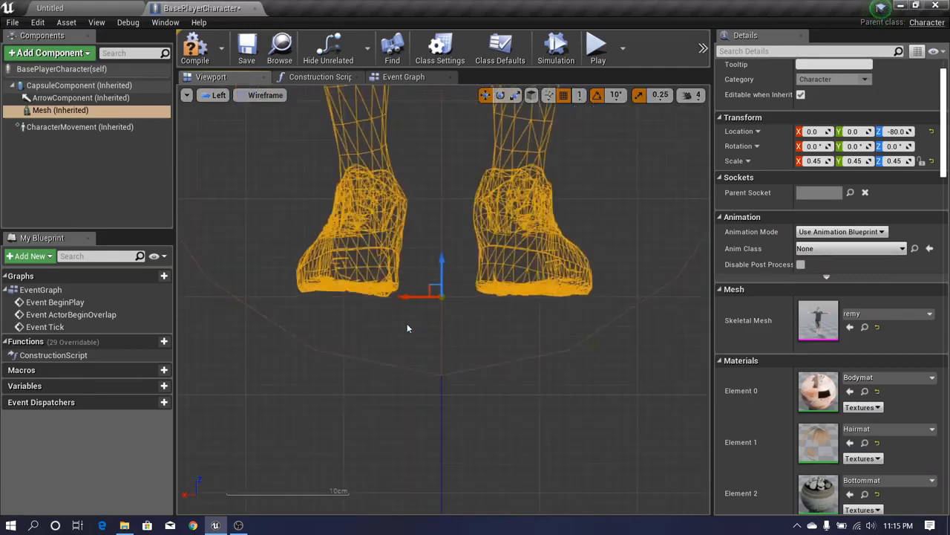
{"action": "left_click_drag", "start_coordinate": [458, 258], "coordinate": [458, 378]}
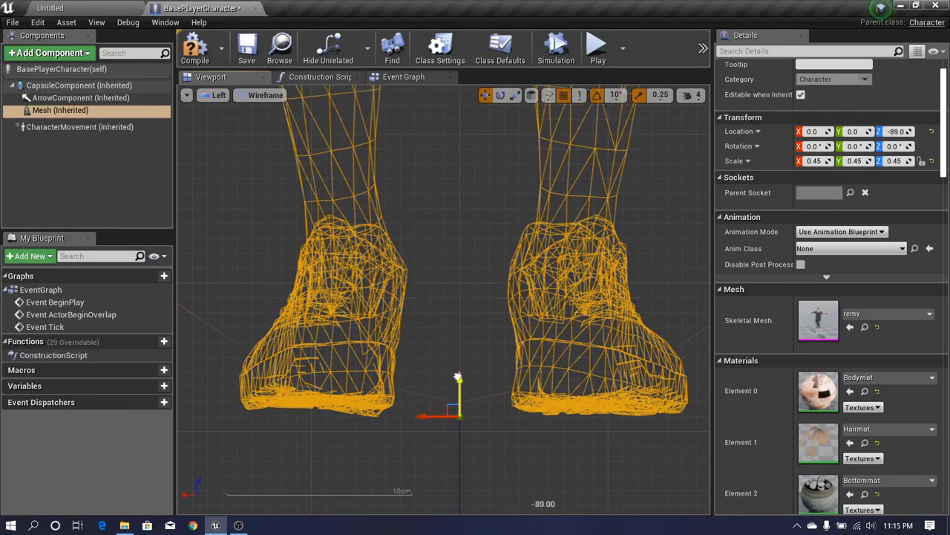
Return the Blueprint viewport to the Perspective view, check the mesh in the capsule, and compile and save BasePlayerCharacter
{"action": "scroll", "coordinate": [458, 378], "scroll_direction": "down", "scroll_amount": 6}
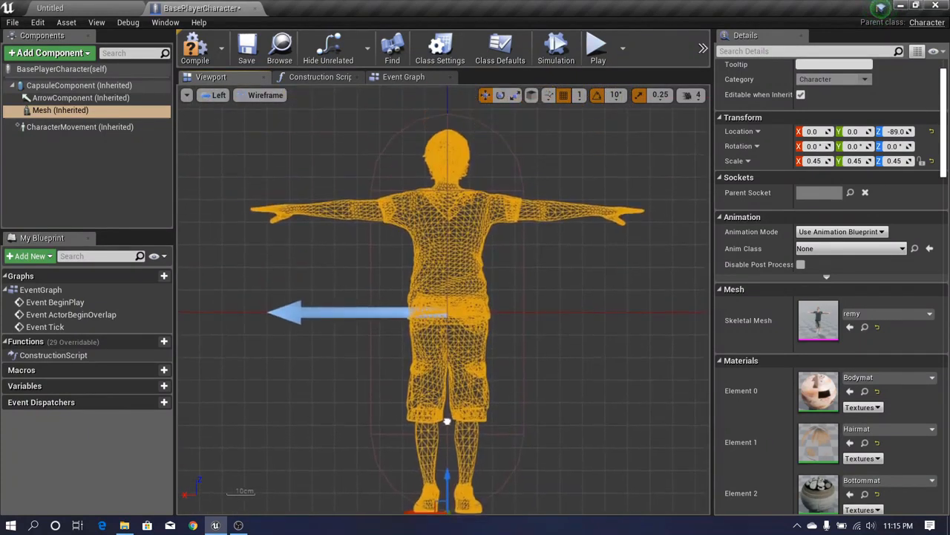
{"action": "left_click", "coordinate": [215, 95]}
{"action": "left_click", "coordinate": [223, 166]}
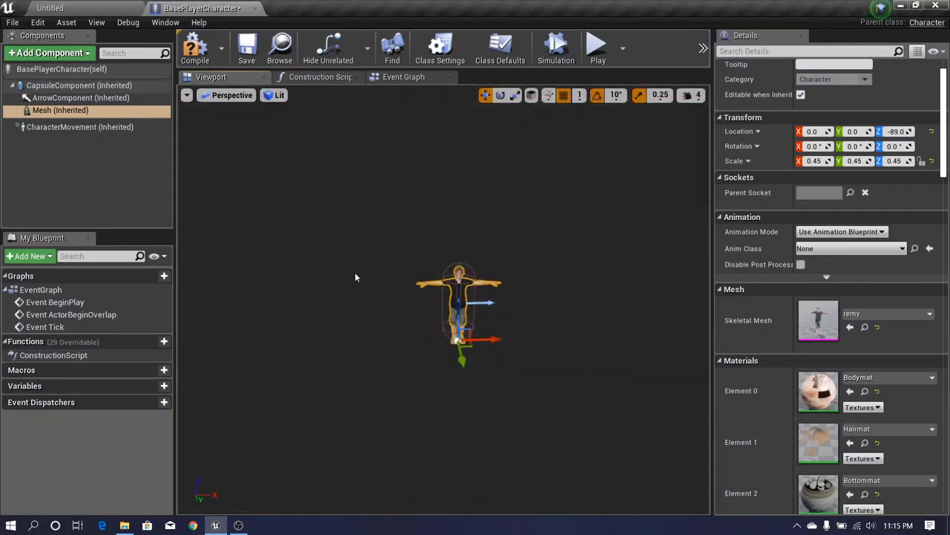
{"action": "scroll", "coordinate": [420, 284], "scroll_direction": "down", "scroll_amount": 4}
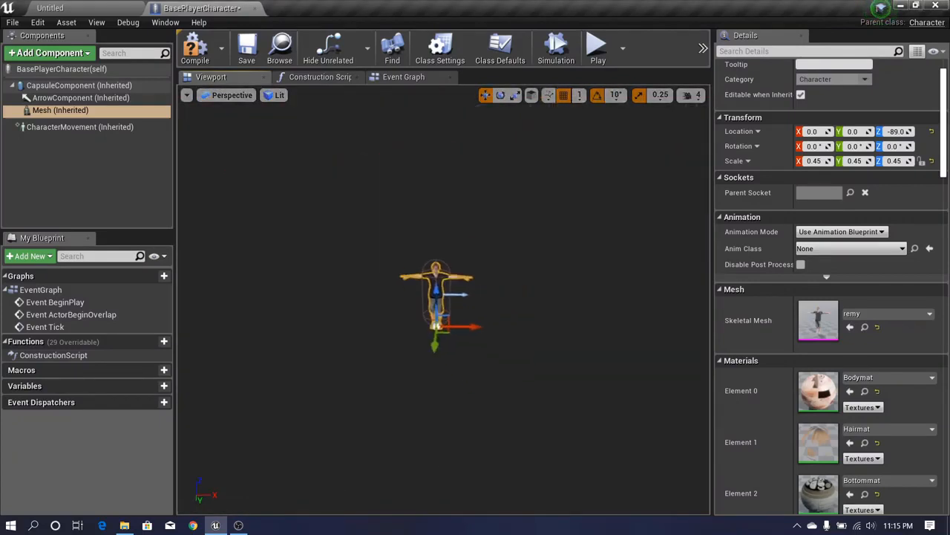
{"action": "left_click_drag", "start_coordinate": [420, 285], "coordinate": [430, 193]}
{"action": "left_click", "coordinate": [194, 49]}
{"action": "left_click", "coordinate": [247, 46]}
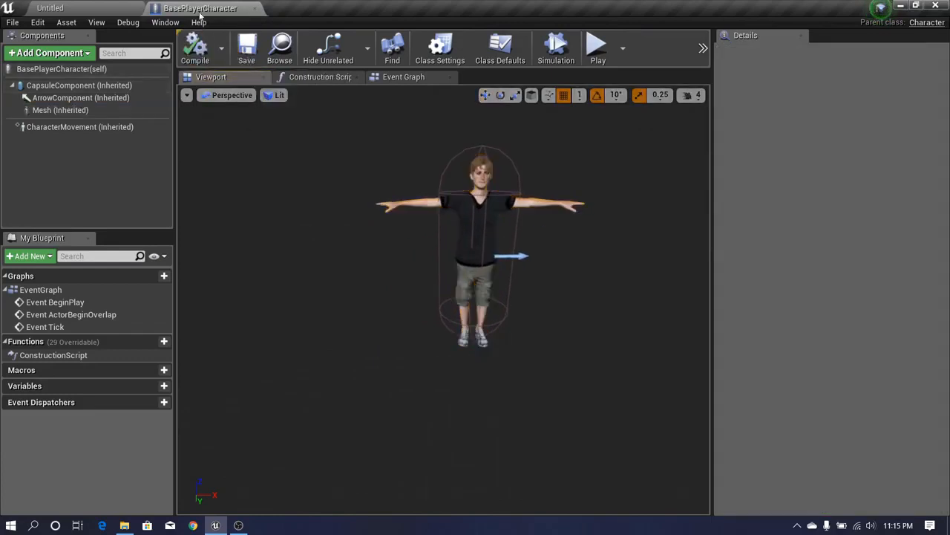
Place an instance of BasePlayerCharacter on the floor of the Untitled level, near the Player Start
{"action": "left_click", "coordinate": [108, 12]}
{"action": "right_click_drag", "start_coordinate": [400, 416], "coordinate": [401, 418]}
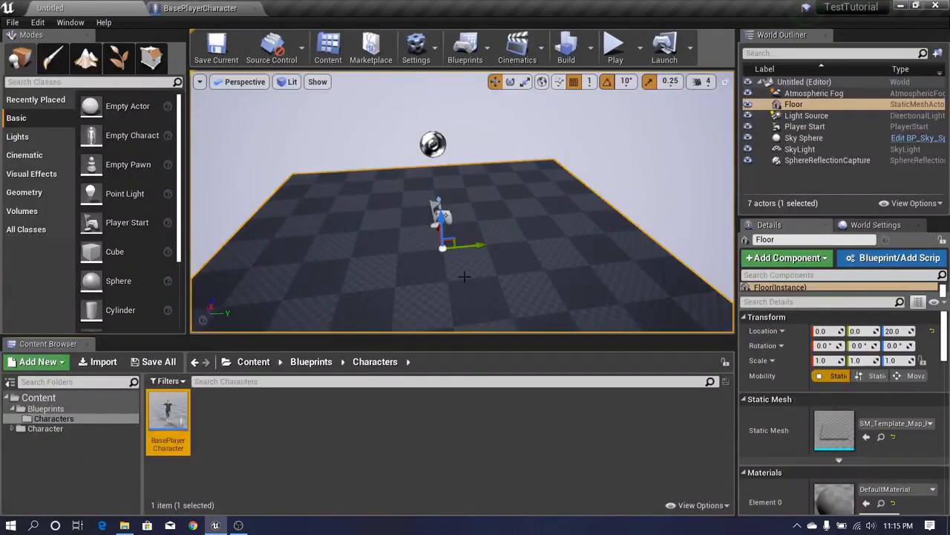
{"action": "right_click_drag", "start_coordinate": [464, 276], "coordinate": [451, 301]}
{"action": "right_click_drag", "start_coordinate": [598, 276], "coordinate": [588, 299]}
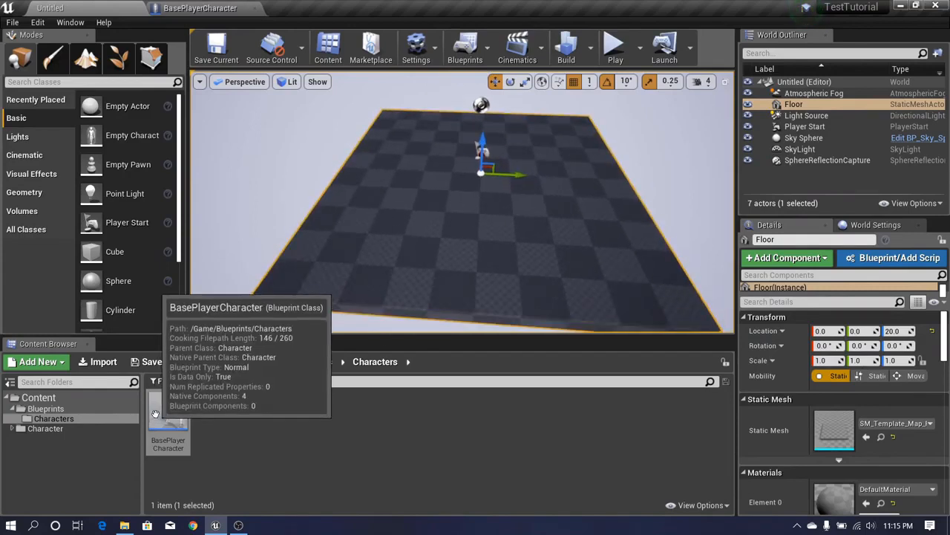
{"action": "left_click_drag", "start_coordinate": [168, 412], "coordinate": [414, 201]}
{"action": "right_click_drag", "start_coordinate": [414, 201], "coordinate": [446, 204]}
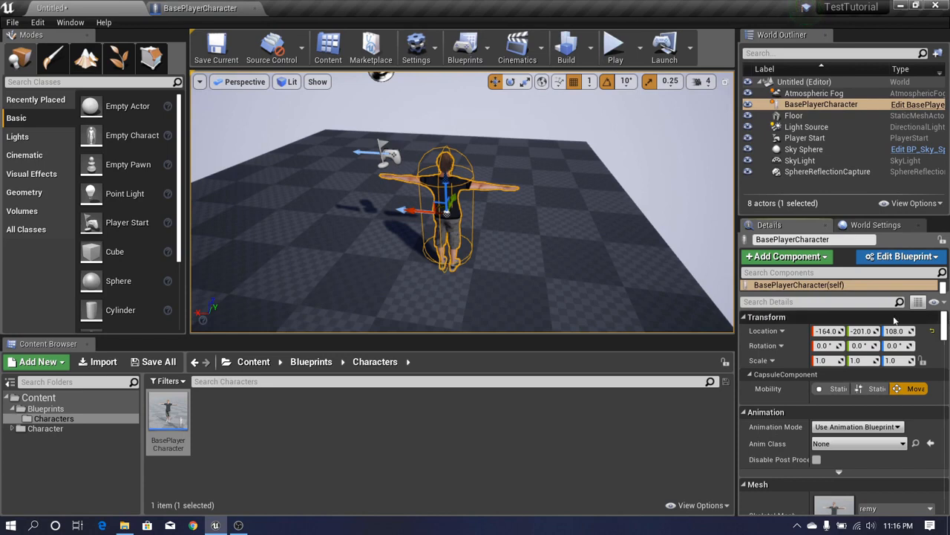
Enlarge the placed character's details area and set its Auto Possess Player property to Player 0
{"action": "left_click", "coordinate": [876, 285]}
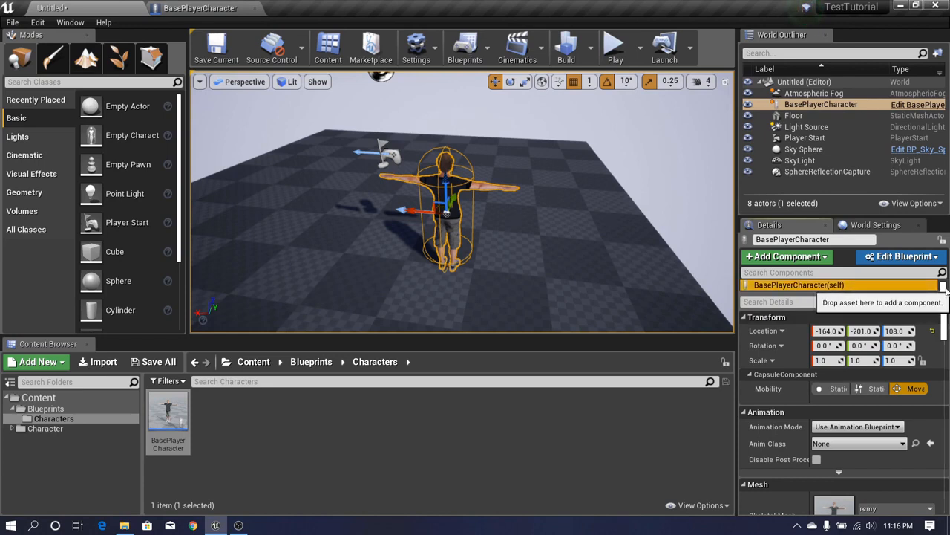
{"action": "left_click_drag", "start_coordinate": [943, 317], "coordinate": [943, 315]}
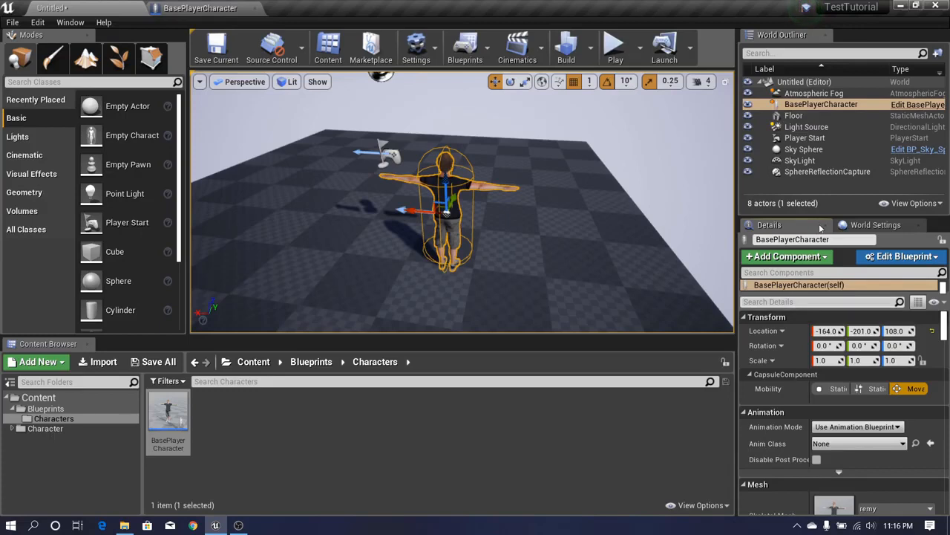
{"action": "left_click_drag", "start_coordinate": [823, 216], "coordinate": [823, 110]}
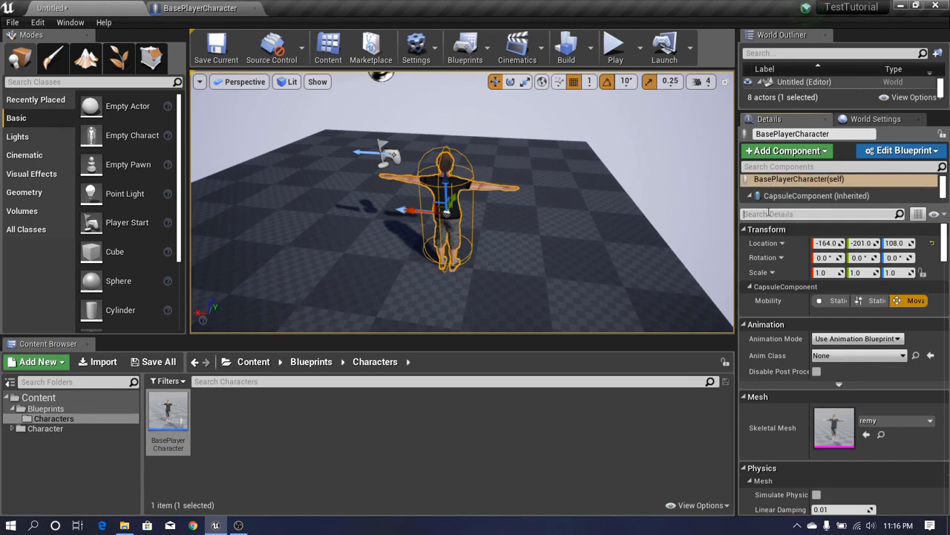
{"action": "left_click", "coordinate": [768, 213]}
{"action": "type", "text": "poss"}
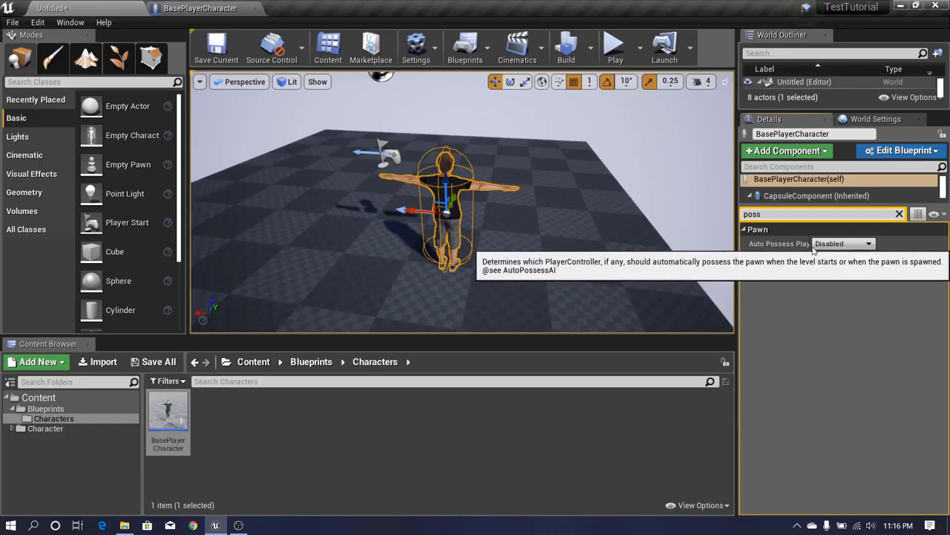
{"action": "left_click", "coordinate": [859, 246]}
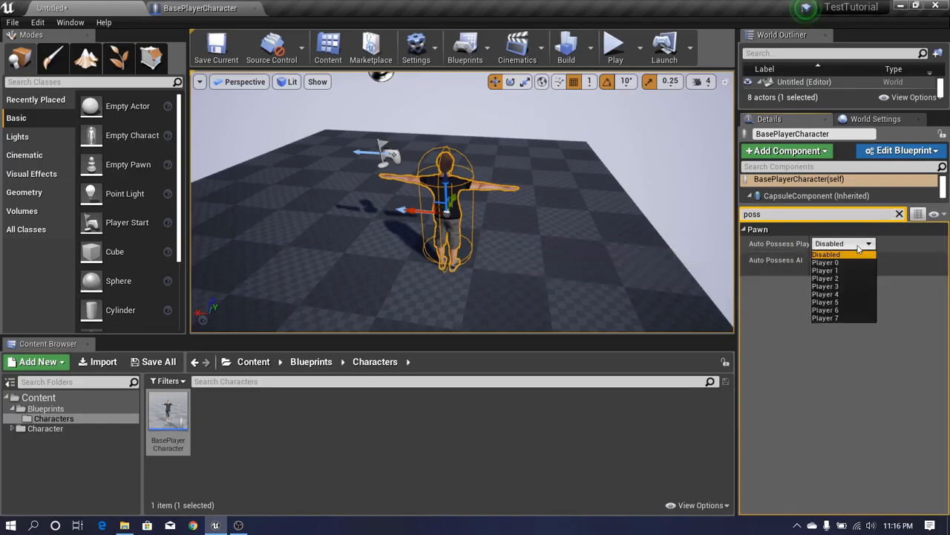
{"action": "left_click", "coordinate": [841, 263]}
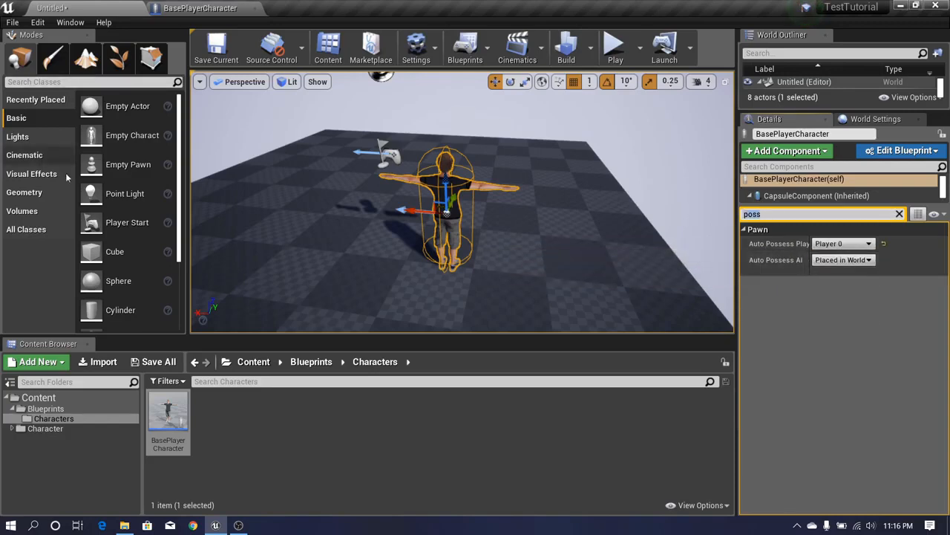
Play-test the level, stop it, and examine the character's facing direction relative to its arrow
{"action": "left_click", "coordinate": [613, 52]}
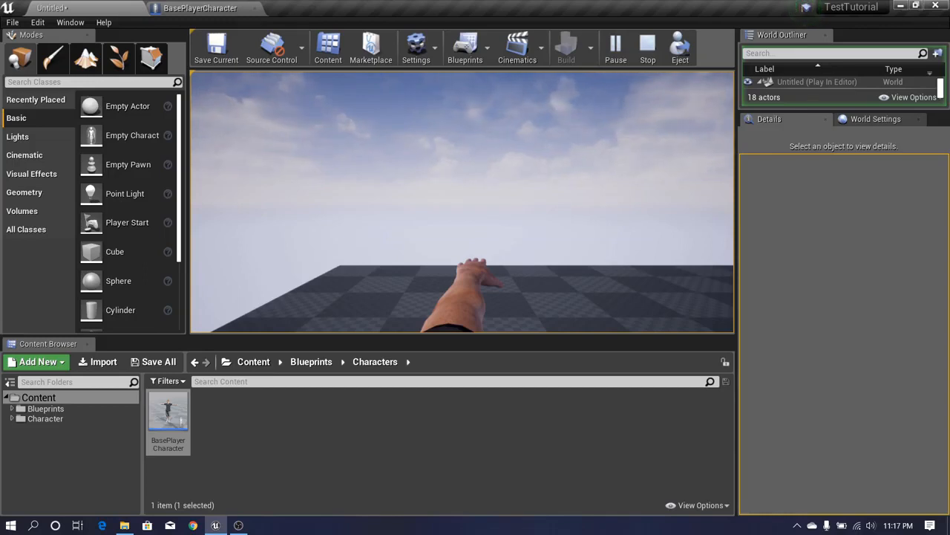
{"action": "key", "text": "Escape"}
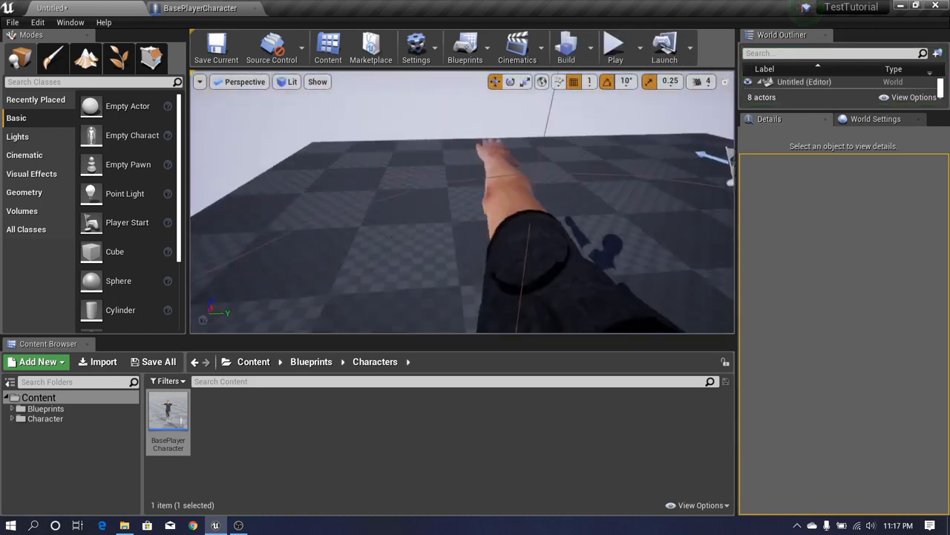
{"action": "right_click_drag", "start_coordinate": [462, 202], "coordinate": [623, 208]}
{"action": "key", "text": "s"}
{"action": "key", "text": "w"}
{"action": "key", "text": "s"}
{"action": "right_click_drag", "start_coordinate": [504, 216], "coordinate": [504, 197]}
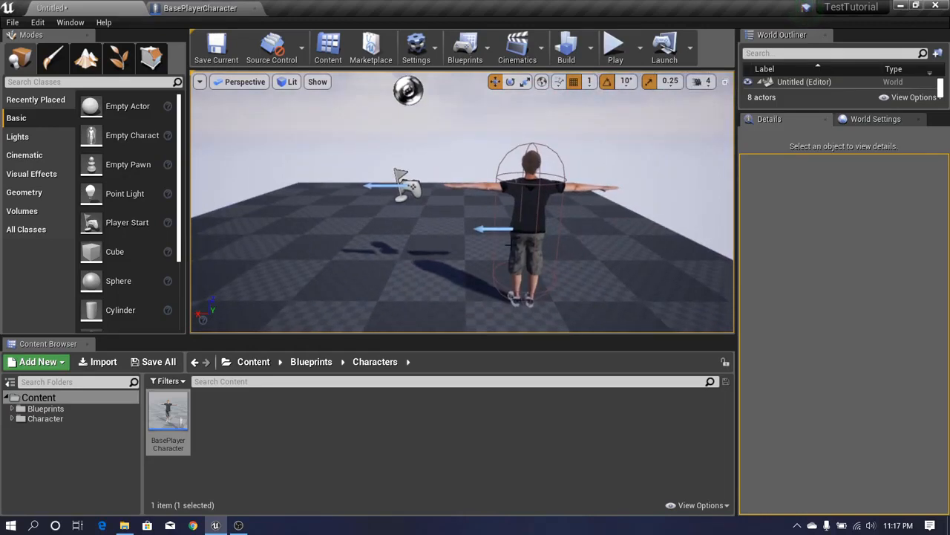
Rotate the mesh in the BasePlayerCharacter Blueprint to -90° about Z so it faces along the arrow, and compile and save
{"action": "left_click", "coordinate": [199, 7]}
{"action": "key", "text": "s"}
{"action": "right_click_drag", "start_coordinate": [499, 209], "coordinate": [499, 209]}
{"action": "key", "text": "d"}
{"action": "key", "text": "w"}
{"action": "left_click", "coordinate": [79, 113]}
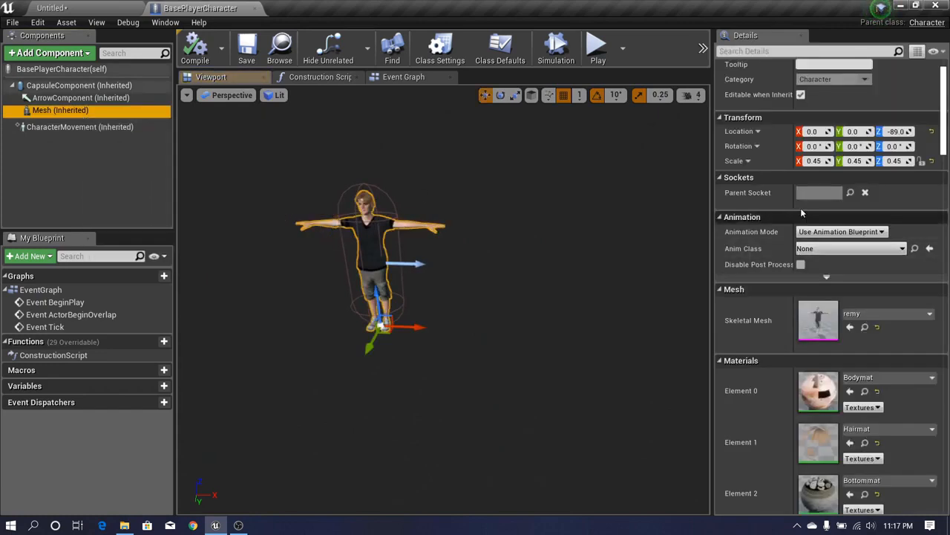
{"action": "left_click", "coordinate": [894, 146]}
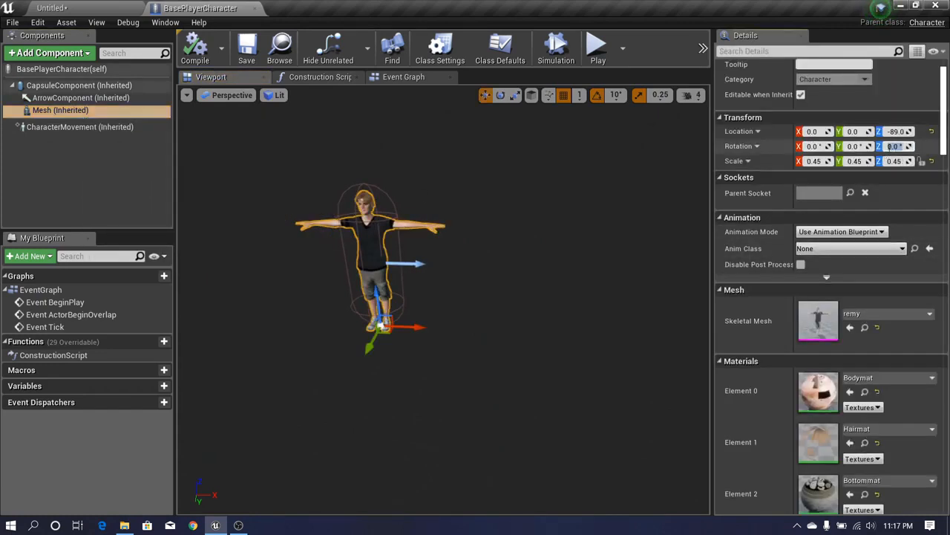
{"action": "key", "text": "Return"}
{"action": "left_click", "coordinate": [896, 147]}
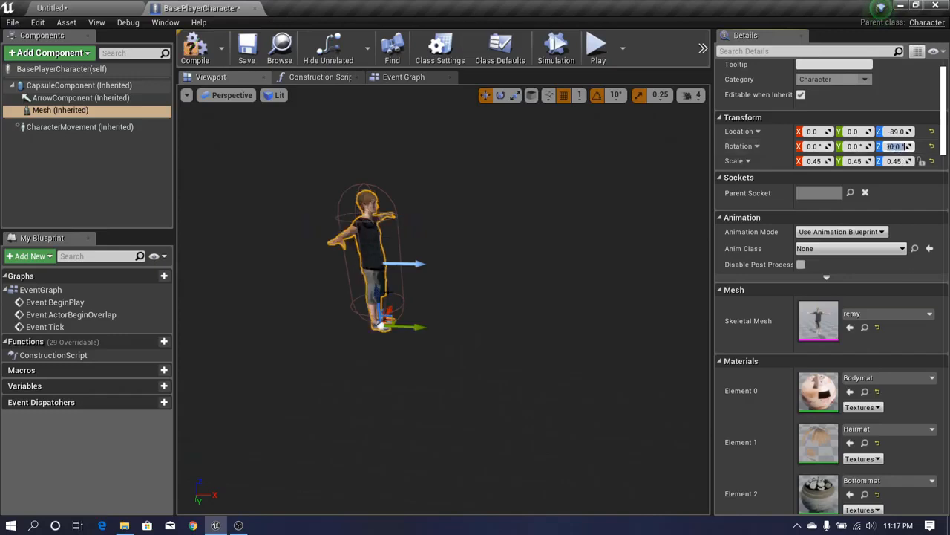
{"action": "left_click", "coordinate": [195, 51]}
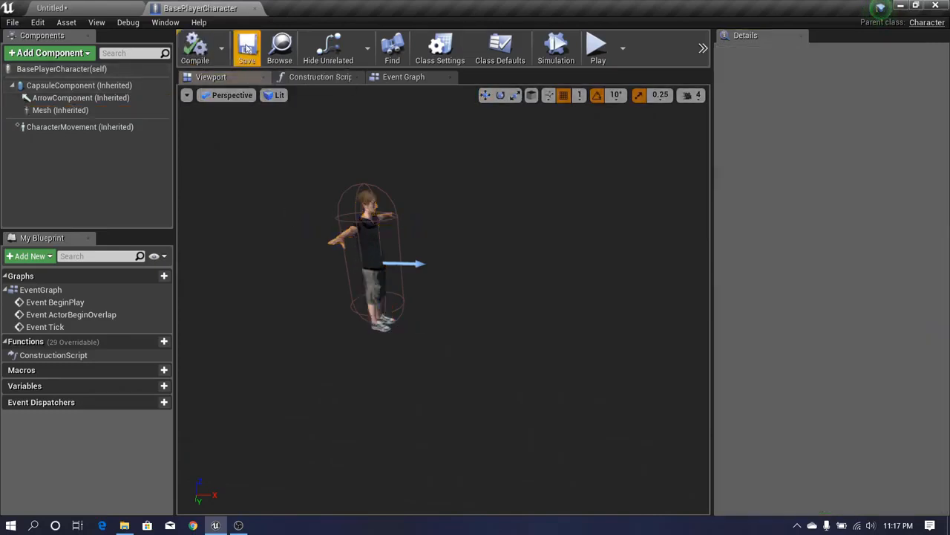
{"action": "left_click", "coordinate": [247, 51]}
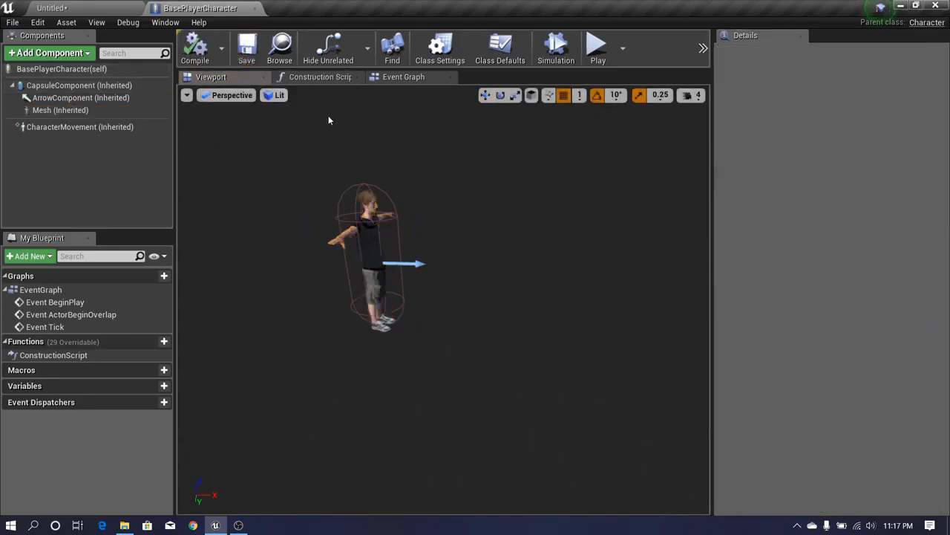
Play-test the level with the rotated mesh to check the view from the possessed character, and end the session
{"action": "left_click", "coordinate": [392, 82]}
{"action": "left_click", "coordinate": [99, 6]}
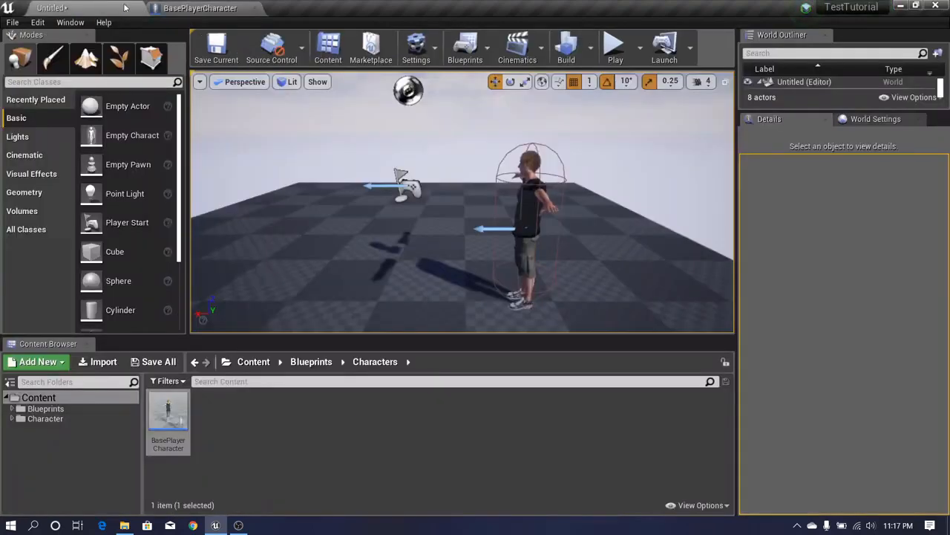
{"action": "left_click", "coordinate": [230, 5]}
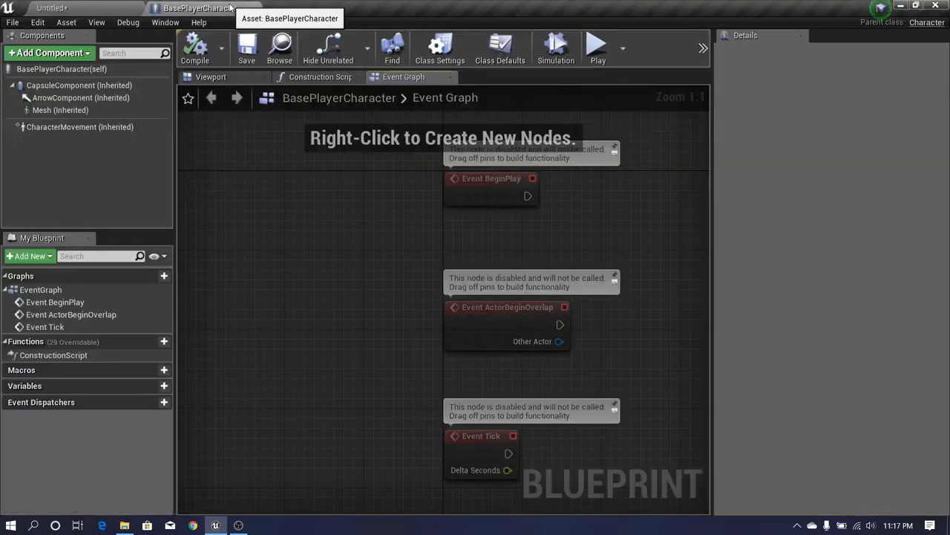
{"action": "left_click", "coordinate": [92, 5]}
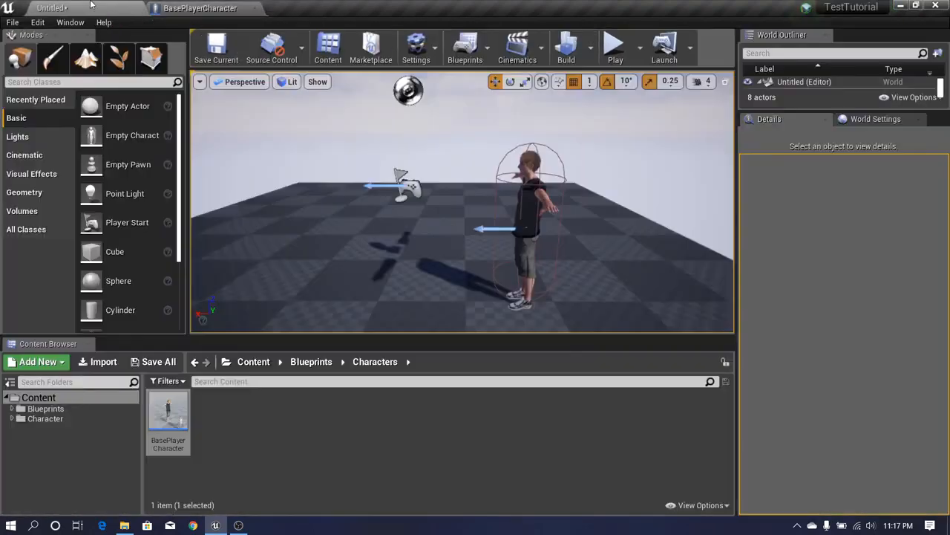
{"action": "left_click", "coordinate": [615, 50]}
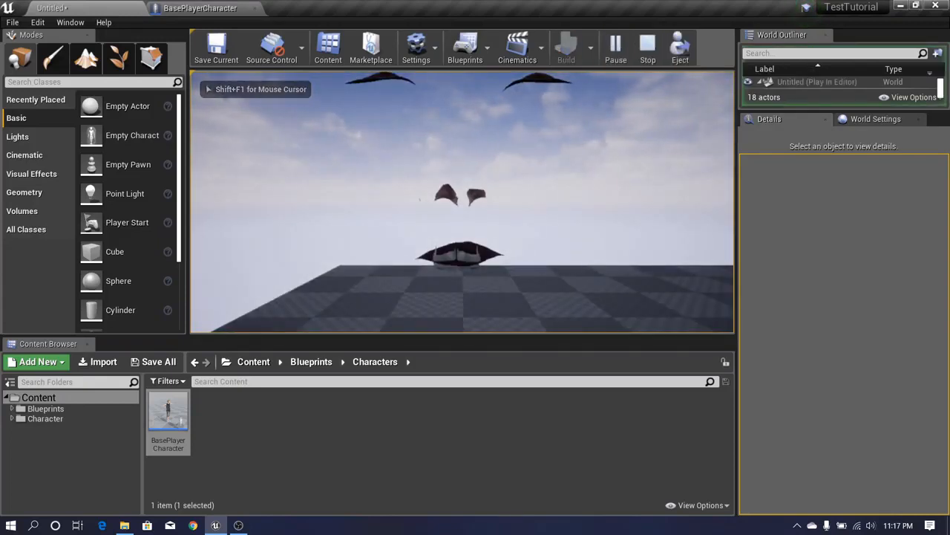
{"action": "key", "text": "shift+F1"}
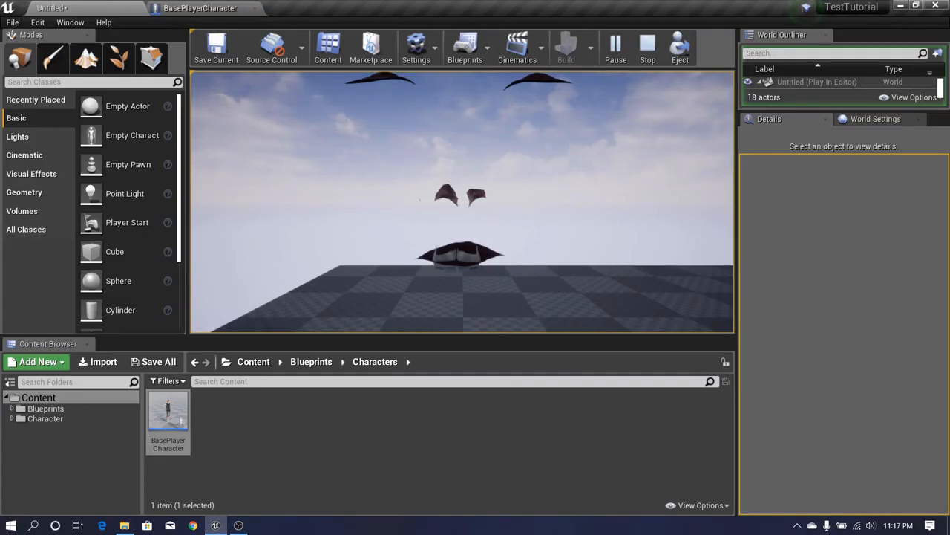
{"action": "key", "text": "Escape"}
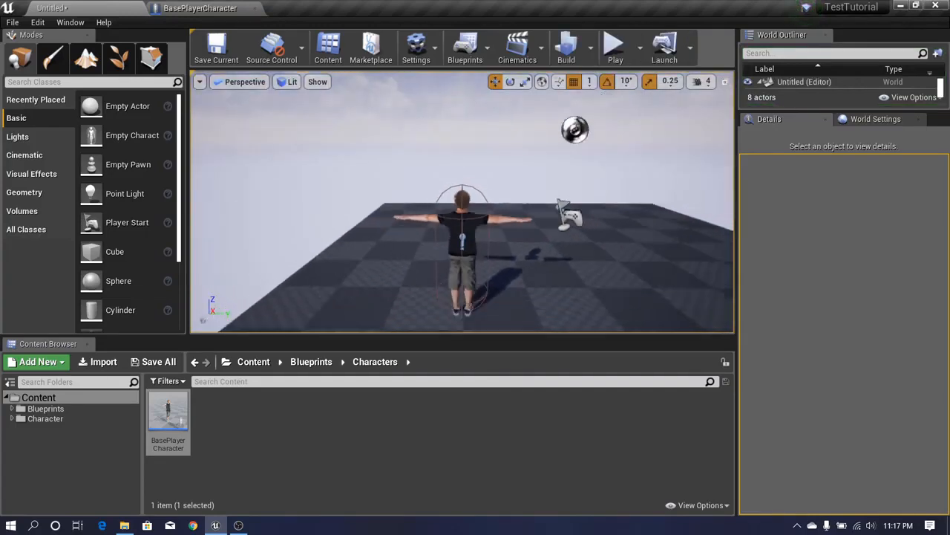
Examine the placed character in the level from behind at varying distances, as a third-person camera would see it
{"action": "key", "text": "s"}
{"action": "right_click_drag", "start_coordinate": [462, 201], "coordinate": [462, 228]}
{"action": "key", "text": "w"}
{"action": "key", "text": "s"}
{"action": "key", "text": "w"}
{"action": "key", "text": "d"}
{"action": "key", "text": "a"}
{"action": "key", "text": "s"}
{"action": "key", "text": "w"}
{"action": "key", "text": "s"}
{"action": "key", "text": "w"}
{"action": "key", "text": "s"}
{"action": "key", "text": "w"}
{"action": "key", "text": "s"}
{"action": "key", "text": "w"}
{"action": "key", "text": "s"}
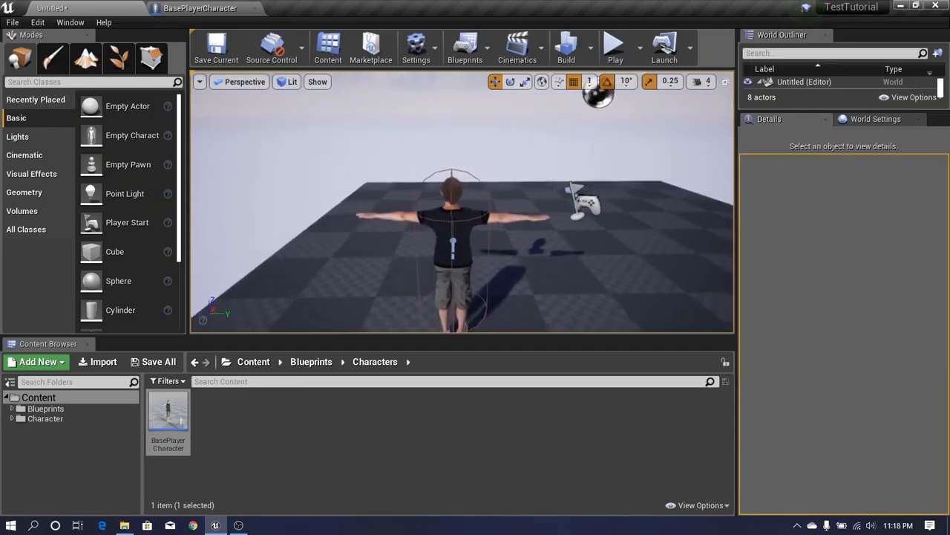
{"action": "right_click_drag", "start_coordinate": [401, 143], "coordinate": [327, 137]}
{"action": "key", "text": "d"}
Add a Spring Arm component under the CapsuleComponent of the BasePlayerCharacter Blueprint, keeping the name SpringArm
{"action": "left_click", "coordinate": [204, 8]}
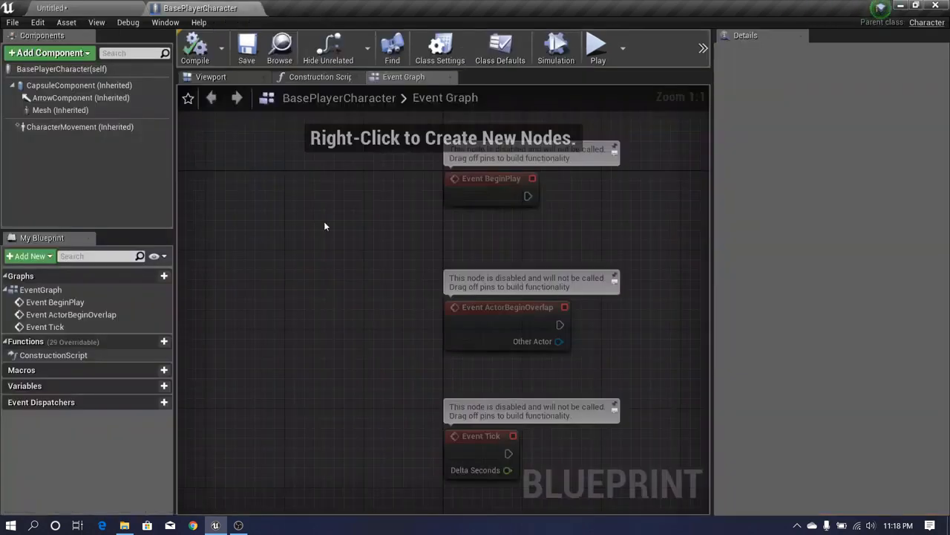
{"action": "left_click", "coordinate": [231, 79]}
{"action": "right_click_drag", "start_coordinate": [312, 164], "coordinate": [282, 193]}
{"action": "key", "text": "a"}
{"action": "key", "text": "w"}
{"action": "key", "text": "d"}
{"action": "key", "text": "s"}
{"action": "key", "text": "w"}
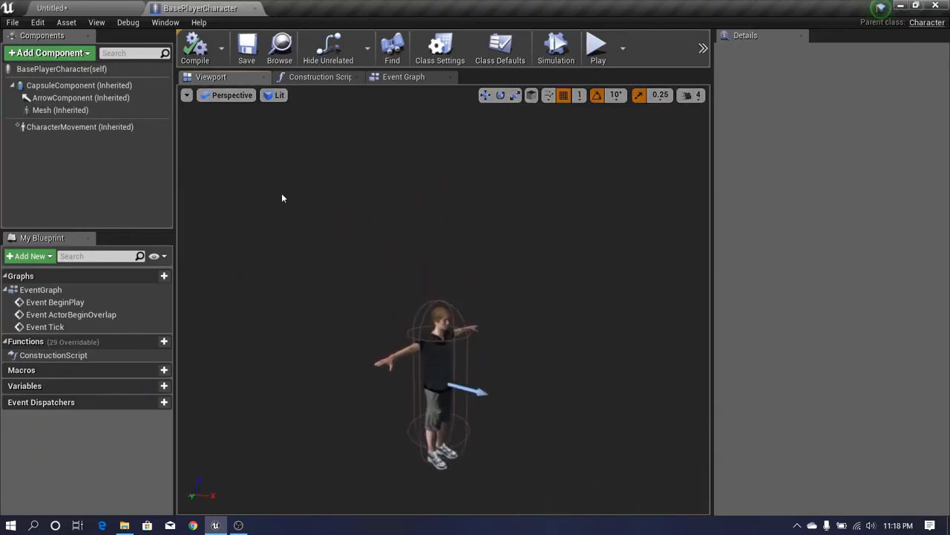
{"action": "left_click", "coordinate": [30, 86]}
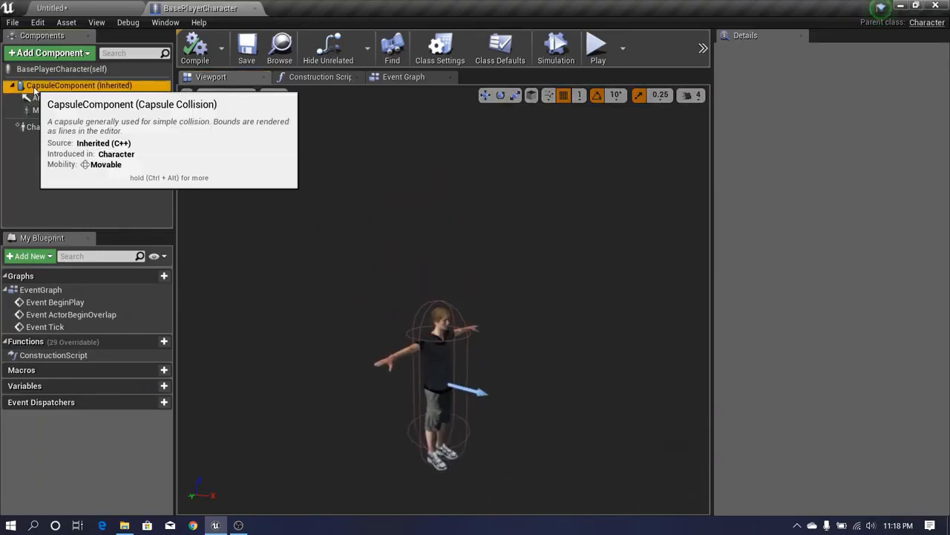
{"action": "left_click", "coordinate": [82, 58]}
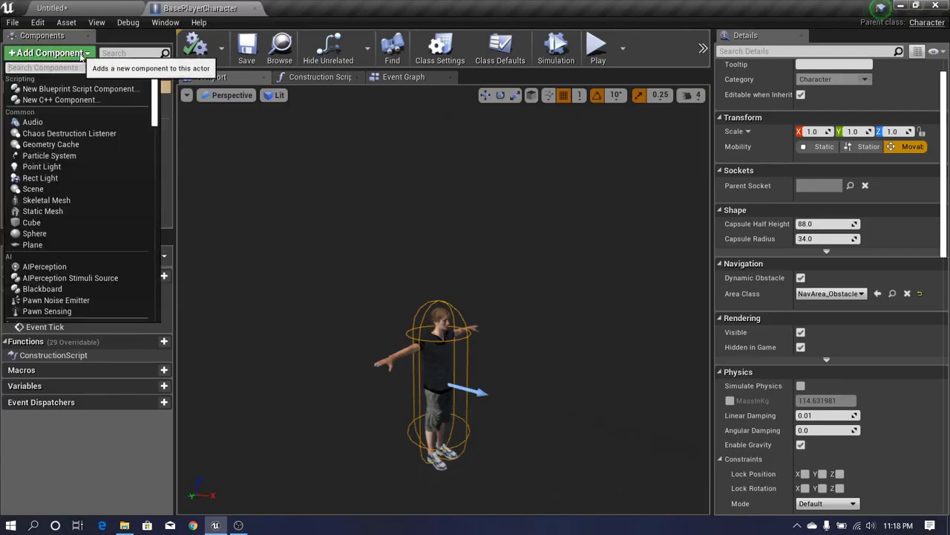
{"action": "type", "text": "sprin"}
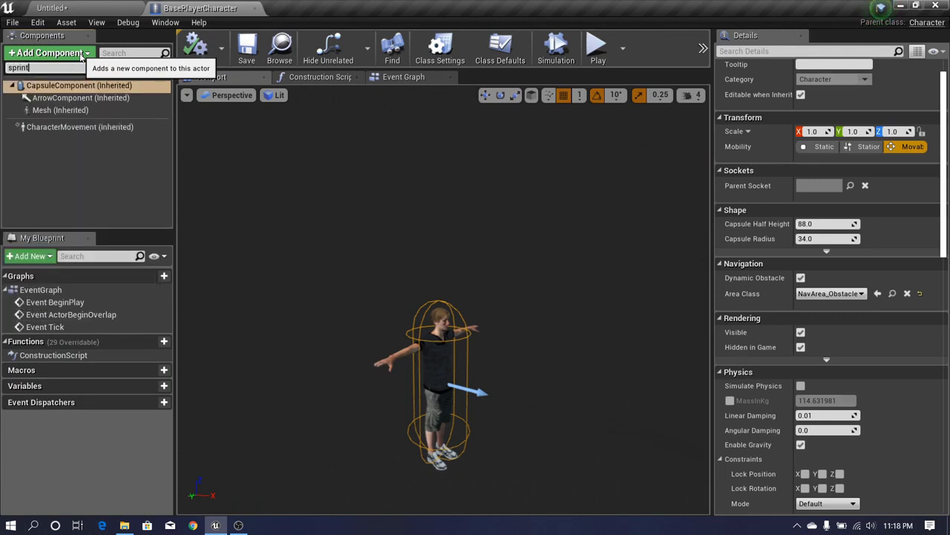
{"action": "left_click", "coordinate": [80, 90]}
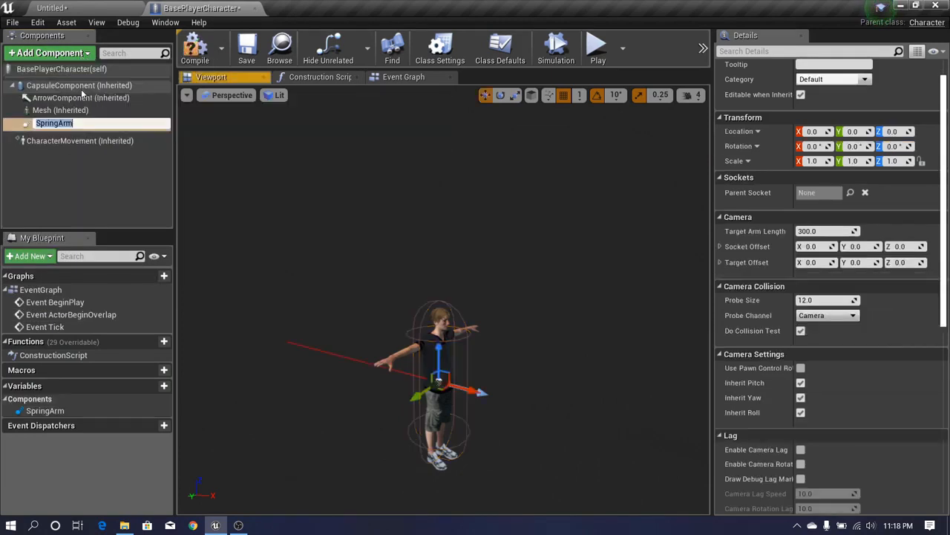
{"action": "left_click", "coordinate": [65, 174]}
{"action": "left_click", "coordinate": [56, 125]}
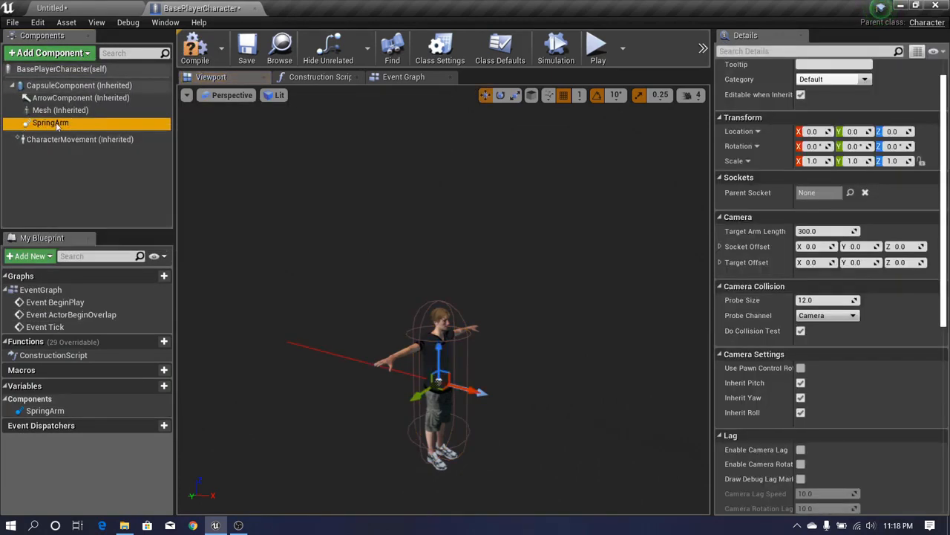
Add a Camera component as a child of the SpringArm in the BasePlayerCharacter Blueprint, keeping the name Camera, and compile
{"action": "left_click", "coordinate": [50, 54]}
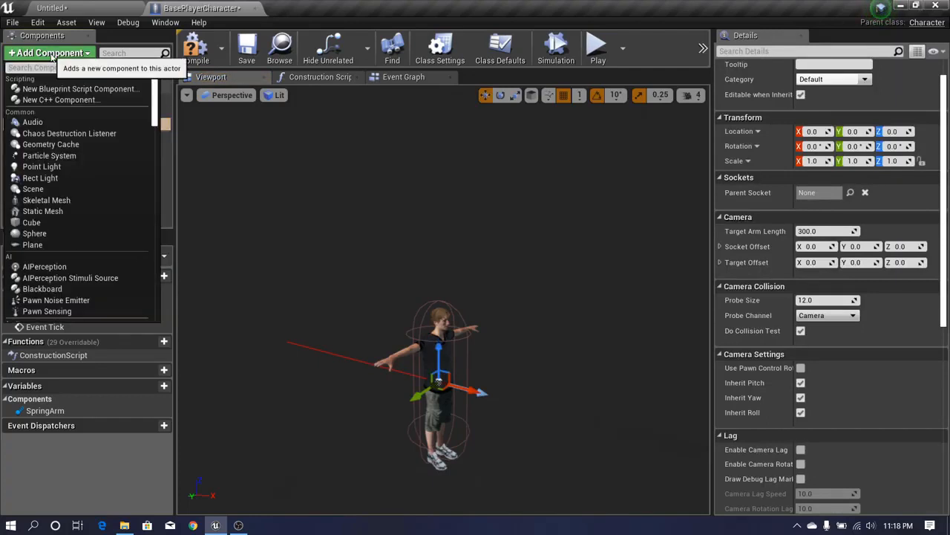
{"action": "type", "text": "cam"}
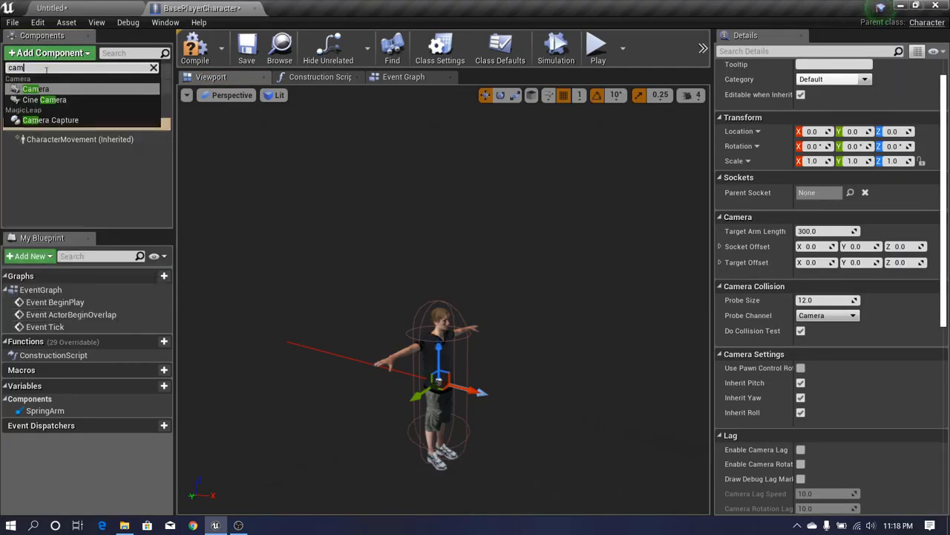
{"action": "left_click", "coordinate": [50, 89]}
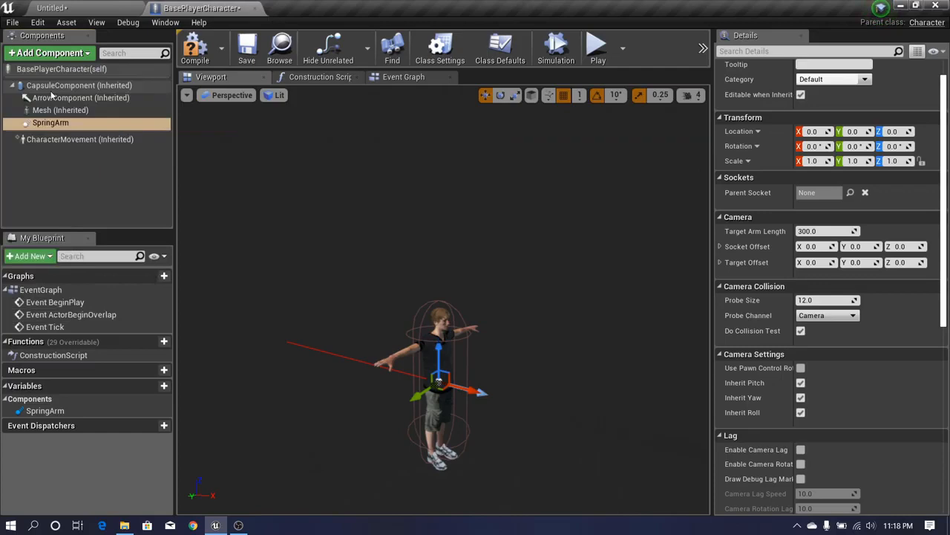
{"action": "right_click_drag", "start_coordinate": [356, 282], "coordinate": [357, 312]}
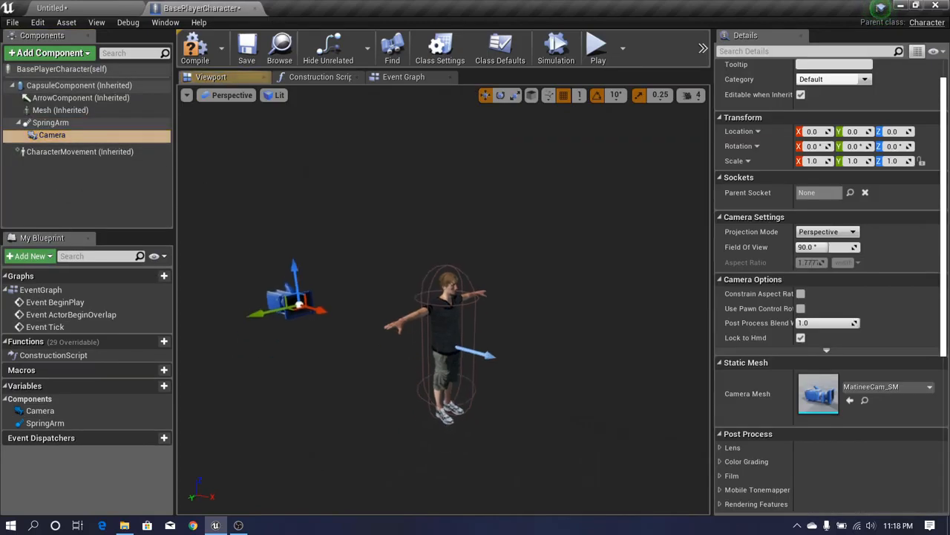
{"action": "right_click_drag", "start_coordinate": [356, 253], "coordinate": [356, 282]}
{"action": "right_click_drag", "start_coordinate": [446, 297], "coordinate": [415, 297]}
{"action": "right_click_drag", "start_coordinate": [282, 138], "coordinate": [237, 121]}
{"action": "key", "text": "s"}
{"action": "key", "text": "d"}
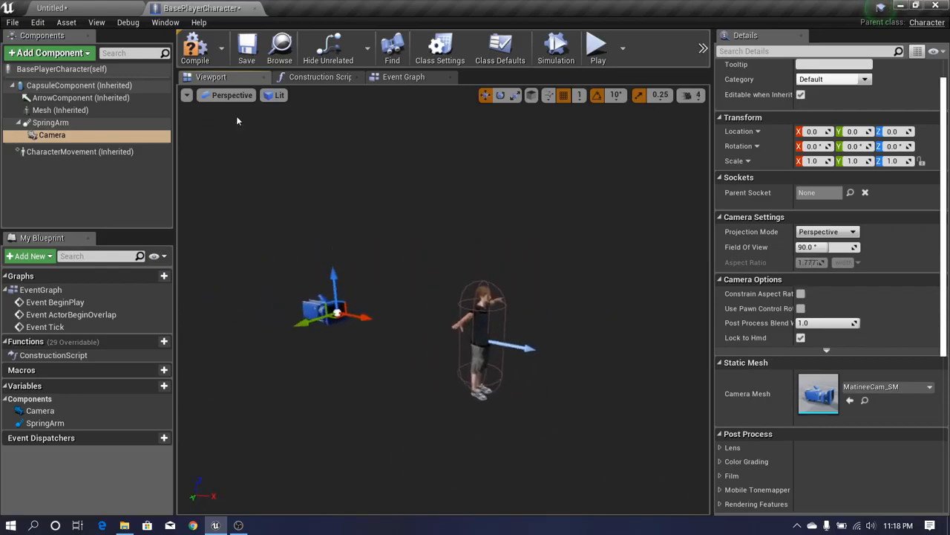
{"action": "left_click", "coordinate": [194, 48]}
Play-test the level in full screen to check the third-person view from the new camera, and end the session
{"action": "left_click", "coordinate": [52, 7]}
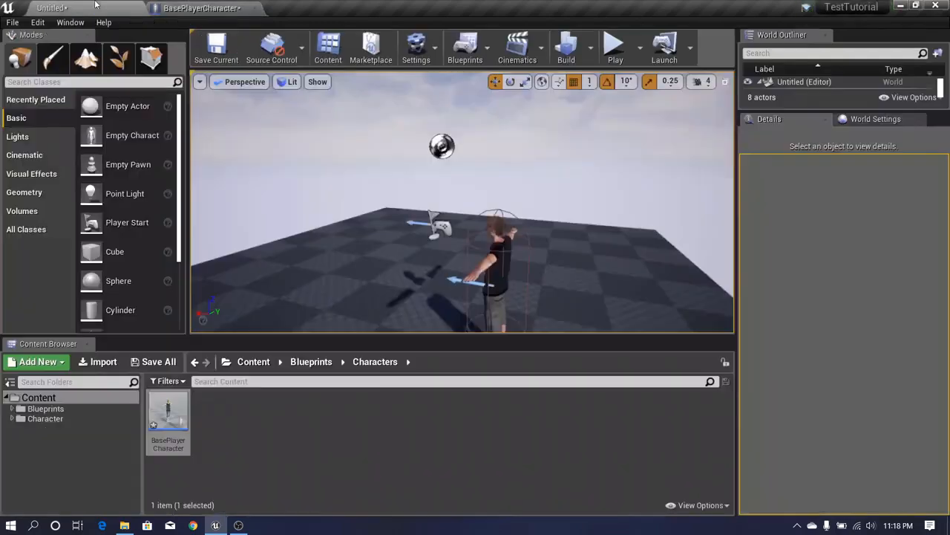
{"action": "left_click", "coordinate": [613, 46]}
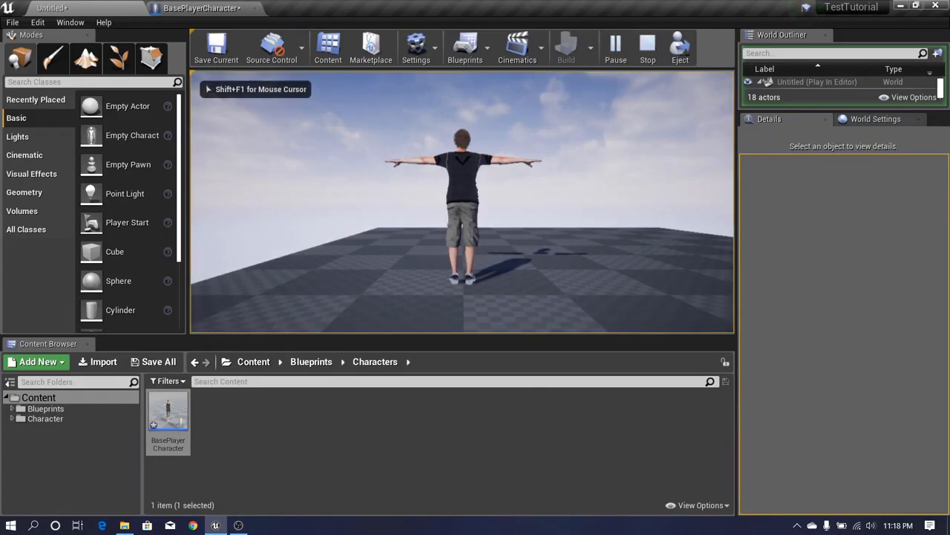
{"action": "key", "text": "F11"}
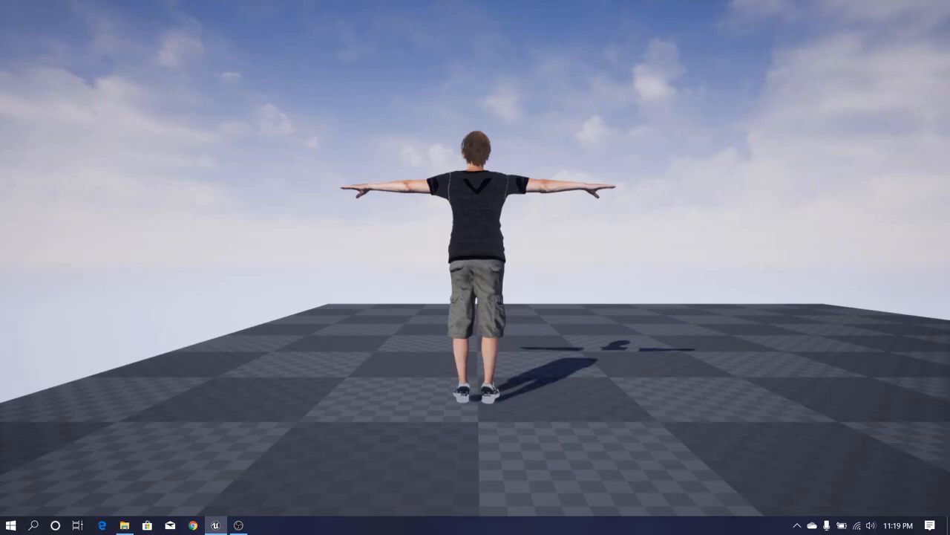
{"action": "key", "text": "F11"}
{"action": "key", "text": "Escape"}
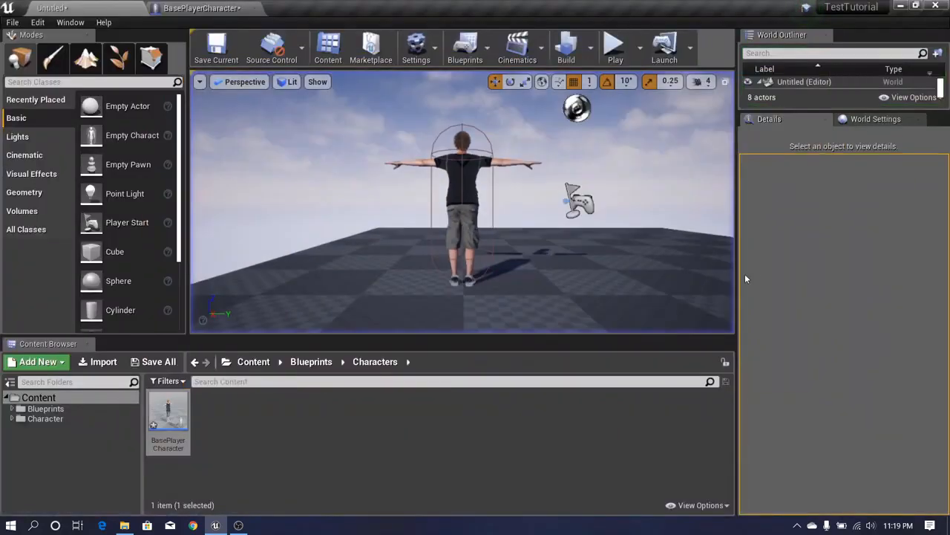
Disable Use Controller Rotation Yaw in the BasePlayerCharacter class defaults, filtering the properties by "use con", and compile the Blueprint
{"action": "left_click", "coordinate": [234, 8]}
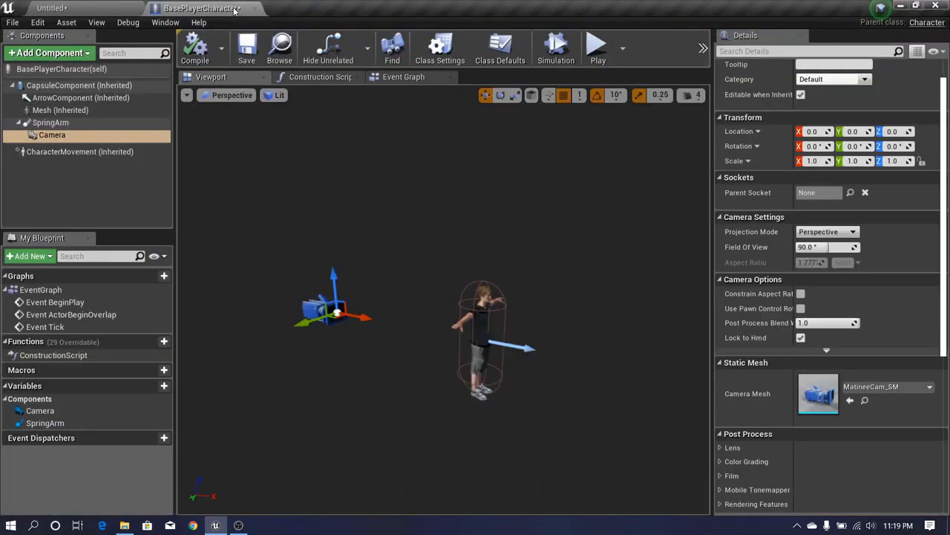
{"action": "right_click_drag", "start_coordinate": [315, 218], "coordinate": [324, 215]}
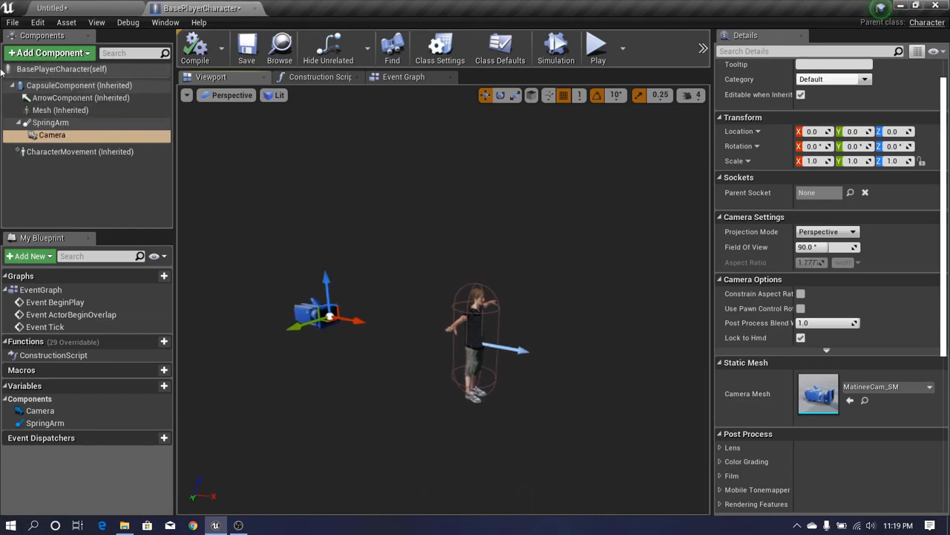
{"action": "left_click", "coordinate": [78, 69]}
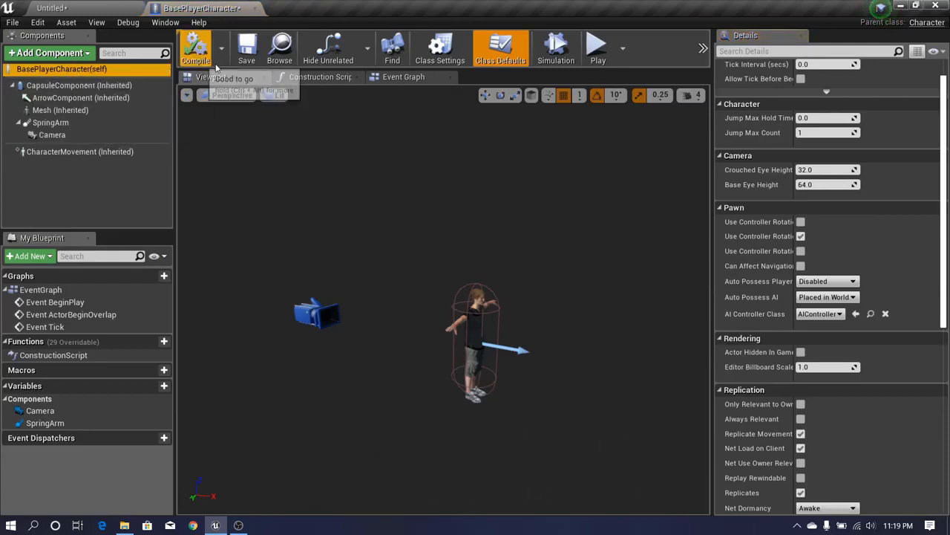
{"action": "scroll", "coordinate": [948, 83], "scroll_direction": "up", "scroll_amount": 2}
{"action": "scroll", "coordinate": [948, 83], "scroll_direction": "down", "scroll_amount": 5}
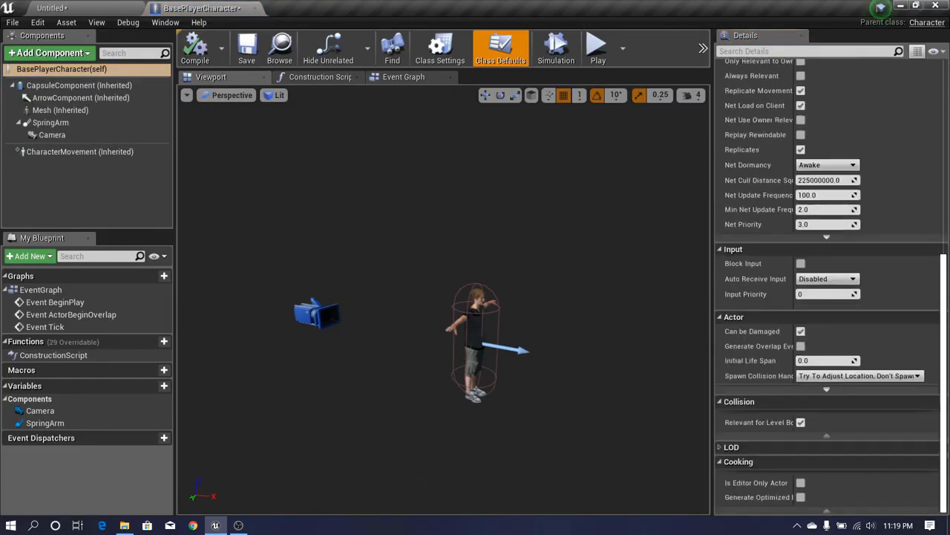
{"action": "scroll", "coordinate": [948, 83], "scroll_direction": "up", "scroll_amount": 5}
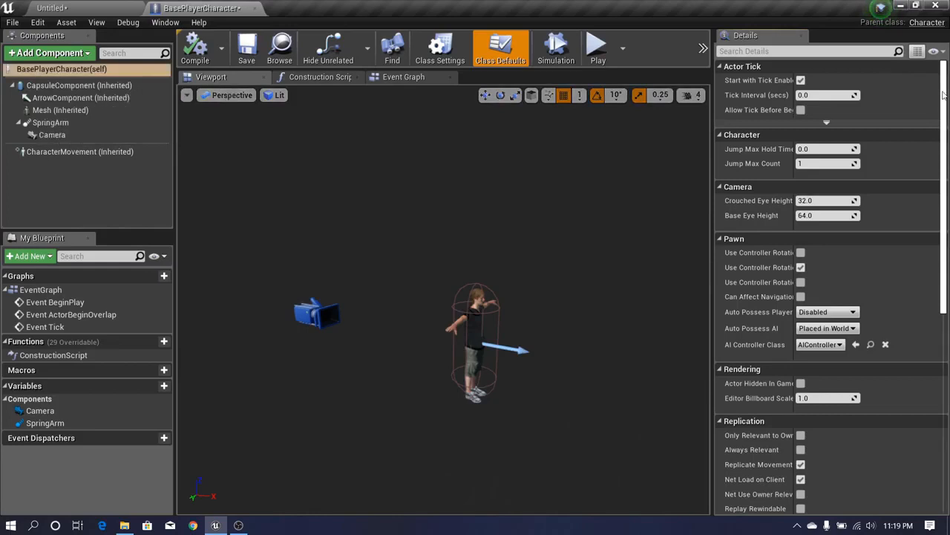
{"action": "left_click", "coordinate": [794, 52]}
{"action": "type", "text": "us"}
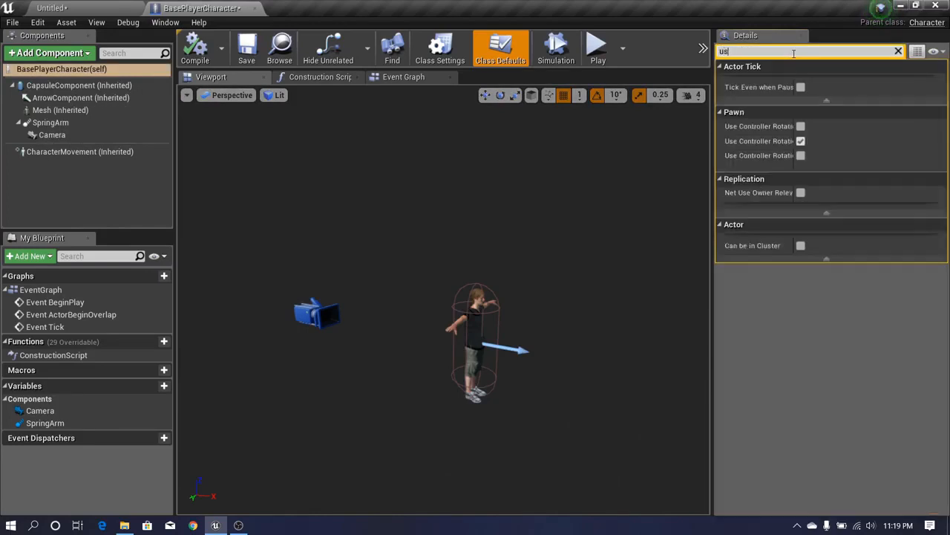
{"action": "type", "text": "e con"}
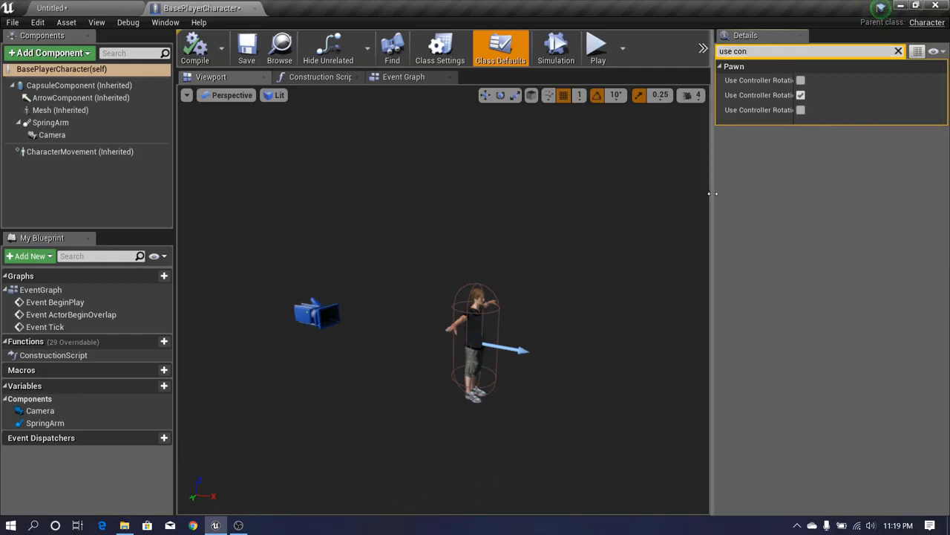
{"action": "left_click_drag", "start_coordinate": [710, 198], "coordinate": [561, 193]}
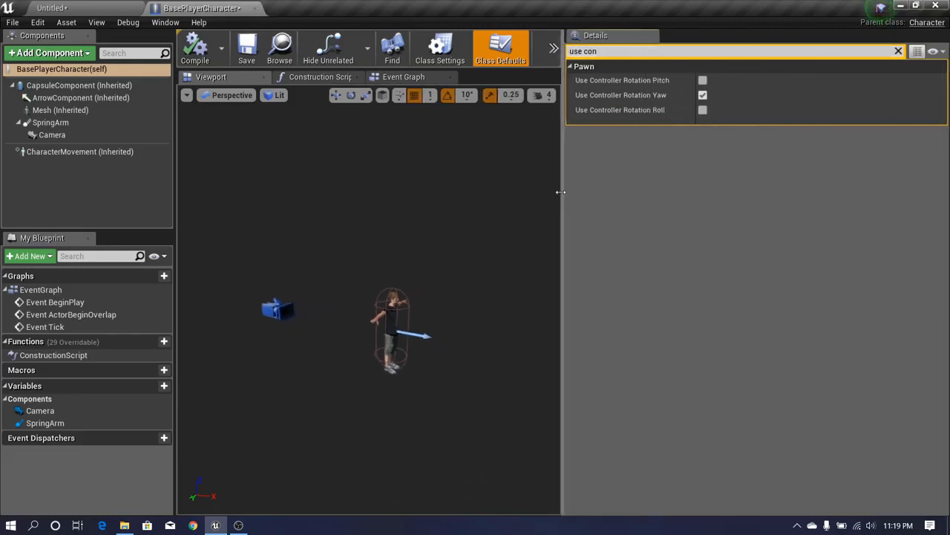
{"action": "left_click", "coordinate": [701, 95]}
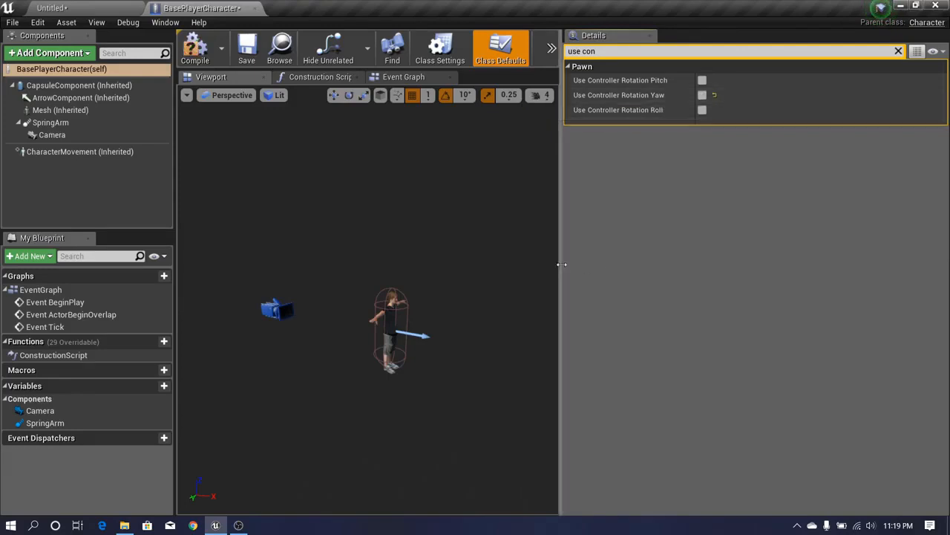
{"action": "left_click_drag", "start_coordinate": [562, 264], "coordinate": [647, 263]}
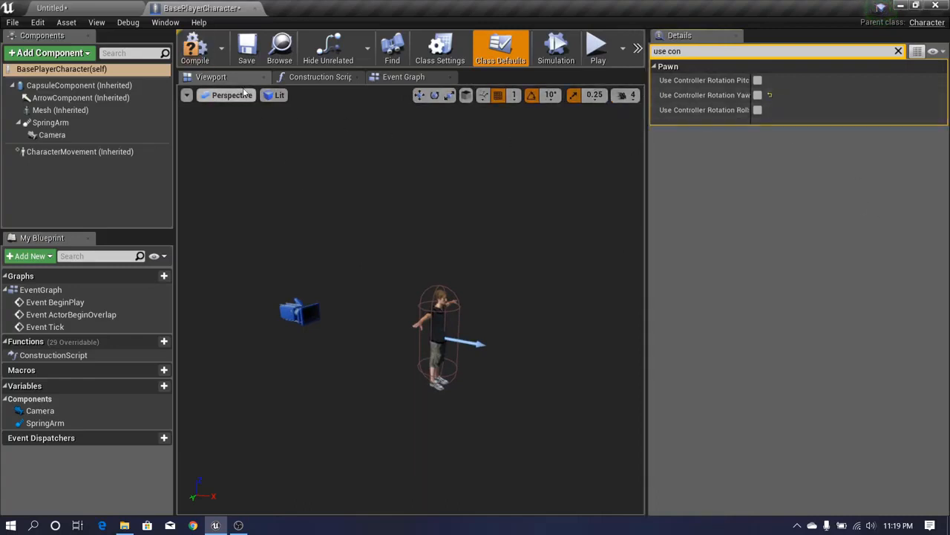
{"action": "left_click", "coordinate": [195, 49]}
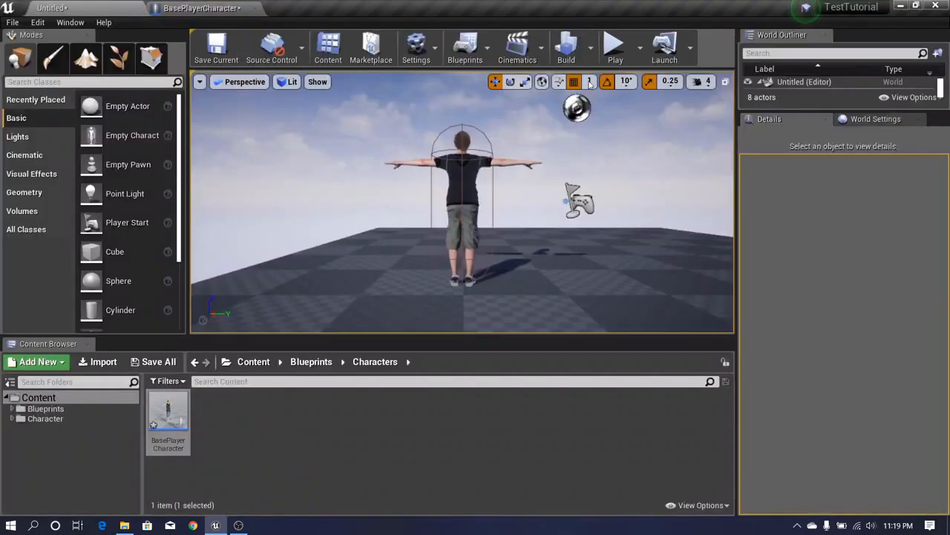
Play-test the level in full screen with controller yaw rotation disabled, and end the session
{"action": "left_click", "coordinate": [616, 49]}
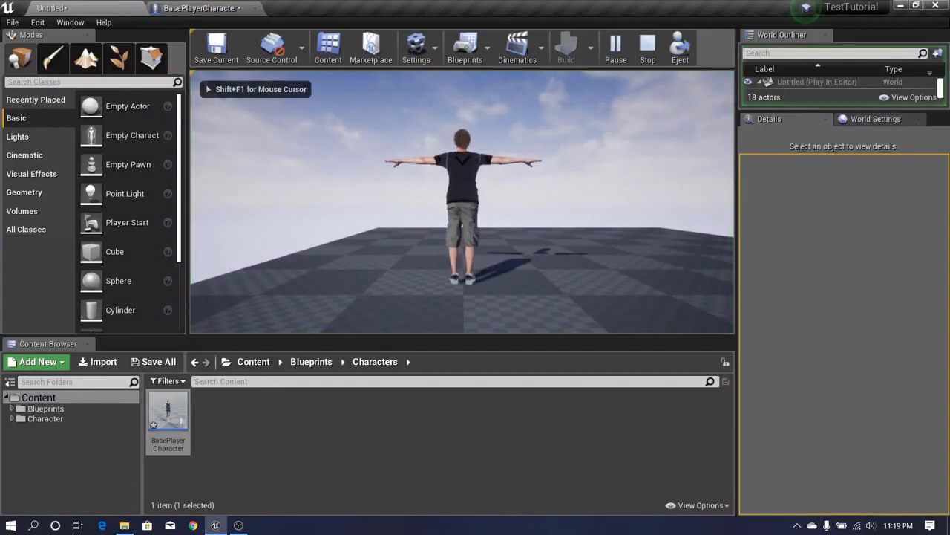
{"action": "key", "text": "F11"}
{"action": "left_click", "coordinate": [587, 200]}
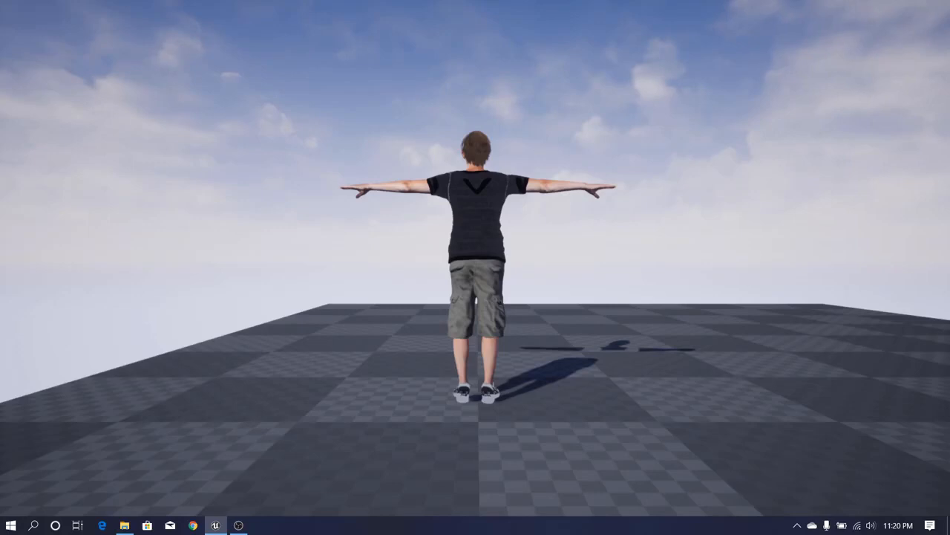
{"action": "key", "text": "Escape"}
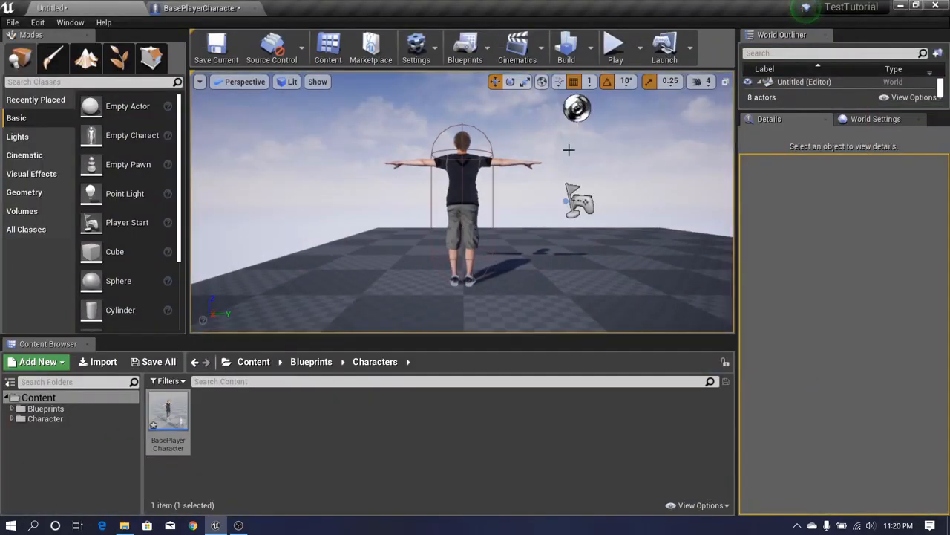
Widen the level viewport slightly on both sides and narrow the Details area of the BasePlayerCharacter Blueprint editor
{"action": "left_click_drag", "start_coordinate": [193, 138], "coordinate": [188, 138]}
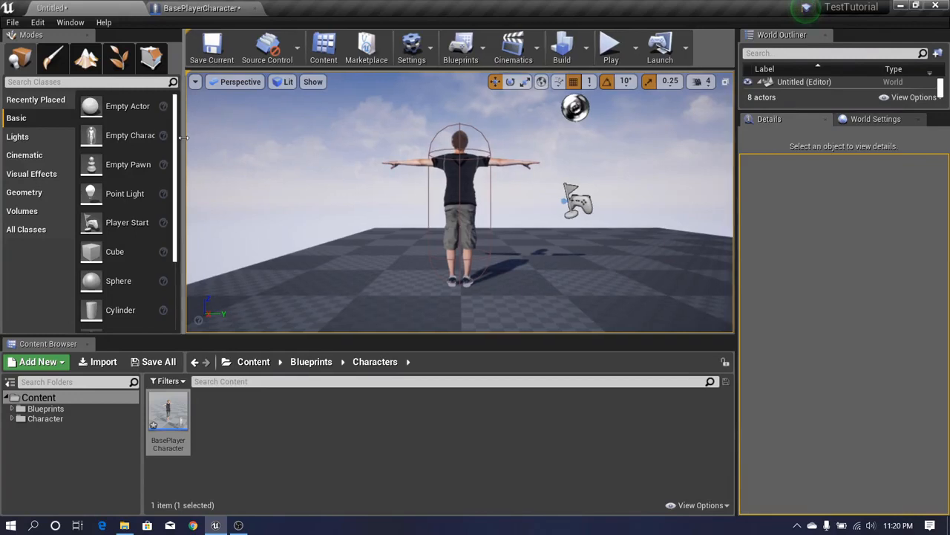
{"action": "left_click_drag", "start_coordinate": [741, 216], "coordinate": [750, 215]}
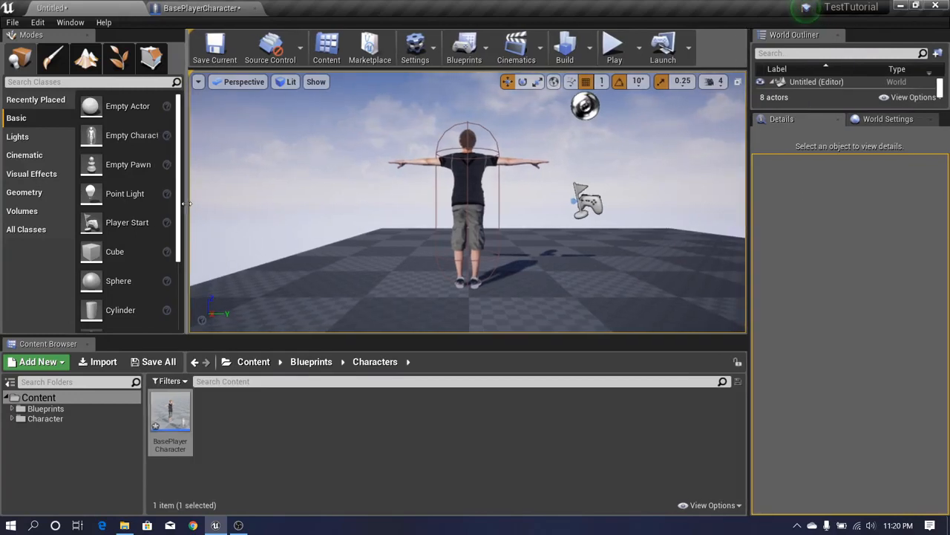
{"action": "left_click_drag", "start_coordinate": [187, 203], "coordinate": [180, 213]}
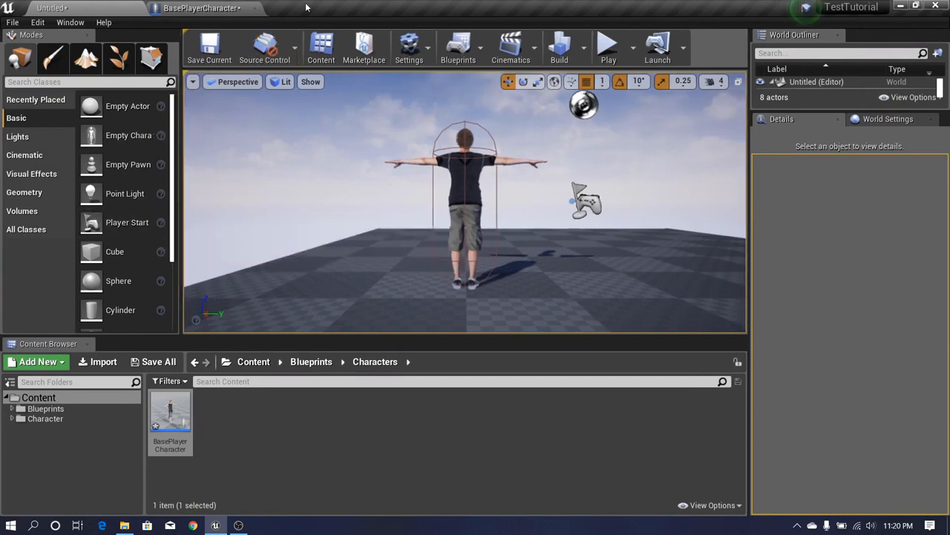
{"action": "left_click", "coordinate": [215, 7]}
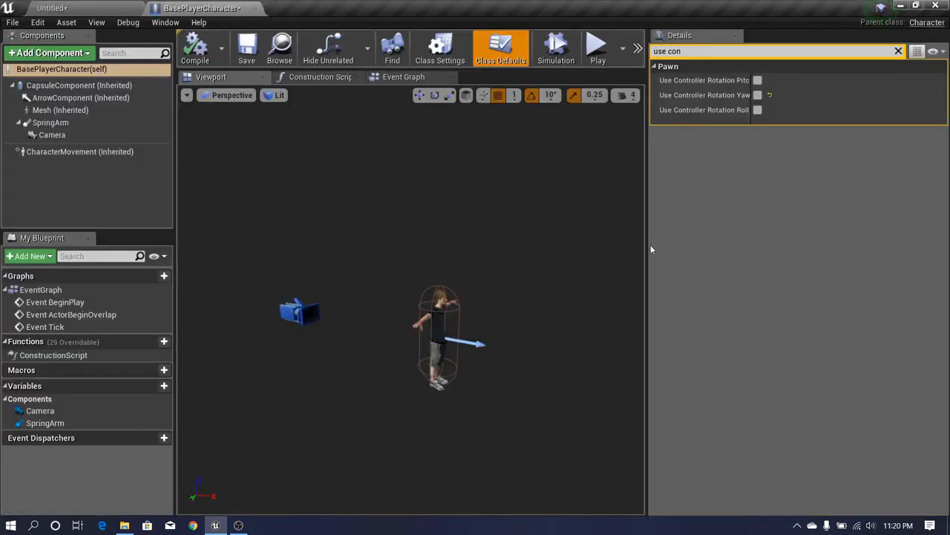
{"action": "left_click_drag", "start_coordinate": [647, 245], "coordinate": [748, 245]}
Open the Engine Input page of the Project Settings with its Bindings category expanded, showing the Action and Axis Mappings
{"action": "left_click", "coordinate": [52, 7]}
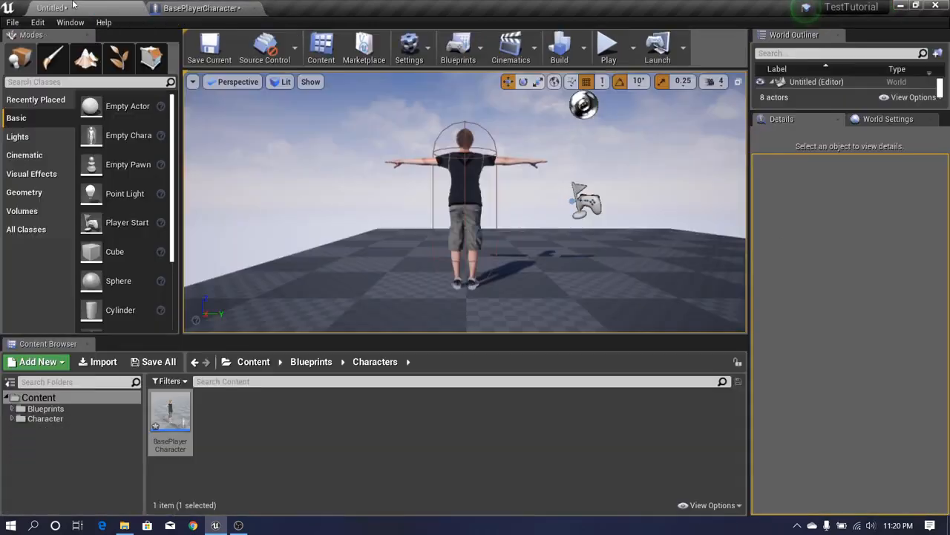
{"action": "left_click", "coordinate": [9, 23]}
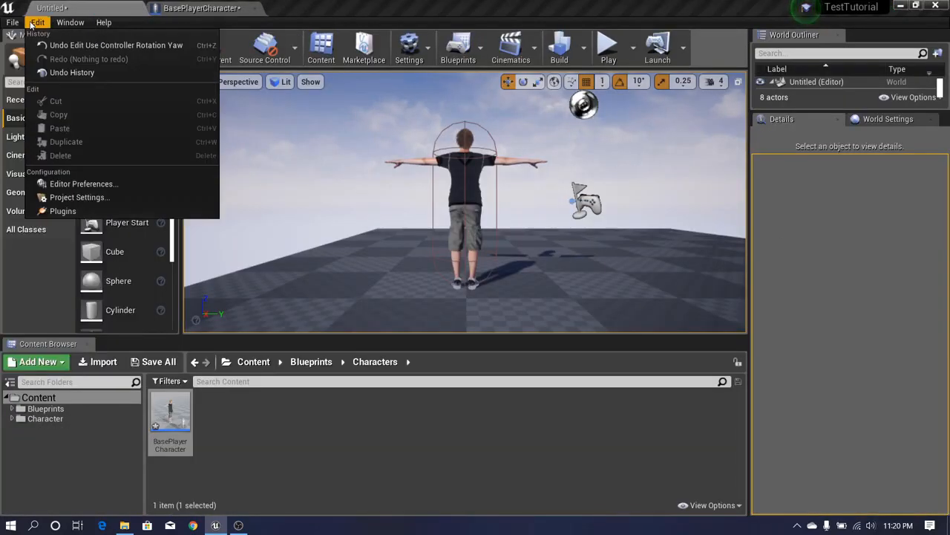
{"action": "left_click", "coordinate": [37, 23]}
{"action": "left_click", "coordinate": [37, 22]}
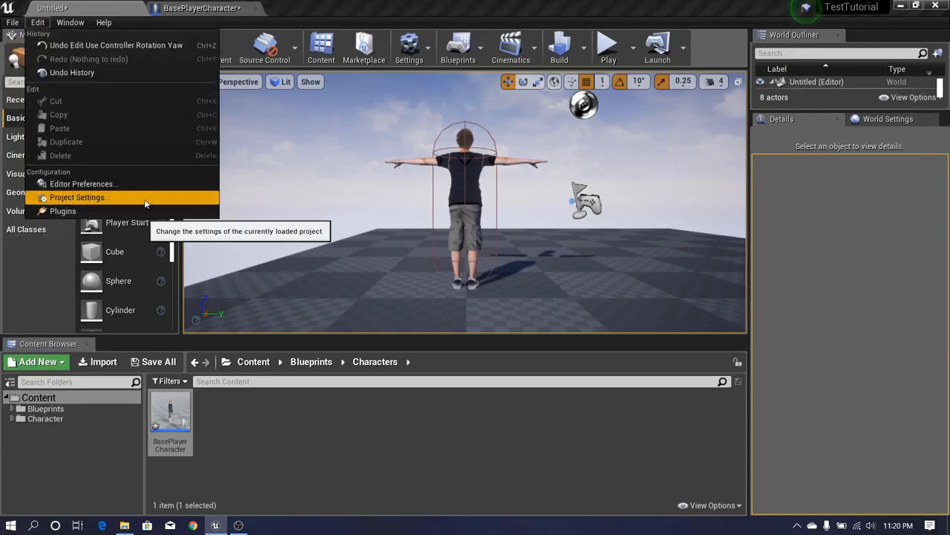
{"action": "left_click", "coordinate": [96, 198]}
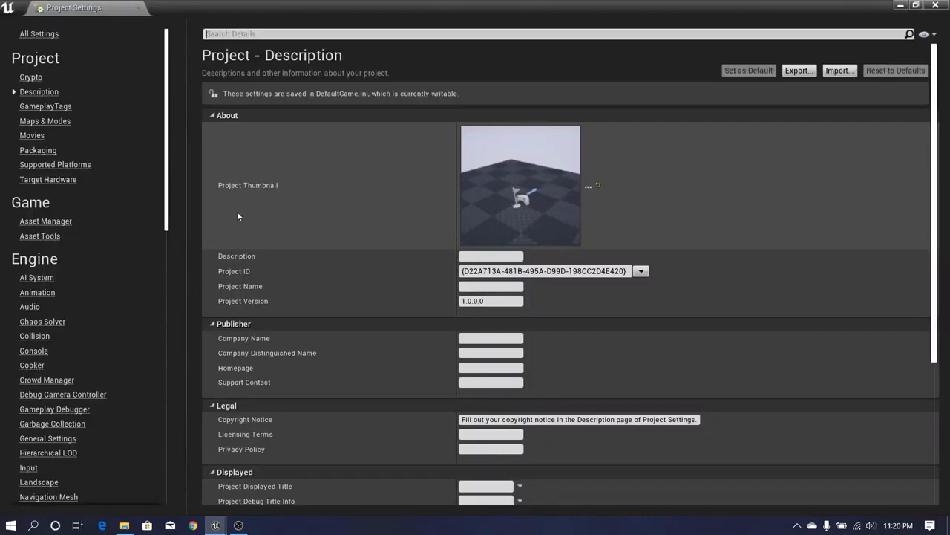
{"action": "left_click_drag", "start_coordinate": [167, 177], "coordinate": [171, 256]}
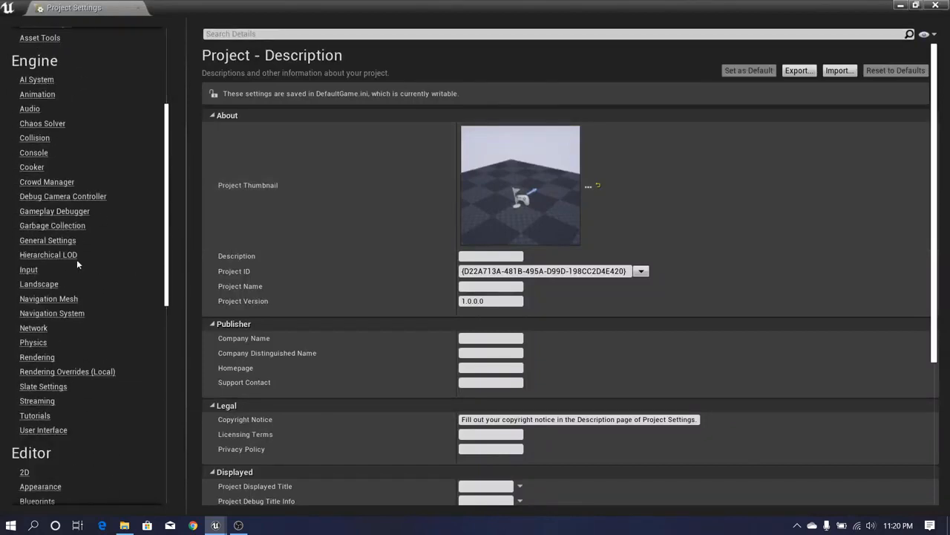
{"action": "left_click", "coordinate": [29, 269]}
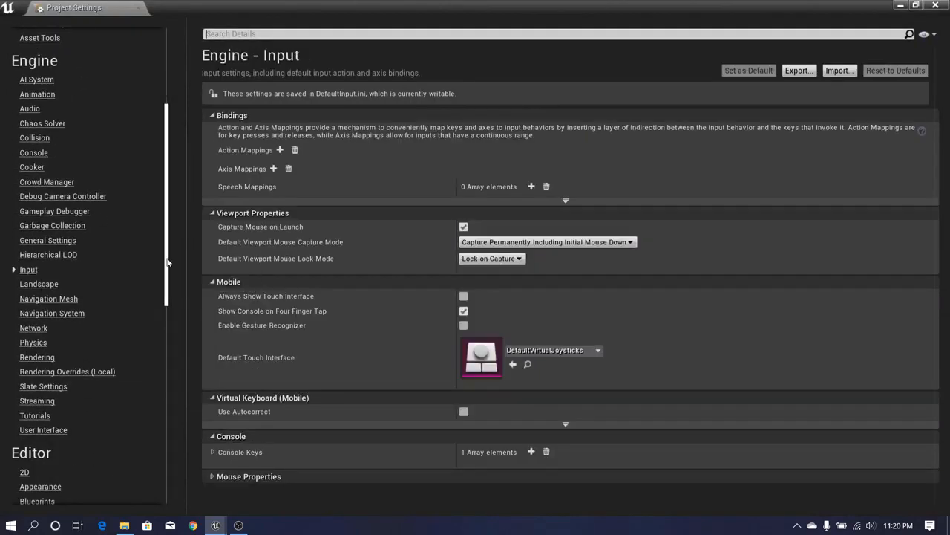
{"action": "scroll", "coordinate": [170, 261], "scroll_direction": "up", "scroll_amount": 3}
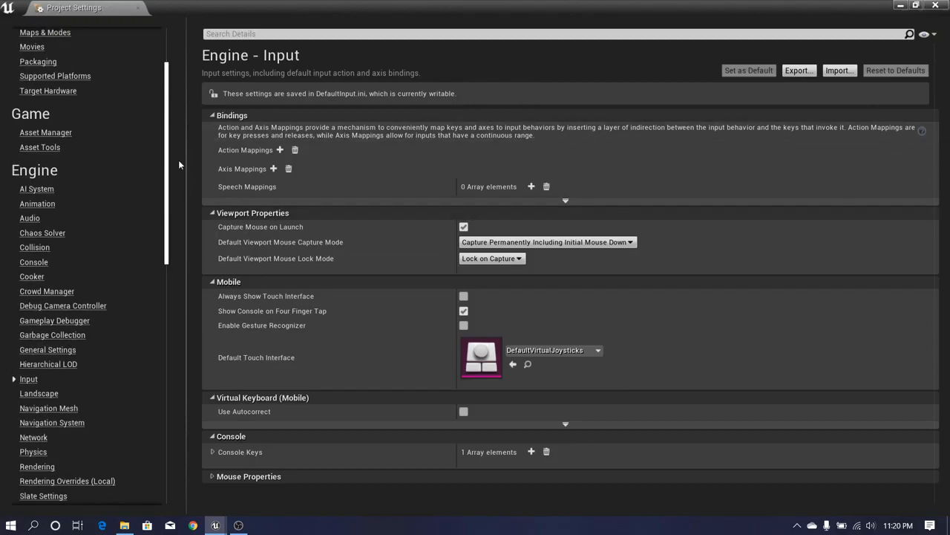
{"action": "left_click", "coordinate": [212, 115]}
{"action": "left_click", "coordinate": [212, 115]}
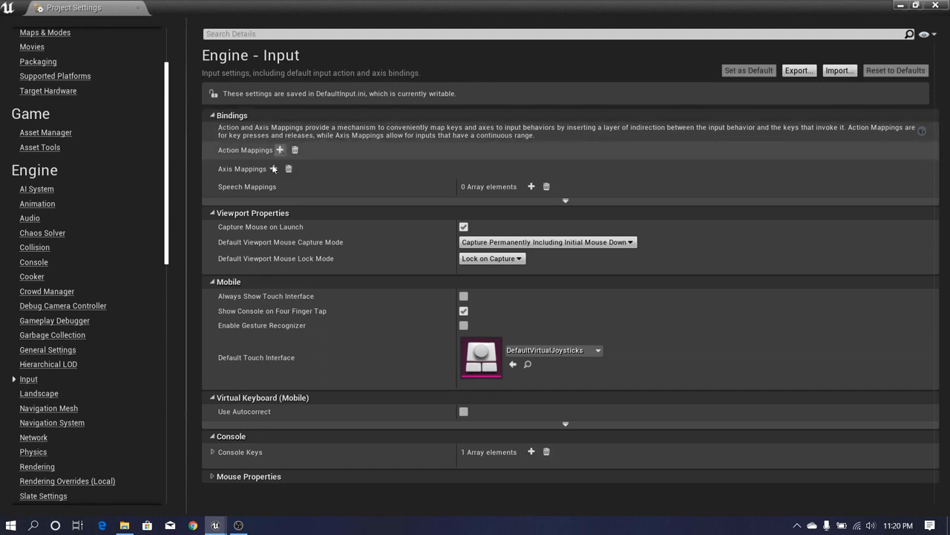
Add an axis mapping named MoveForward and assign the keyboard W key to it
{"action": "scroll", "coordinate": [179, 171], "scroll_direction": "up", "scroll_amount": 3}
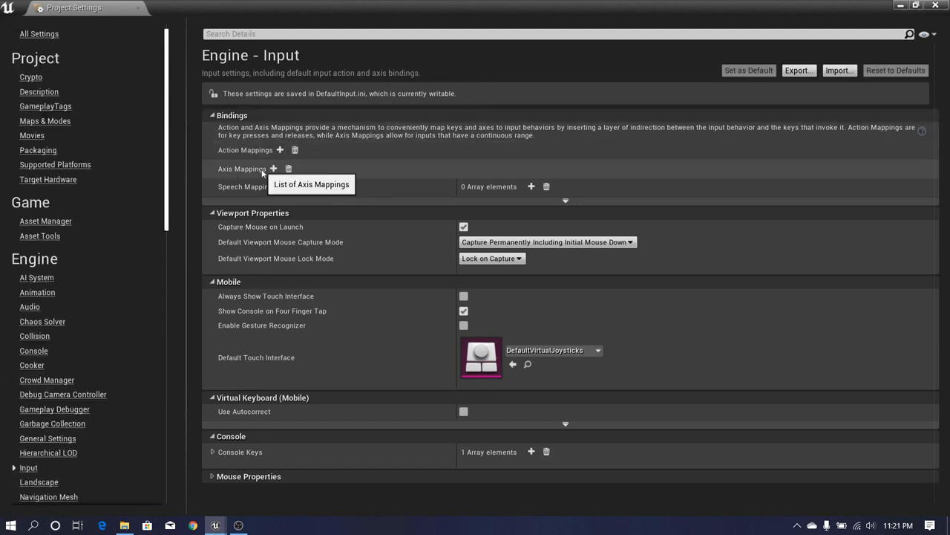
{"action": "scroll", "coordinate": [169, 172], "scroll_direction": "down", "scroll_amount": 3}
{"action": "scroll", "coordinate": [171, 168], "scroll_direction": "up", "scroll_amount": 3}
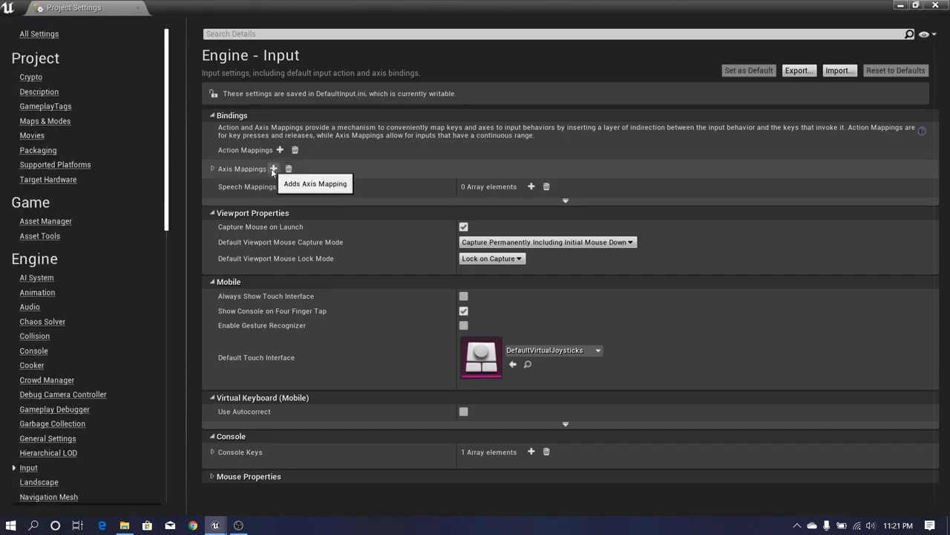
{"action": "left_click", "coordinate": [213, 169]}
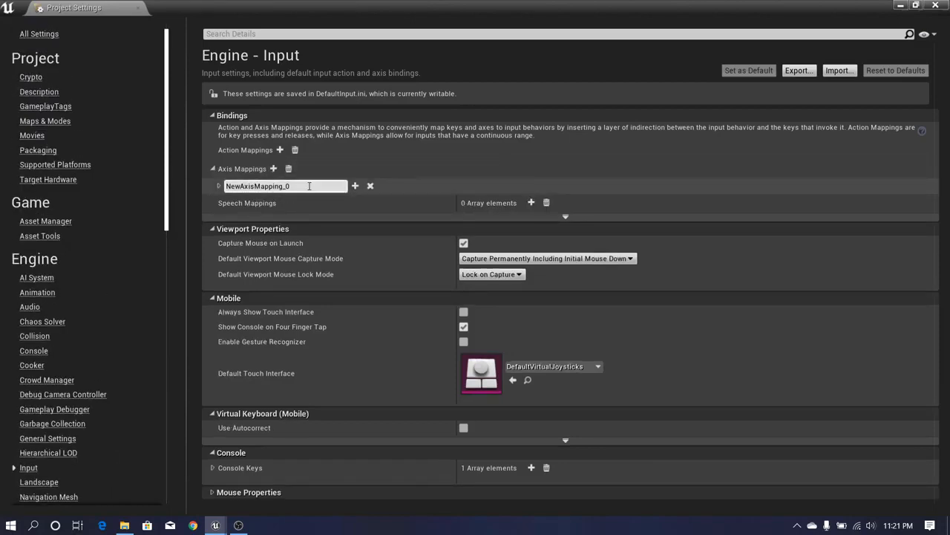
{"action": "type", "text": "MoveFr"}
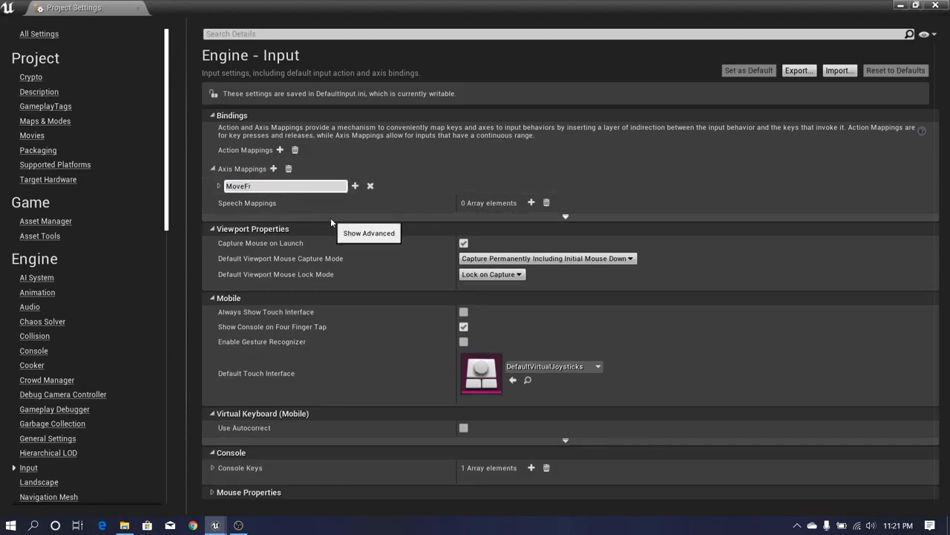
{"action": "key", "text": "BackSpace"}
{"action": "type", "text": "Forward"}
{"action": "key", "text": "Return"}
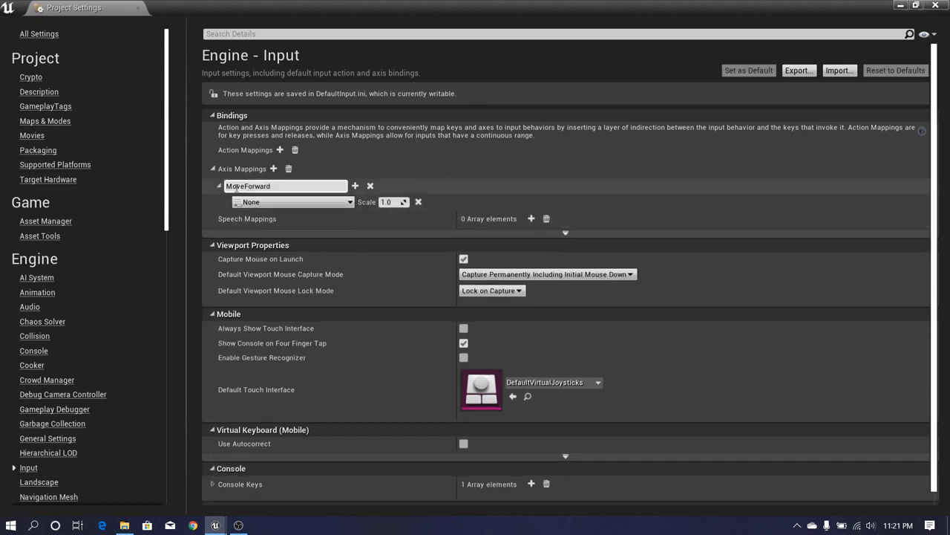
{"action": "left_click", "coordinate": [295, 204]}
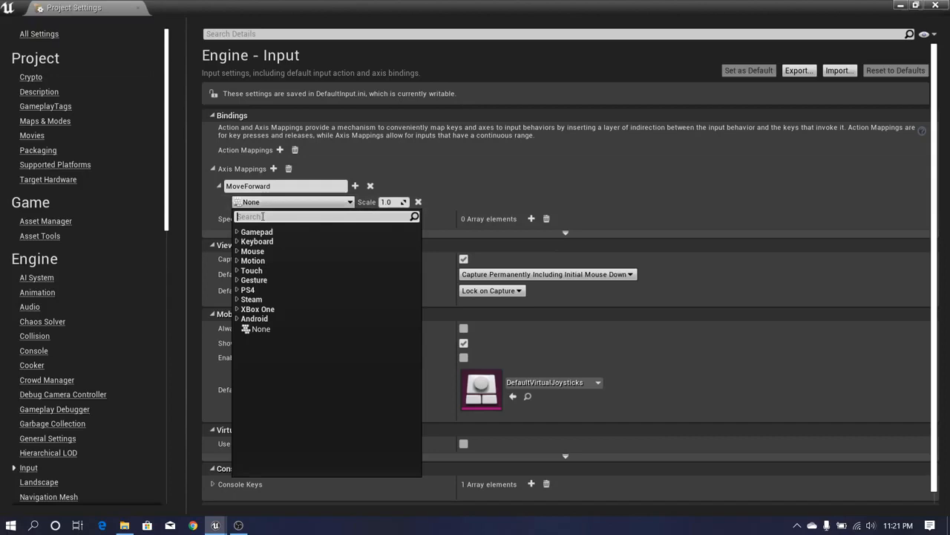
{"action": "type", "text": "w"}
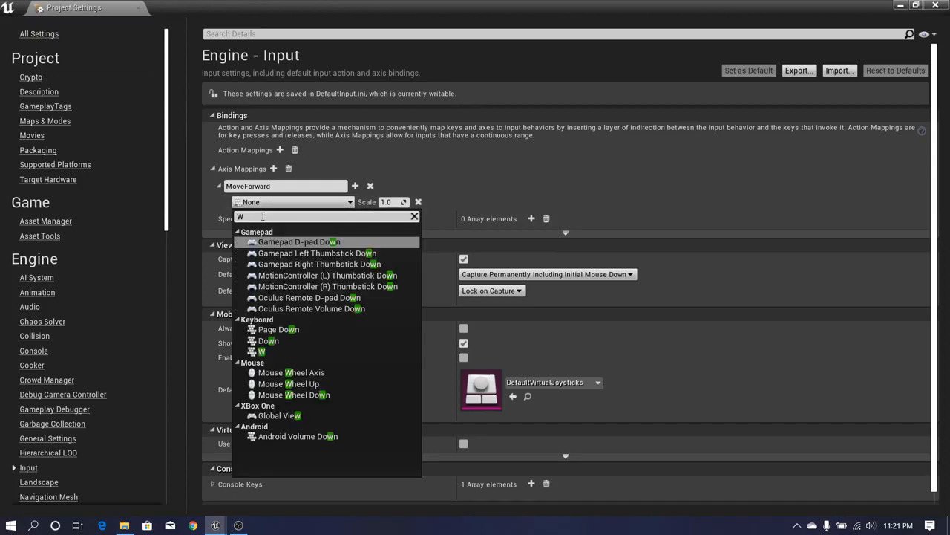
{"action": "left_click", "coordinate": [260, 343]}
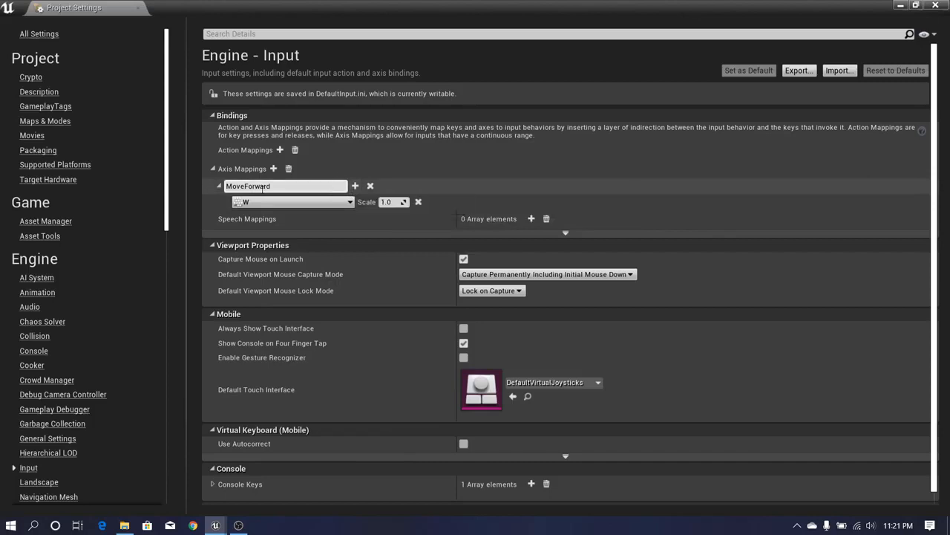
{"action": "double_click", "coordinate": [235, 187]}
{"action": "left_click", "coordinate": [284, 186]}
{"action": "key", "text": "ctrl+a"}
{"action": "left_click", "coordinate": [296, 187]}
{"action": "left_click", "coordinate": [283, 186]}
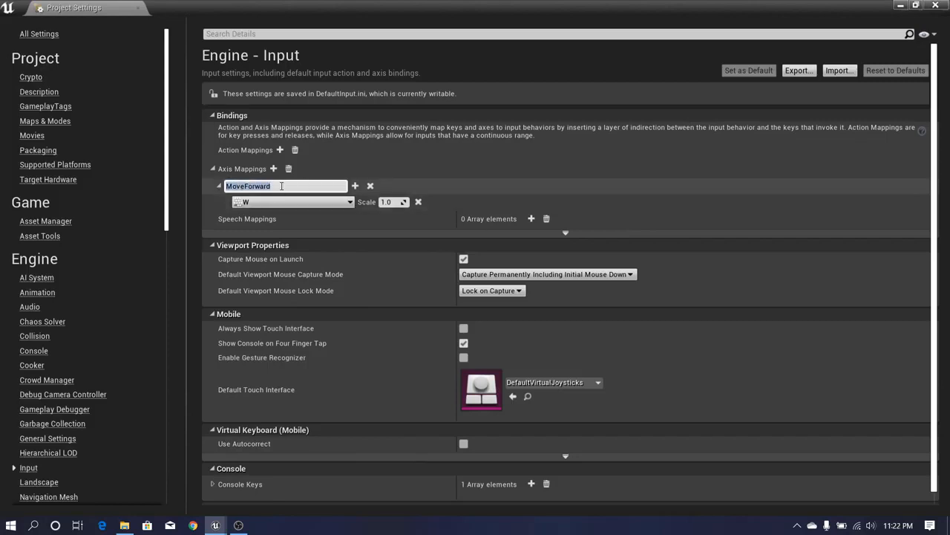
{"action": "left_click", "coordinate": [282, 187]}
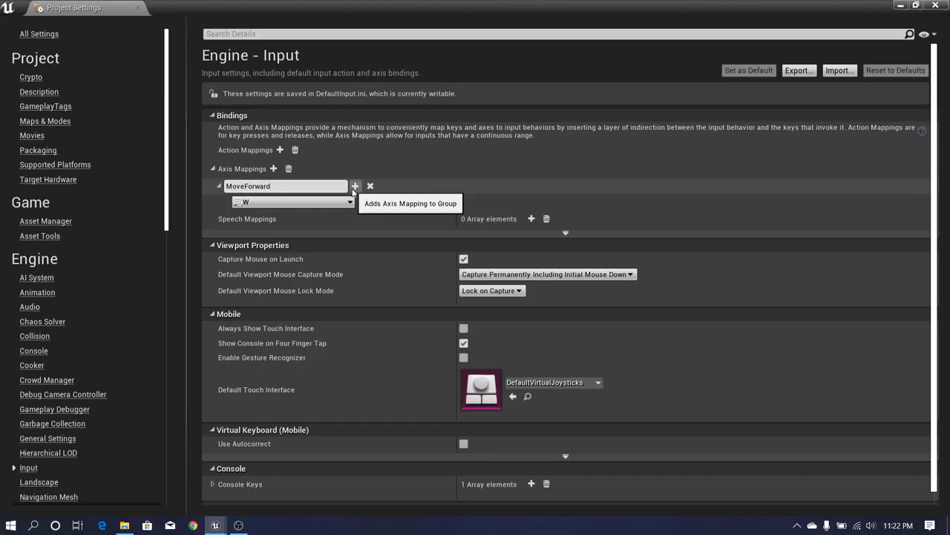
Add a second key binding to MoveForward, using the keyboard S key with a scale of -1.0
{"action": "left_click", "coordinate": [355, 186]}
{"action": "left_click", "coordinate": [277, 218]}
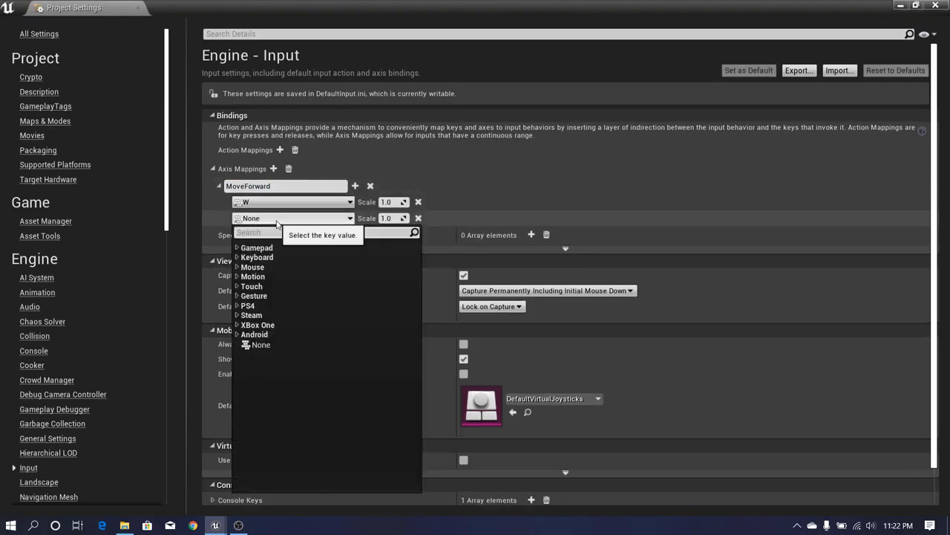
{"action": "type", "text": "S"}
{"action": "scroll", "coordinate": [284, 321], "scroll_direction": "down", "scroll_amount": 10}
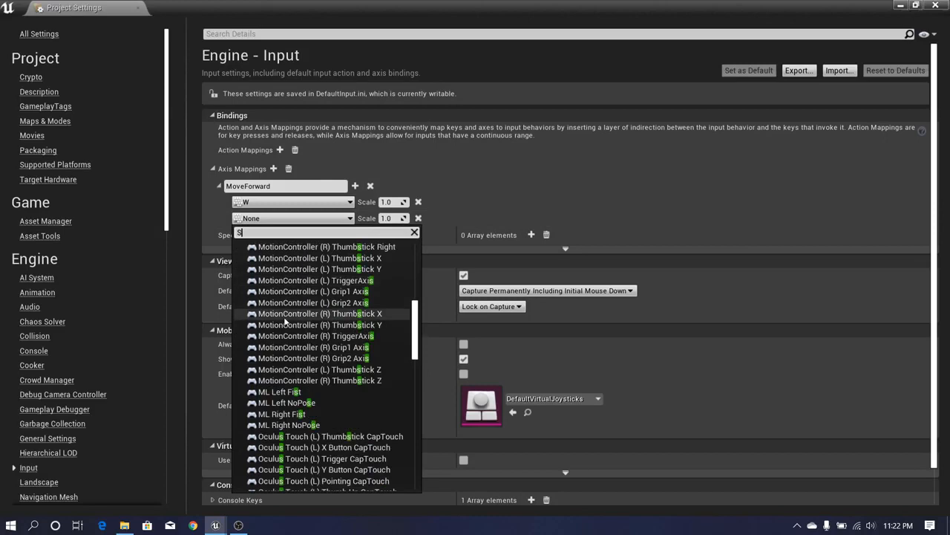
{"action": "scroll", "coordinate": [285, 321], "scroll_direction": "down", "scroll_amount": 10}
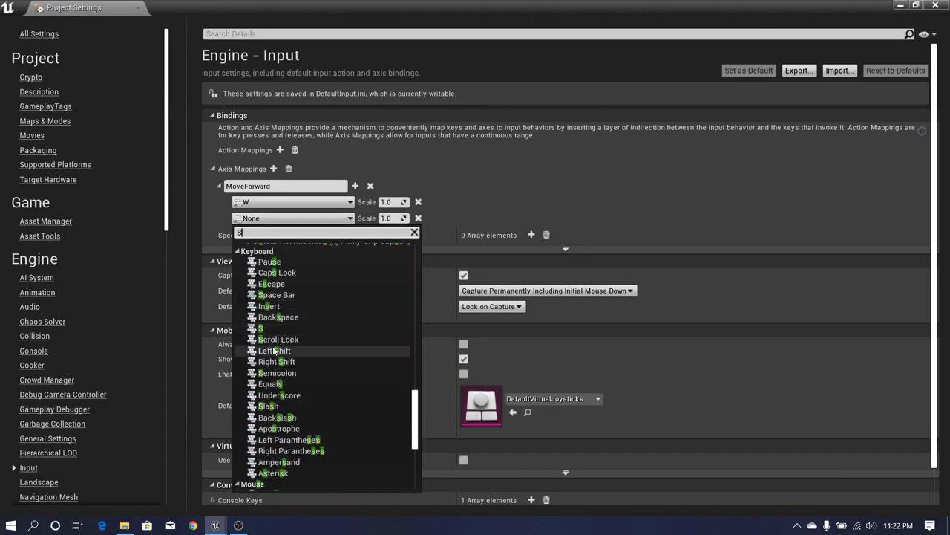
{"action": "left_click", "coordinate": [261, 328]}
{"action": "left_click", "coordinate": [387, 218]}
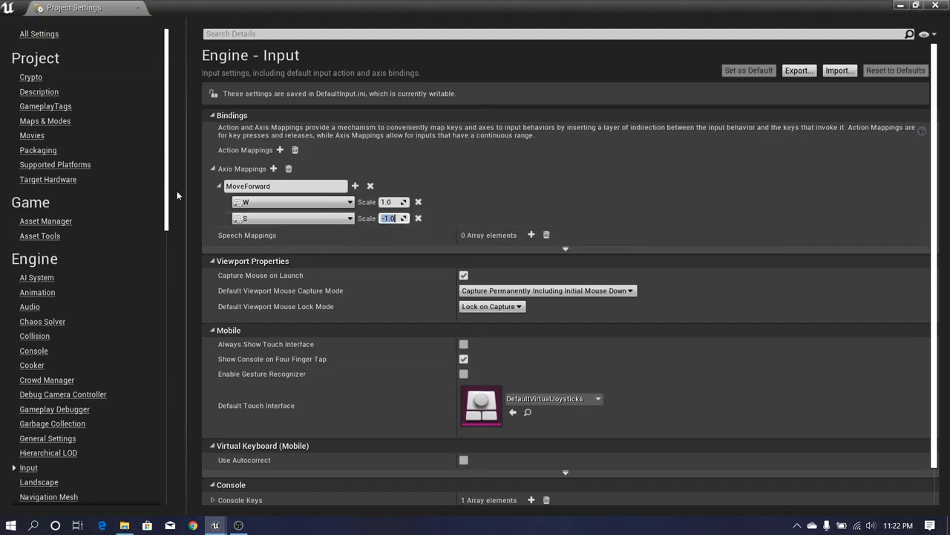
Add an axis mapping named MoveRight and assign the keyboard D key to it
{"action": "left_click", "coordinate": [273, 168]}
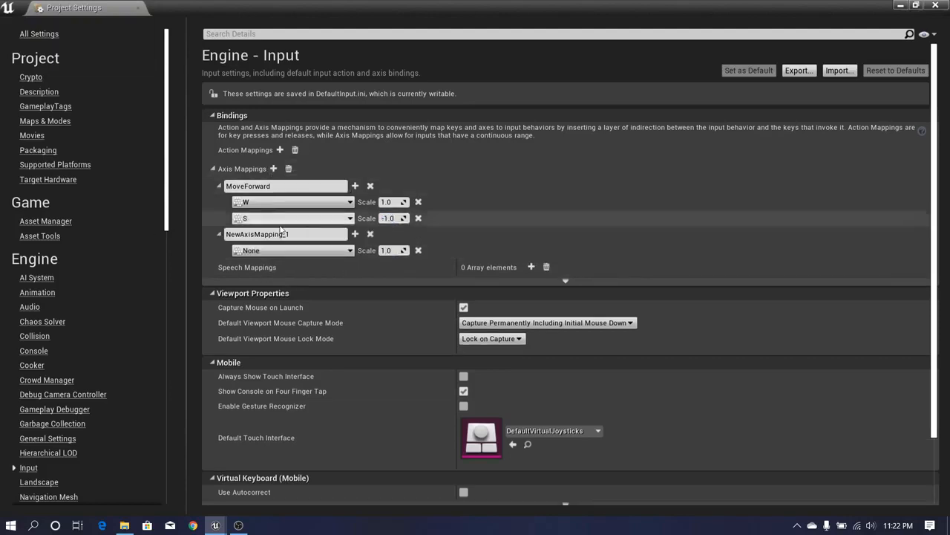
{"action": "type", "text": "Mo"}
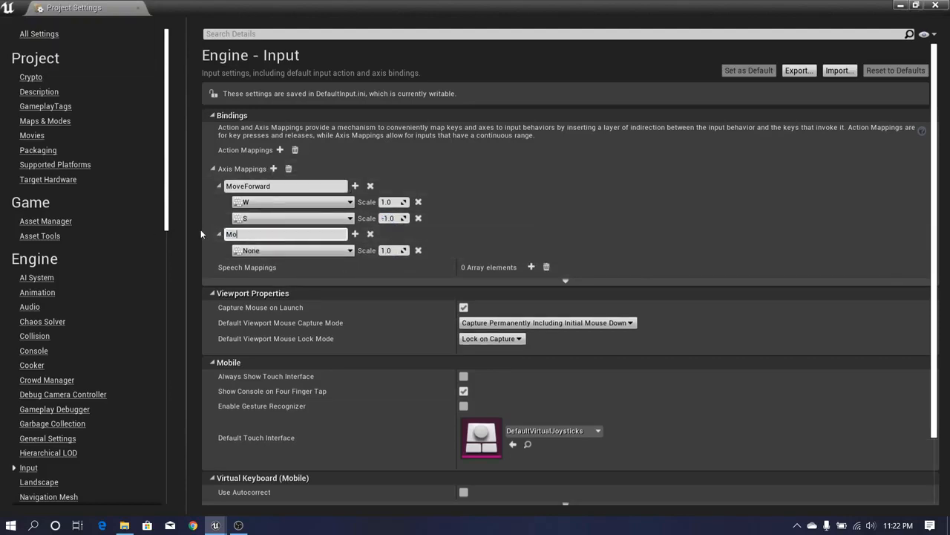
{"action": "type", "text": "veRight"}
{"action": "key", "text": "Return"}
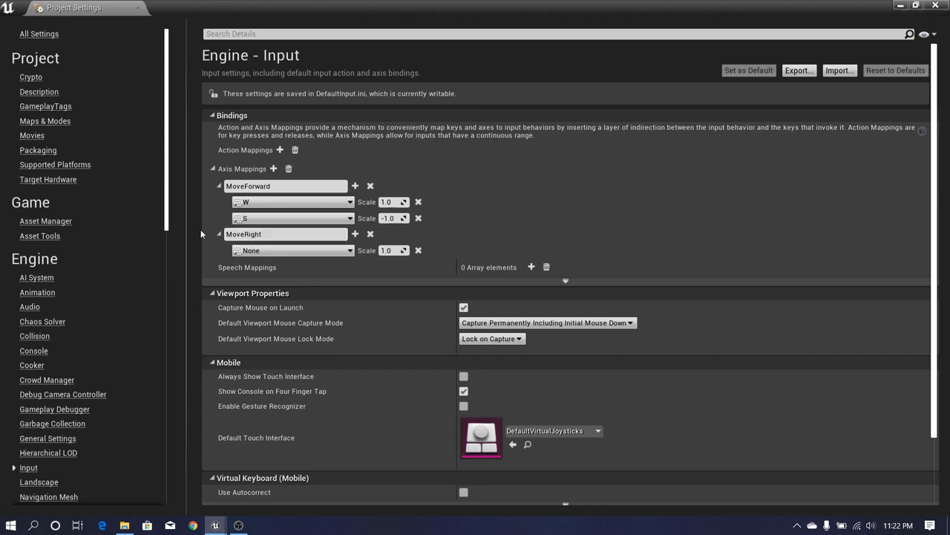
{"action": "left_click", "coordinate": [253, 251]}
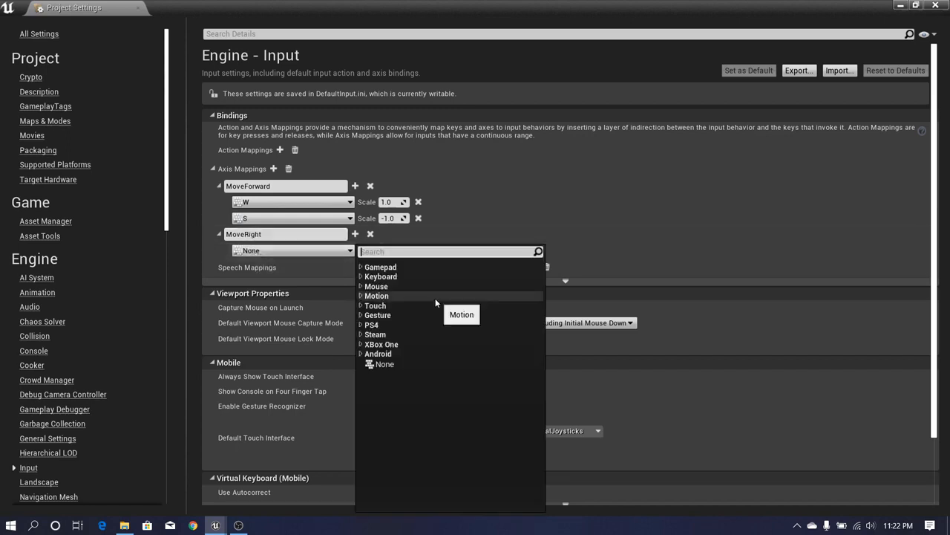
{"action": "type", "text": "D"}
{"action": "scroll", "coordinate": [414, 364], "scroll_direction": "down", "scroll_amount": 10}
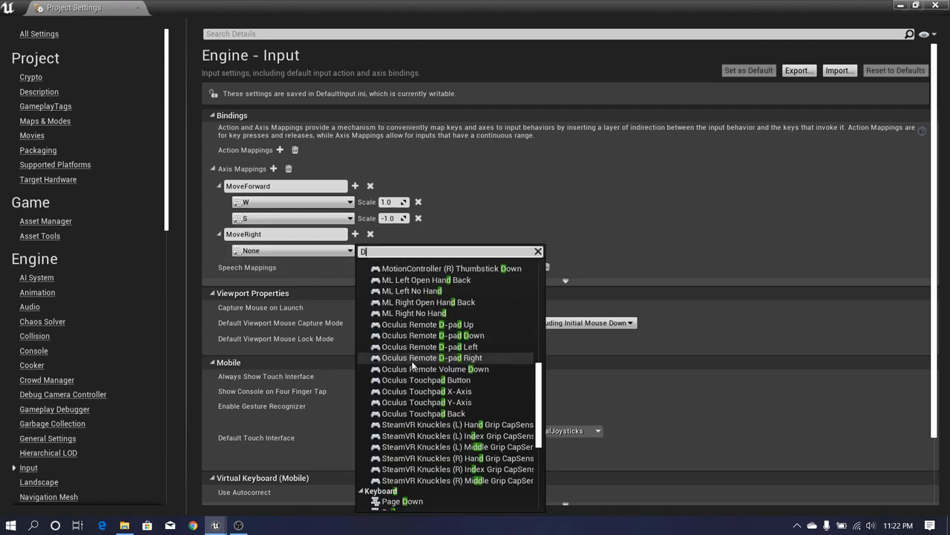
{"action": "left_click", "coordinate": [387, 319]}
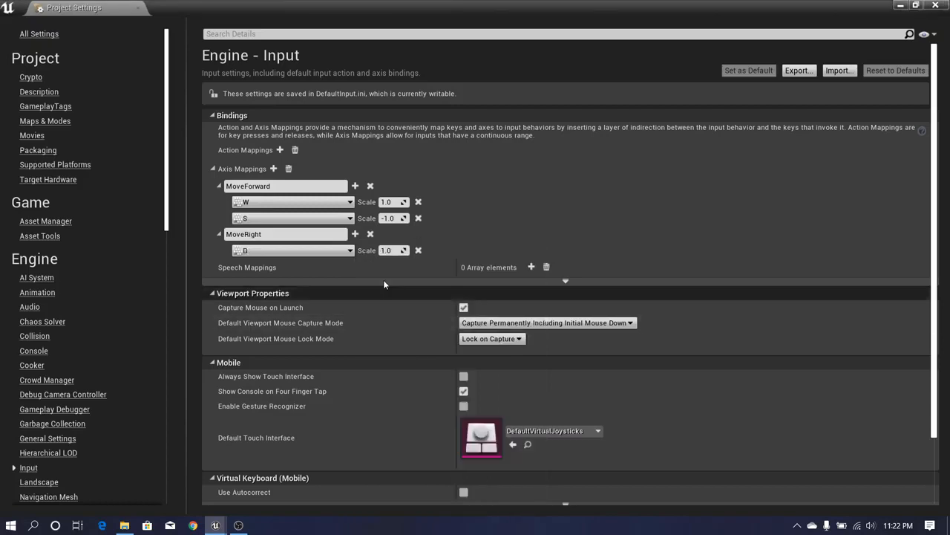
Add a second key binding to MoveRight, using the keyboard A key with a scale of -1.0
{"action": "left_click", "coordinate": [355, 234]}
{"action": "left_click", "coordinate": [282, 266]}
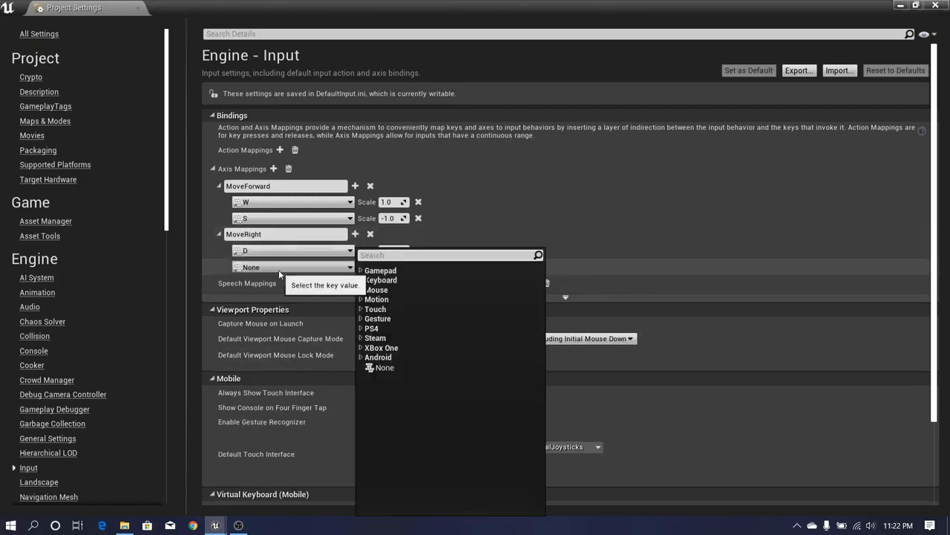
{"action": "type", "text": "A"}
{"action": "scroll", "coordinate": [429, 379], "scroll_direction": "down", "scroll_amount": 15}
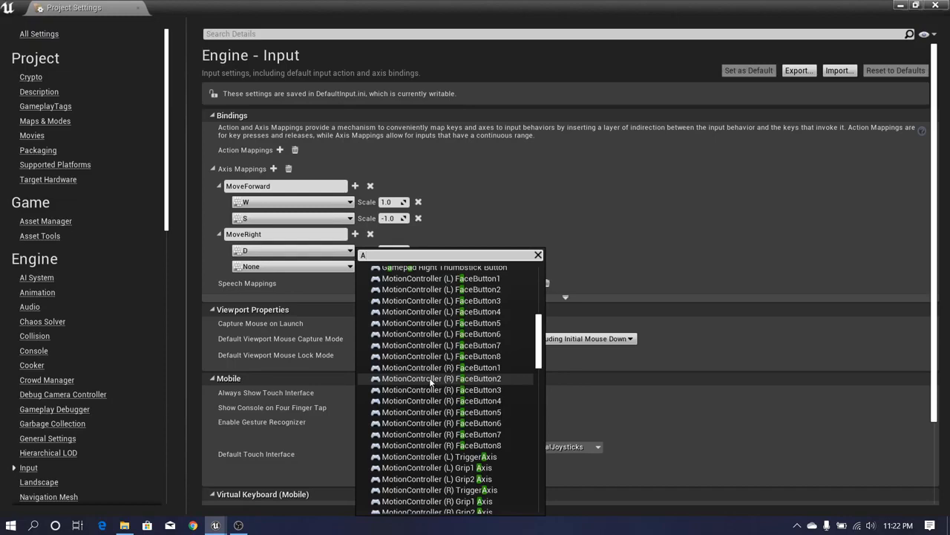
{"action": "scroll", "coordinate": [431, 381], "scroll_direction": "down", "scroll_amount": 5}
{"action": "left_click", "coordinate": [430, 380]}
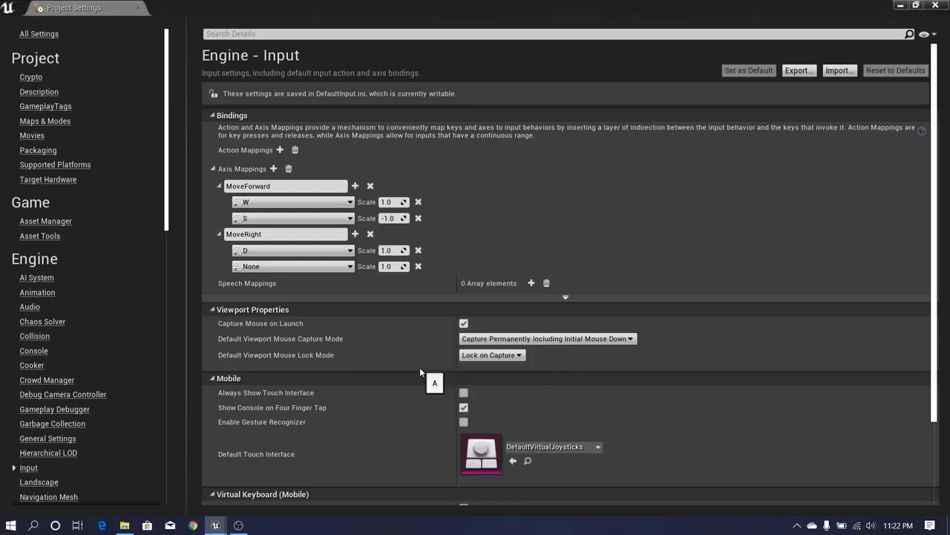
{"action": "left_click", "coordinate": [395, 266]}
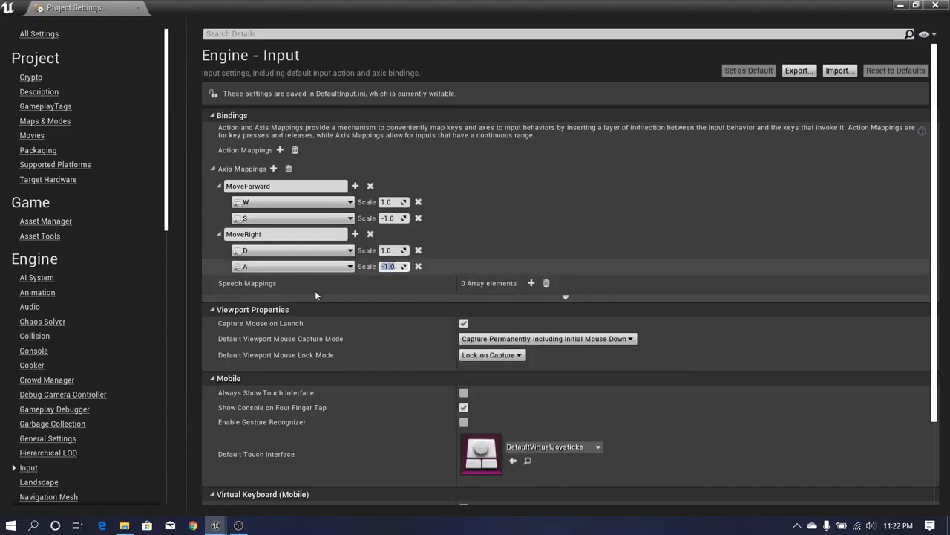
Add an axis mapping named LookUp and assign Mouse Y to it
{"action": "left_click", "coordinate": [274, 170]}
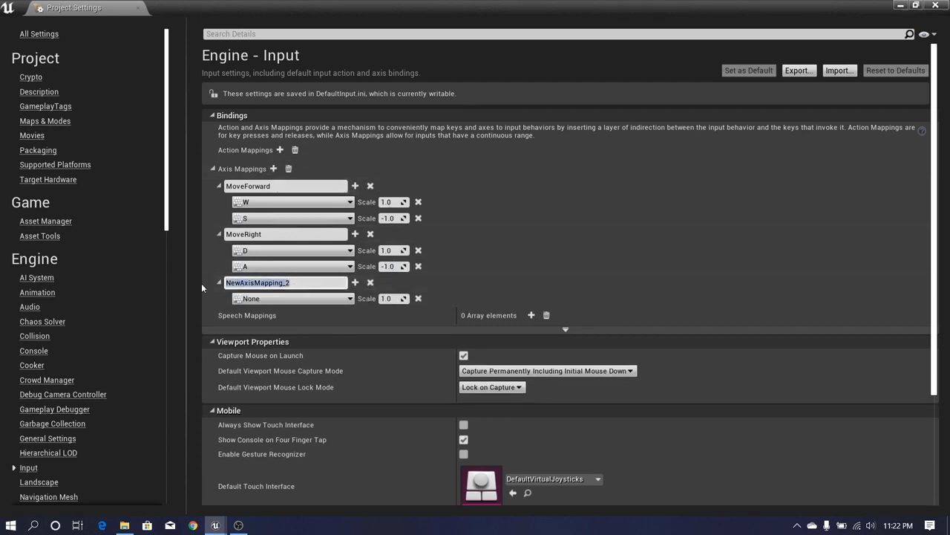
{"action": "type", "text": "Looku"}
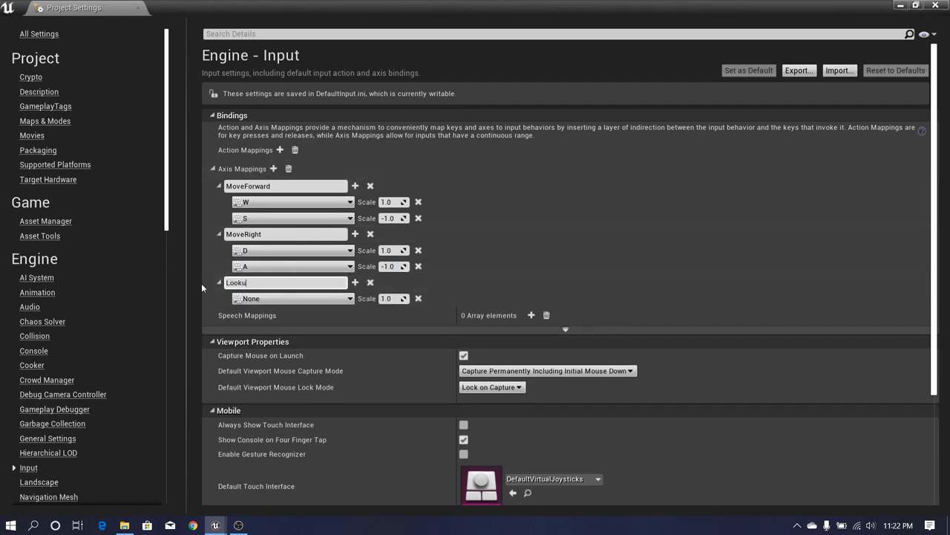
{"action": "key", "text": "BackSpace"}
{"action": "type", "text": "Up"}
{"action": "key", "text": "Return"}
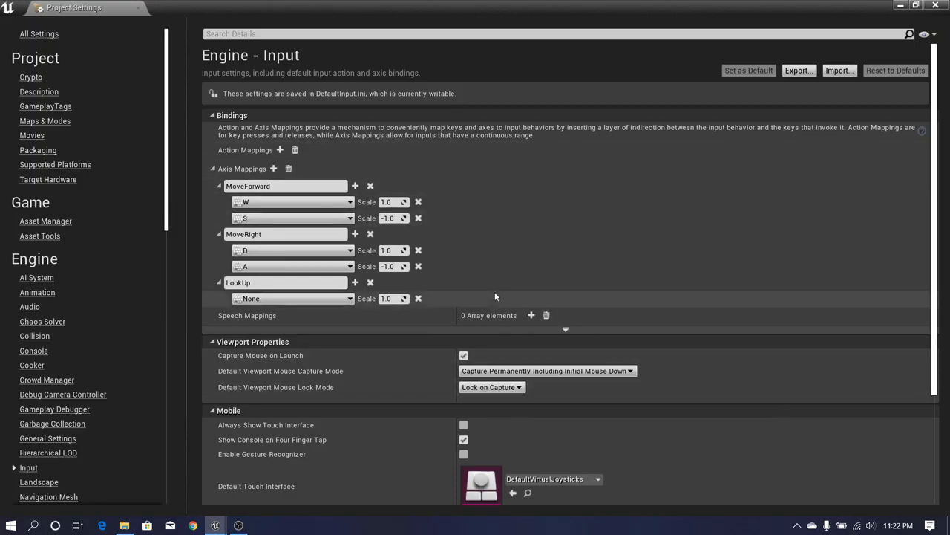
{"action": "left_click", "coordinate": [311, 304]}
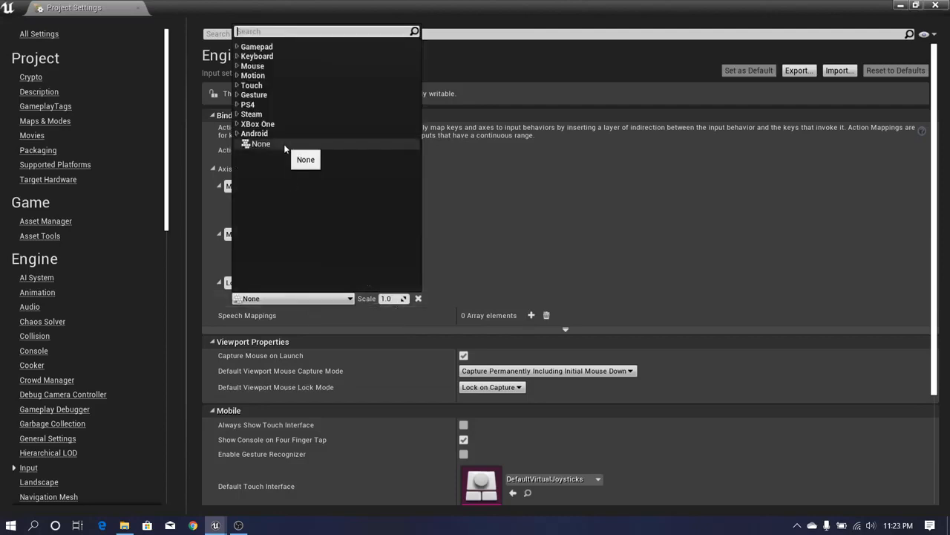
{"action": "type", "text": "mouse"}
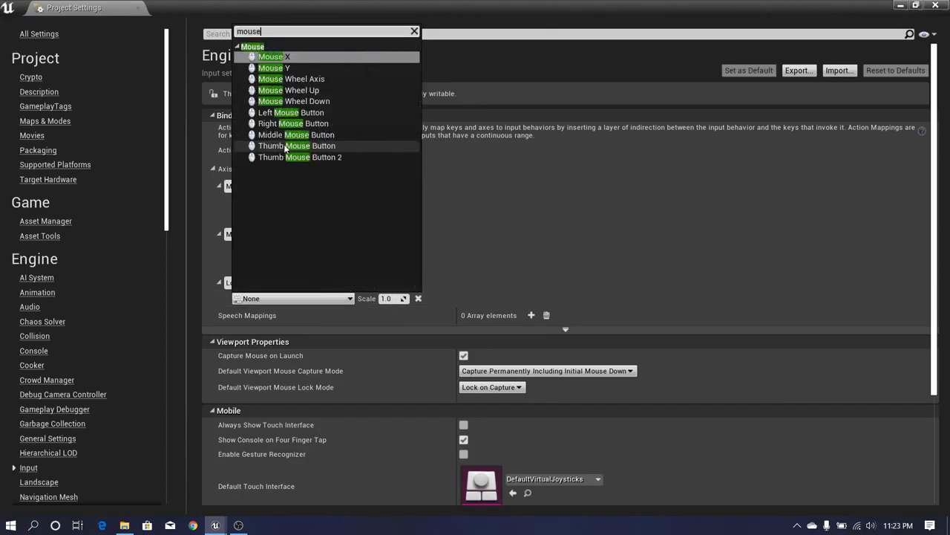
{"action": "left_click", "coordinate": [282, 69]}
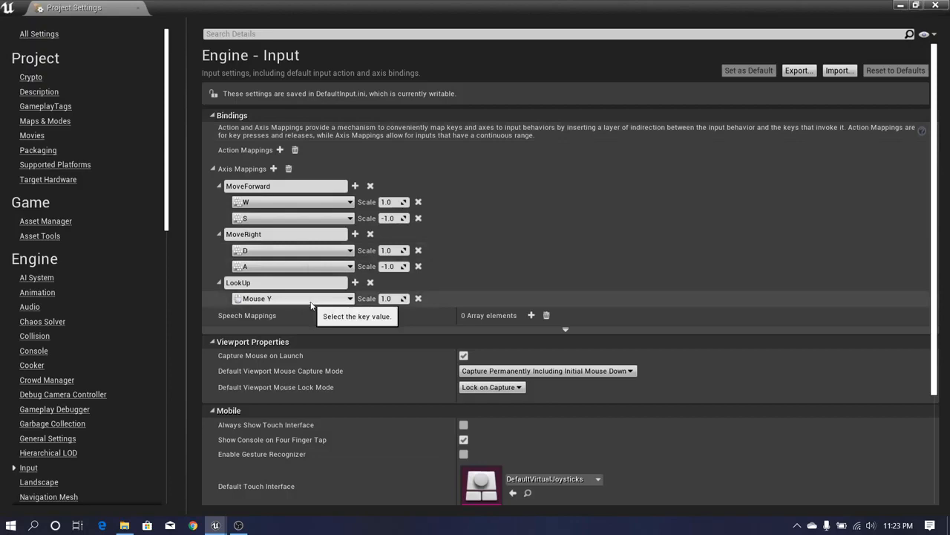
Add an axis mapping named Turn and assign Mouse X to it
{"action": "left_click", "coordinate": [273, 169]}
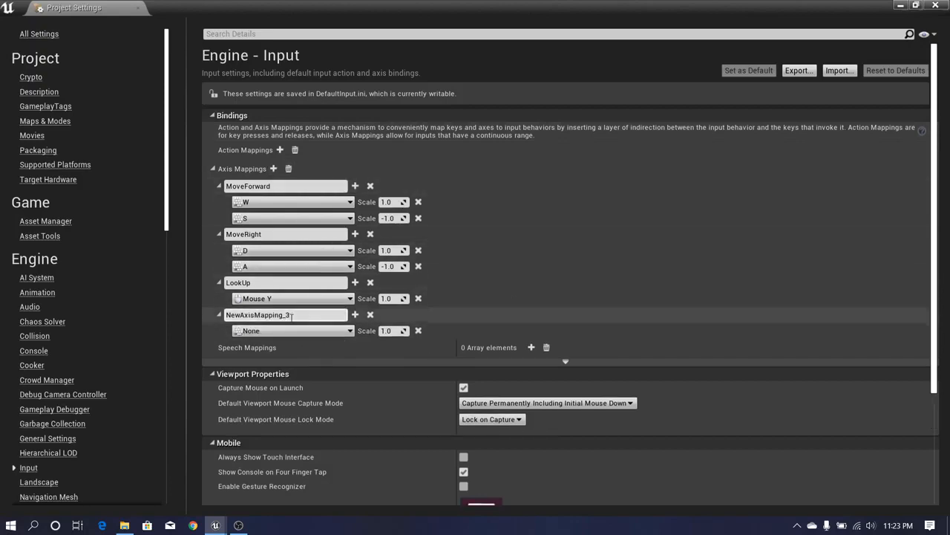
{"action": "type", "text": "Turn"}
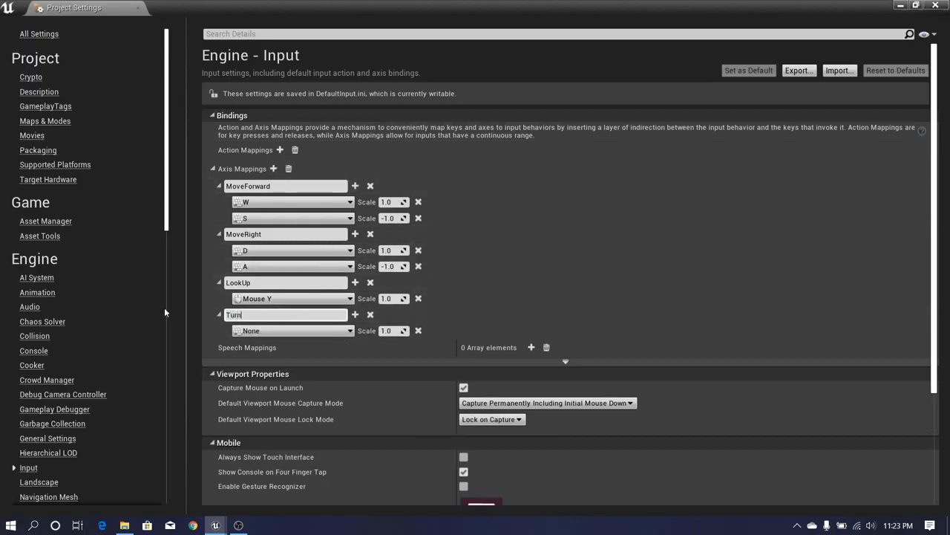
{"action": "key", "text": "Return"}
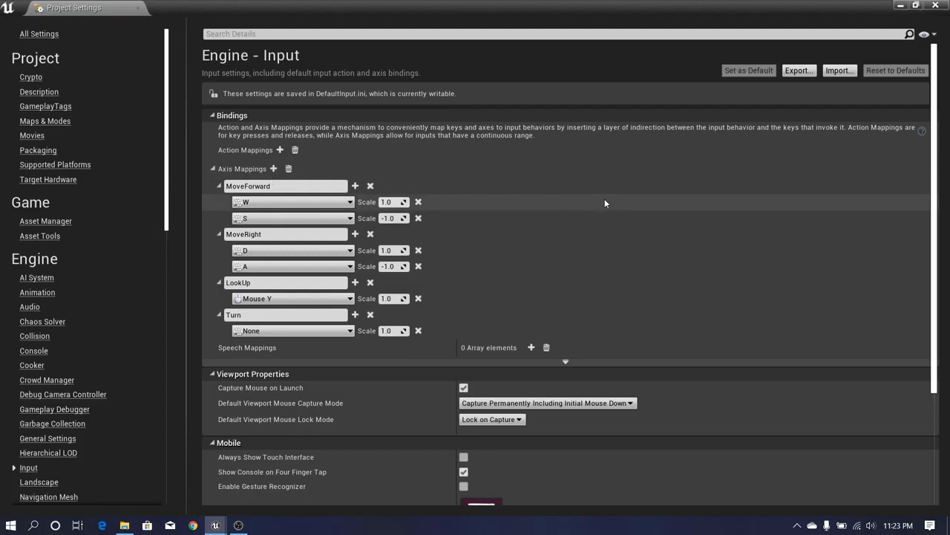
{"action": "left_click", "coordinate": [309, 331]}
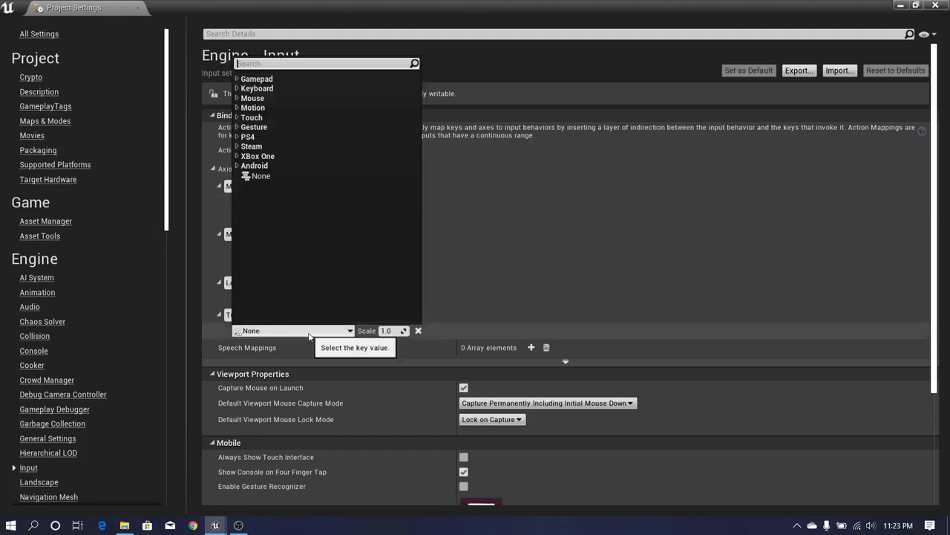
{"action": "type", "text": "mouse"}
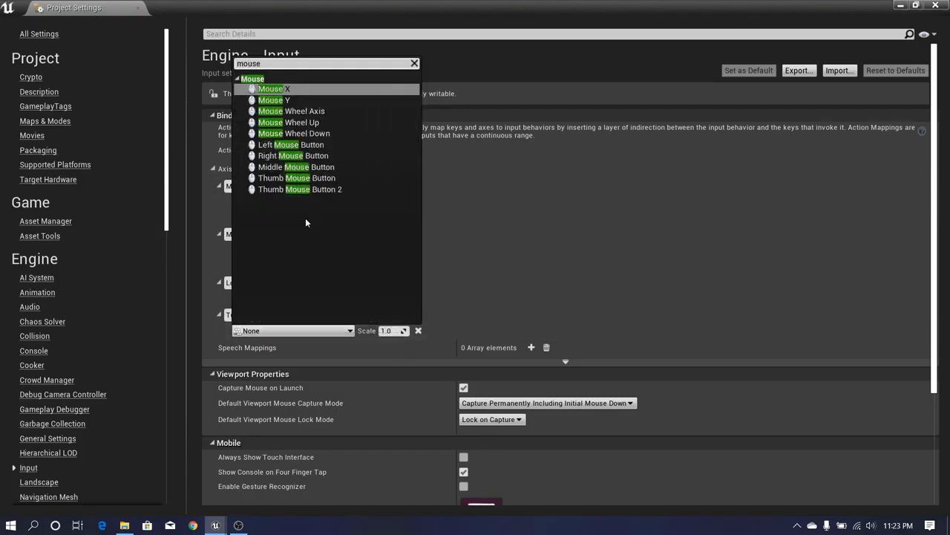
{"action": "left_click", "coordinate": [300, 89]}
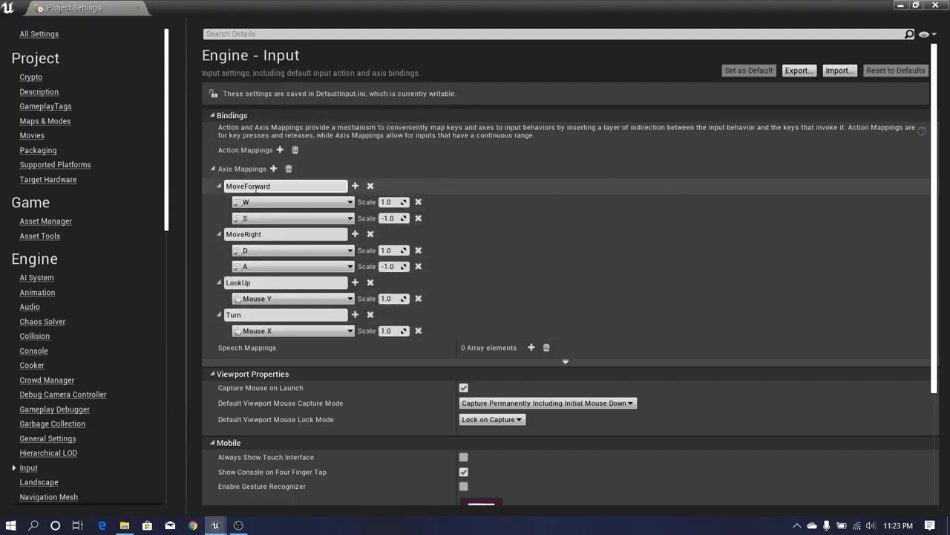
Close the project settings and add a LookUp input axis event to BasePlayerCharacter's Event Graph, below Event Tick
{"action": "left_click", "coordinate": [137, 8]}
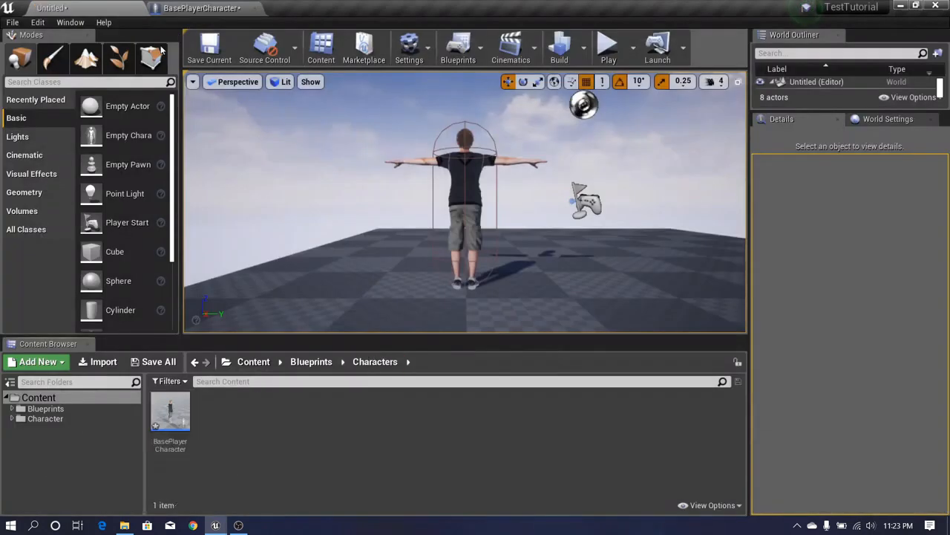
{"action": "left_click", "coordinate": [199, 8]}
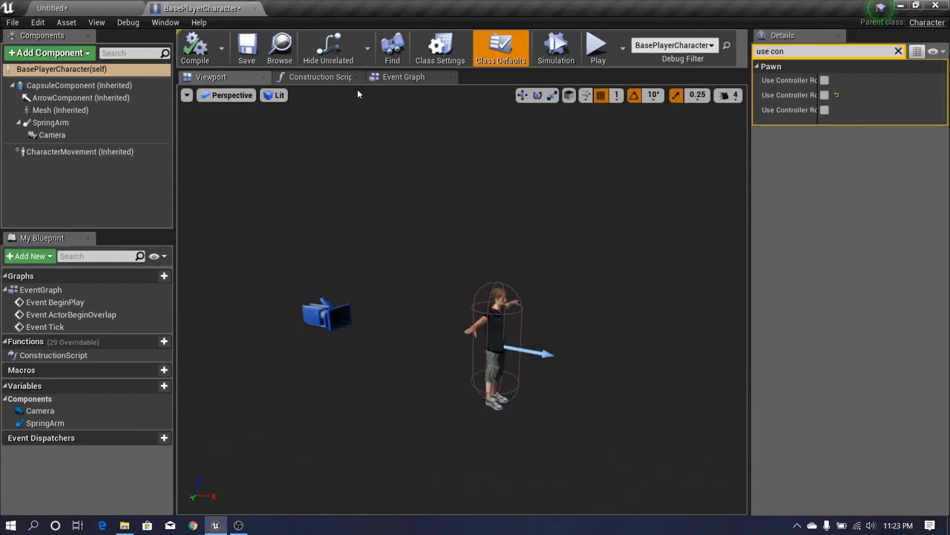
{"action": "left_click", "coordinate": [402, 80]}
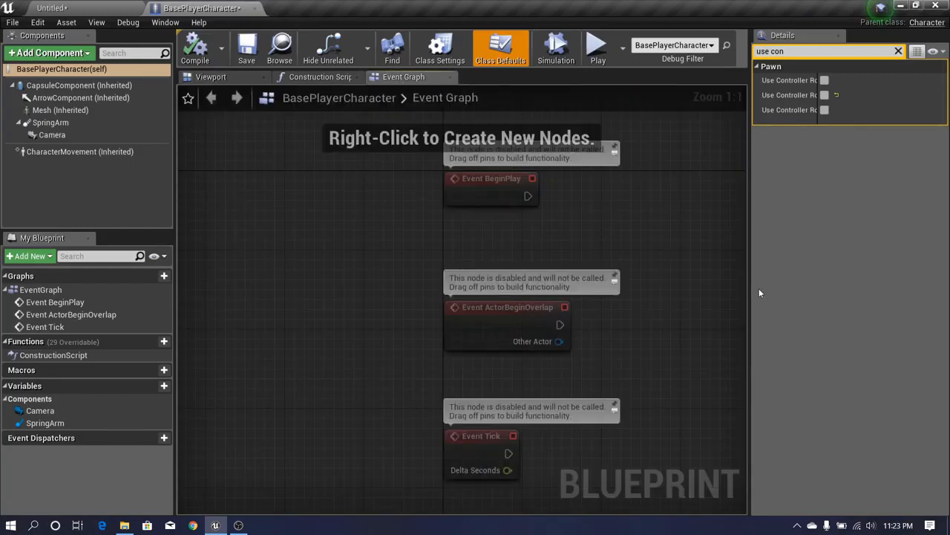
{"action": "left_click_drag", "start_coordinate": [750, 291], "coordinate": [770, 290]}
{"action": "right_click_drag", "start_coordinate": [683, 413], "coordinate": [520, 122]}
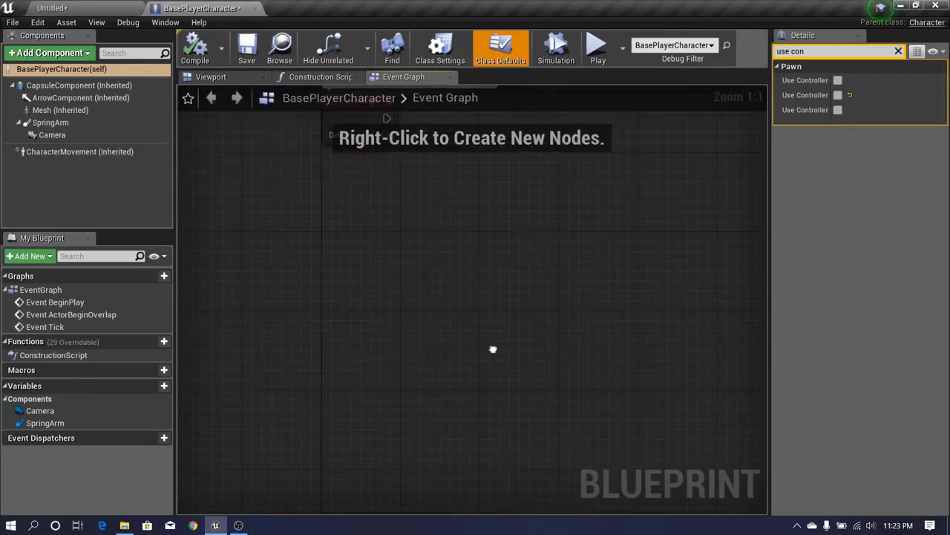
{"action": "right_click", "coordinate": [336, 284]}
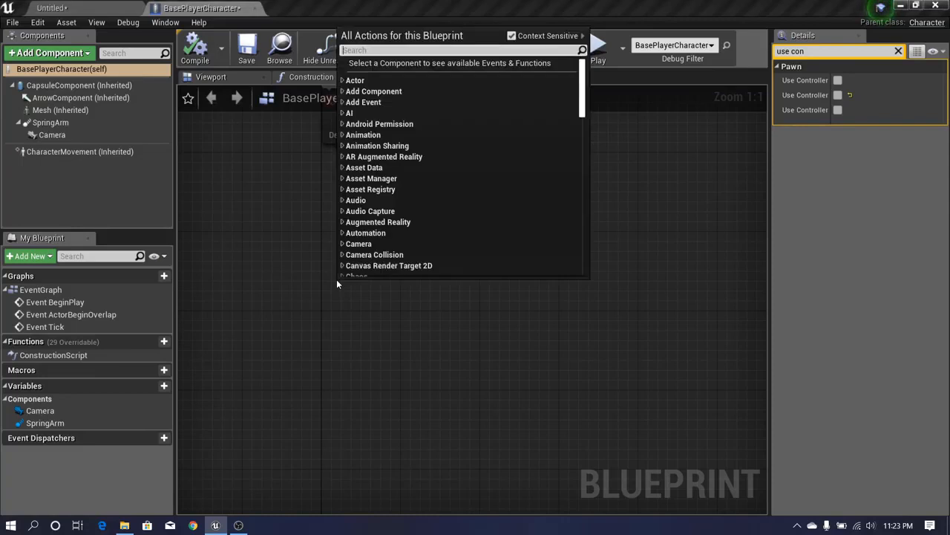
{"action": "type", "text": "looku"}
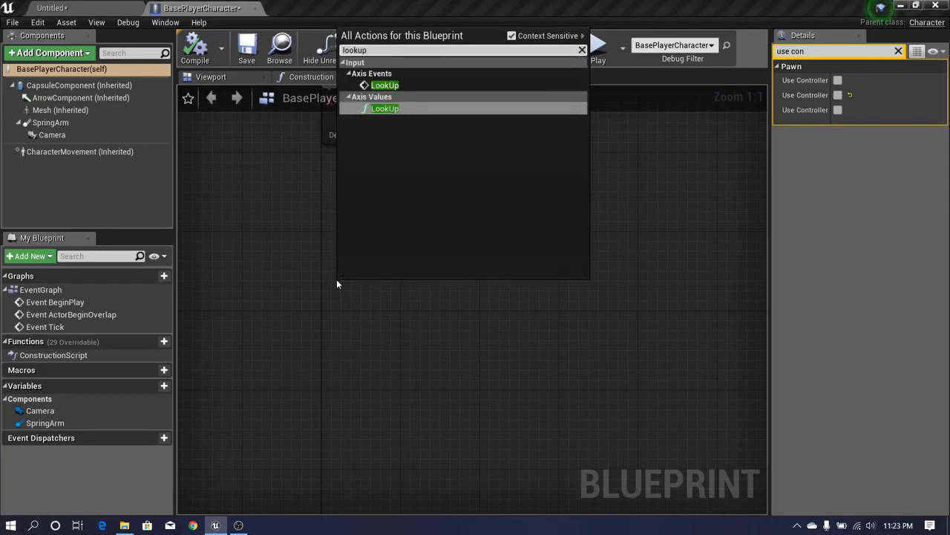
{"action": "type", "text": "p"}
{"action": "left_click", "coordinate": [386, 86]}
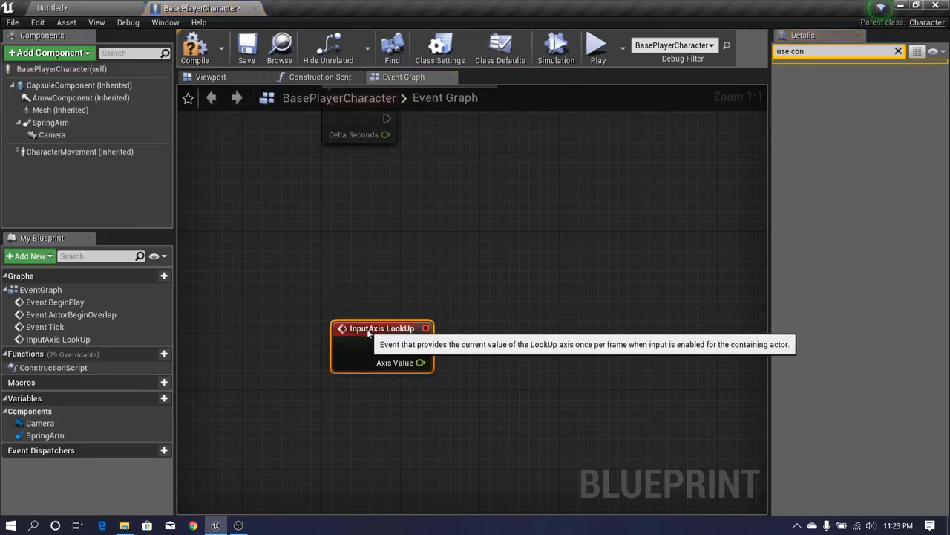
Add an Add Controller Pitch Input node run by the LookUp event, with Axis Value wired to Val, and place it beside the event
{"action": "right_click_drag", "start_coordinate": [503, 350], "coordinate": [365, 297]}
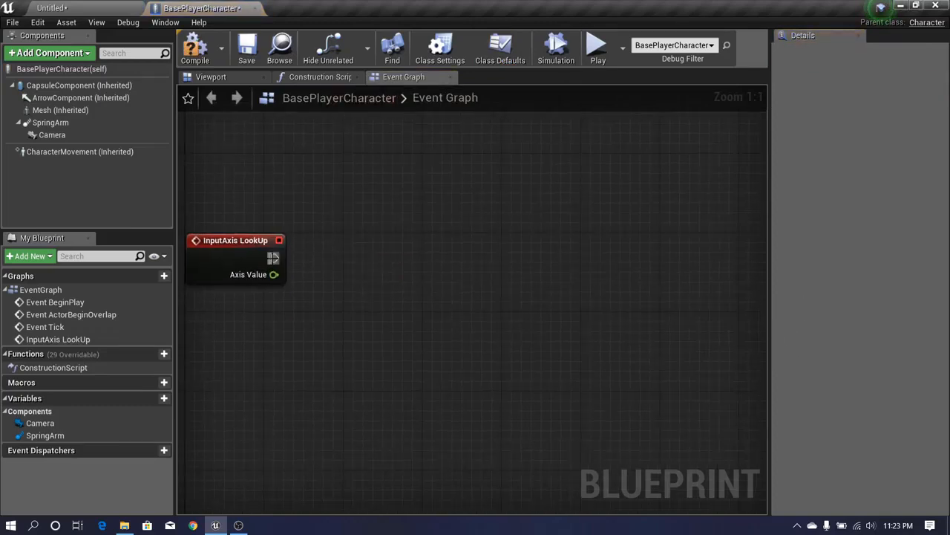
{"action": "left_click_drag", "start_coordinate": [274, 257], "coordinate": [445, 260]}
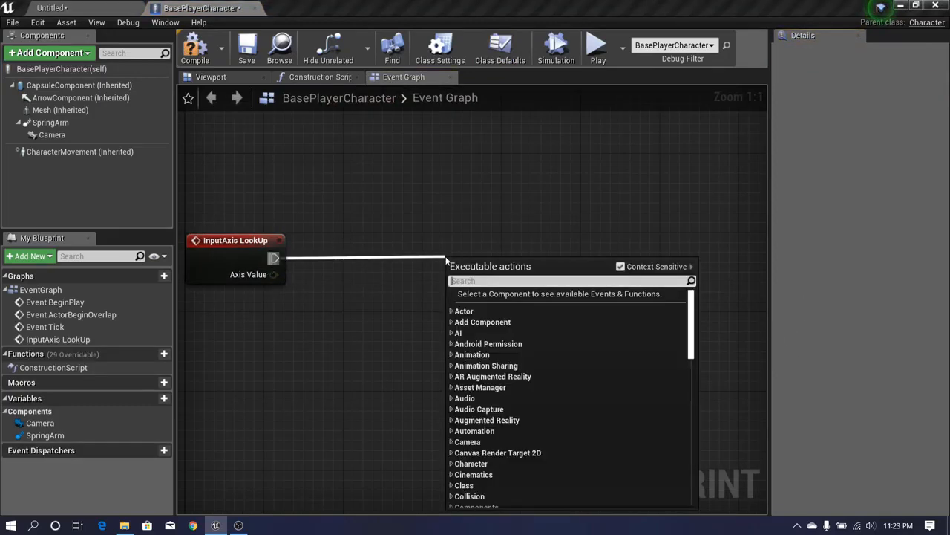
{"action": "type", "text": "add controll"}
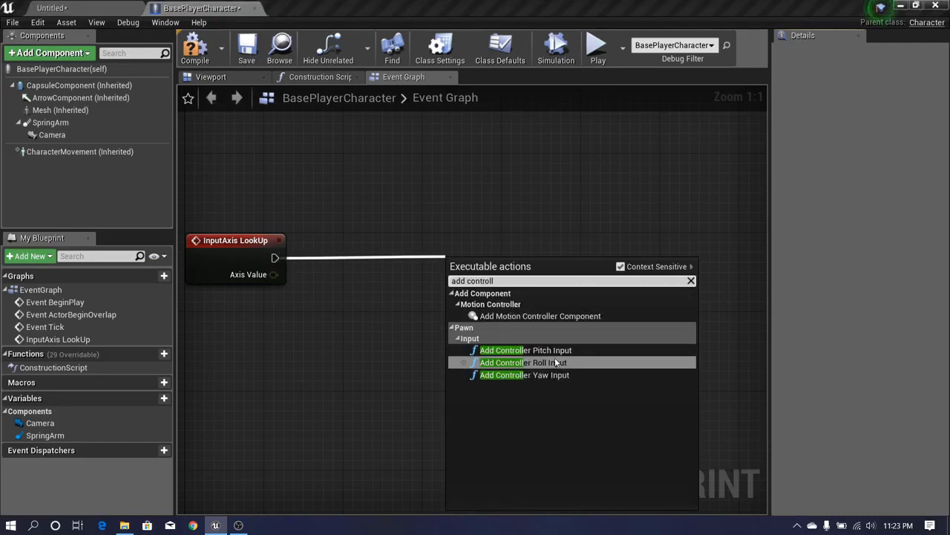
{"action": "left_click", "coordinate": [555, 350]}
{"action": "left_click_drag", "start_coordinate": [525, 276], "coordinate": [561, 246]}
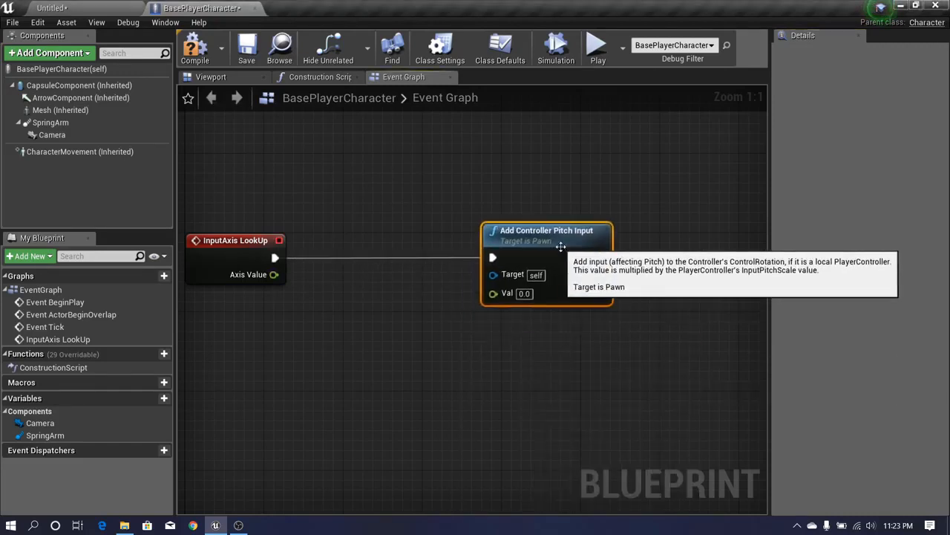
{"action": "left_click_drag", "start_coordinate": [274, 274], "coordinate": [493, 293]}
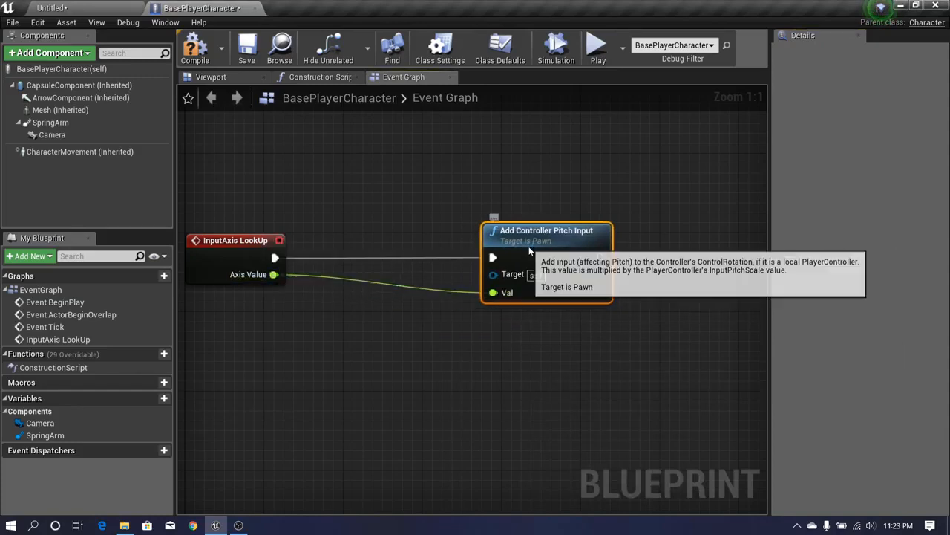
{"action": "left_click_drag", "start_coordinate": [529, 247], "coordinate": [383, 247]}
{"action": "left_click", "coordinate": [311, 365]}
Add a Turn input axis event below the InputAxis LookUp node
{"action": "right_click_drag", "start_coordinate": [220, 384], "coordinate": [299, 336]}
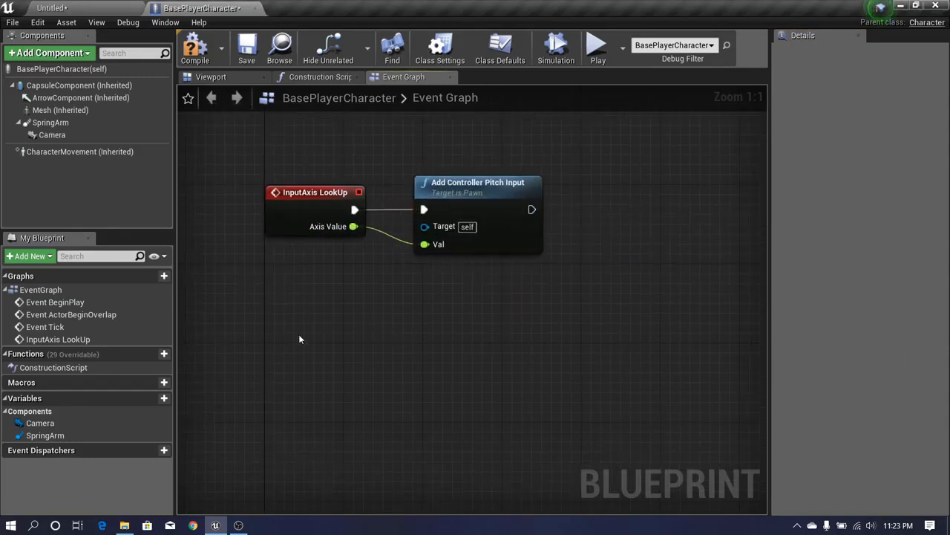
{"action": "right_click", "coordinate": [289, 340]}
{"action": "type", "text": "turn"}
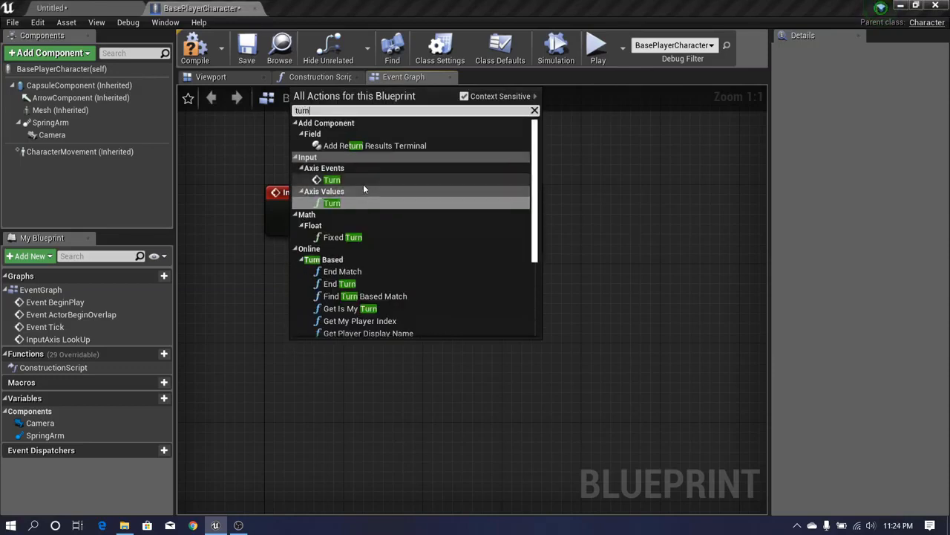
{"action": "left_click", "coordinate": [363, 184]}
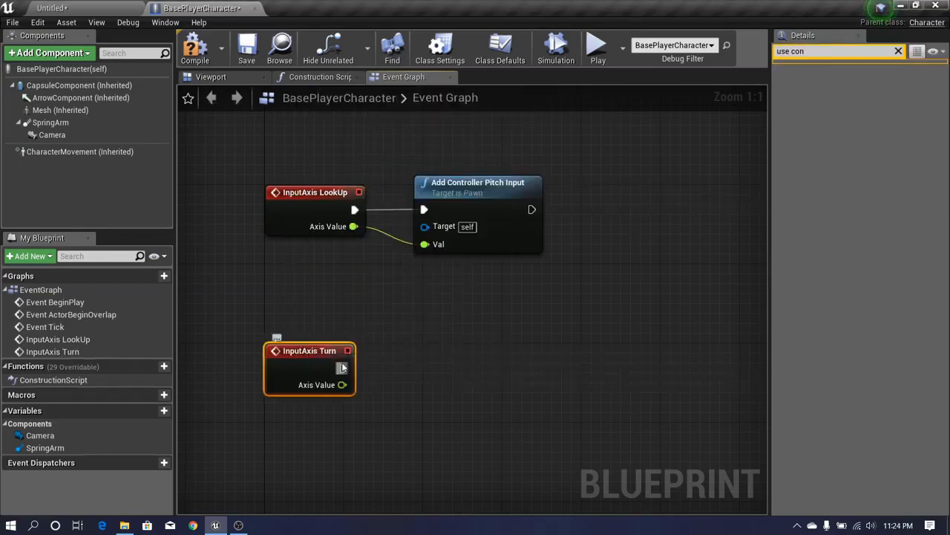
Add an Add Controller Yaw Input node run by the Turn event, wire Axis Value to Val, and compile the Blueprint
{"action": "left_click_drag", "start_coordinate": [409, 364], "coordinate": [410, 363]}
{"action": "type", "text": "add controll"}
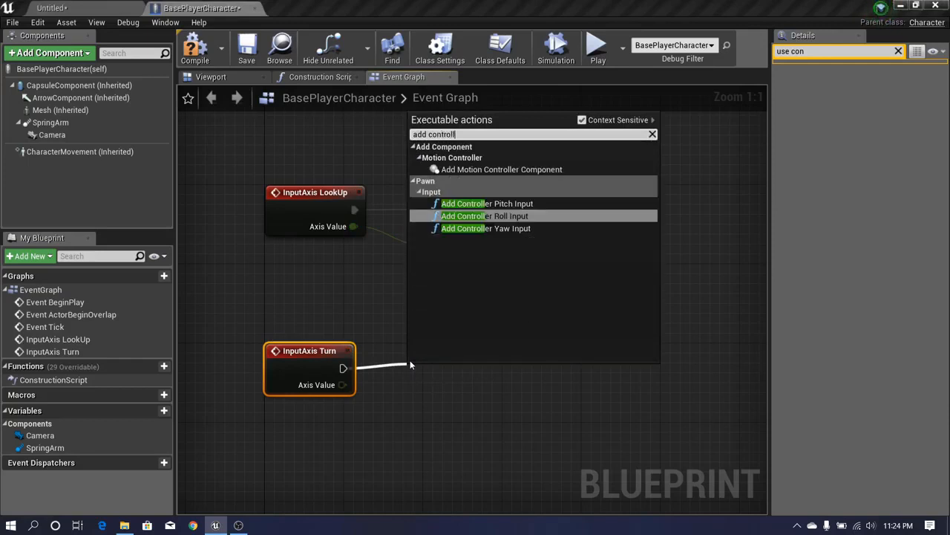
{"action": "left_click", "coordinate": [522, 228]}
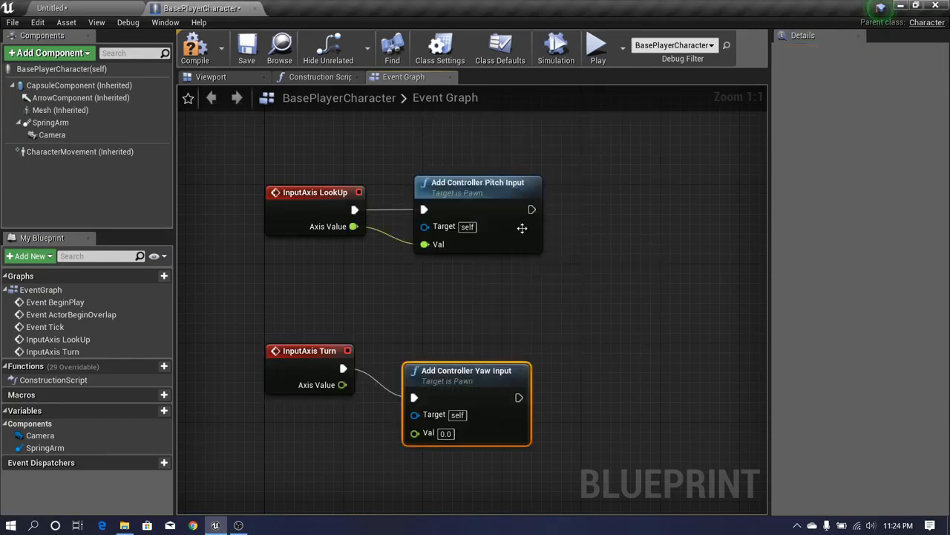
{"action": "left_click_drag", "start_coordinate": [481, 400], "coordinate": [481, 370]}
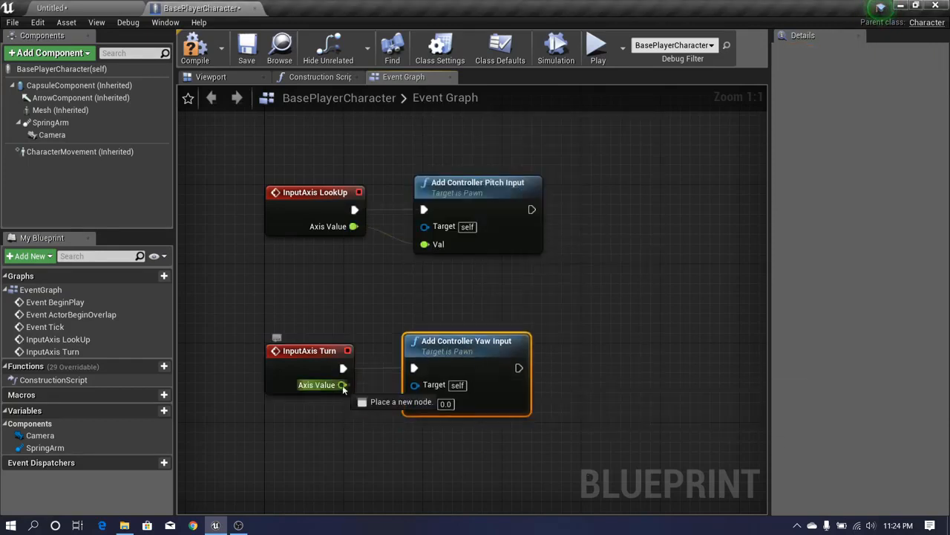
{"action": "left_click_drag", "start_coordinate": [343, 388], "coordinate": [416, 402]}
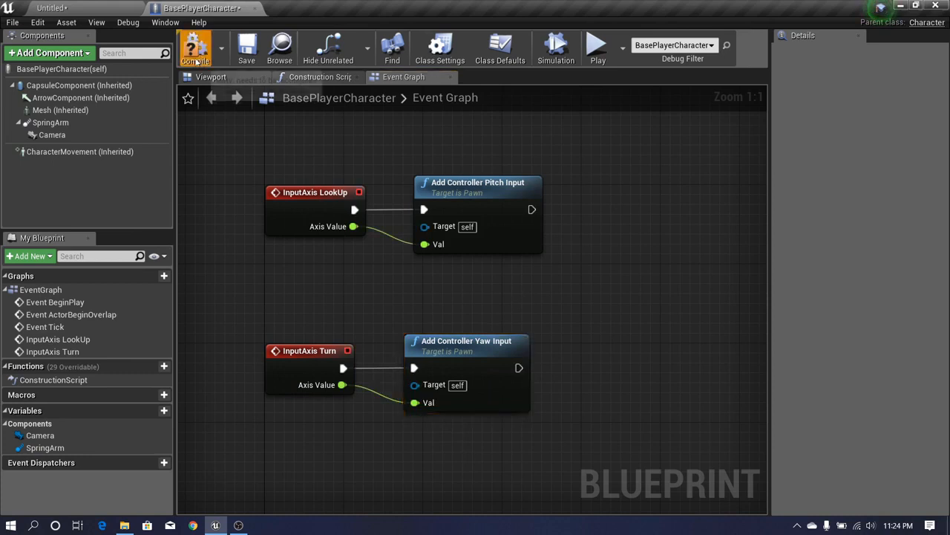
Play the level full screen to test the mouse look controls, and stop the play session
{"action": "left_click", "coordinate": [119, 6]}
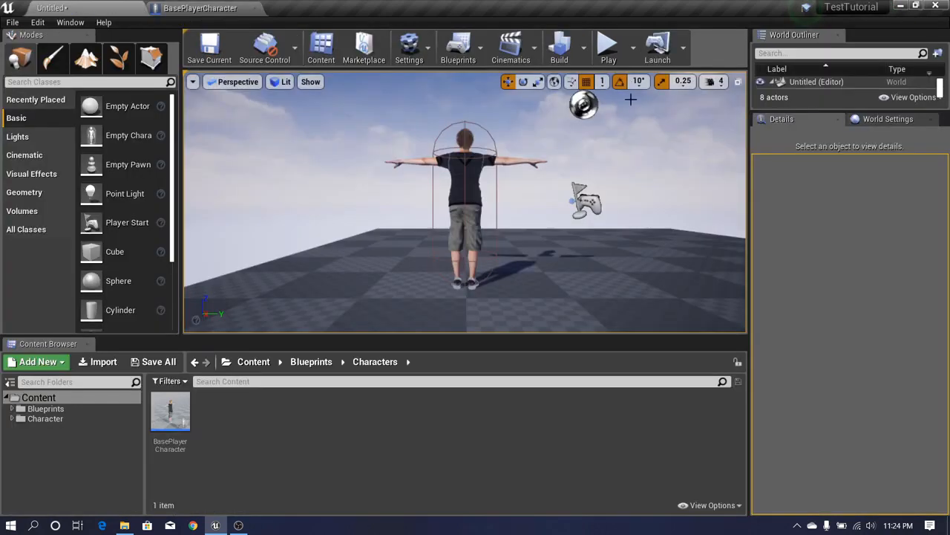
{"action": "left_click", "coordinate": [607, 46]}
{"action": "key", "text": "F11"}
{"action": "left_click", "coordinate": [550, 184]}
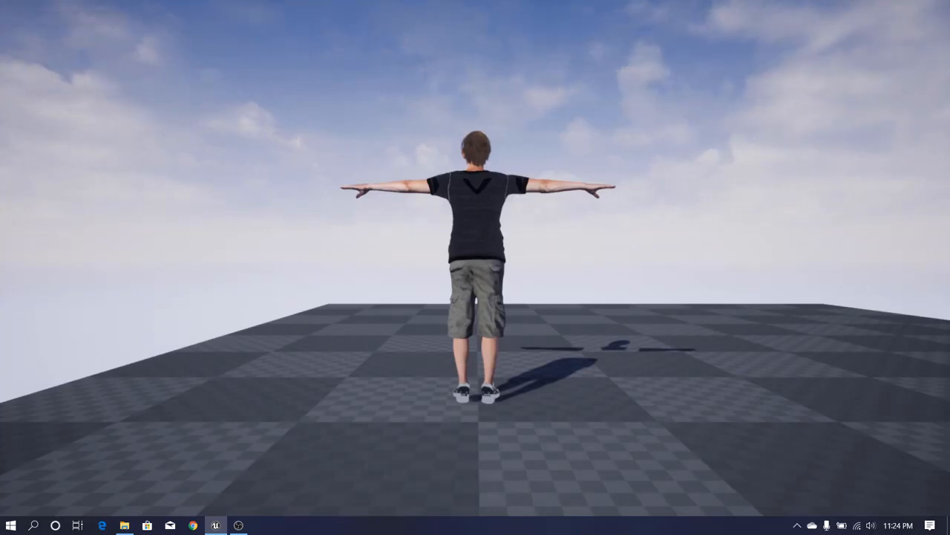
{"action": "key", "text": "Escape"}
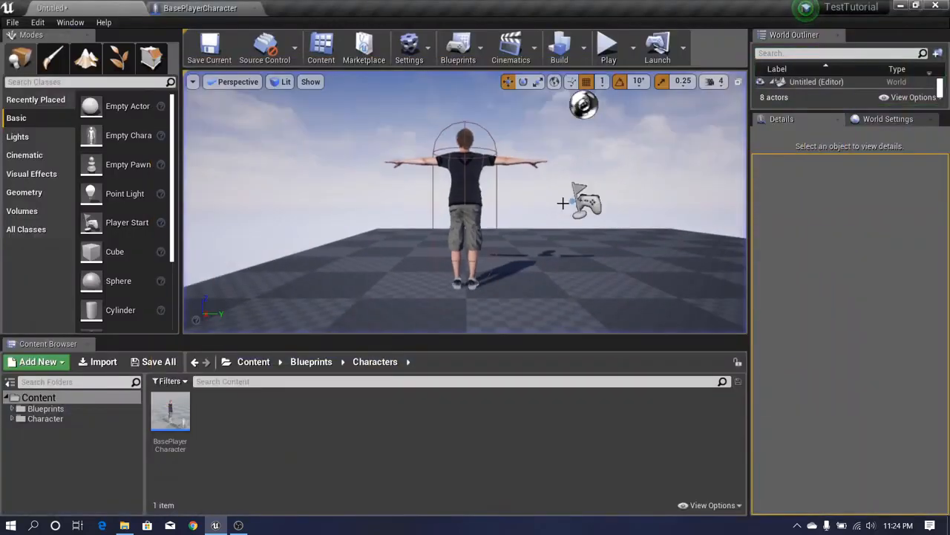
Select the SpringArm component in the BasePlayerCharacter Blueprint's viewport and clear the search filter on its details
{"action": "left_click", "coordinate": [228, 6]}
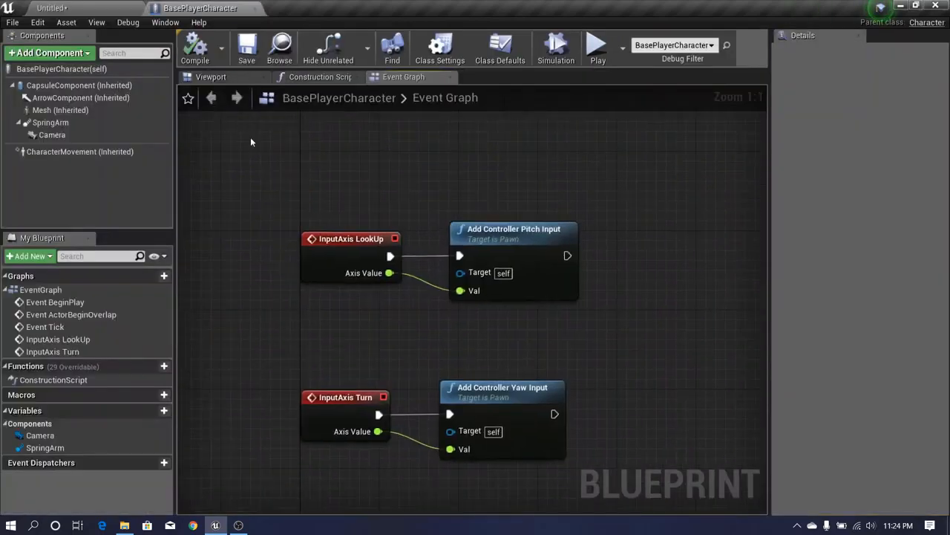
{"action": "left_click", "coordinate": [215, 77]}
{"action": "left_click", "coordinate": [95, 122]}
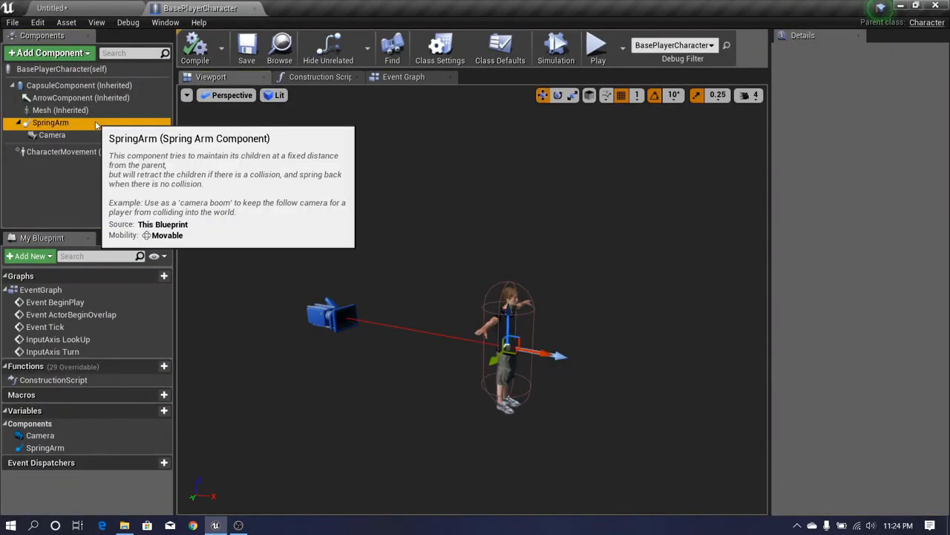
{"action": "right_click_drag", "start_coordinate": [465, 253], "coordinate": [487, 279]}
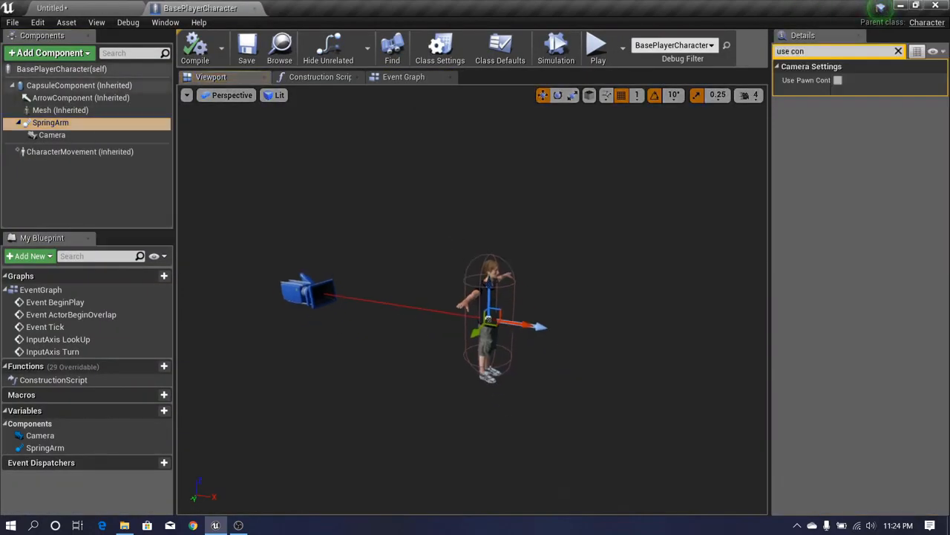
{"action": "left_click", "coordinate": [900, 51]}
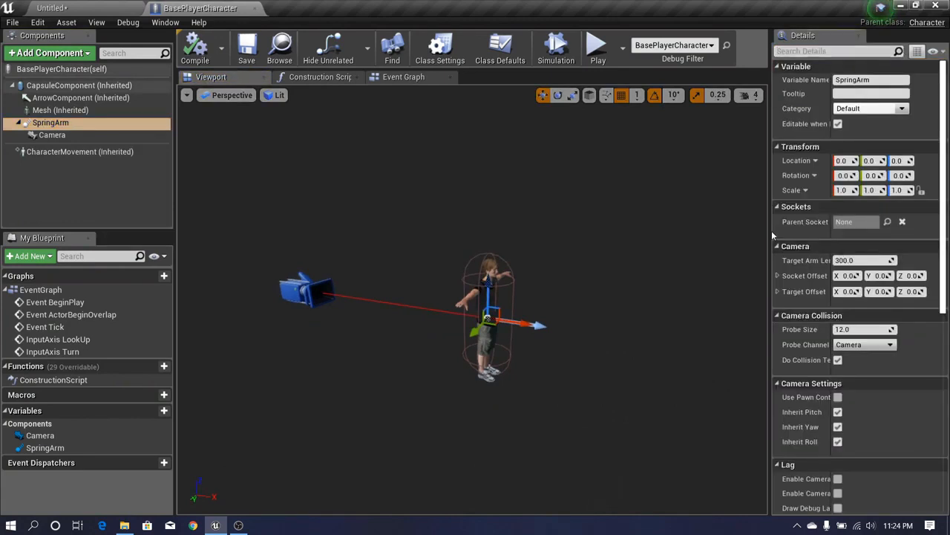
Enable Use Pawn Control Rotation in the SpringArm's camera settings, then compile and save the Blueprint
{"action": "left_click_drag", "start_coordinate": [771, 230], "coordinate": [742, 227]}
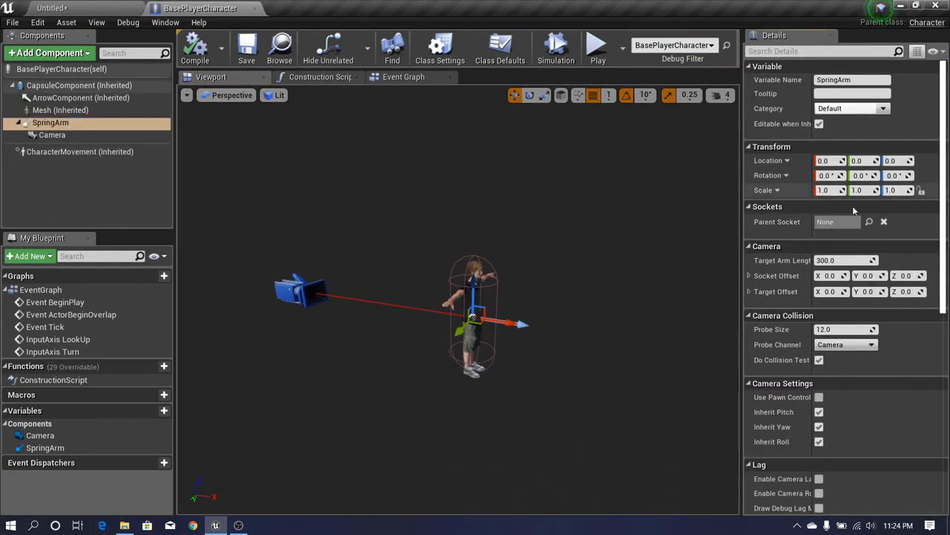
{"action": "scroll", "coordinate": [854, 211], "scroll_direction": "down", "scroll_amount": 3}
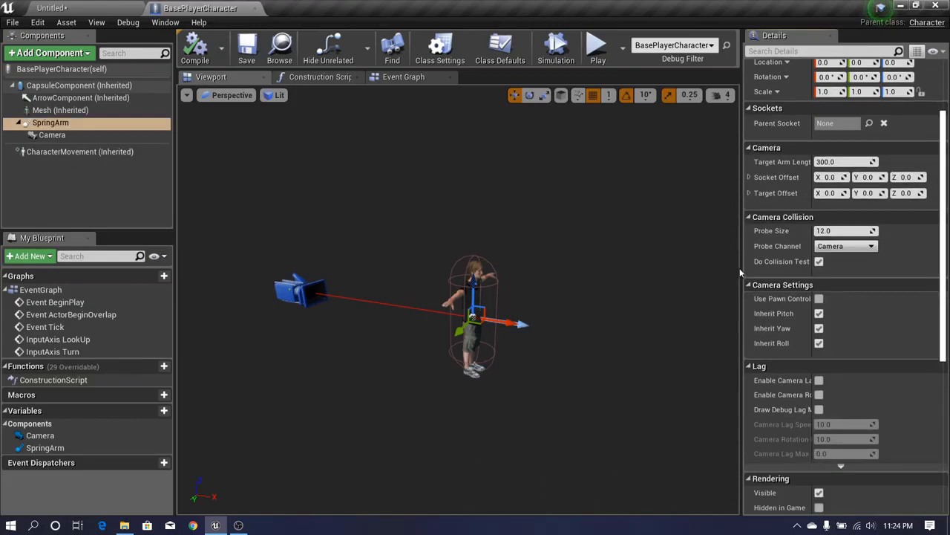
{"action": "left_click_drag", "start_coordinate": [740, 273], "coordinate": [665, 273]}
{"action": "mouse_move", "coordinate": [704, 300]}
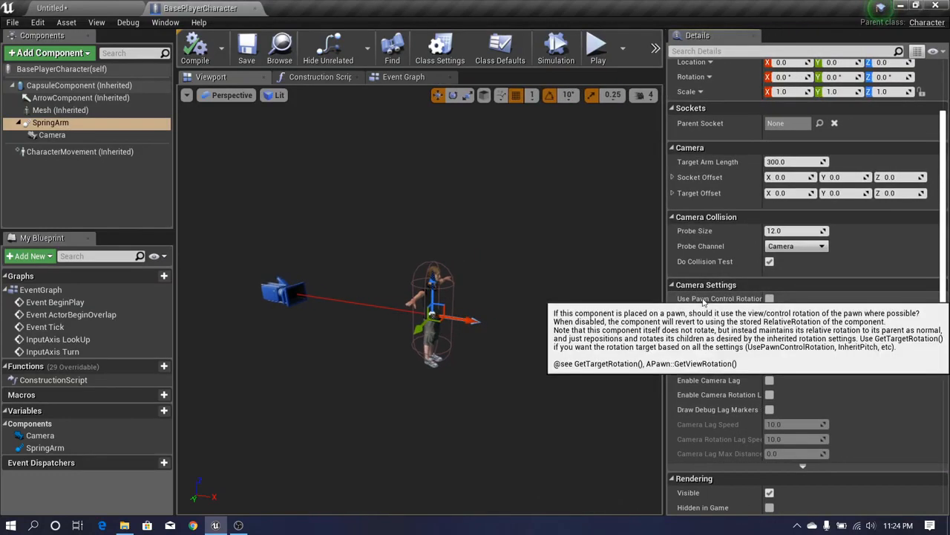
{"action": "left_click", "coordinate": [769, 299]}
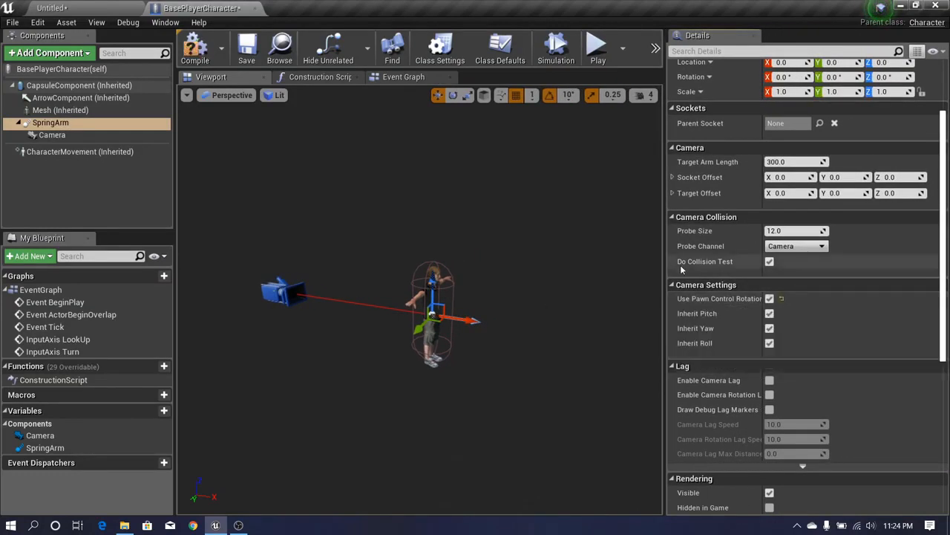
{"action": "left_click_drag", "start_coordinate": [665, 268], "coordinate": [719, 260]}
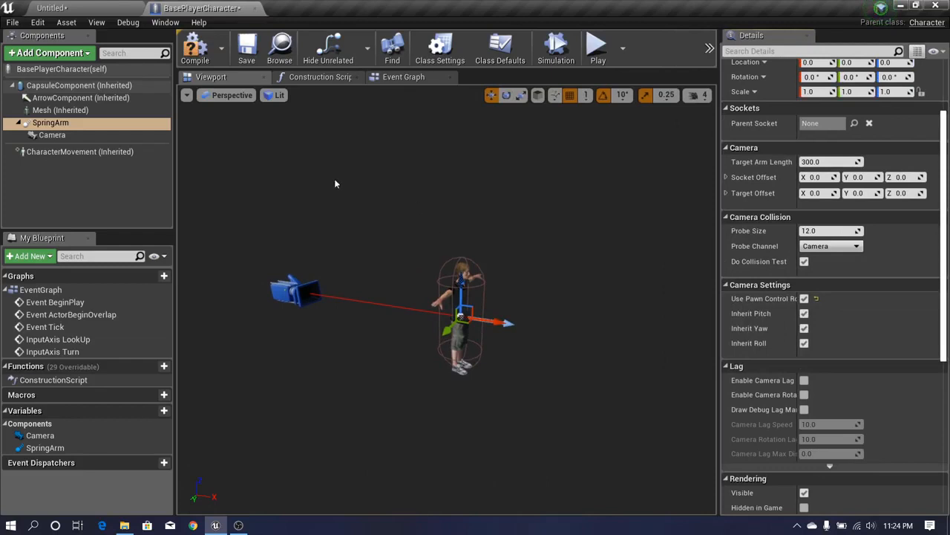
{"action": "left_click", "coordinate": [195, 47]}
{"action": "left_click", "coordinate": [247, 47]}
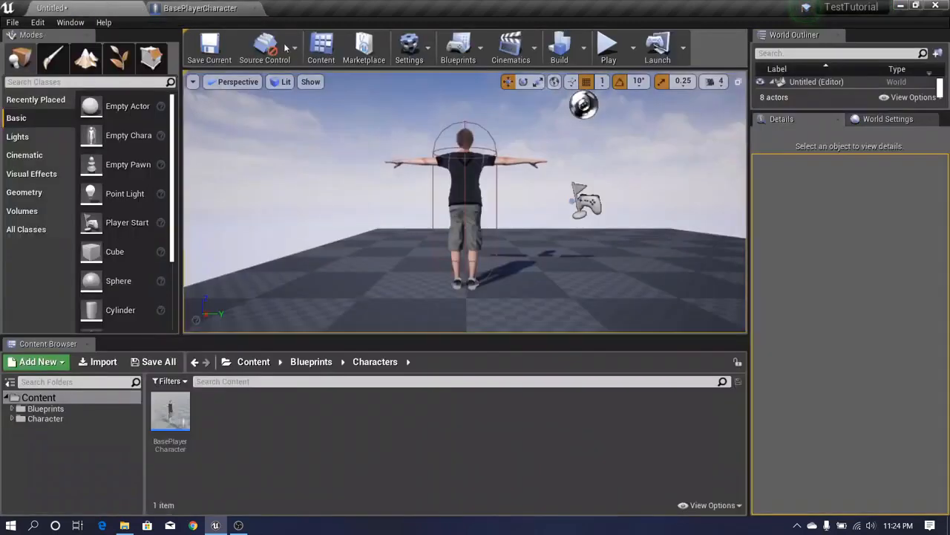
Play the level full screen to test rotating the camera around the character, and stop the play session
{"action": "left_click", "coordinate": [608, 47]}
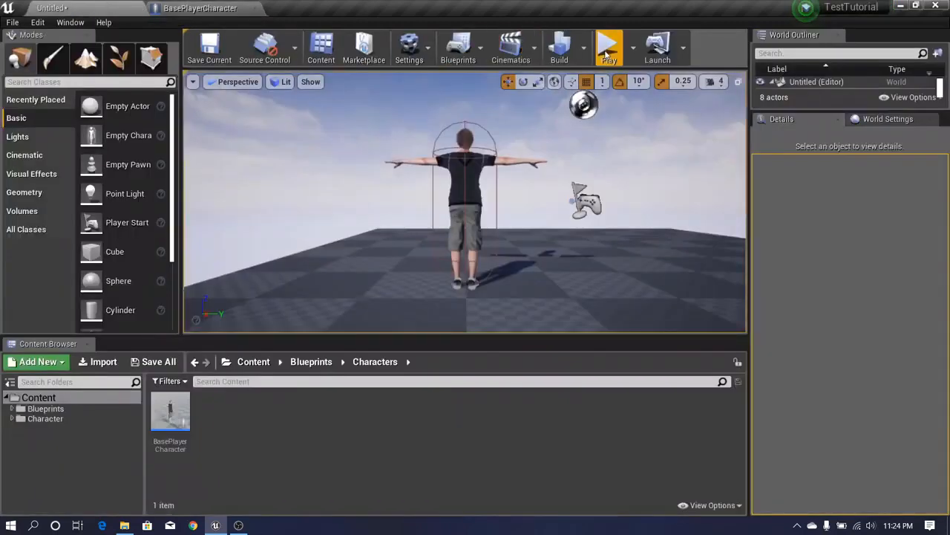
{"action": "key", "text": "F11"}
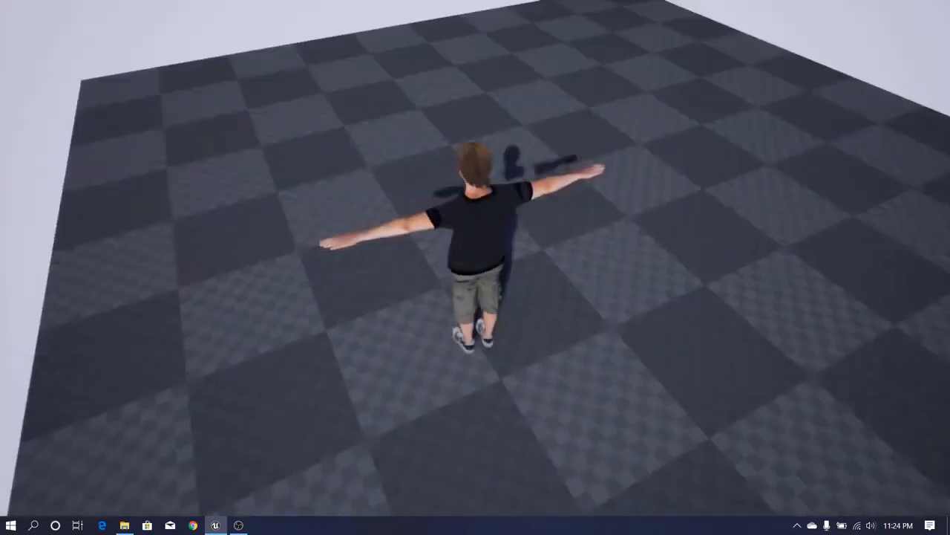
{"action": "key", "text": "F11"}
{"action": "key", "text": "Escape"}
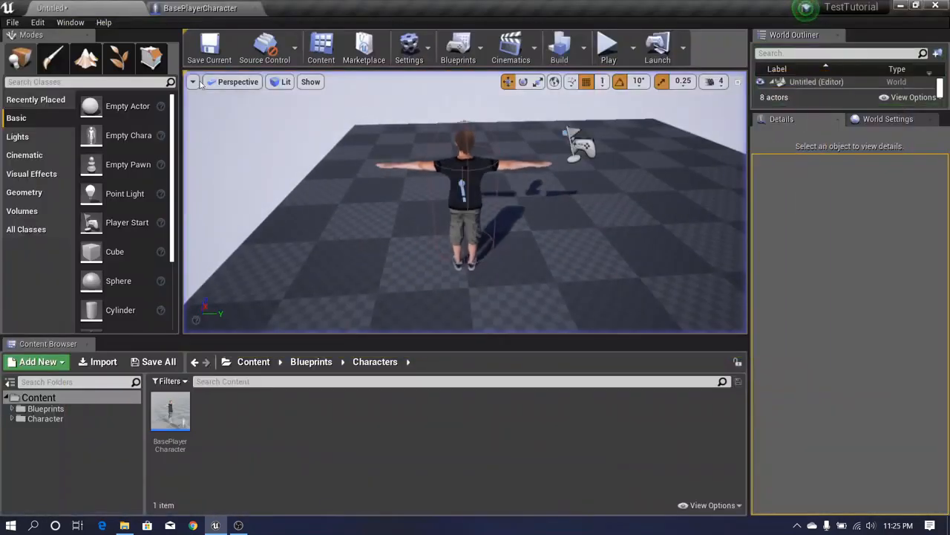
Return to the BasePlayerCharacter Blueprint and clear the component selection
{"action": "left_click", "coordinate": [206, 7]}
{"action": "left_click", "coordinate": [108, 193]}
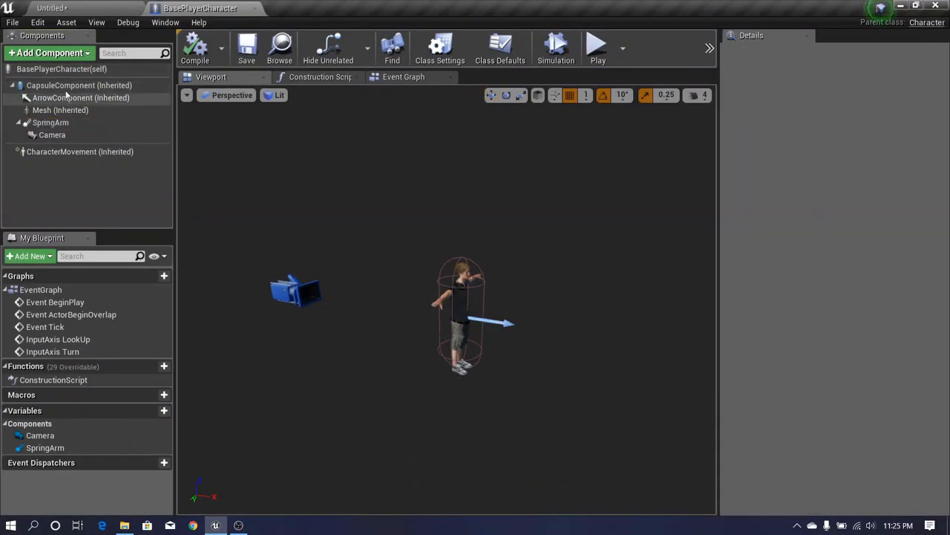
Filter the BasePlayerCharacter root's details by "use con" to find the controller rotation settings
{"action": "left_click", "coordinate": [60, 71]}
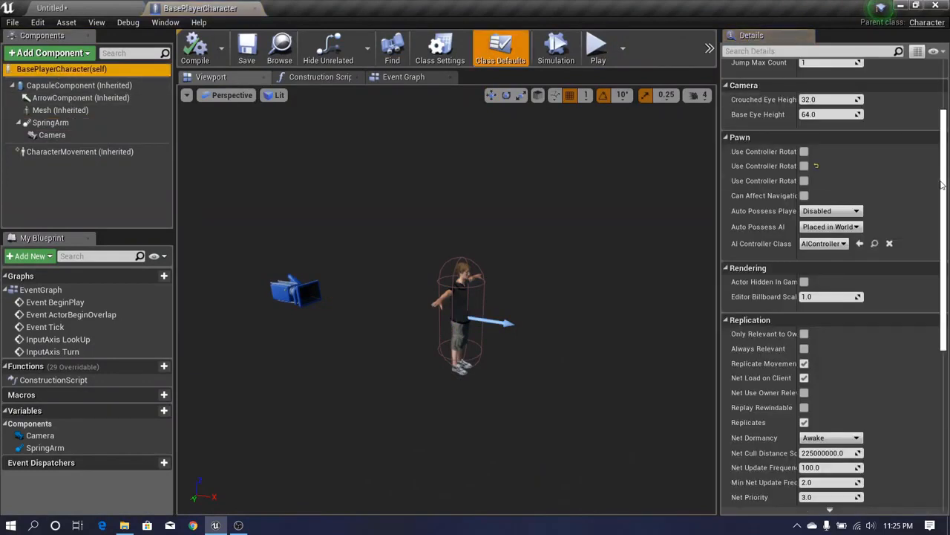
{"action": "left_click_drag", "start_coordinate": [947, 184], "coordinate": [947, 110]}
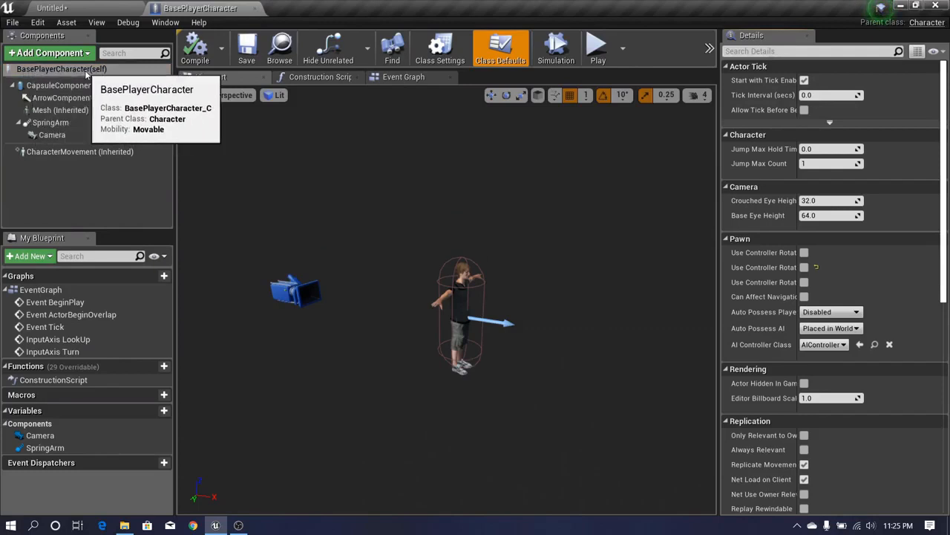
{"action": "left_click", "coordinate": [123, 72]}
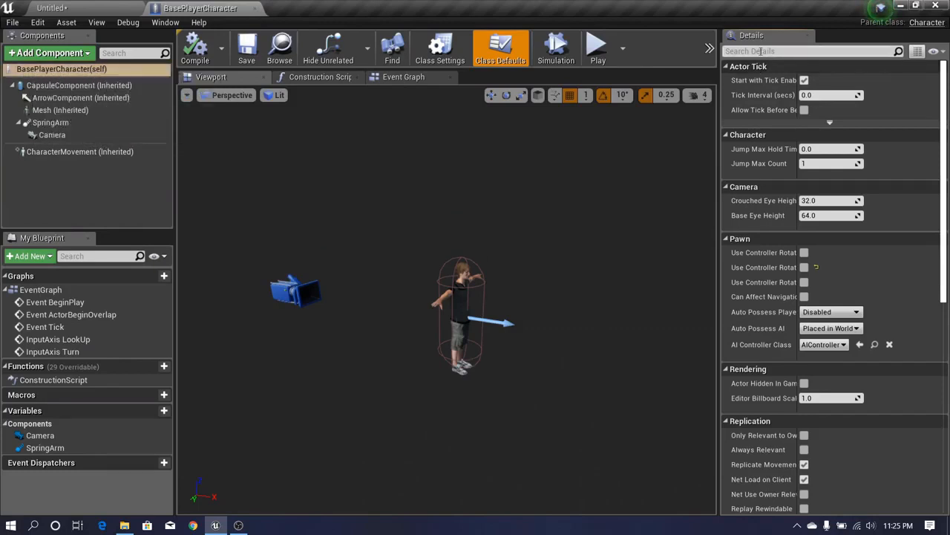
{"action": "left_click", "coordinate": [760, 50]}
{"action": "type", "text": "u"}
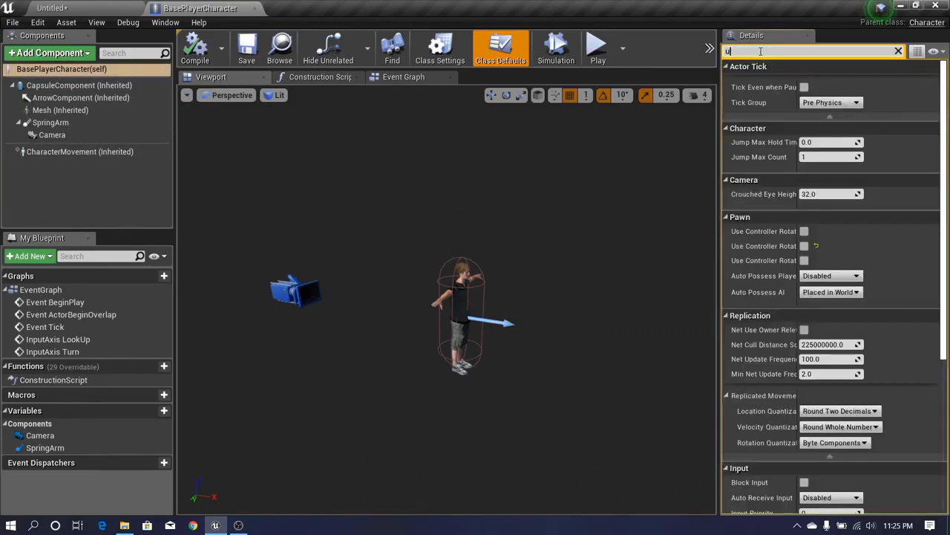
{"action": "type", "text": "se con"}
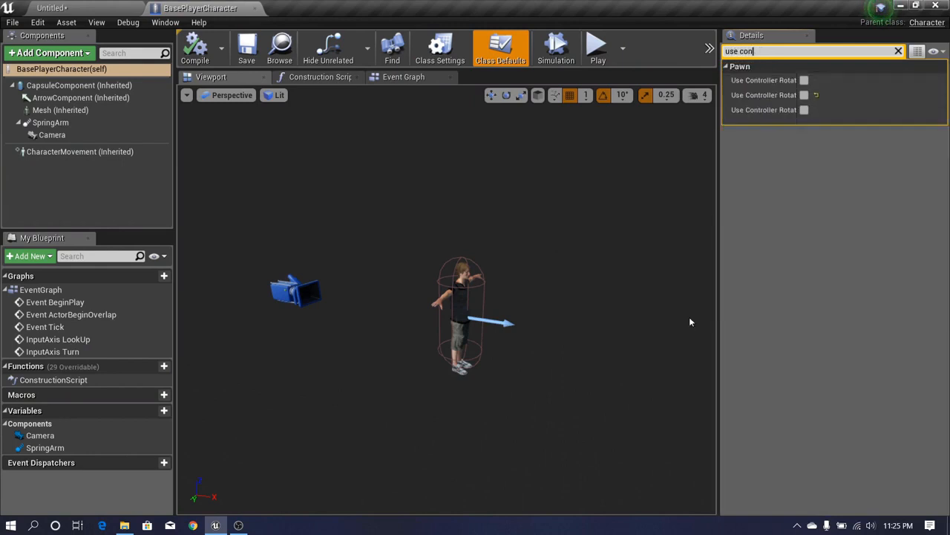
Widen the details area, enable Use Controller Rotation Yaw for the character, and compile the blueprint
{"action": "left_click_drag", "start_coordinate": [717, 306], "coordinate": [659, 334]}
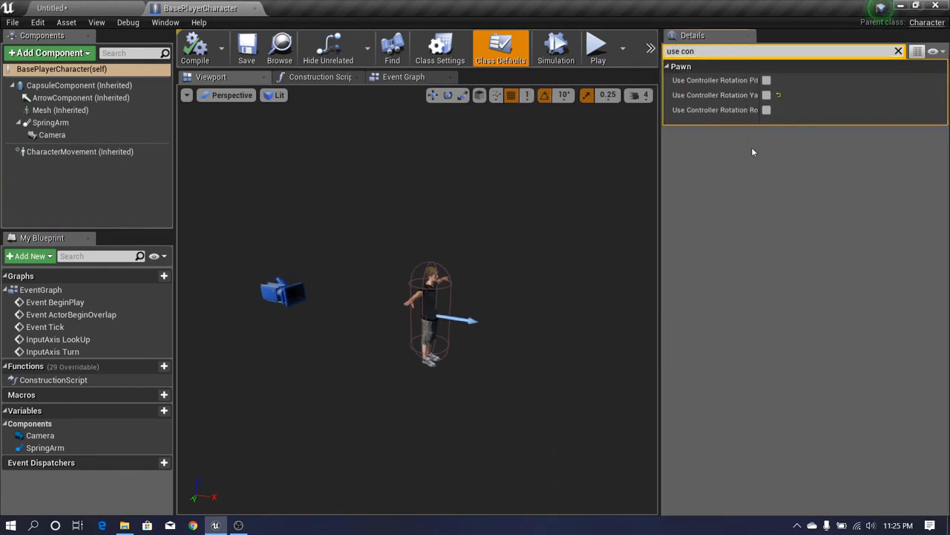
{"action": "left_click_drag", "start_coordinate": [657, 180], "coordinate": [647, 175]}
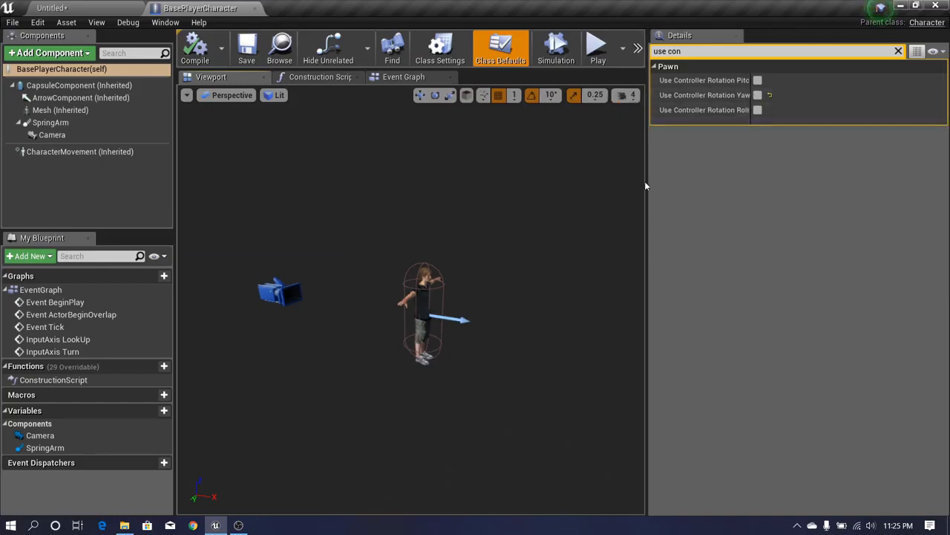
{"action": "left_click_drag", "start_coordinate": [646, 181], "coordinate": [652, 179]}
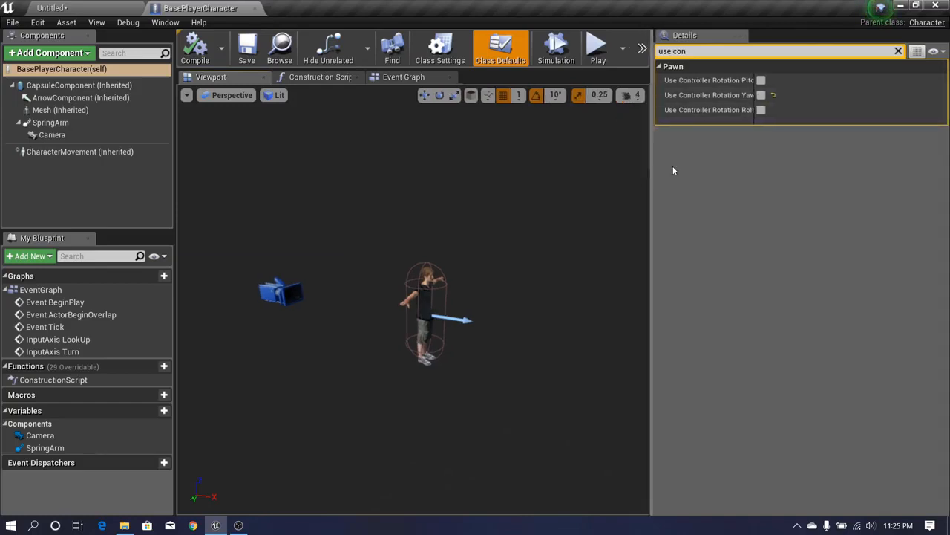
{"action": "left_click", "coordinate": [761, 95]}
{"action": "left_click", "coordinate": [201, 52]}
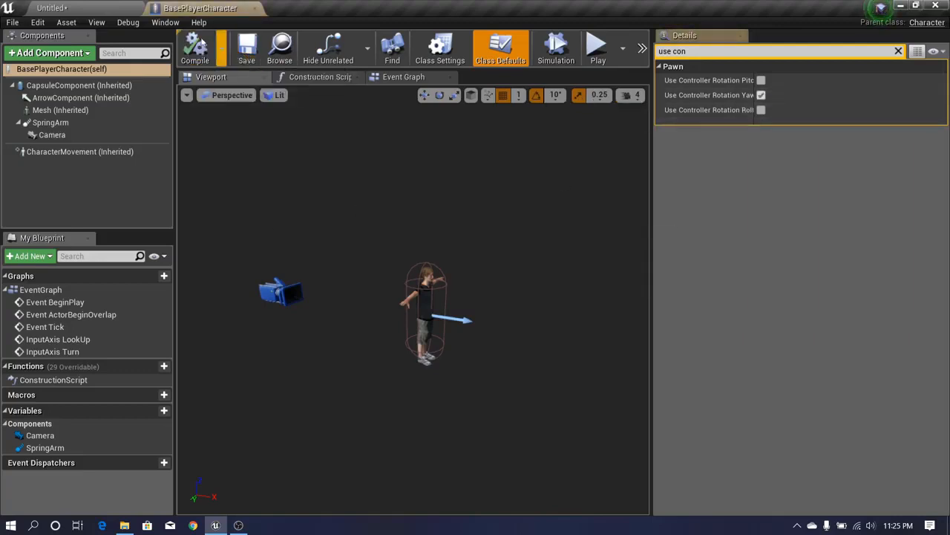
Play the level in full screen and examine how the character turns with the camera when controller yaw rotation is on
{"action": "left_click", "coordinate": [92, 5]}
{"action": "left_click", "coordinate": [607, 43]}
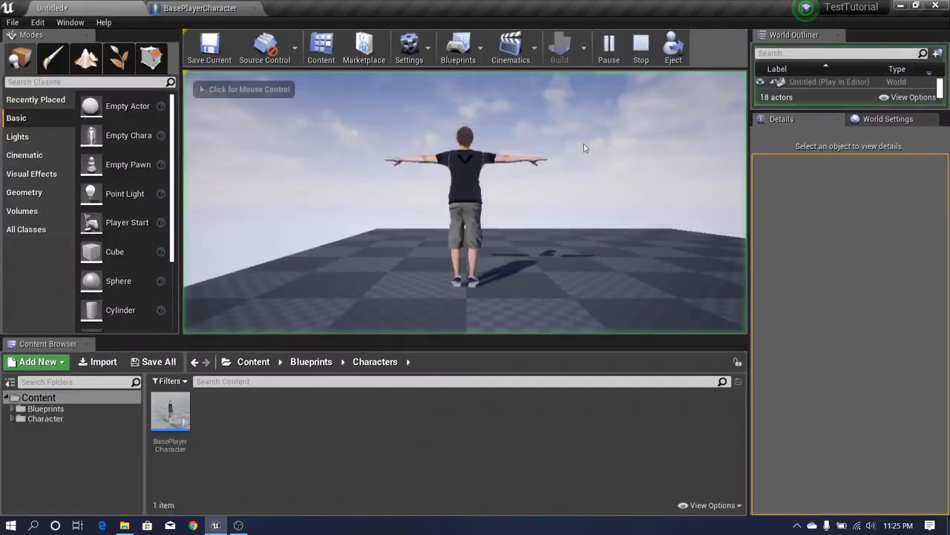
{"action": "key", "text": "F11"}
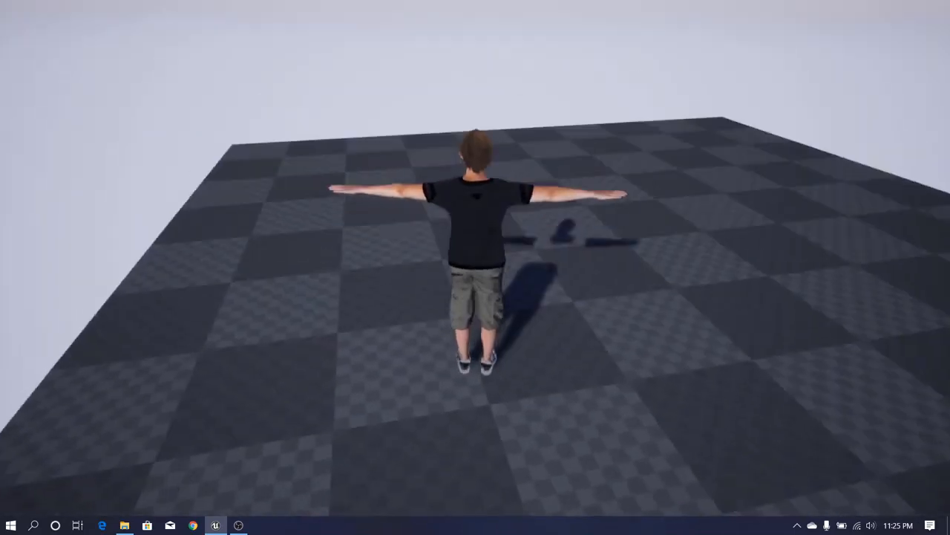
{"action": "key", "text": "Escape"}
Disable Use Controller Rotation Yaw in the BasePlayerCharacter defaults
{"action": "left_click", "coordinate": [175, 7]}
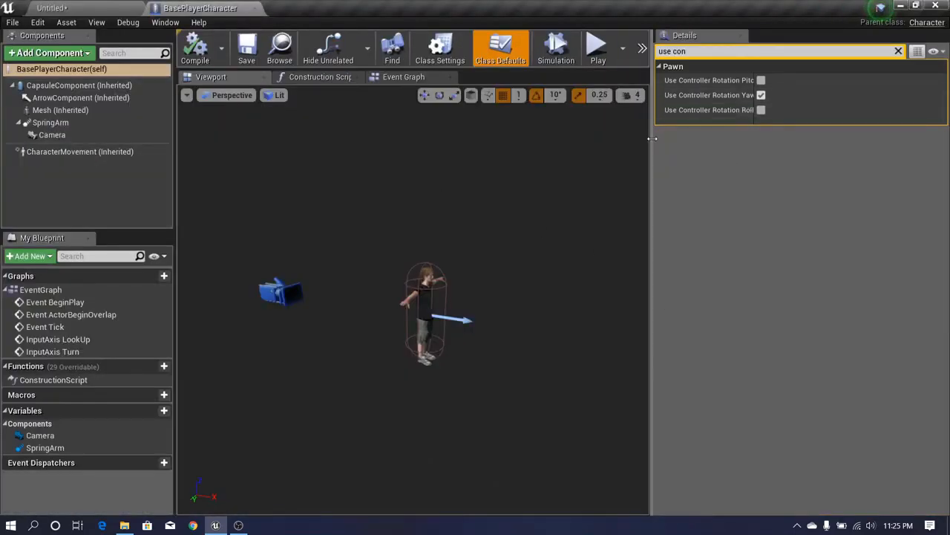
{"action": "left_click_drag", "start_coordinate": [652, 139], "coordinate": [641, 141]}
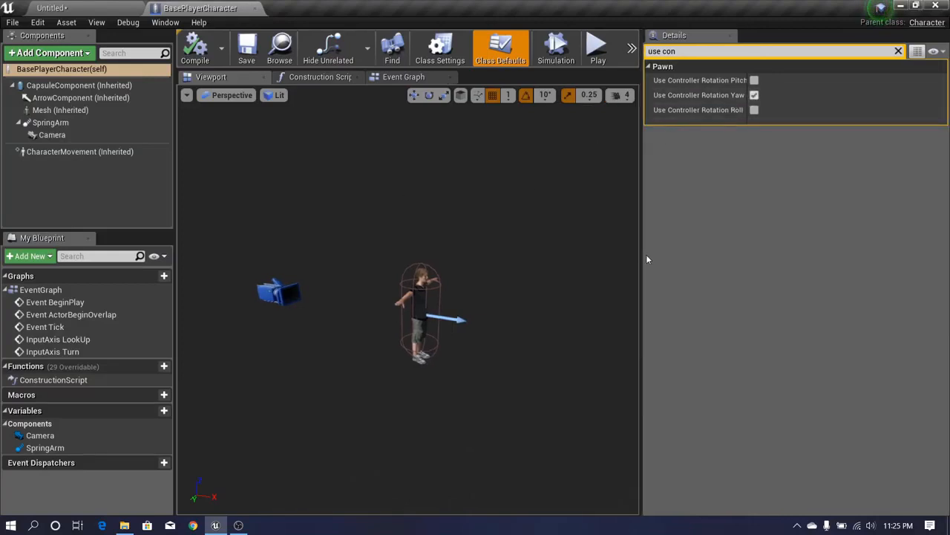
{"action": "left_click_drag", "start_coordinate": [643, 254], "coordinate": [646, 254]}
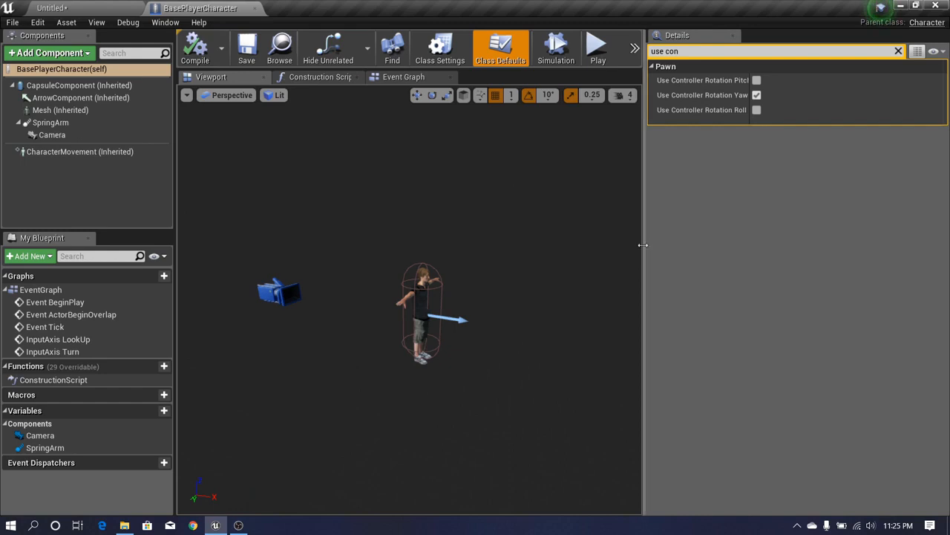
{"action": "left_click_drag", "start_coordinate": [643, 245], "coordinate": [645, 245]}
{"action": "left_click", "coordinate": [112, 6]}
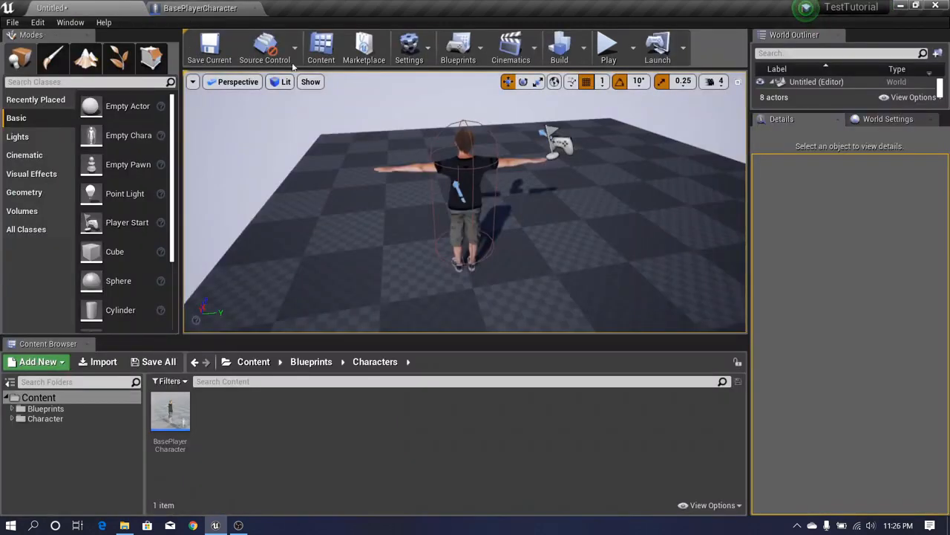
{"action": "left_click", "coordinate": [188, 8]}
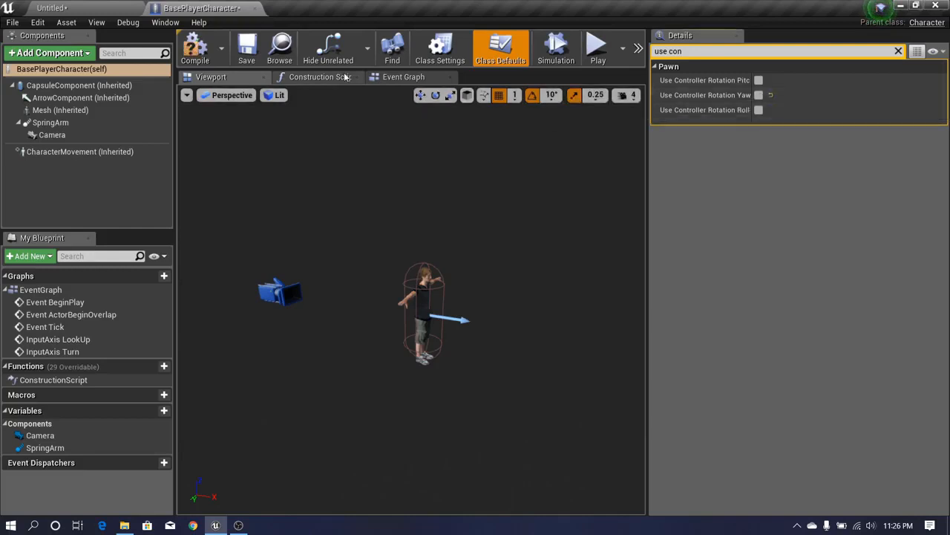
Play the level in full screen again and examine the camera movement around the character with controller yaw rotation off
{"action": "left_click", "coordinate": [588, 47]}
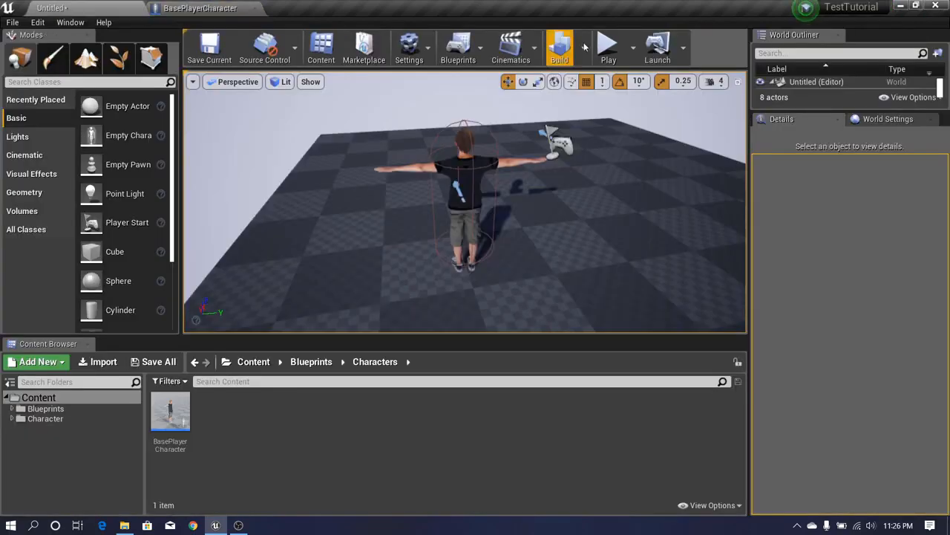
{"action": "key", "text": "F11"}
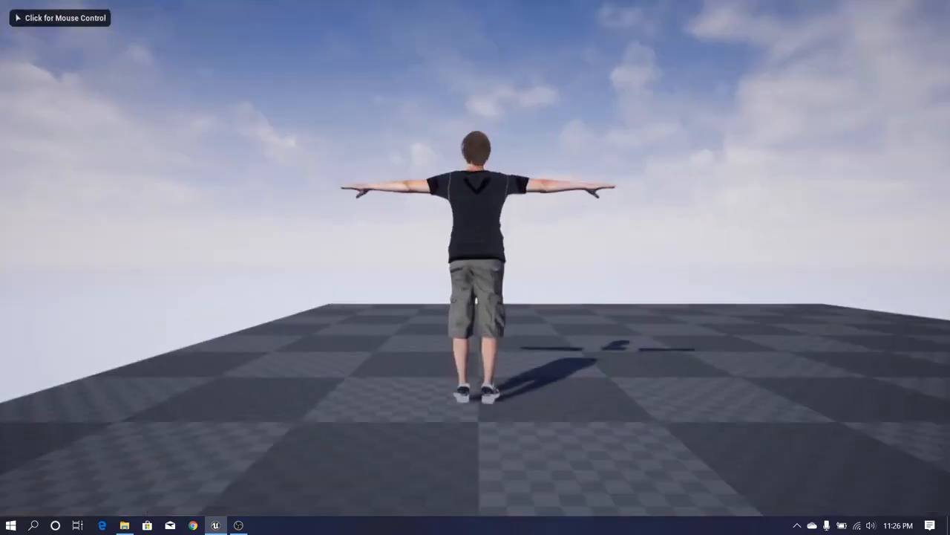
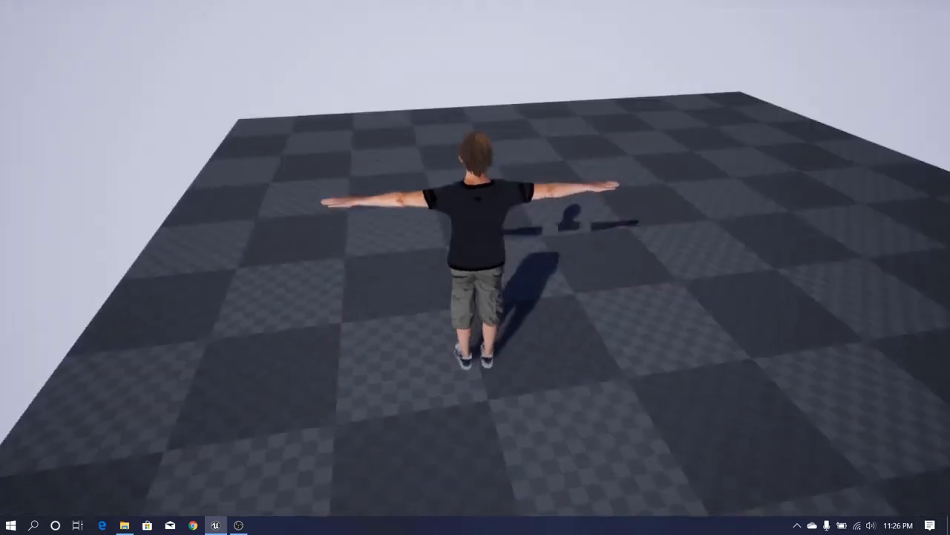
{"action": "key", "text": "Escape"}
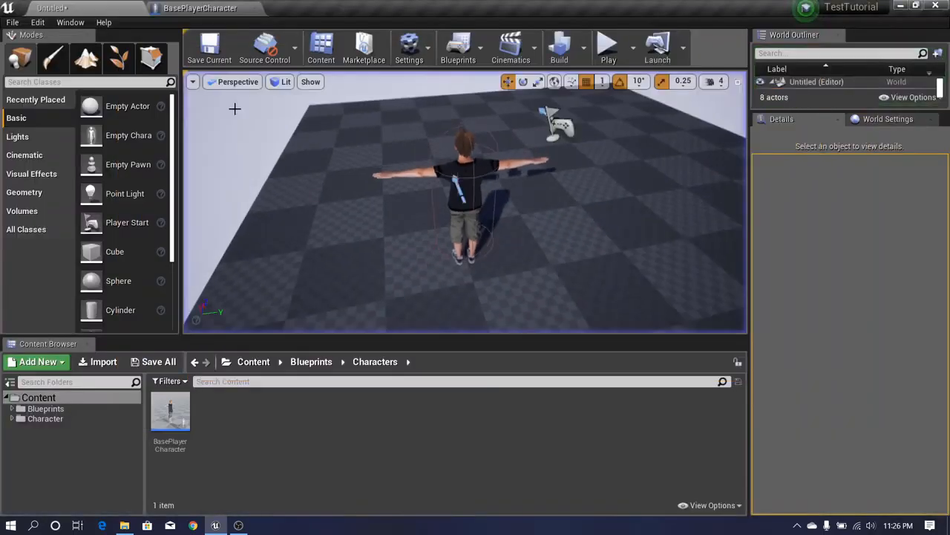
In BasePlayerCharacter's event graph, add a MoveForward input axis event below the InputAxis Turn event and align it
{"action": "left_click", "coordinate": [179, 6]}
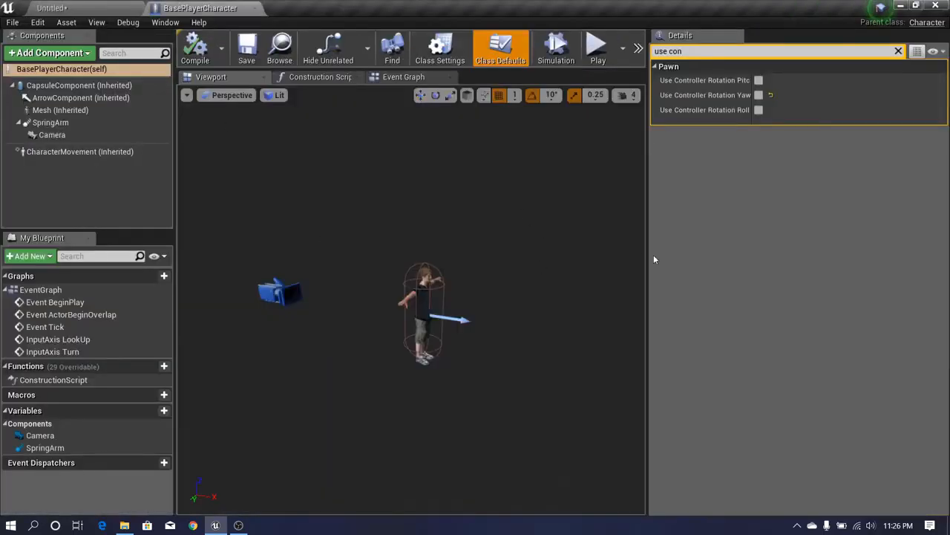
{"action": "left_click_drag", "start_coordinate": [649, 253], "coordinate": [748, 253]}
{"action": "left_click", "coordinate": [403, 78]}
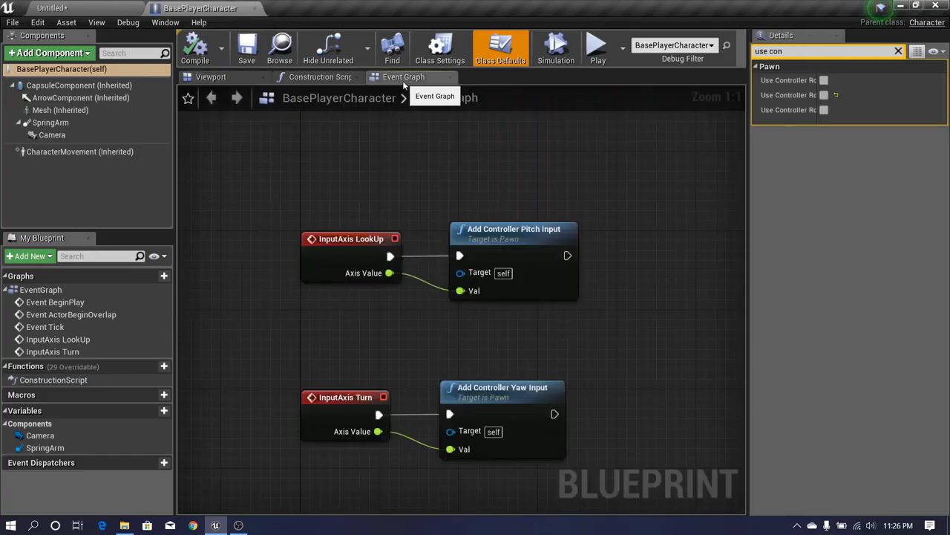
{"action": "right_click_drag", "start_coordinate": [381, 349], "coordinate": [393, 310]}
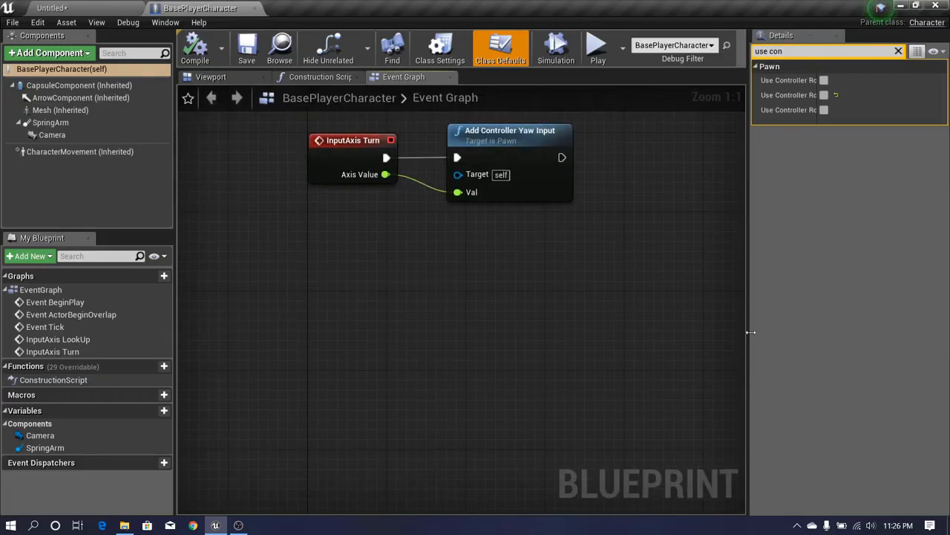
{"action": "left_click_drag", "start_coordinate": [750, 334], "coordinate": [761, 334]}
{"action": "right_click", "coordinate": [321, 290]}
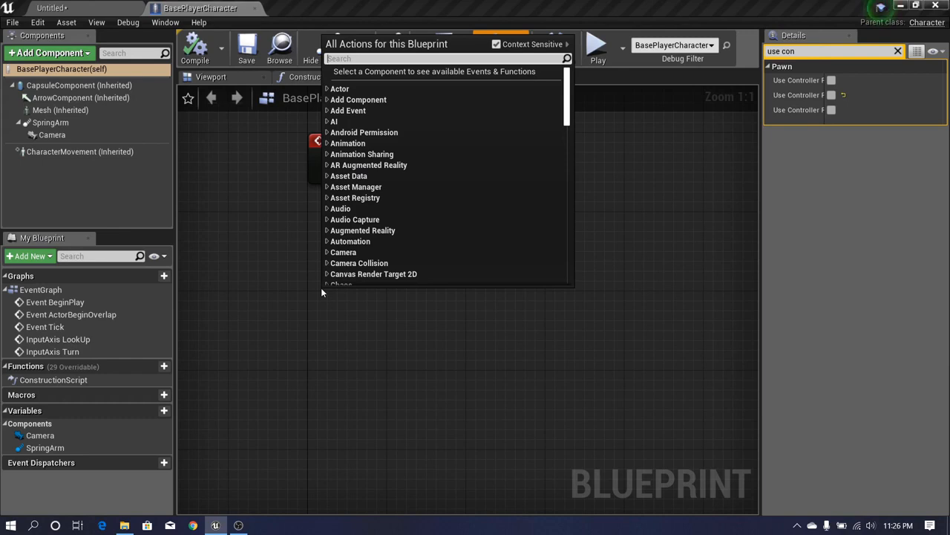
{"action": "type", "text": "movefor"}
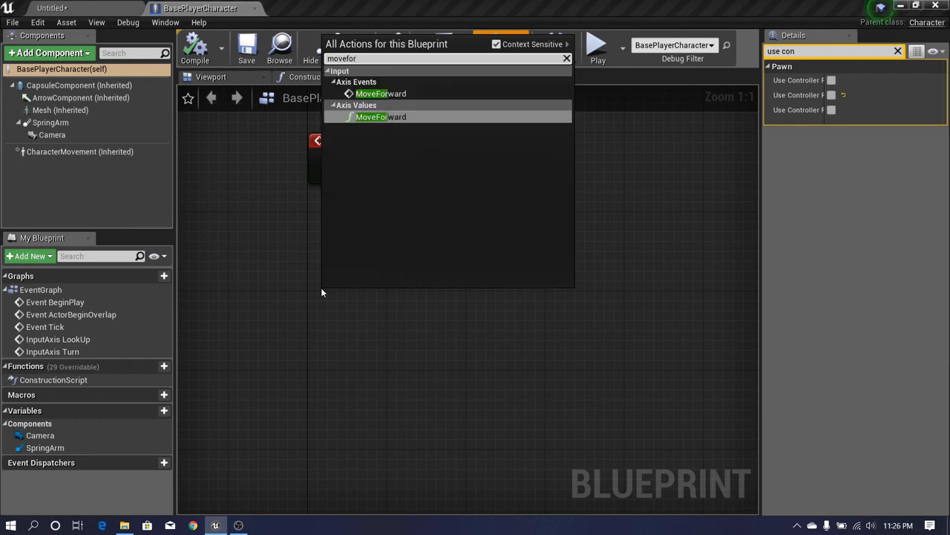
{"action": "left_click", "coordinate": [390, 95]}
{"action": "left_click_drag", "start_coordinate": [374, 305], "coordinate": [365, 307]}
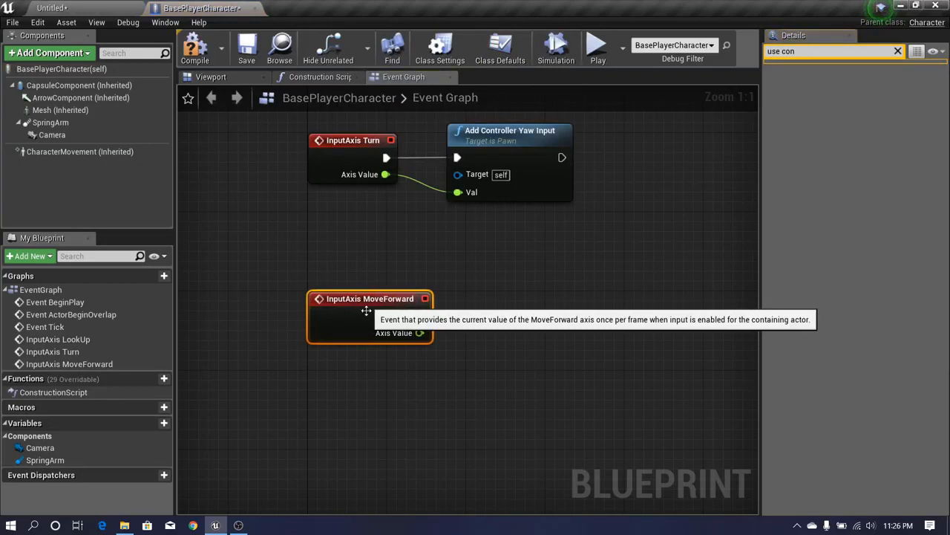
Add a MoveRight input axis event below the InputAxis MoveForward event
{"action": "right_click_drag", "start_coordinate": [334, 495], "coordinate": [352, 362]}
{"action": "right_click", "coordinate": [344, 398]}
{"action": "type", "text": "mo"}
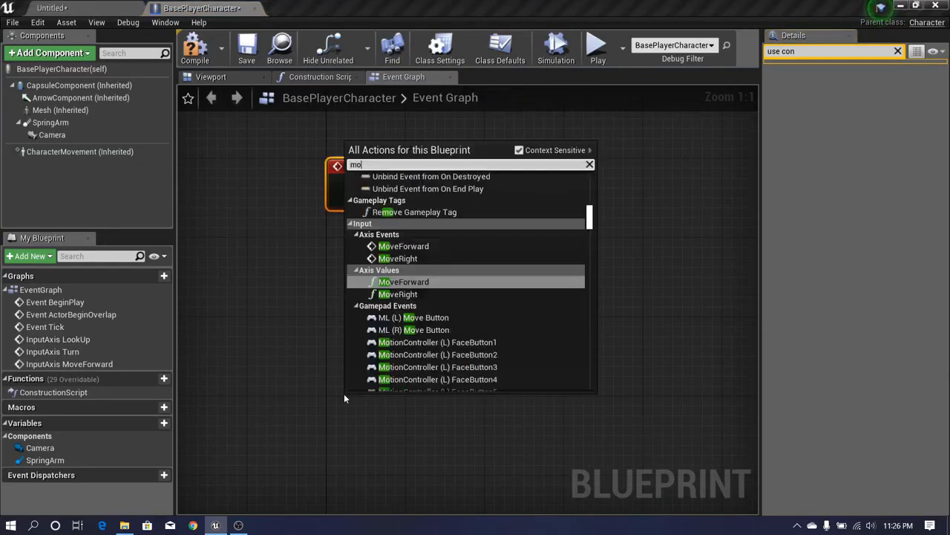
{"action": "type", "text": "ve righ"}
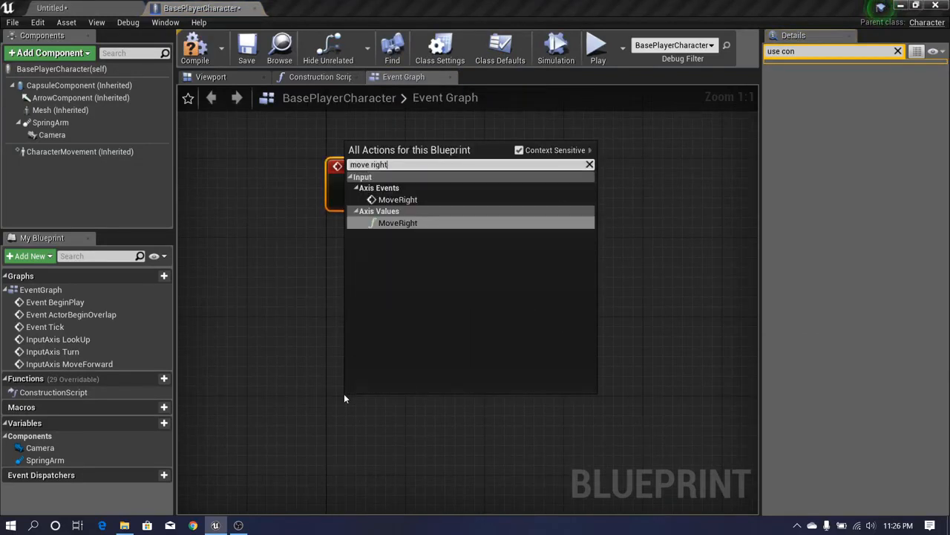
{"action": "type", "text": "t"}
{"action": "key", "text": "Up"}
{"action": "key", "text": "Return"}
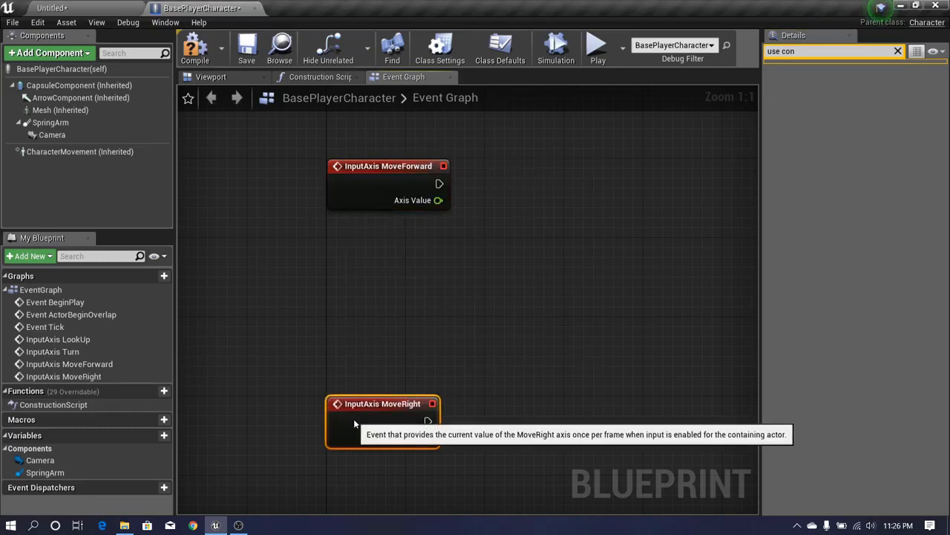
Move the InputAxis MoveRight event further down to leave more room beneath the MoveForward event
{"action": "left_click", "coordinate": [482, 282]}
{"action": "right_click_drag", "start_coordinate": [482, 282], "coordinate": [378, 304]}
{"action": "scroll", "coordinate": [395, 209], "scroll_direction": "down", "scroll_amount": 4}
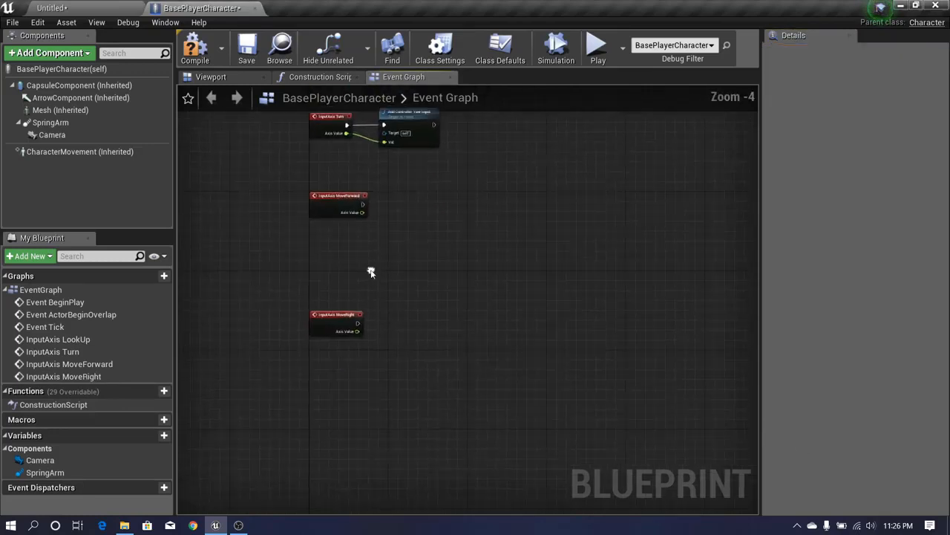
{"action": "scroll", "coordinate": [339, 311], "scroll_direction": "up", "scroll_amount": 2}
{"action": "left_click_drag", "start_coordinate": [328, 320], "coordinate": [331, 380]}
{"action": "left_click", "coordinate": [396, 216]}
Add an Add Movement Input node driven by the execution output of the InputAxis MoveForward event
{"action": "right_click_drag", "start_coordinate": [397, 215], "coordinate": [374, 331]}
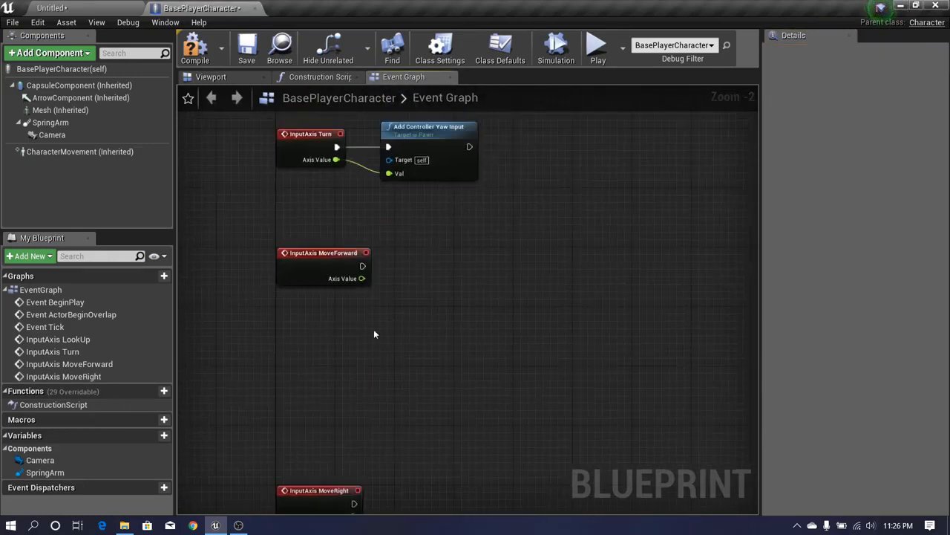
{"action": "scroll", "coordinate": [377, 282], "scroll_direction": "up", "scroll_amount": 2}
{"action": "left_click_drag", "start_coordinate": [432, 265], "coordinate": [531, 264]}
{"action": "left_click", "coordinate": [490, 290]}
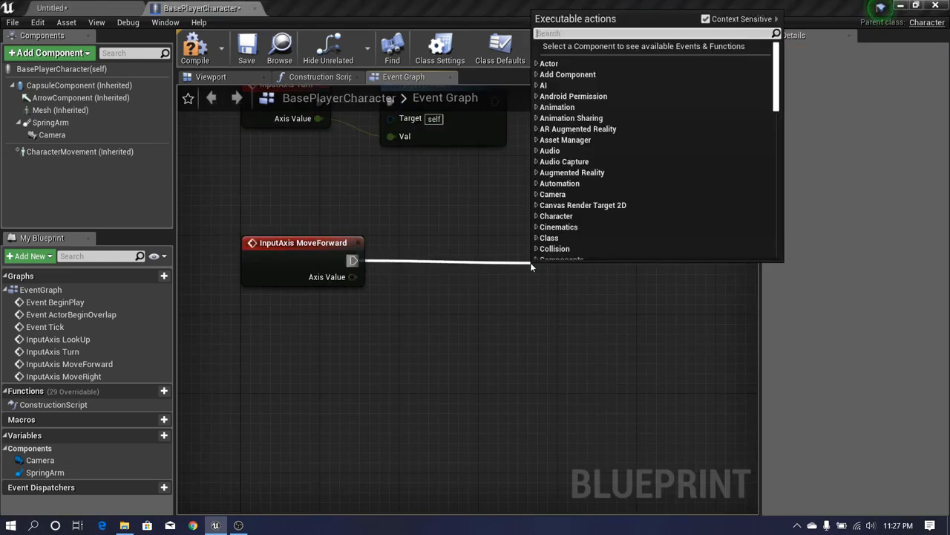
{"action": "type", "text": "movemen"}
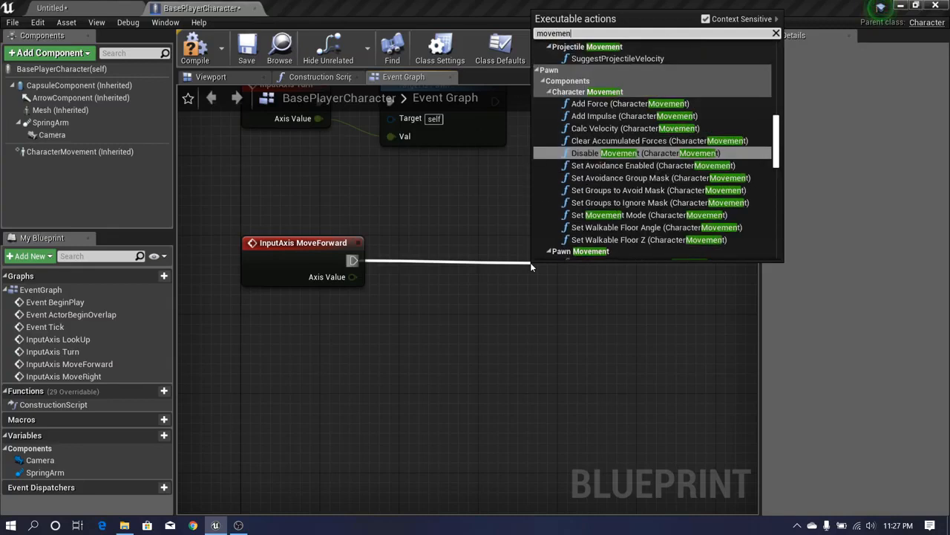
{"action": "type", "text": "t i"}
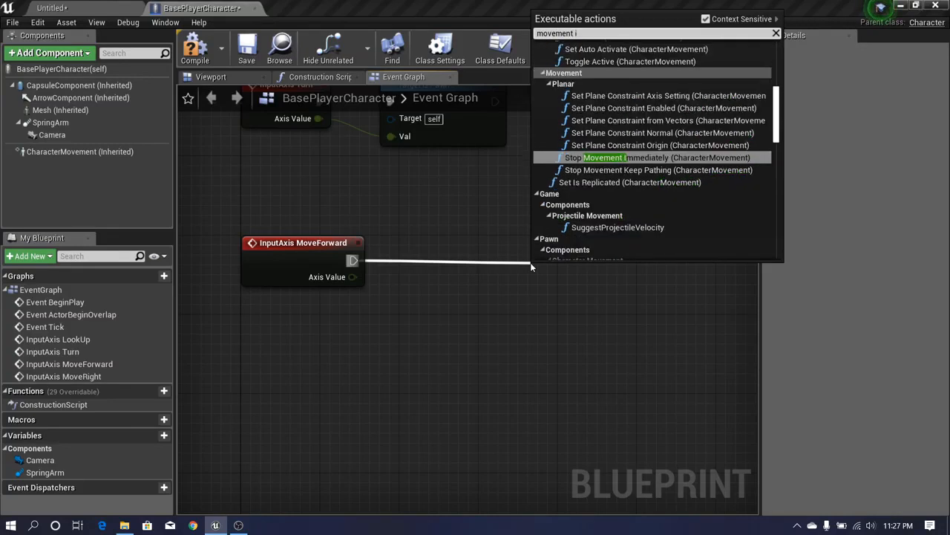
{"action": "type", "text": "n"}
{"action": "left_click", "coordinate": [609, 142]}
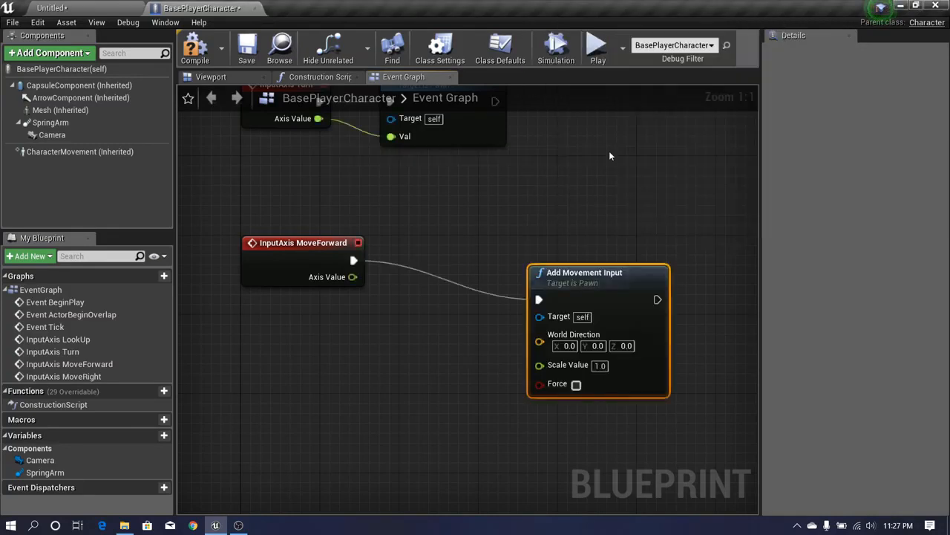
Move the Add Movement Input node farther along InputAxis MoveForward's execution line and paste a copy driven by InputAxis MoveRight's execution output
{"action": "right_click_drag", "start_coordinate": [610, 156], "coordinate": [562, 144]}
{"action": "left_click_drag", "start_coordinate": [535, 271], "coordinate": [659, 241]}
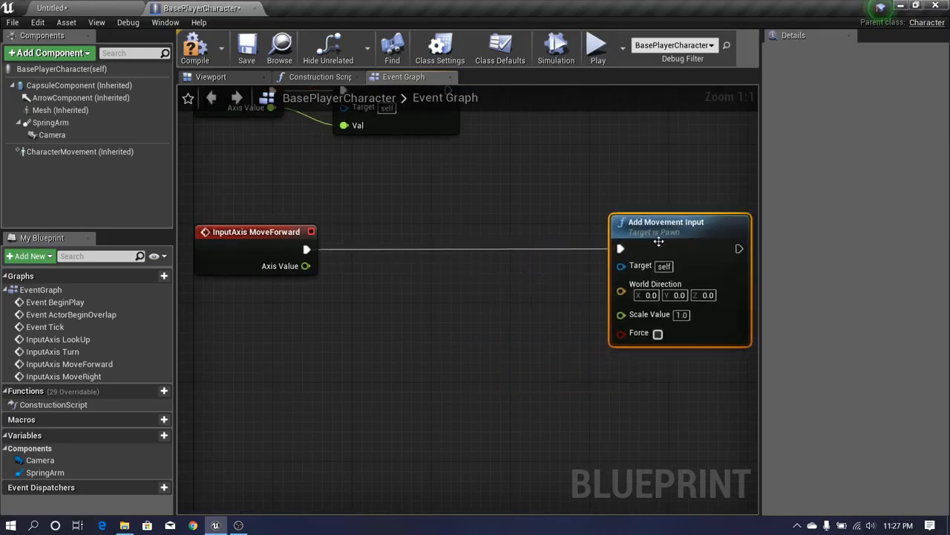
{"action": "scroll", "coordinate": [517, 375], "scroll_direction": "down", "scroll_amount": 2}
{"action": "right_click_drag", "start_coordinate": [544, 508], "coordinate": [517, 380]}
{"action": "scroll", "coordinate": [517, 380], "scroll_direction": "up", "scroll_amount": 1}
{"action": "key", "text": "ctrl+v"}
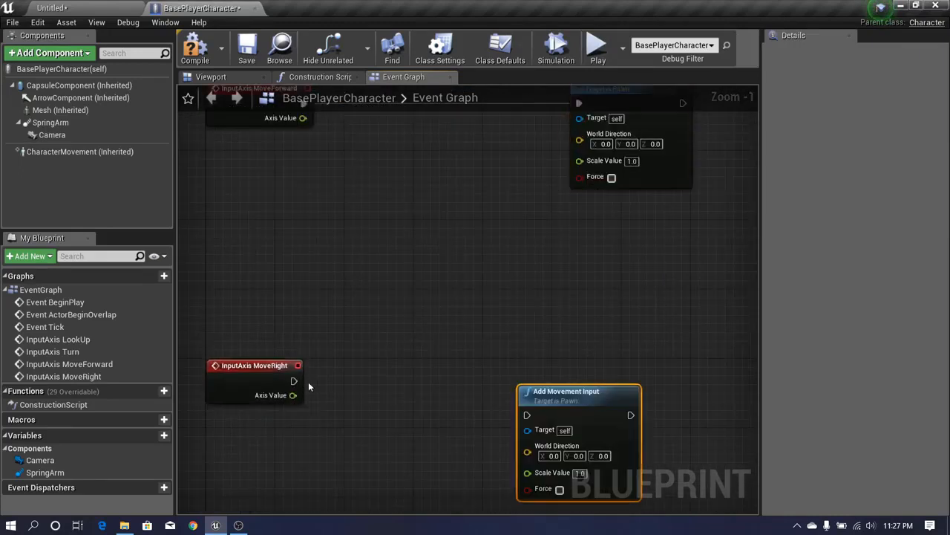
{"action": "left_click_drag", "start_coordinate": [570, 404], "coordinate": [649, 370]}
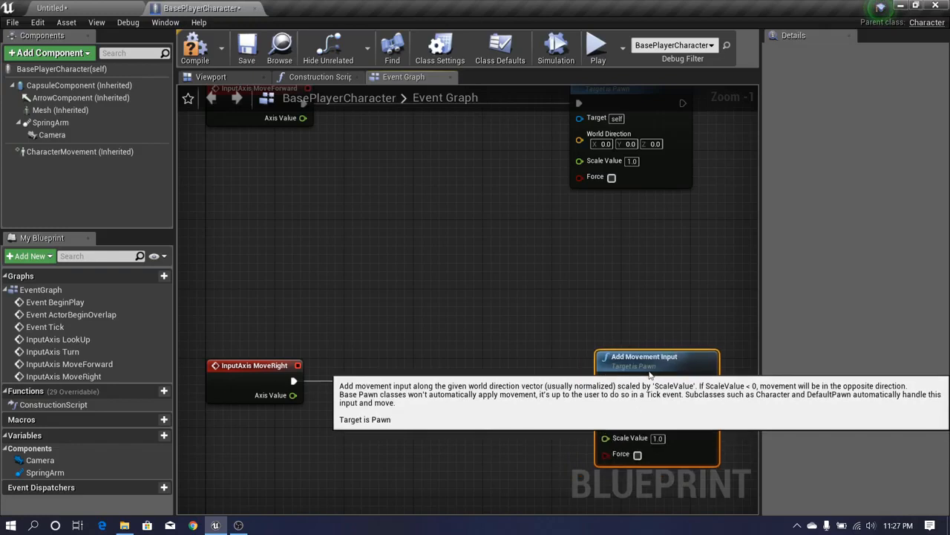
{"action": "left_click", "coordinate": [550, 334]}
Connect the Axis Value of InputAxis MoveForward and of InputAxis MoveRight to the Scale Value of their respective Add Movement Input nodes
{"action": "right_click_drag", "start_coordinate": [344, 402], "coordinate": [343, 483]}
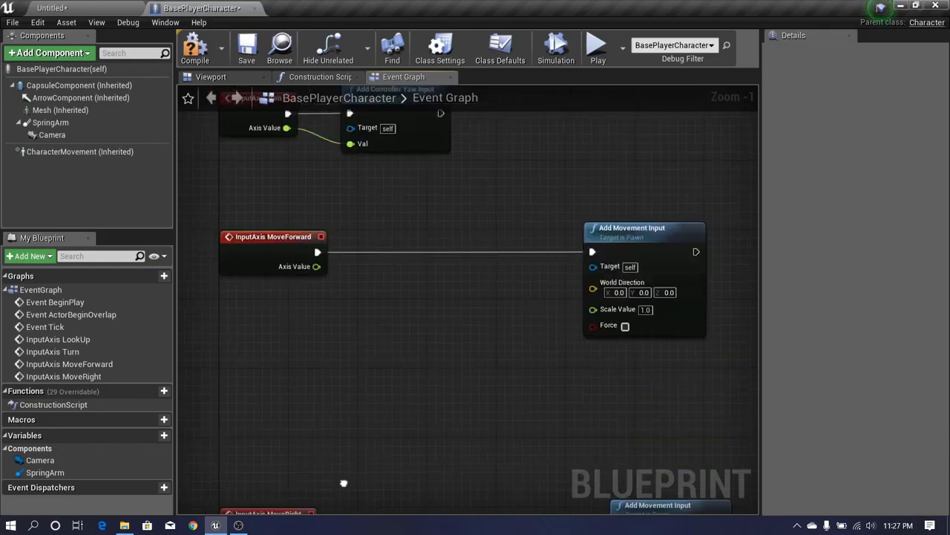
{"action": "left_click_drag", "start_coordinate": [610, 312], "coordinate": [610, 310]}
{"action": "right_click_drag", "start_coordinate": [479, 426], "coordinate": [463, 293]}
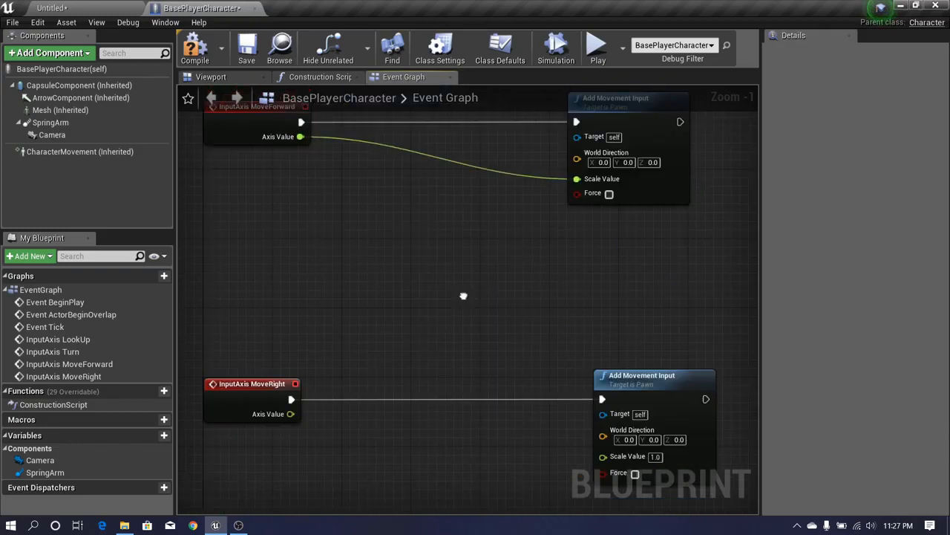
{"action": "left_click_drag", "start_coordinate": [291, 409], "coordinate": [647, 453]}
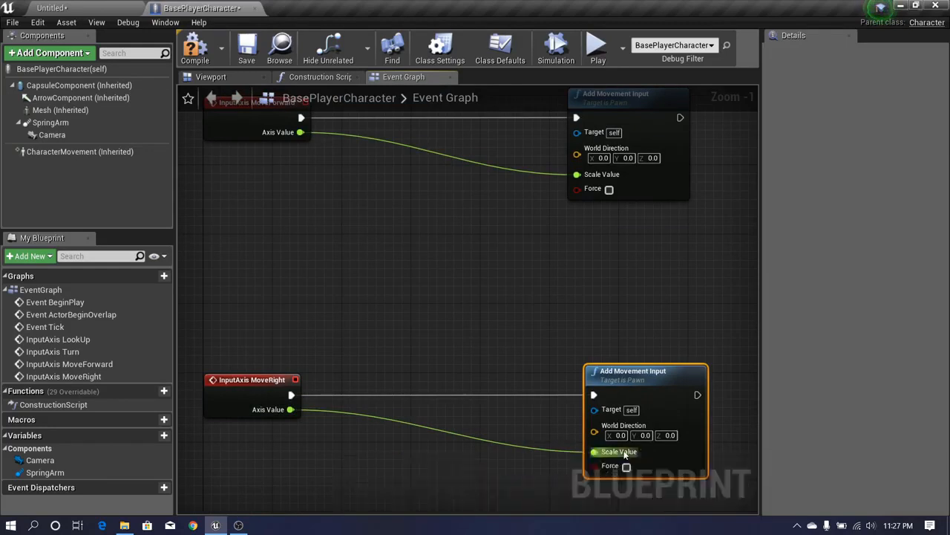
{"action": "left_click", "coordinate": [533, 357]}
Look over the LookUp, Turn, MoveForward and MoveRight input axis chains in the event graph
{"action": "scroll", "coordinate": [533, 357], "scroll_direction": "down", "scroll_amount": 2}
{"action": "right_click_drag", "start_coordinate": [495, 305], "coordinate": [487, 509]}
{"action": "mouse_move", "coordinate": [461, 343]}
{"action": "right_mouse_down"}
{"action": "mouse_move", "coordinate": [458, 471]}
{"action": "mouse_move", "coordinate": [469, 356]}
{"action": "right_mouse_up"}
{"action": "scroll", "coordinate": [470, 355], "scroll_direction": "up", "scroll_amount": 1}
{"action": "scroll", "coordinate": [470, 360], "scroll_direction": "down", "scroll_amount": 3}
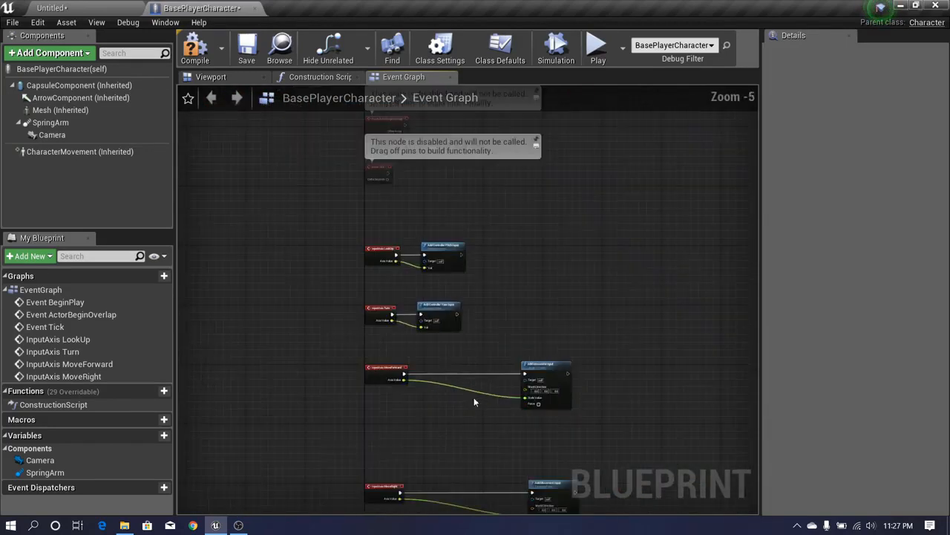
{"action": "right_click_drag", "start_coordinate": [473, 394], "coordinate": [434, 488]}
{"action": "scroll", "coordinate": [441, 319], "scroll_direction": "up", "scroll_amount": 3}
{"action": "scroll", "coordinate": [438, 316], "scroll_direction": "down", "scroll_amount": 2}
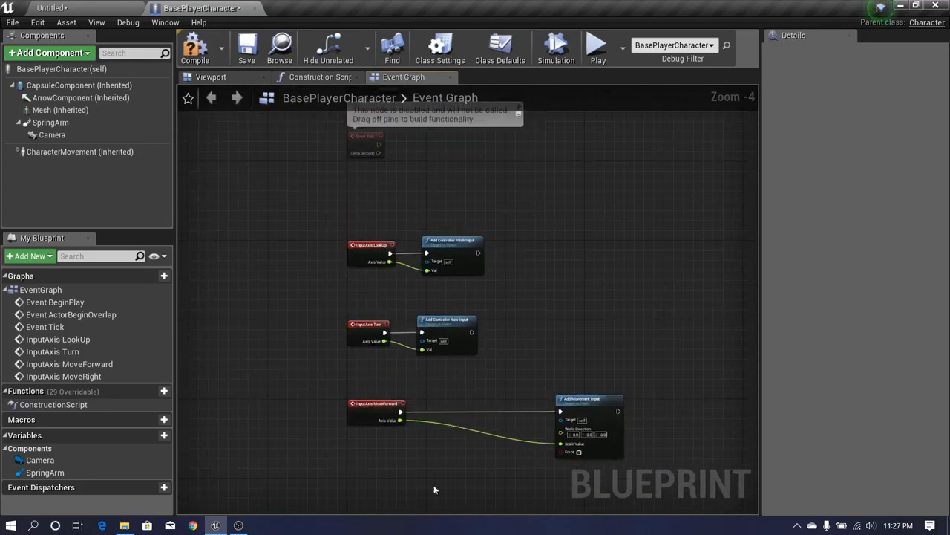
Compile the BasePlayerCharacter blueprint and play-test the character's camera rotation full screen from the level editor
{"action": "left_click", "coordinate": [194, 55]}
{"action": "left_click", "coordinate": [55, 8]}
{"action": "left_click", "coordinate": [607, 49]}
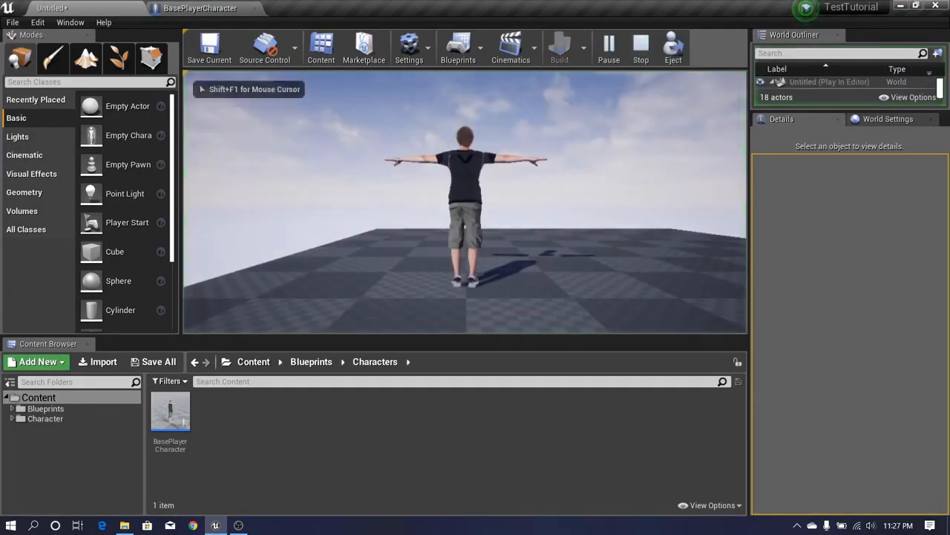
{"action": "key", "text": "shift+F1"}
{"action": "key", "text": "F11"}
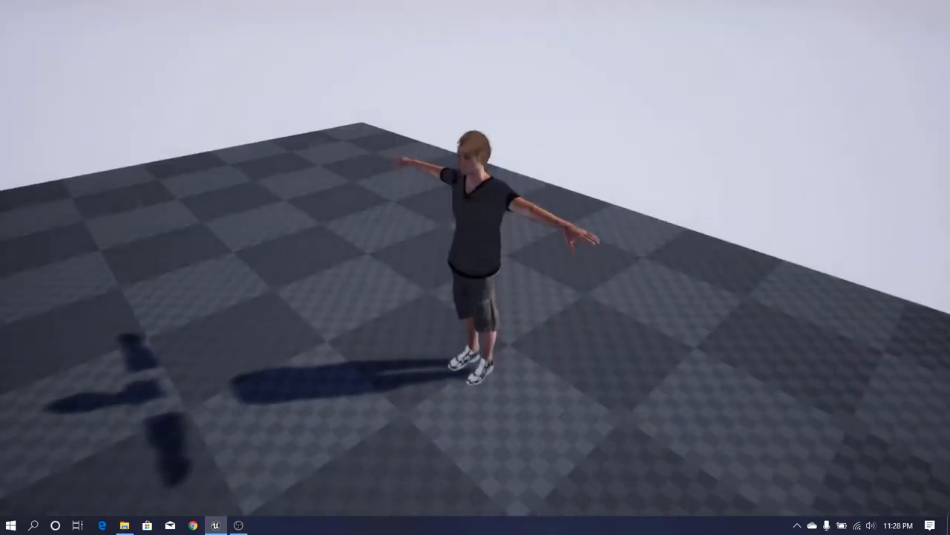
{"action": "key", "text": "Escape"}
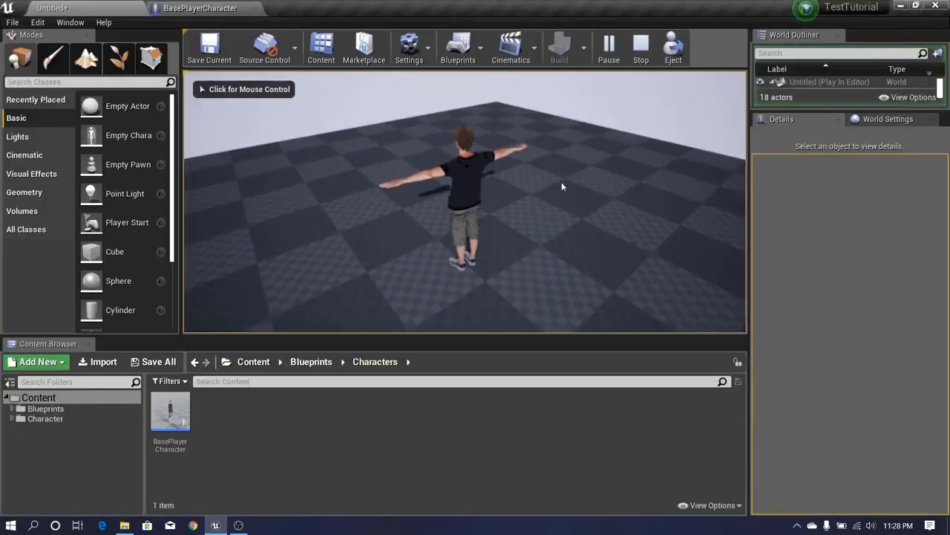
Bring up the axis mappings in the project's Input settings and open the LookUp mapping's Mouse Y scale for editing
{"action": "left_click", "coordinate": [39, 22]}
{"action": "left_click", "coordinate": [64, 198]}
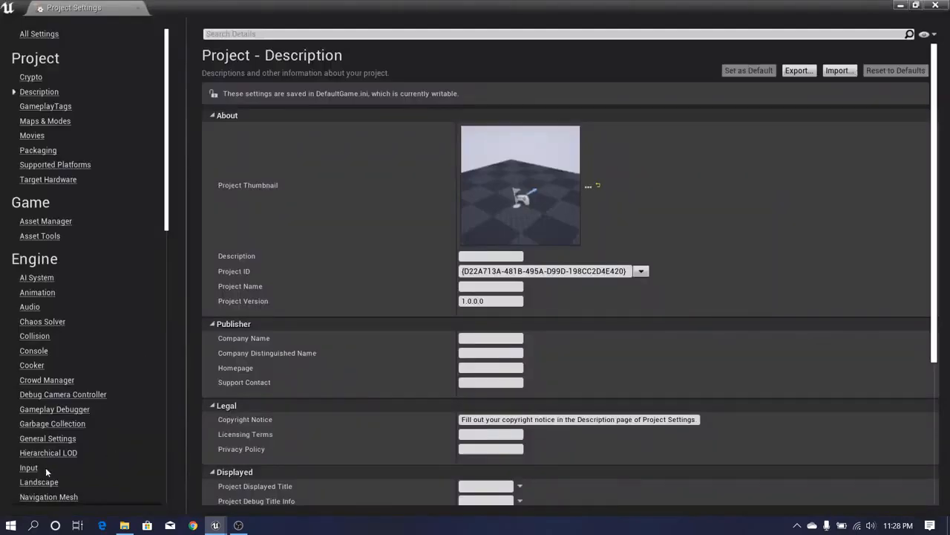
{"action": "left_click", "coordinate": [28, 467]}
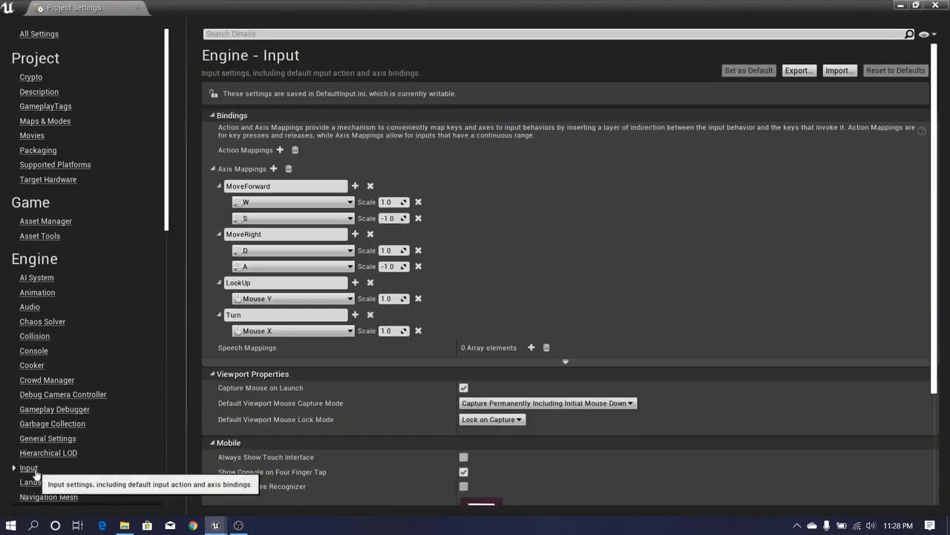
{"action": "scroll", "coordinate": [432, 274], "scroll_direction": "down", "scroll_amount": 3}
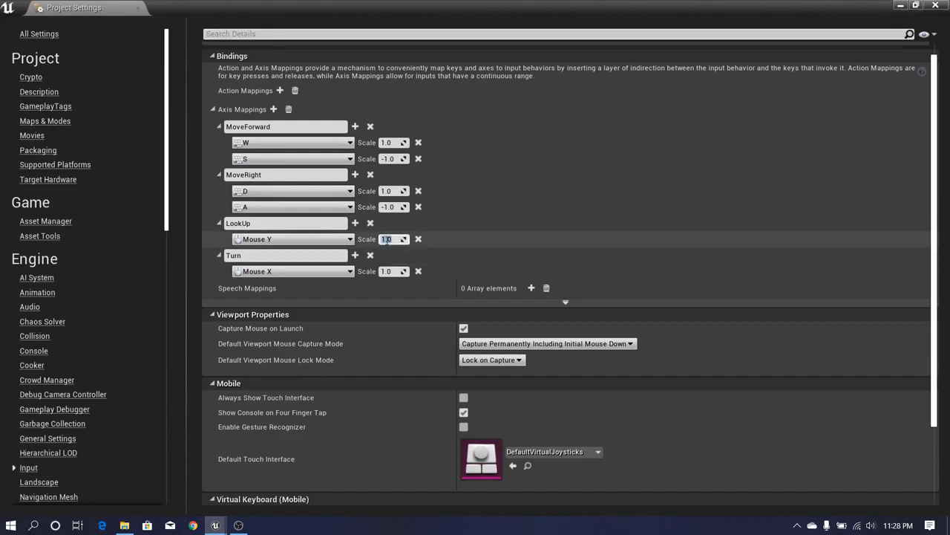
{"action": "left_click", "coordinate": [138, 6]}
Play the level full screen again to check how the camera rotates around the character, and end the session
{"action": "left_click", "coordinate": [609, 46]}
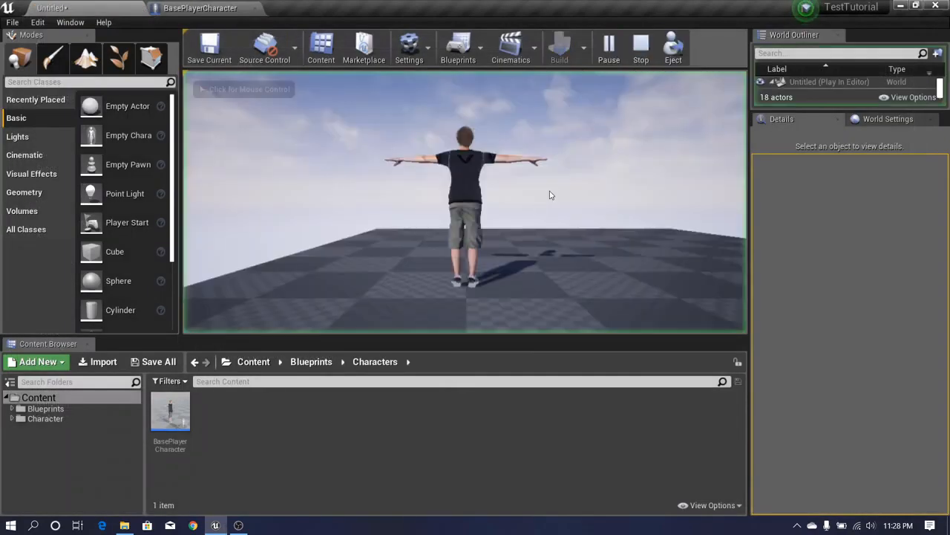
{"action": "key", "text": "F11"}
{"action": "left_click", "coordinate": [537, 208]}
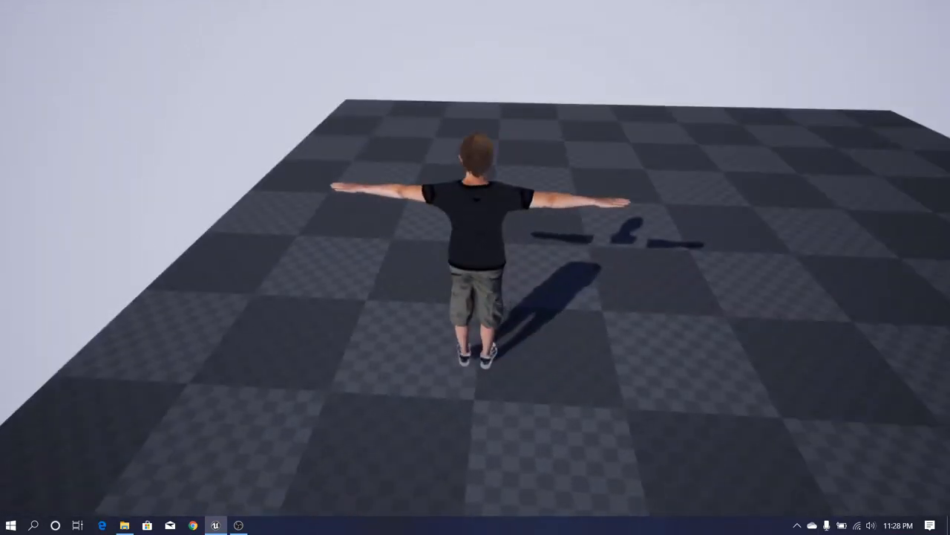
{"action": "key", "text": "Escape"}
Return to the BasePlayerCharacter event graph and review the MoveForward and MoveRight chains and the space between them
{"action": "left_click", "coordinate": [199, 7]}
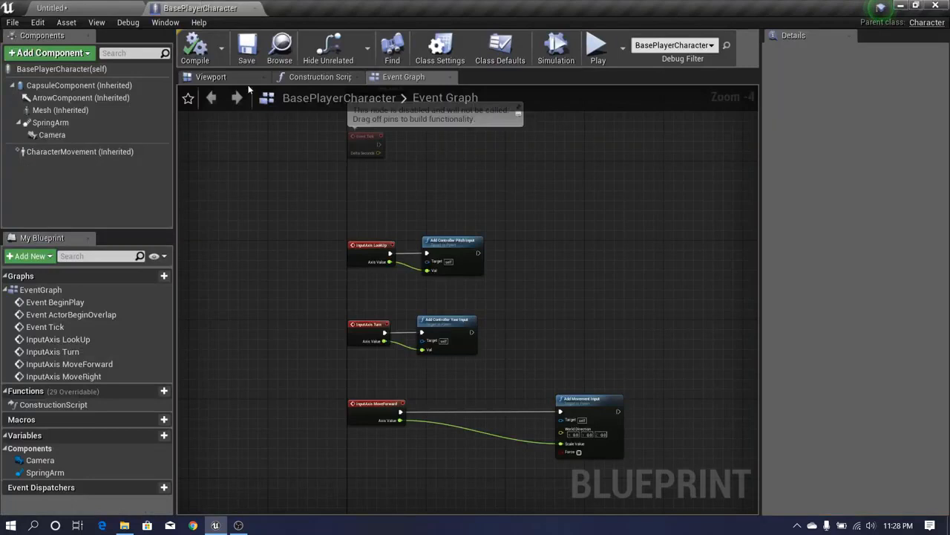
{"action": "scroll", "coordinate": [368, 344], "scroll_direction": "up", "scroll_amount": 3}
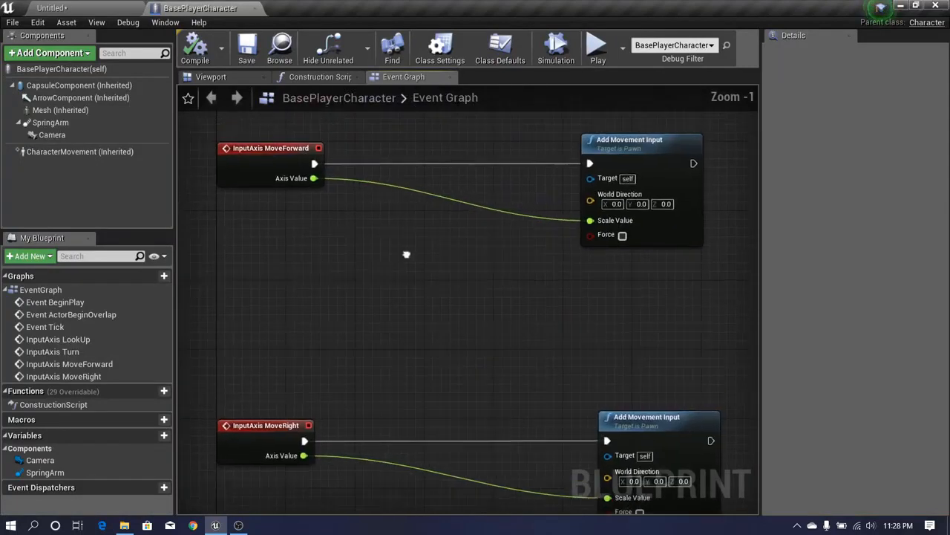
{"action": "right_click_drag", "start_coordinate": [405, 255], "coordinate": [342, 331]}
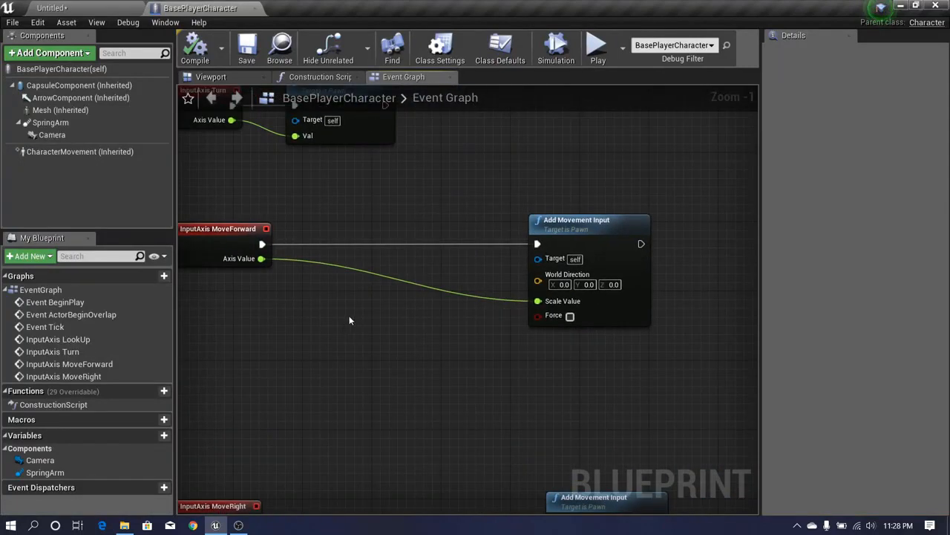
{"action": "right_click_drag", "start_coordinate": [466, 365], "coordinate": [393, 362]}
{"action": "right_click_drag", "start_coordinate": [319, 181], "coordinate": [421, 180]}
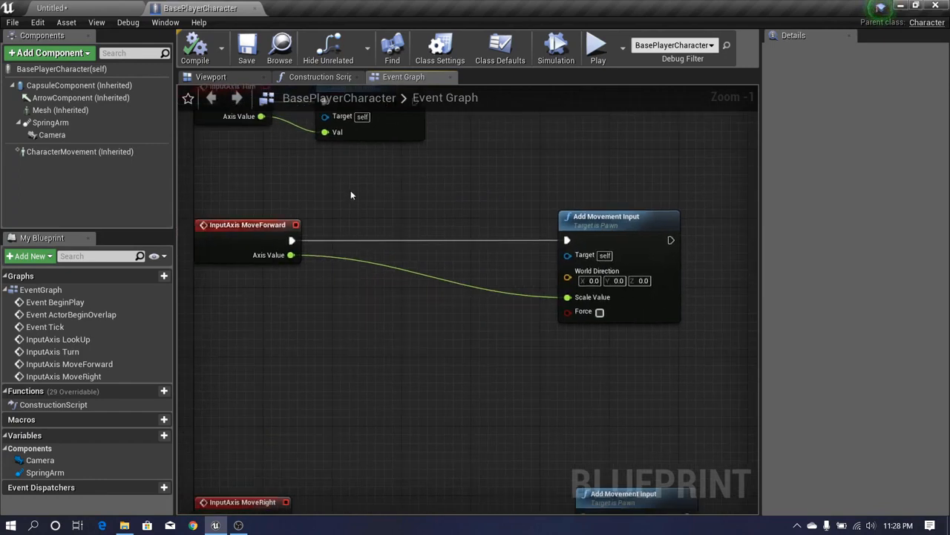
{"action": "right_click_drag", "start_coordinate": [349, 192], "coordinate": [316, 171]}
{"action": "right_click_drag", "start_coordinate": [437, 190], "coordinate": [440, 172]}
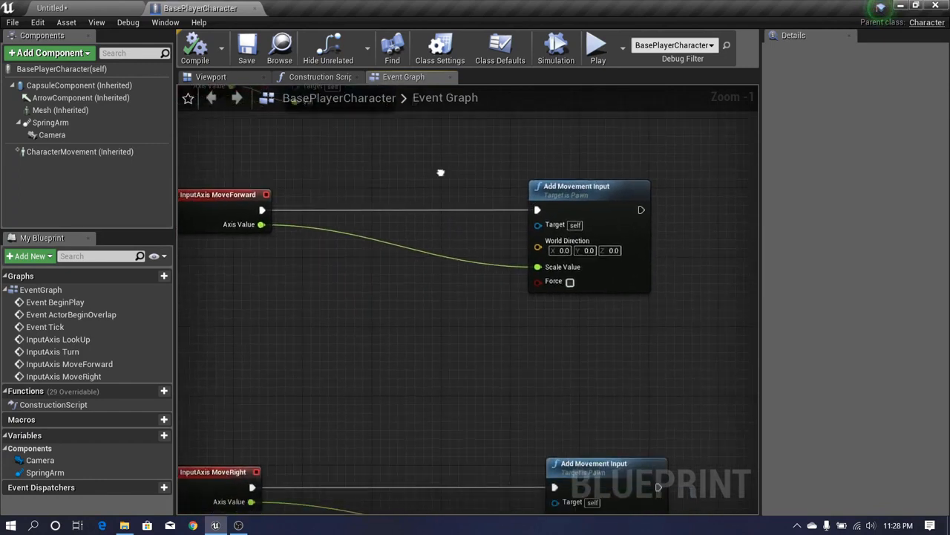
{"action": "right_click_drag", "start_coordinate": [361, 279], "coordinate": [384, 252]}
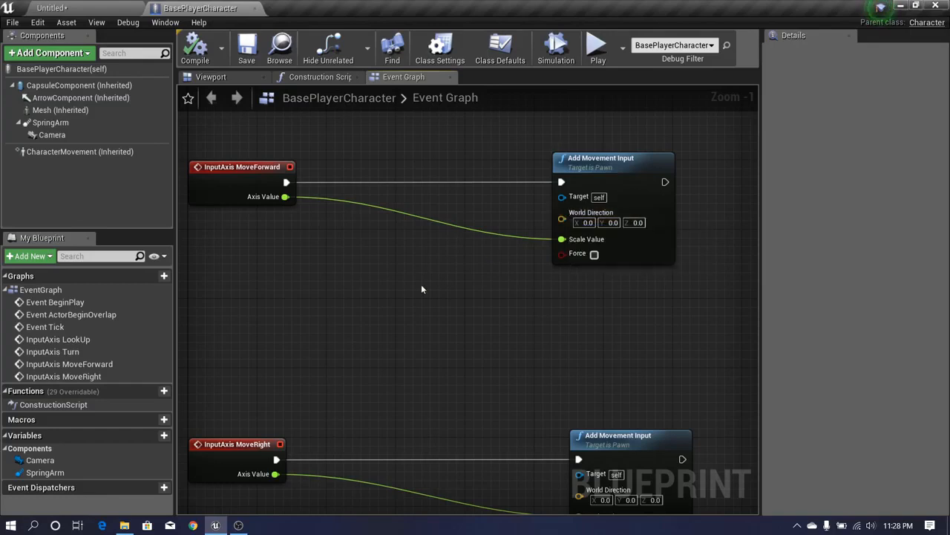
{"action": "right_click_drag", "start_coordinate": [421, 288], "coordinate": [451, 282]}
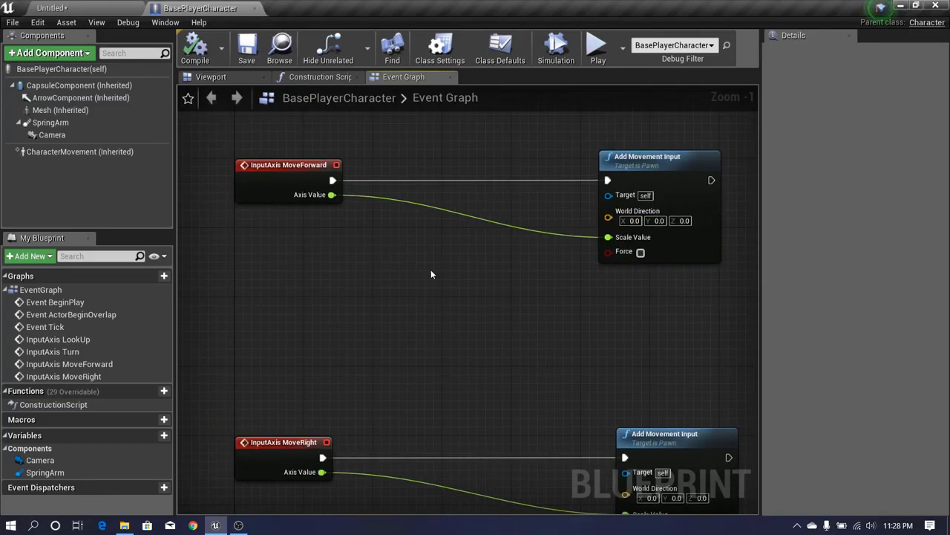
{"action": "scroll", "coordinate": [423, 264], "scroll_direction": "down", "scroll_amount": 1}
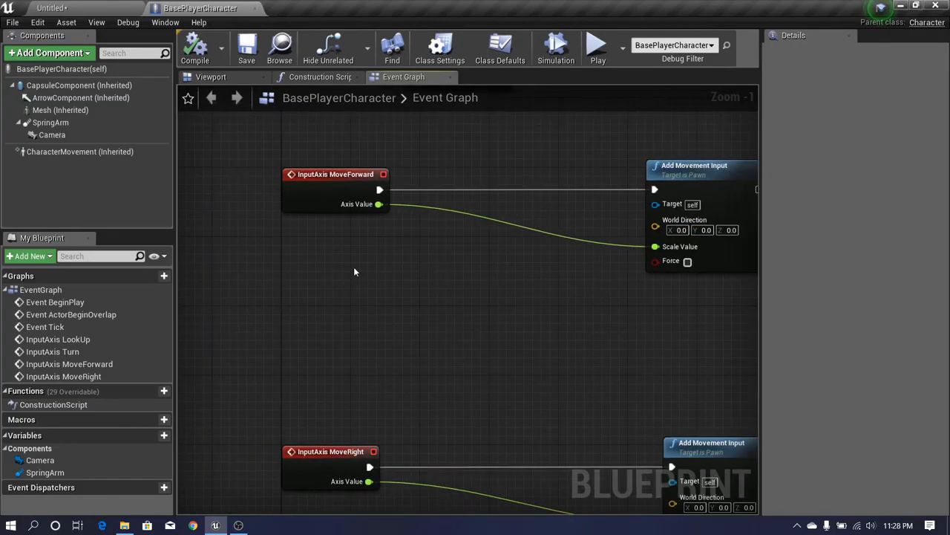
Add a Get Control Rotation node beneath the InputAxis MoveForward event
{"action": "right_click", "coordinate": [291, 251]}
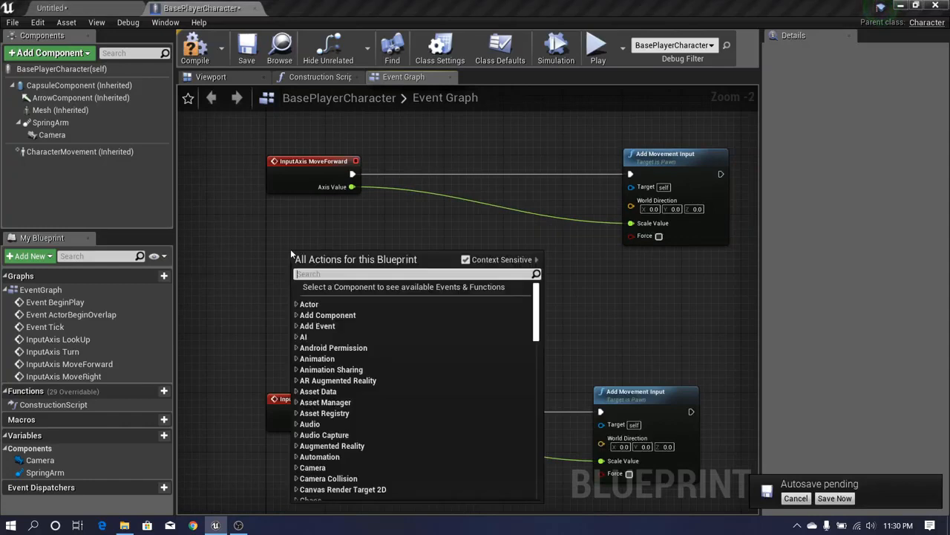
{"action": "type", "text": "get control ro"}
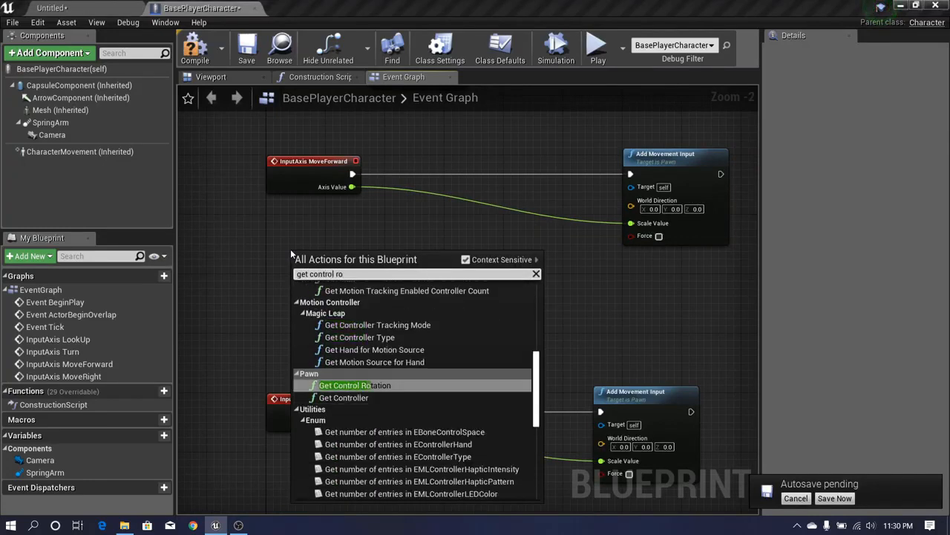
{"action": "key", "text": "Return"}
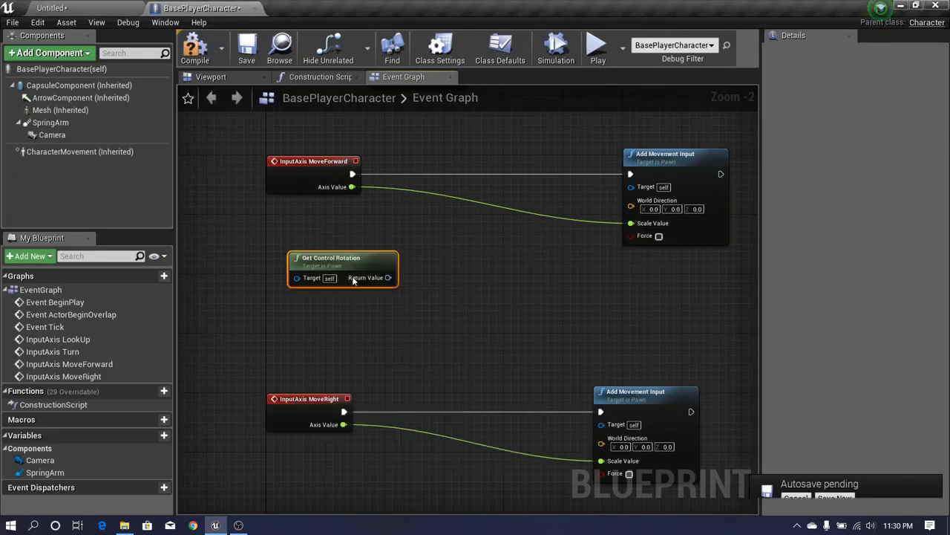
Add a Break Rotator node fed by the Return Value of Get Control Rotation
{"action": "scroll", "coordinate": [557, 415], "scroll_direction": "up", "scroll_amount": 2}
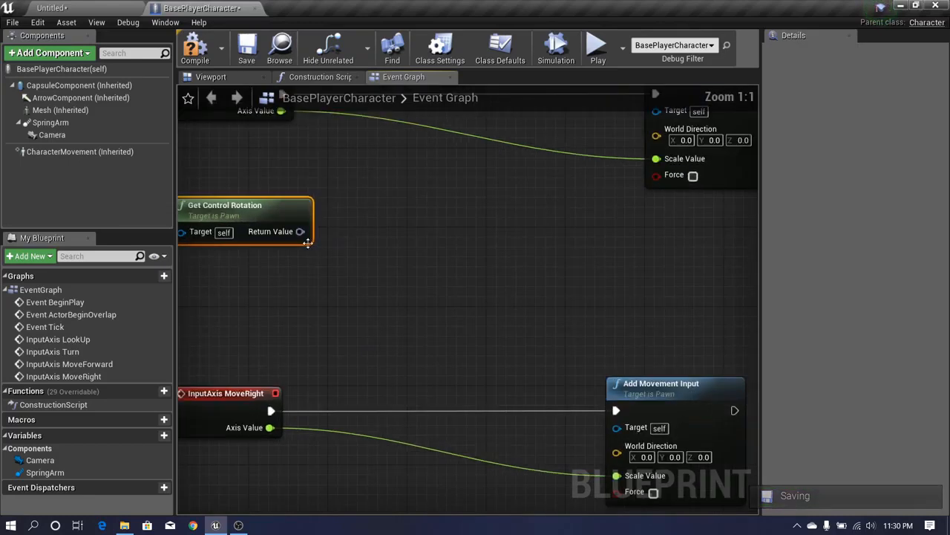
{"action": "left_click_drag", "start_coordinate": [300, 231], "coordinate": [344, 261]}
{"action": "type", "text": "bre"}
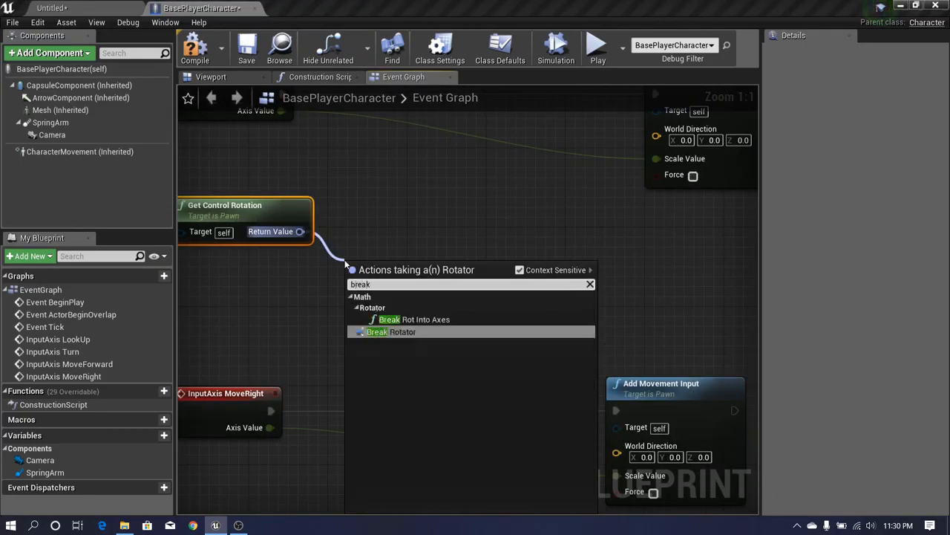
{"action": "type", "text": "ak"}
{"action": "key", "text": "Return"}
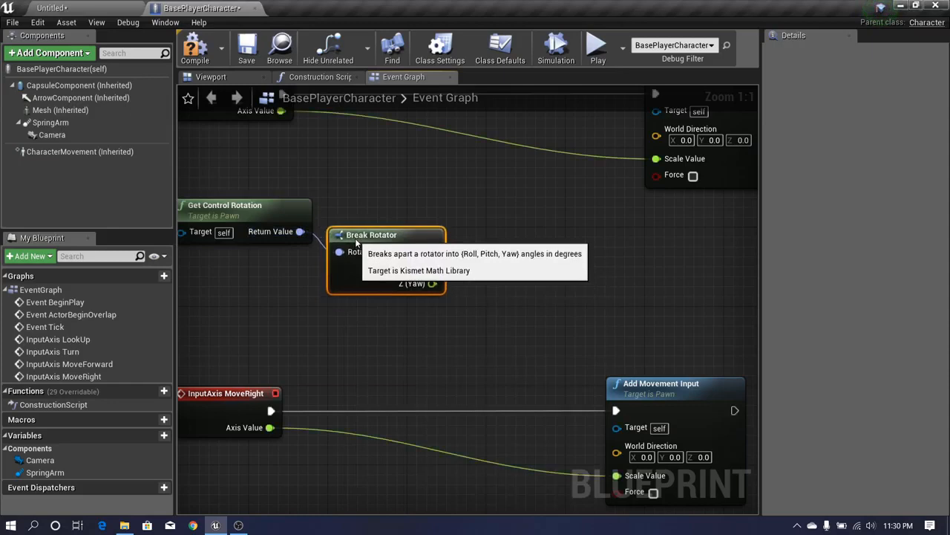
{"action": "left_click", "coordinate": [360, 198]}
Add a Make Rotator node beside Break Rotator and connect Break Rotator's Z (Yaw) output to its Z (Yaw) input
{"action": "right_click_drag", "start_coordinate": [360, 198], "coordinate": [274, 226]}
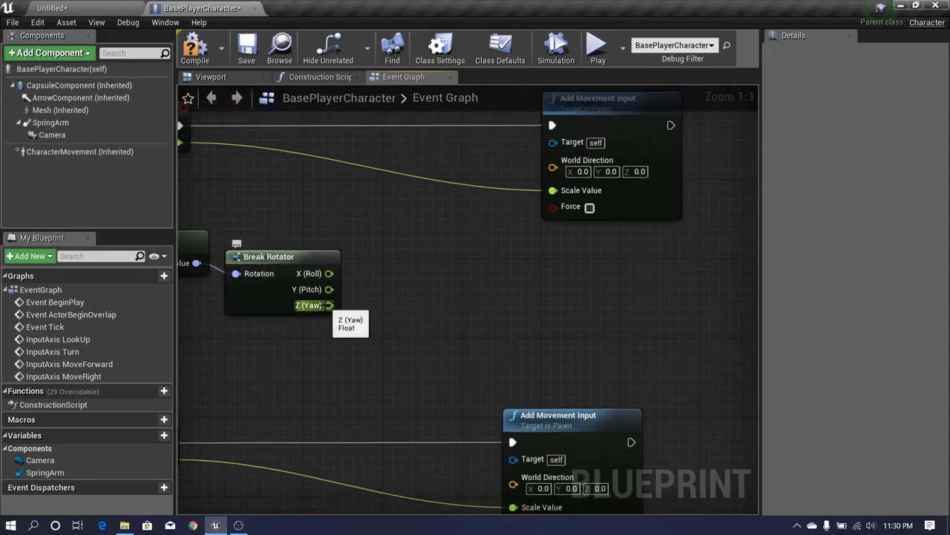
{"action": "right_click", "coordinate": [387, 276]}
{"action": "type", "text": "make rota"}
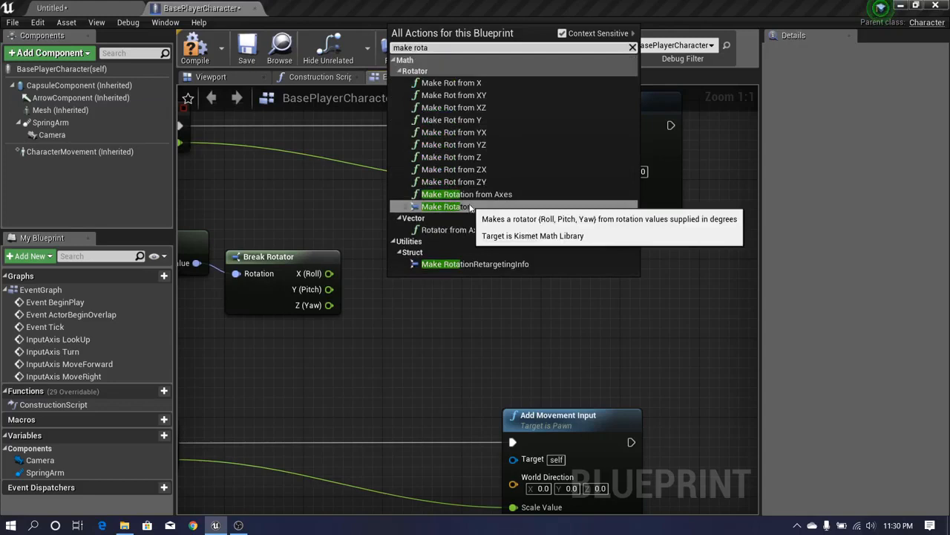
{"action": "left_click", "coordinate": [445, 206]}
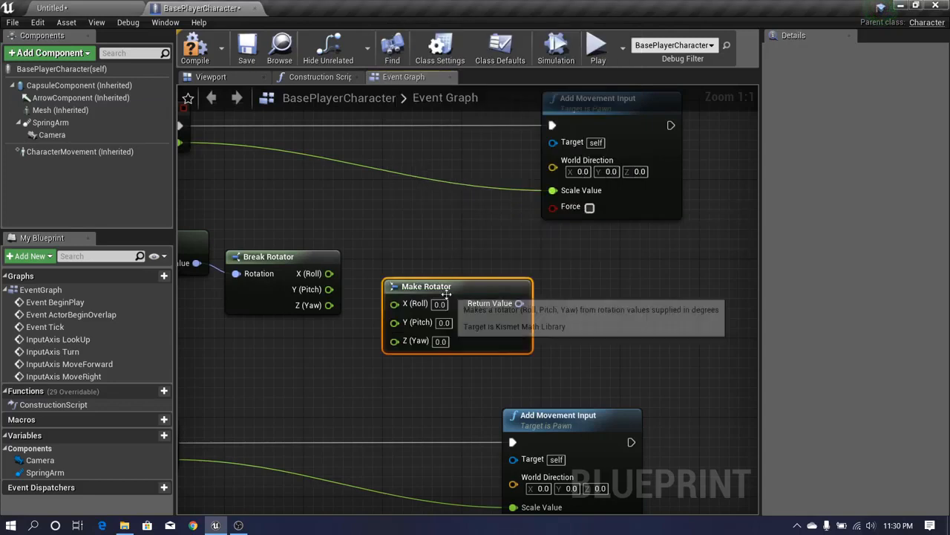
{"action": "left_click_drag", "start_coordinate": [445, 295], "coordinate": [439, 261]}
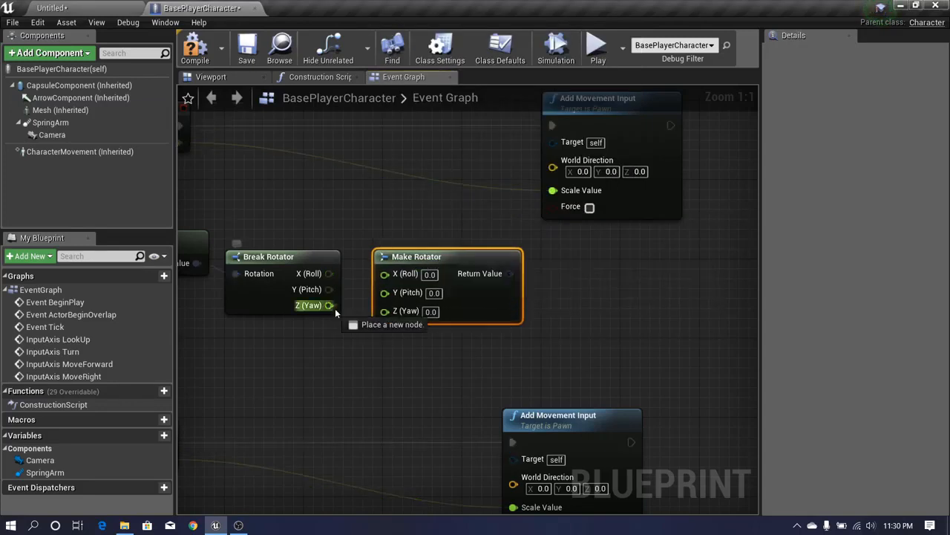
{"action": "left_click", "coordinate": [369, 219]}
{"action": "right_click_drag", "start_coordinate": [369, 220], "coordinate": [289, 231]}
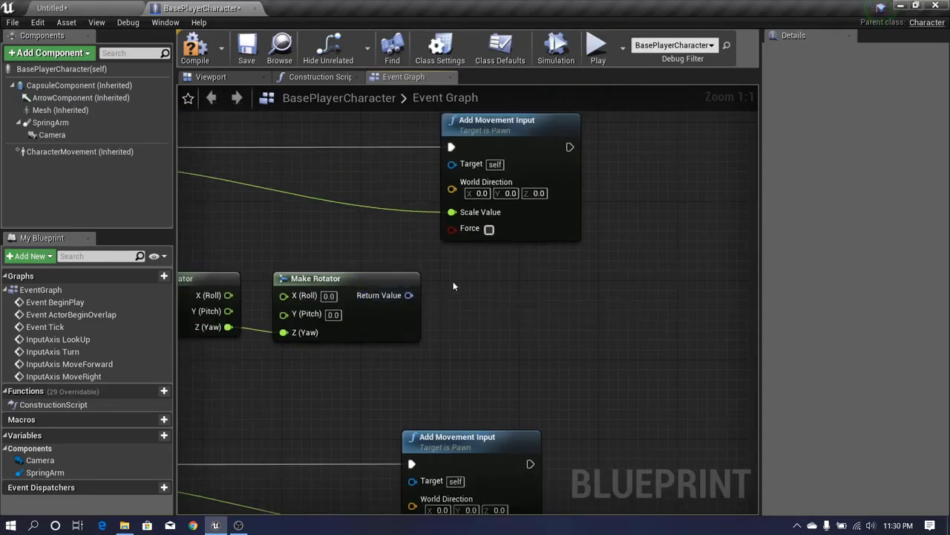
Select both Add Movement Input nodes and move them farther from Make Rotator to make room for direction nodes
{"action": "scroll", "coordinate": [456, 281], "scroll_direction": "down", "scroll_amount": 3}
{"action": "right_click_drag", "start_coordinate": [456, 281], "coordinate": [337, 301]}
{"action": "left_click_drag", "start_coordinate": [351, 176], "coordinate": [413, 449]}
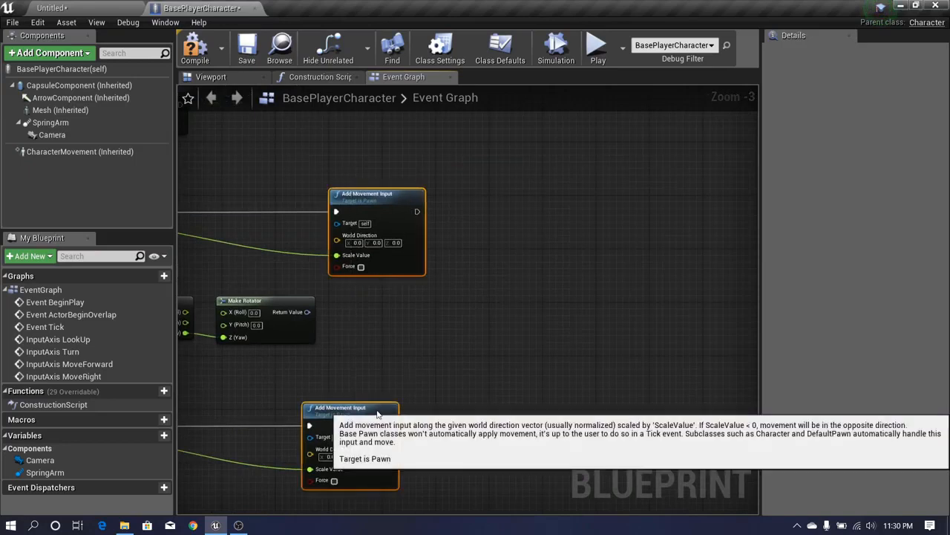
{"action": "left_click_drag", "start_coordinate": [377, 410], "coordinate": [484, 411]}
{"action": "scroll", "coordinate": [341, 337], "scroll_direction": "up", "scroll_amount": 2}
{"action": "left_click", "coordinate": [340, 338]}
{"action": "right_click_drag", "start_coordinate": [355, 334], "coordinate": [568, 352]}
{"action": "left_click_drag", "start_coordinate": [506, 348], "coordinate": [495, 348]}
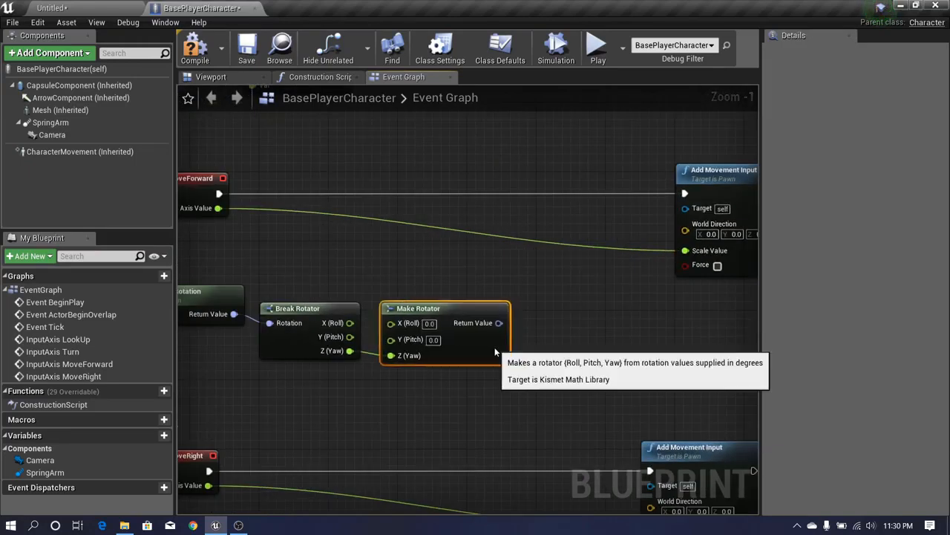
Add a Get Forward Vector node from Make Rotator's Return Value and connect it to World Direction on the MoveForward chain's Add Movement Input
{"action": "right_click_drag", "start_coordinate": [548, 352], "coordinate": [453, 357]}
{"action": "left_click_drag", "start_coordinate": [396, 329], "coordinate": [448, 315]}
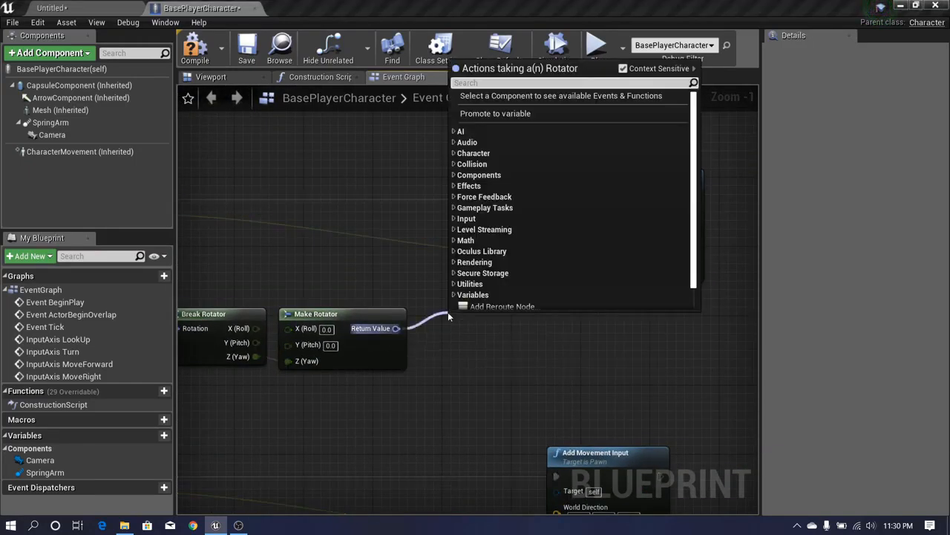
{"action": "type", "text": "get for"}
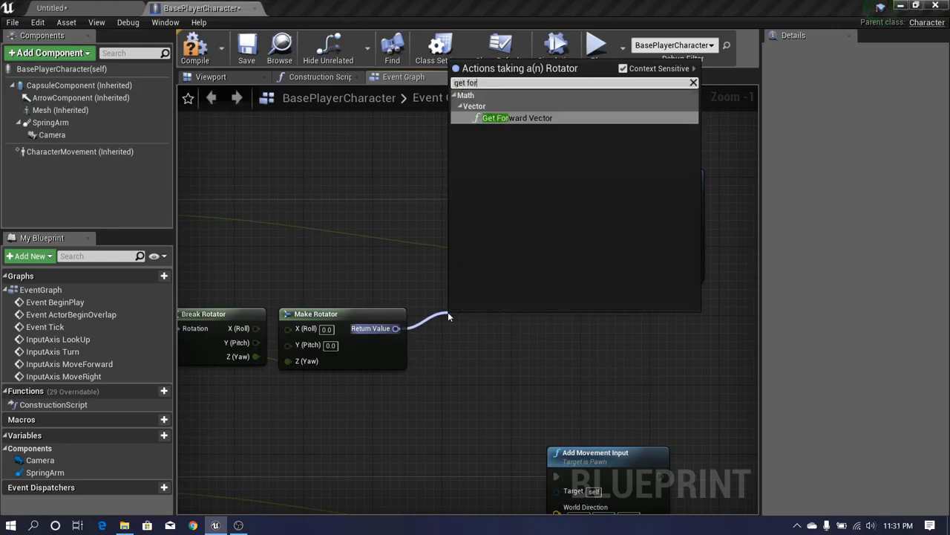
{"action": "key", "text": "Return"}
{"action": "left_click_drag", "start_coordinate": [477, 321], "coordinate": [450, 270]}
{"action": "right_click_drag", "start_coordinate": [515, 256], "coordinate": [478, 320]}
{"action": "left_click_drag", "start_coordinate": [485, 347], "coordinate": [538, 311]}
Add a Get Right Vector node from Make Rotator's Return Value and connect it to World Direction on the MoveRight chain's Add Movement Input
{"action": "right_click_drag", "start_coordinate": [491, 391], "coordinate": [429, 293]}
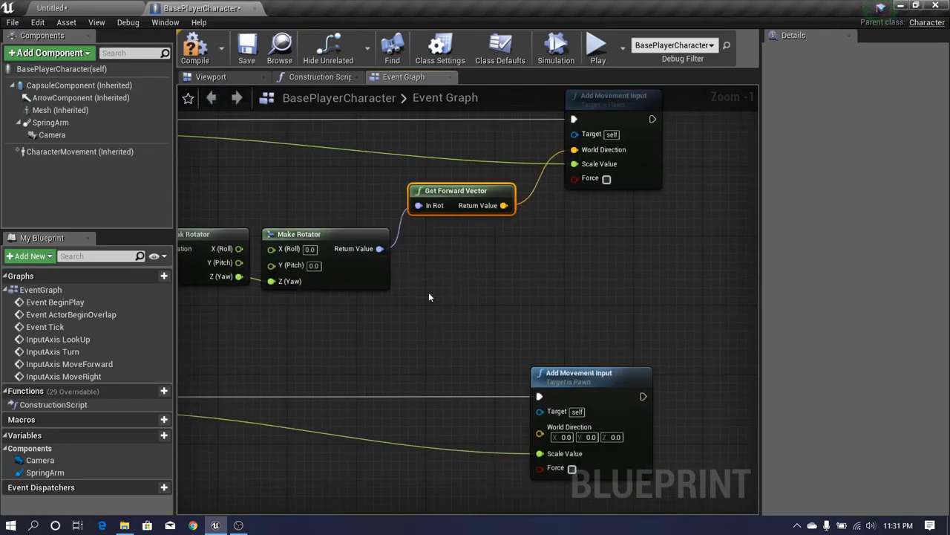
{"action": "left_click_drag", "start_coordinate": [379, 250], "coordinate": [410, 300]}
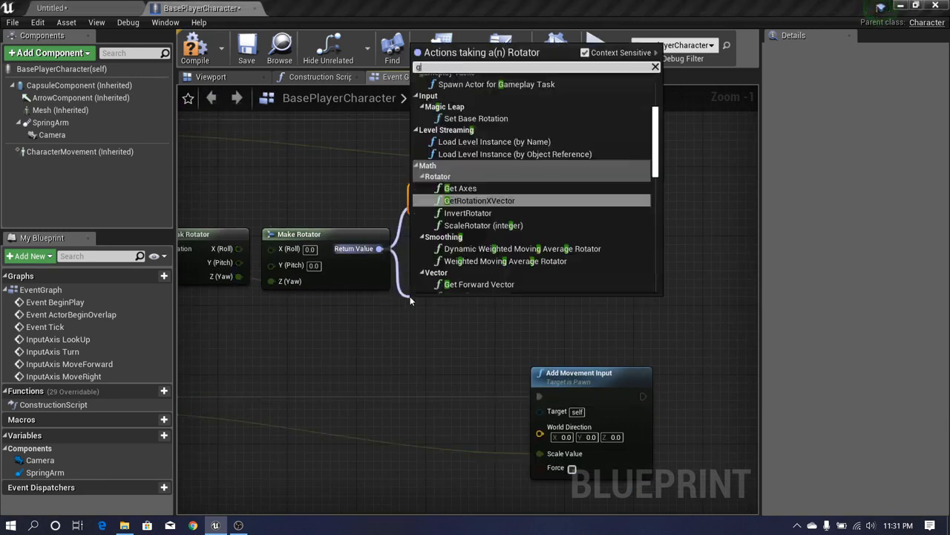
{"action": "type", "text": "get right"}
{"action": "key", "text": "Return"}
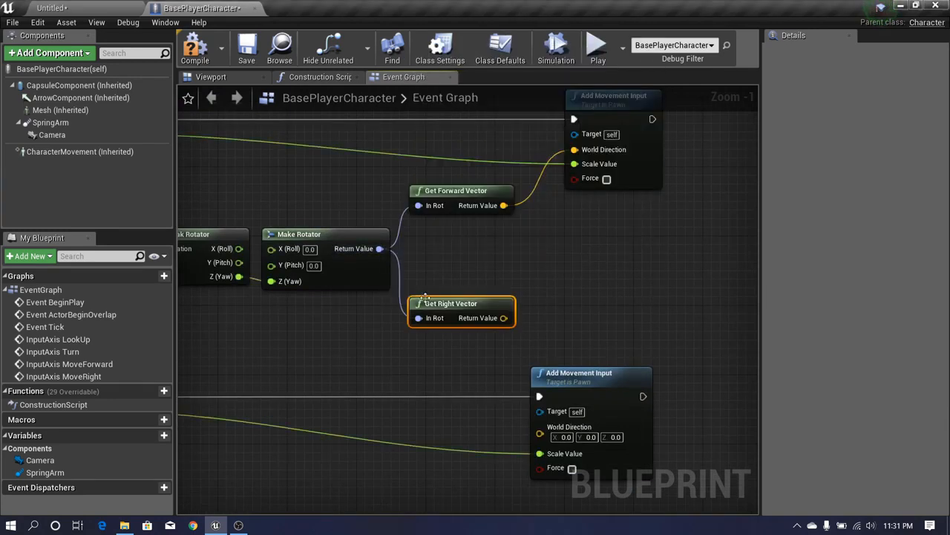
{"action": "right_click_drag", "start_coordinate": [495, 326], "coordinate": [461, 265]}
{"action": "left_click_drag", "start_coordinate": [468, 263], "coordinate": [504, 378]}
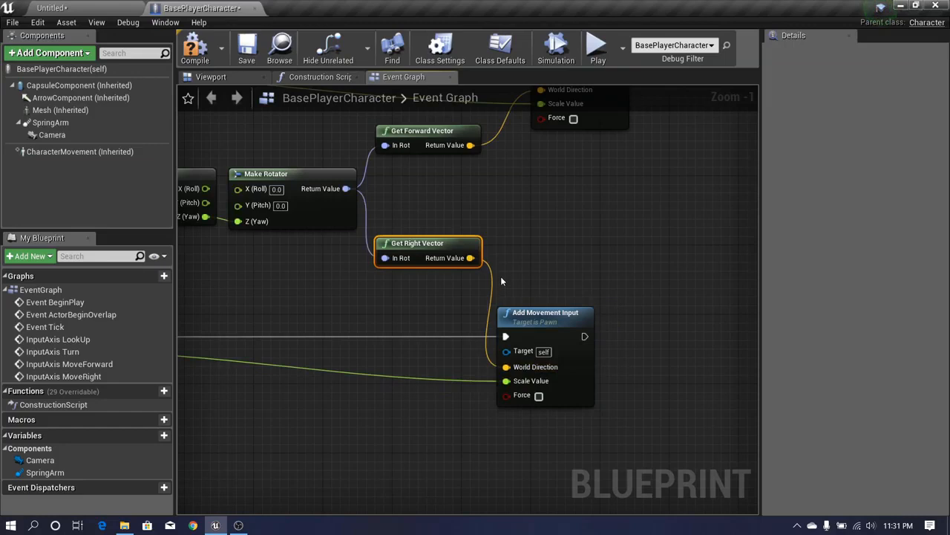
Compile and save the BasePlayerCharacter blueprint and return to the level editor
{"action": "scroll", "coordinate": [500, 276], "scroll_direction": "down", "scroll_amount": 3}
{"action": "right_click_drag", "start_coordinate": [333, 257], "coordinate": [392, 307]}
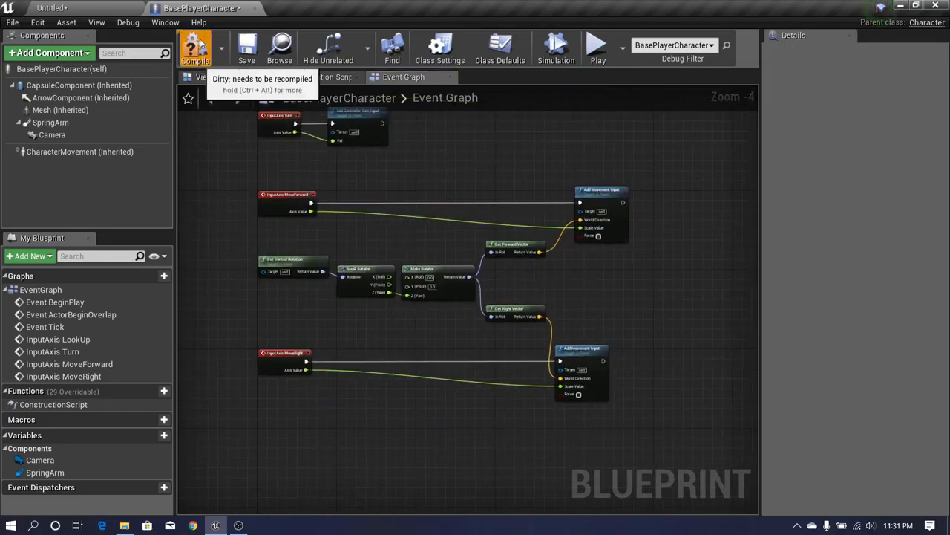
{"action": "left_click", "coordinate": [112, 5]}
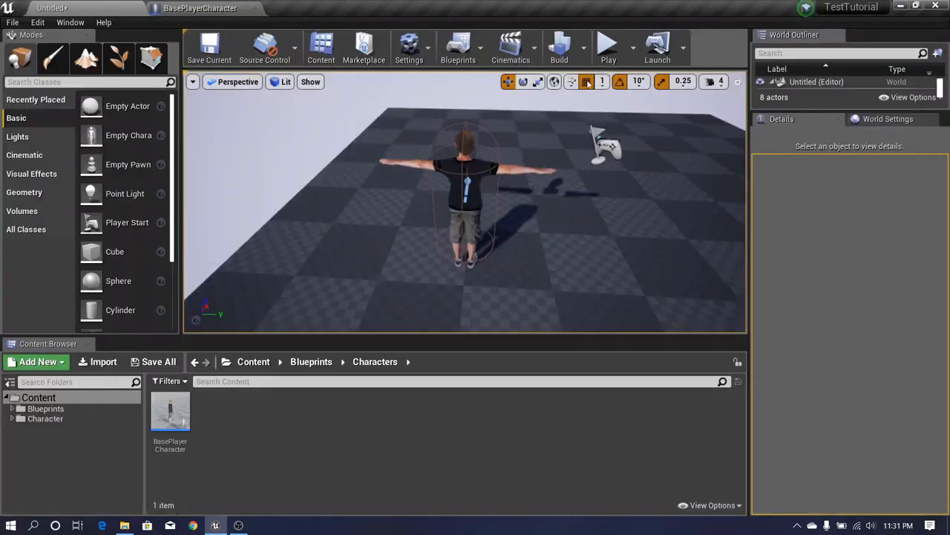
Play the level in full screen and walk the character forward, backward and sideways to test the movement input
{"action": "left_click", "coordinate": [608, 48]}
{"action": "key", "text": "F11"}
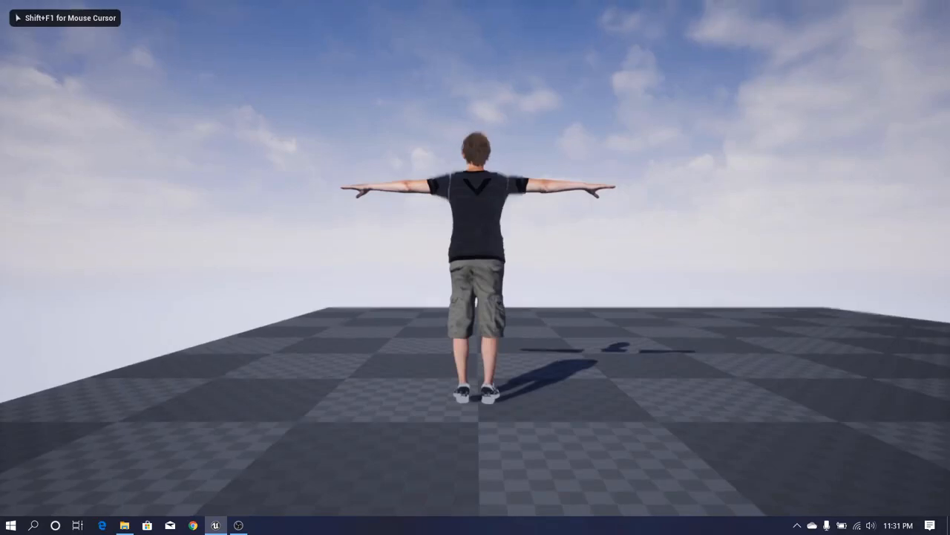
{"action": "key", "text": "w"}
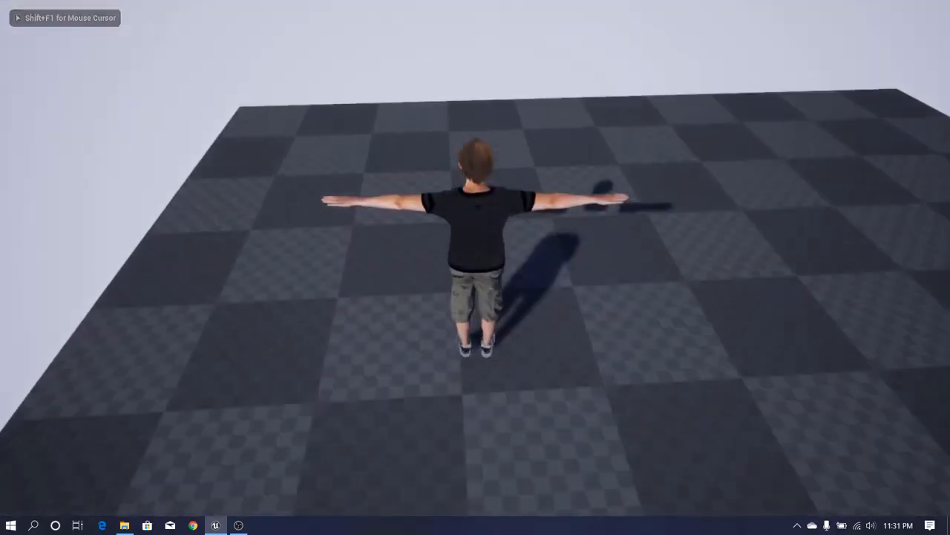
{"action": "key", "text": "d"}
{"action": "key", "text": "a"}
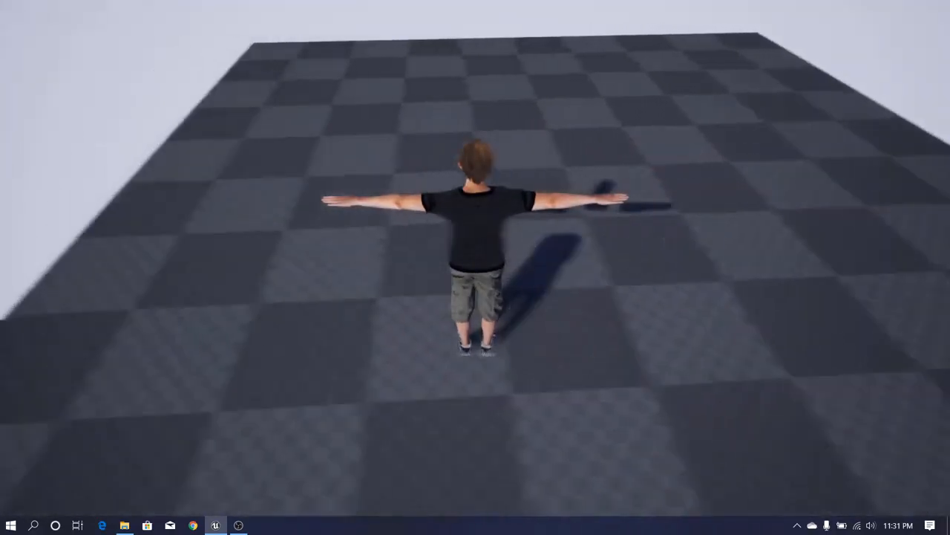
{"action": "key", "text": "s"}
{"action": "key", "text": "w"}
{"action": "key", "text": "d"}
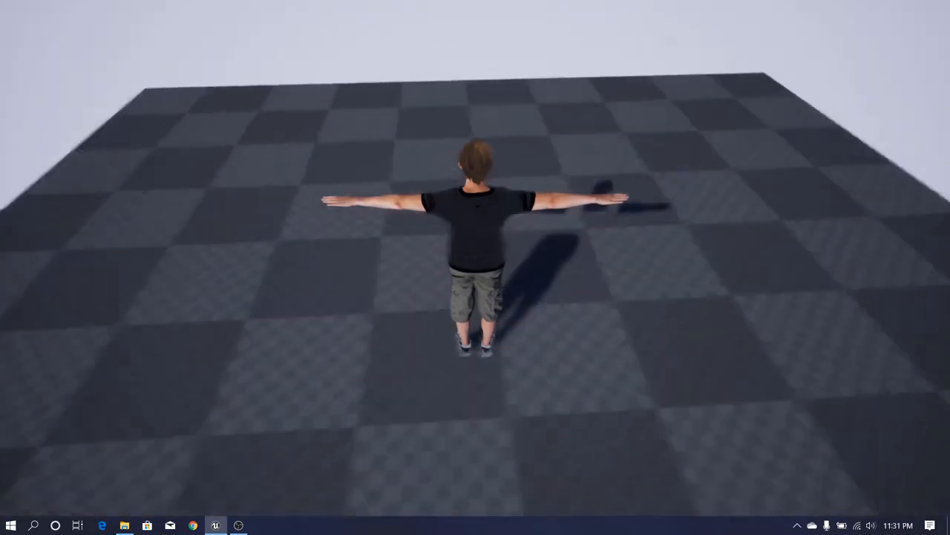
{"action": "key", "text": "a"}
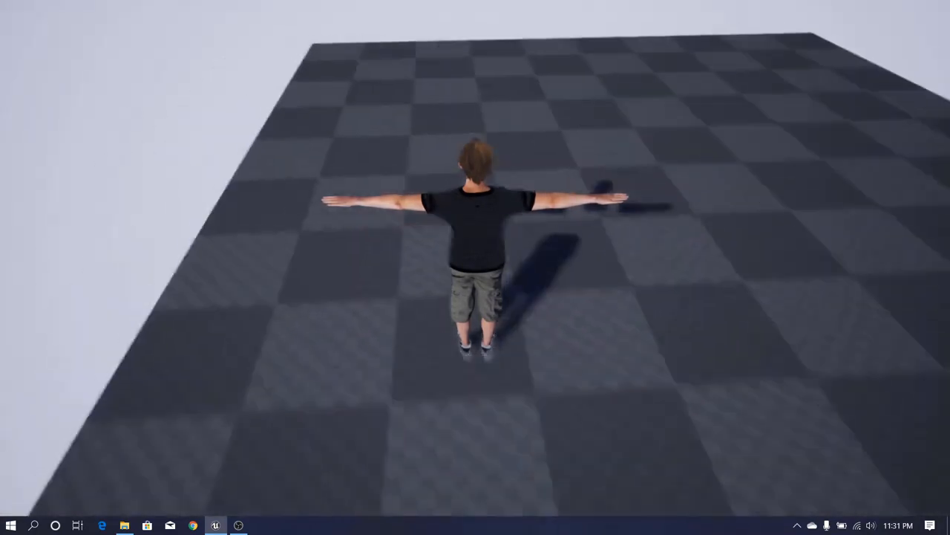
{"action": "key", "text": "w"}
{"action": "key", "text": "d"}
{"action": "key", "text": "s"}
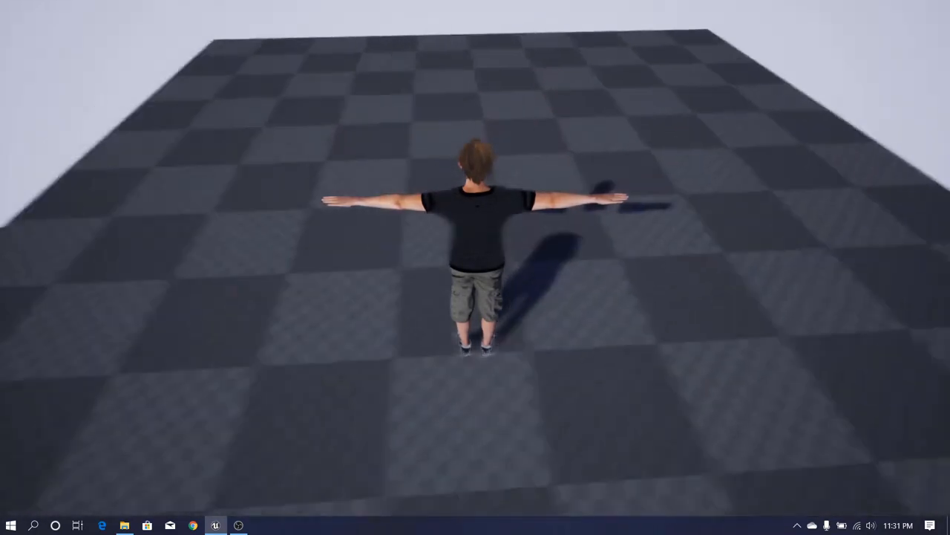
Walk the character while rotating the camera to test camera-relative movement, and end the play session
{"action": "key", "text": "a"}
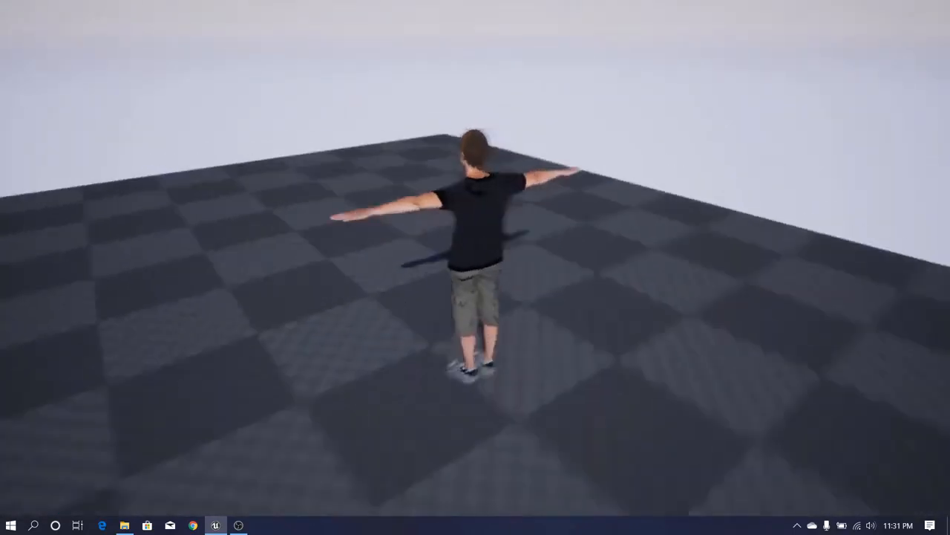
{"action": "key", "text": "d"}
{"action": "key", "text": "a"}
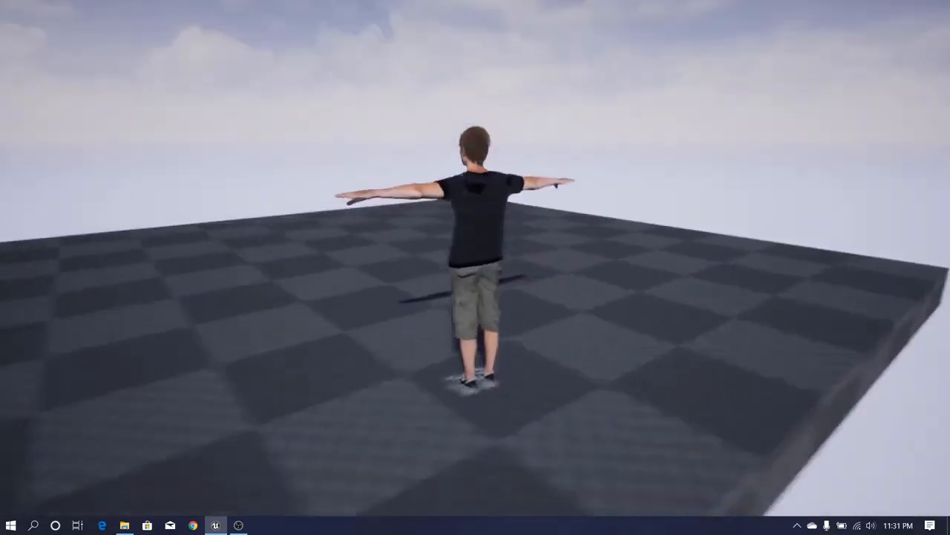
{"action": "key", "text": "d"}
{"action": "key", "text": "s"}
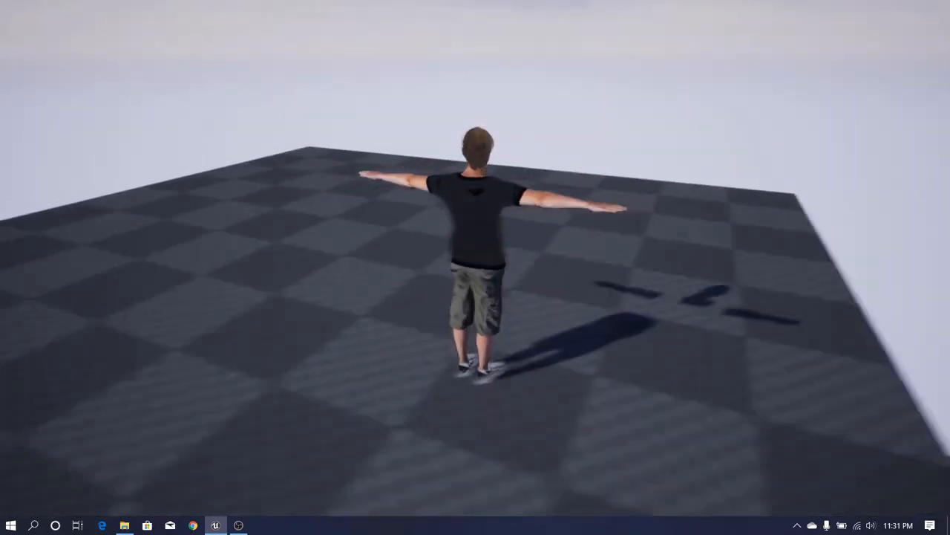
{"action": "key", "text": "a"}
{"action": "key", "text": "w"}
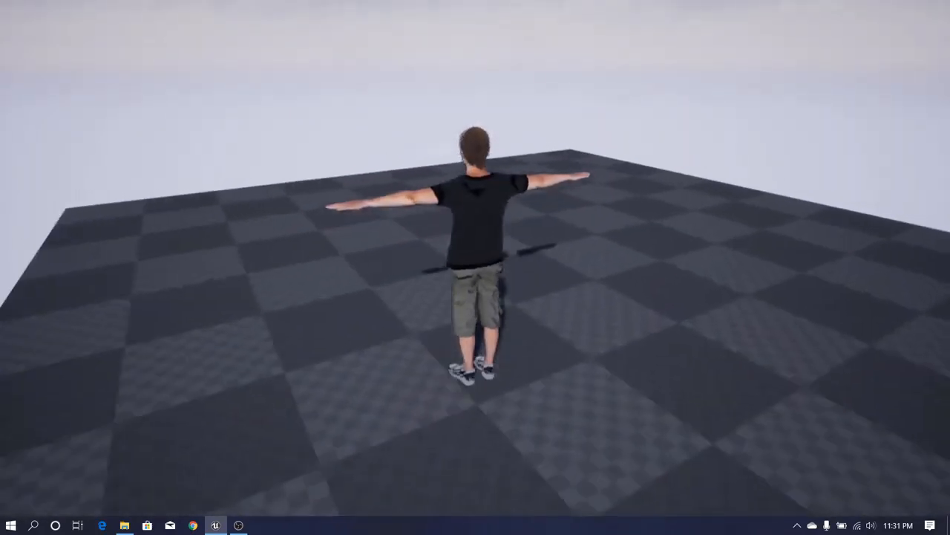
{"action": "key", "text": "F11"}
{"action": "key", "text": "Escape"}
Select the floor in the level and clear the details filter, giving the World Outliner more height
{"action": "key", "text": "s"}
{"action": "right_click_drag", "start_coordinate": [465, 202], "coordinate": [523, 249]}
{"action": "left_click", "coordinate": [543, 186]}
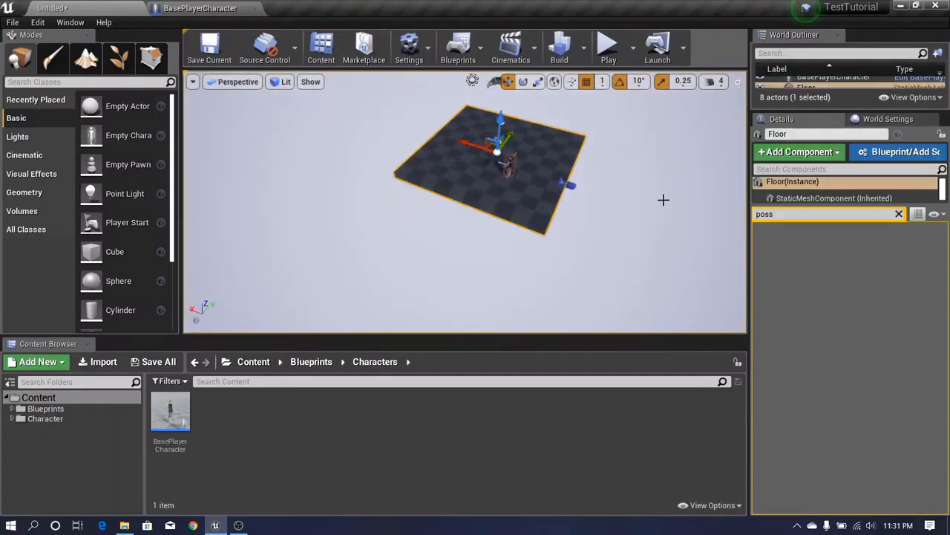
{"action": "left_click", "coordinate": [899, 214]}
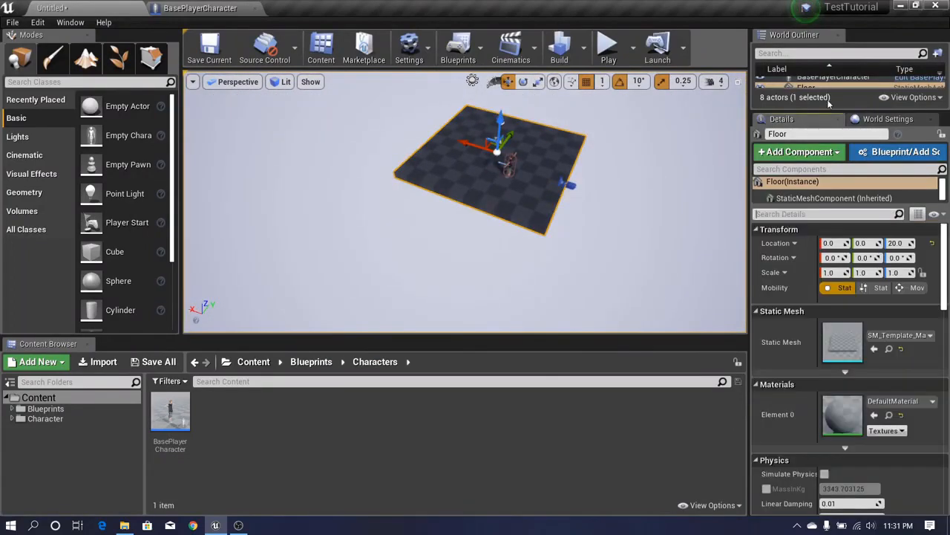
{"action": "left_click_drag", "start_coordinate": [835, 111], "coordinate": [835, 222]}
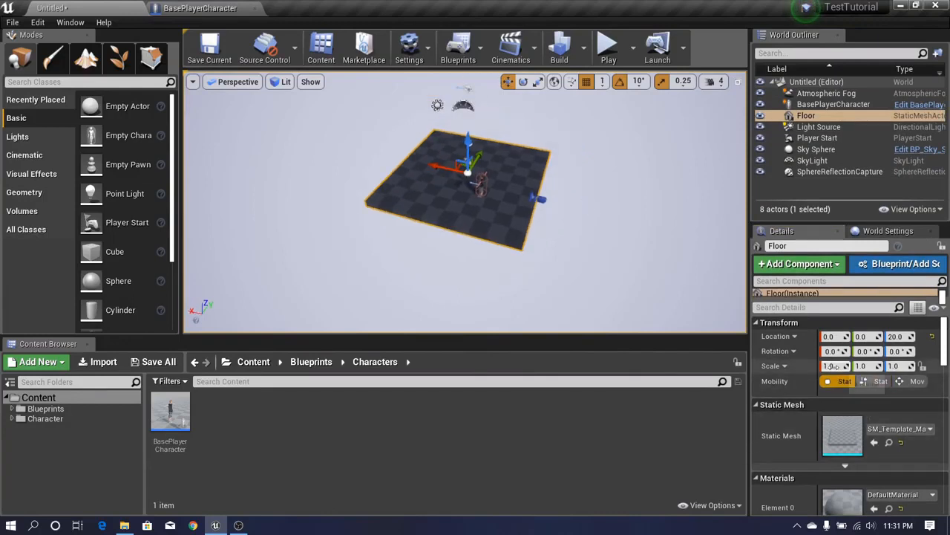
Set the floor's X and Y scale to 50
{"action": "type", "text": "0"}
{"action": "key", "text": "Return"}
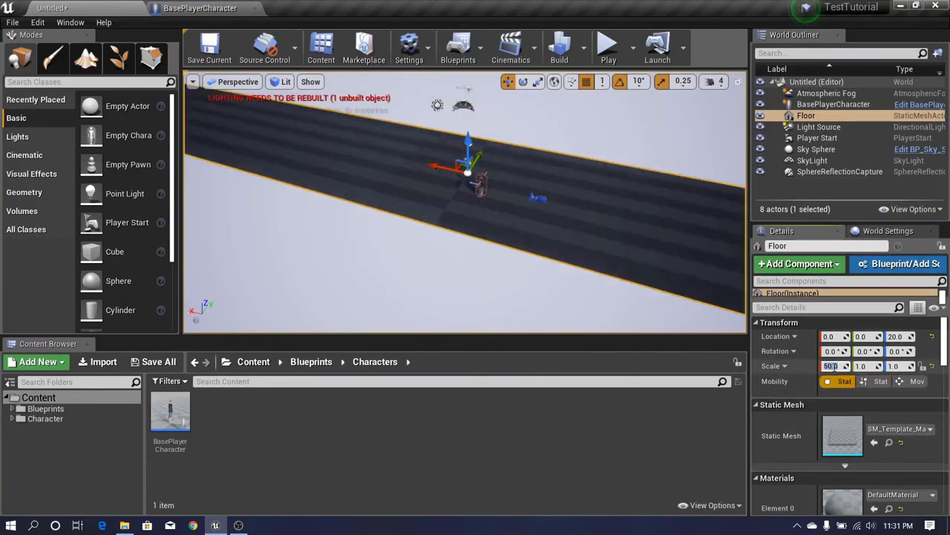
{"action": "left_click", "coordinate": [861, 367]}
{"action": "type", "text": "50"}
{"action": "key", "text": "Return"}
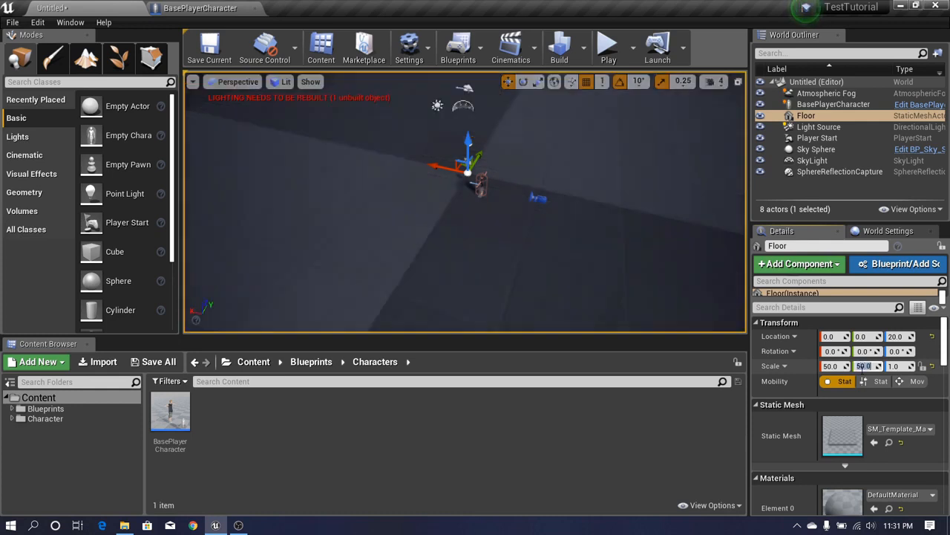
Play the level in full screen to test the character on the enlarged floor, and end the play session
{"action": "right_click_drag", "start_coordinate": [651, 319], "coordinate": [623, 257]}
{"action": "left_click", "coordinate": [608, 46]}
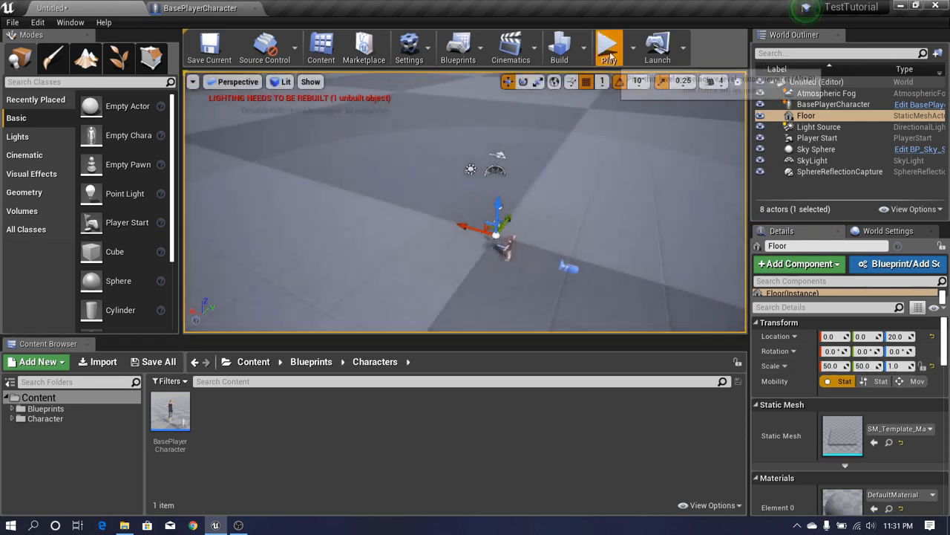
{"action": "key", "text": "F11"}
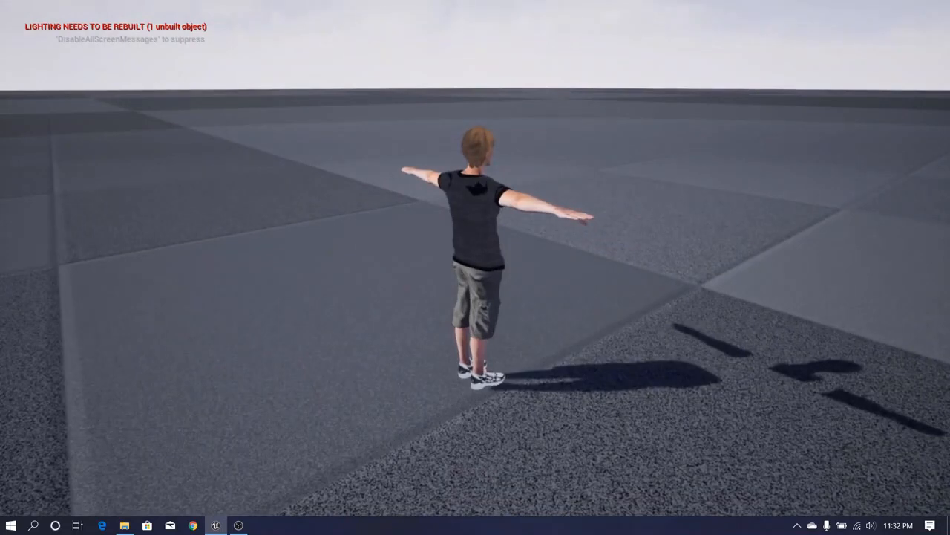
{"action": "key", "text": "Escape"}
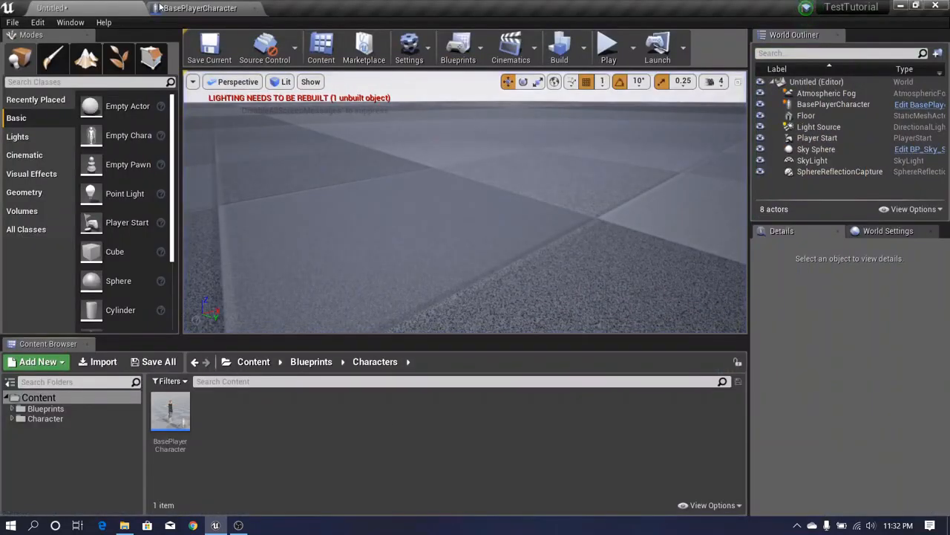
Return to the BasePlayerCharacter event graph and review the complete camera and movement input chains
{"action": "left_click", "coordinate": [171, 7]}
{"action": "right_click_drag", "start_coordinate": [196, 137], "coordinate": [242, 173]}
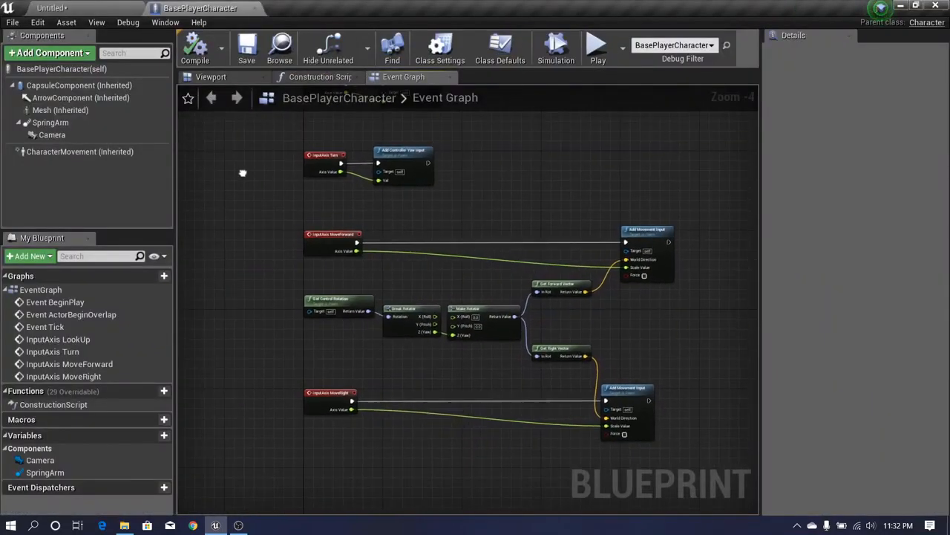
{"action": "scroll", "coordinate": [212, 201], "scroll_direction": "down", "scroll_amount": 4}
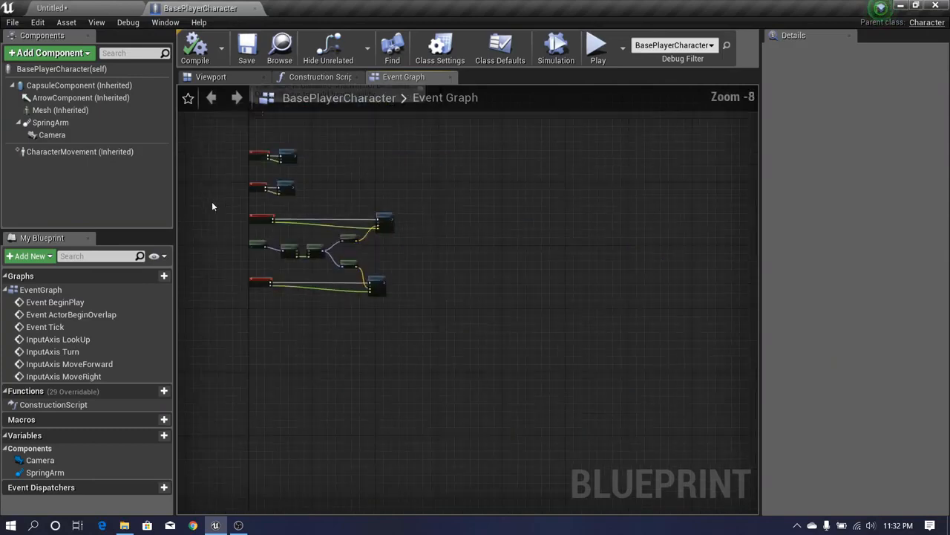
{"action": "scroll", "coordinate": [215, 193], "scroll_direction": "up", "scroll_amount": 2}
{"action": "scroll", "coordinate": [222, 179], "scroll_direction": "up", "scroll_amount": 1}
{"action": "right_click_drag", "start_coordinate": [223, 179], "coordinate": [239, 331]}
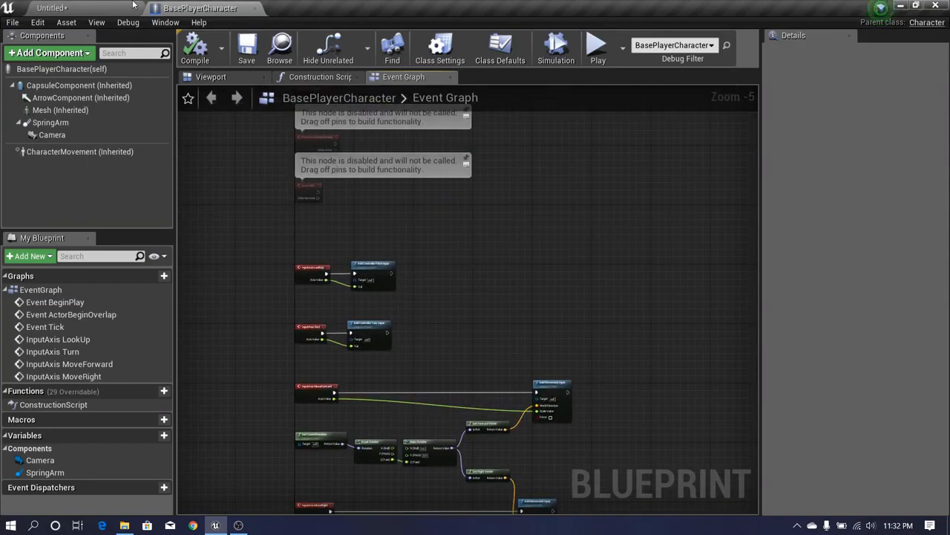
Play the level in full screen, walk the character forward while turning the camera, and end the play session
{"action": "left_click", "coordinate": [110, 8]}
{"action": "left_click", "coordinate": [608, 48]}
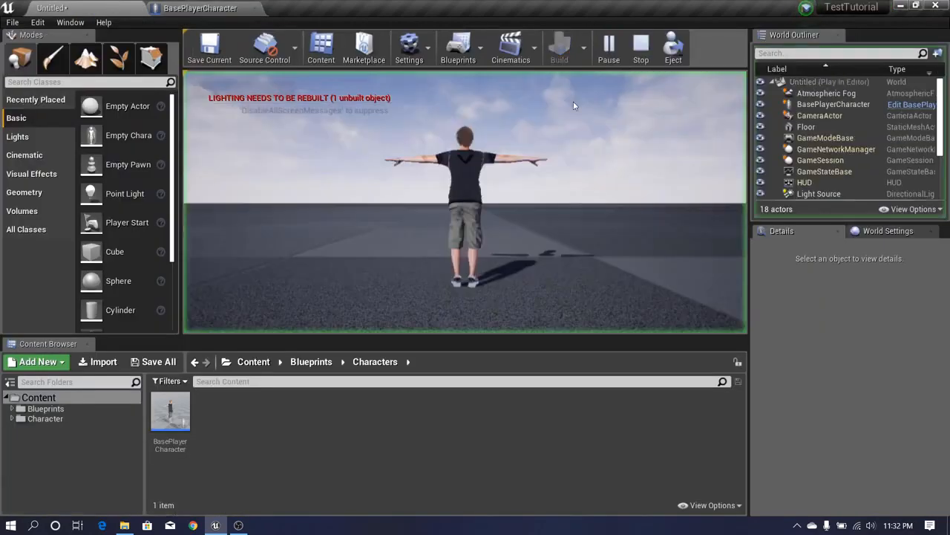
{"action": "key", "text": "F11"}
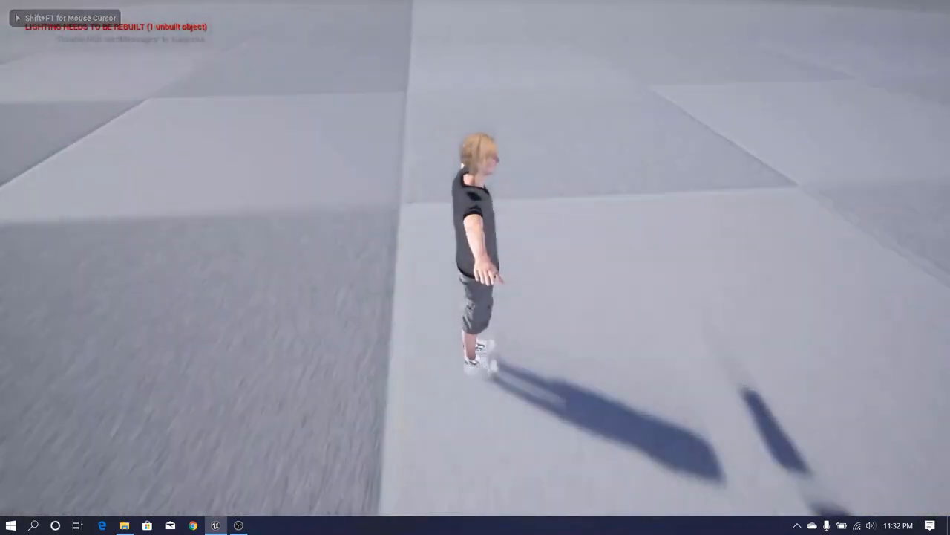
{"action": "key", "text": "w"}
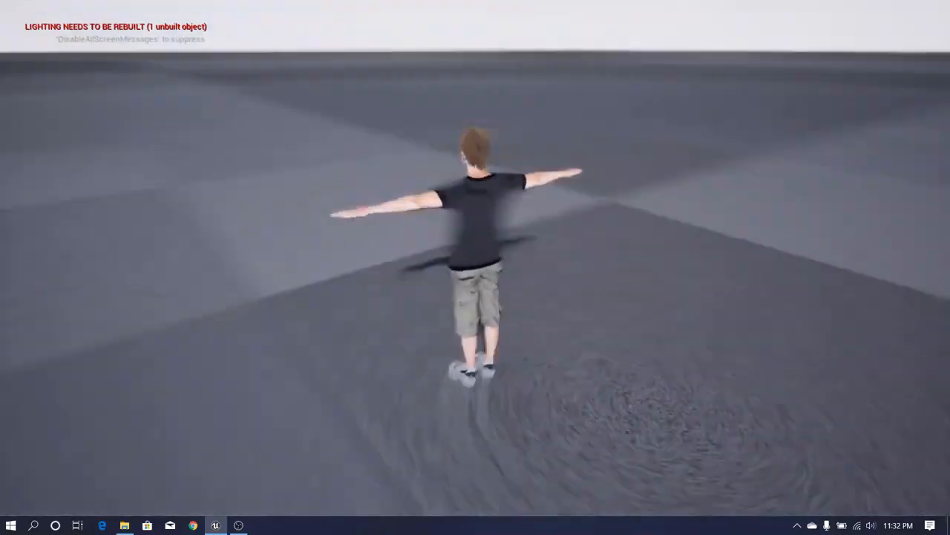
{"action": "key", "text": "w"}
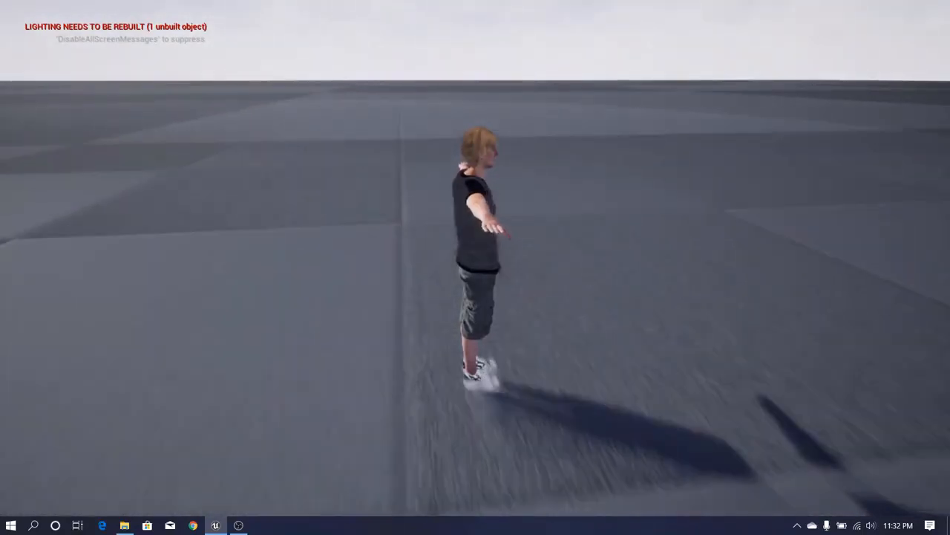
{"action": "key", "text": "w"}
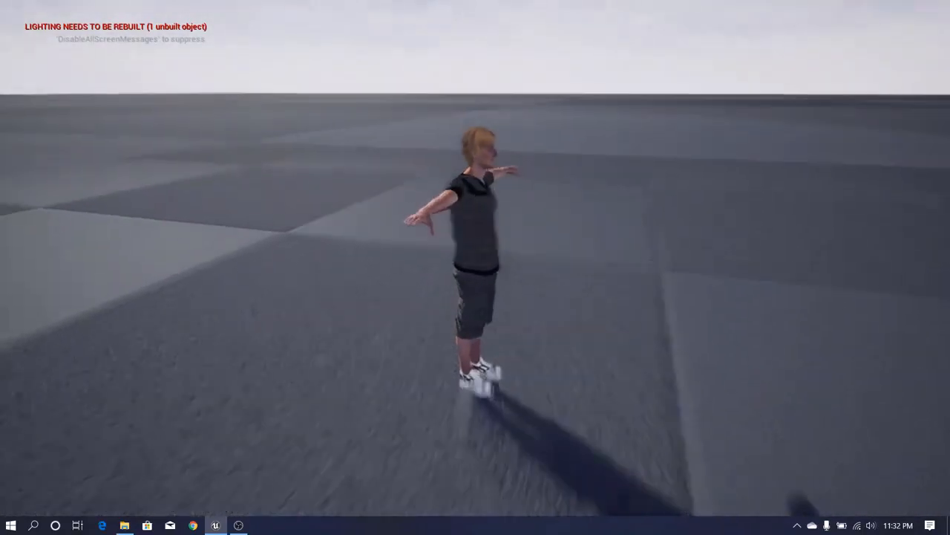
{"action": "key", "text": "w"}
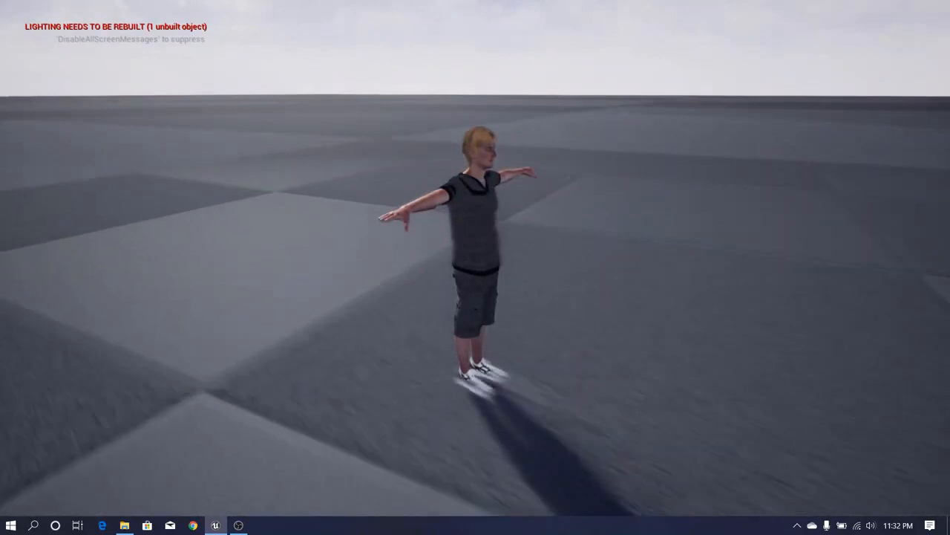
{"action": "key", "text": "w"}
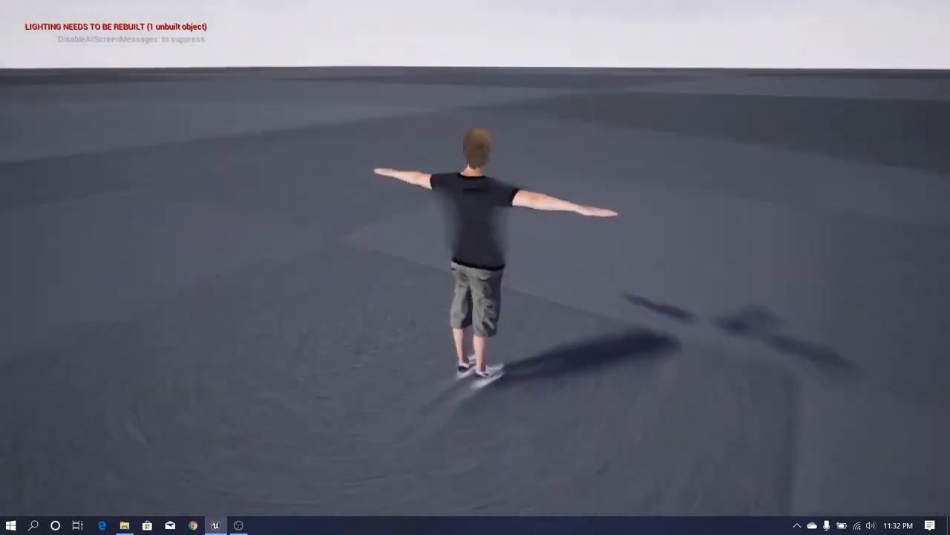
{"action": "key", "text": "w"}
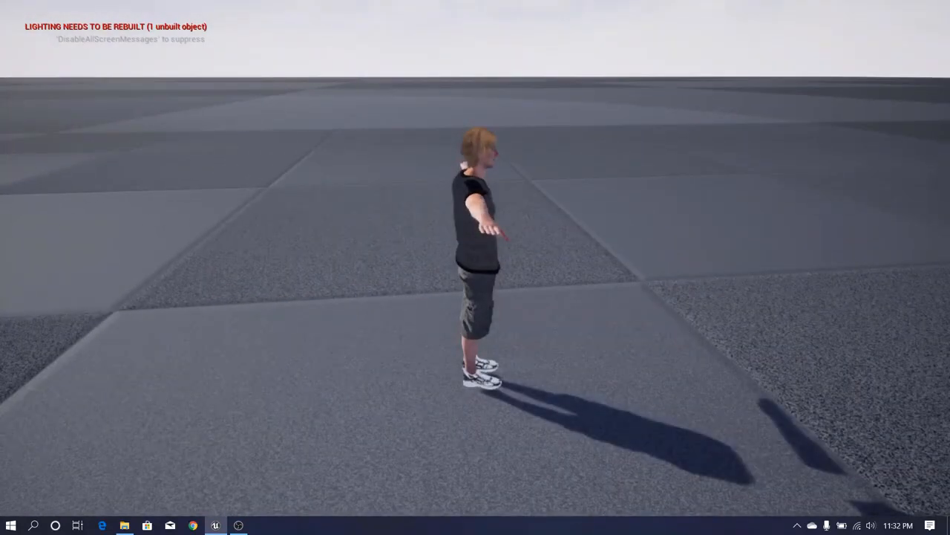
{"action": "key", "text": "Escape"}
Return to the BasePlayerCharacter blueprint, select the SpringArm, clear the details filter and give the details more width
{"action": "left_click", "coordinate": [170, 7]}
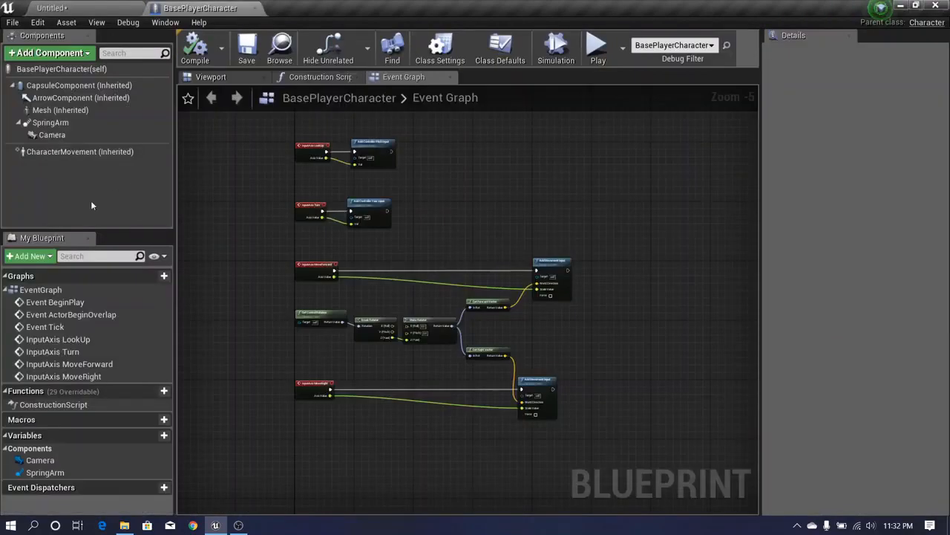
{"action": "left_click", "coordinate": [48, 126]}
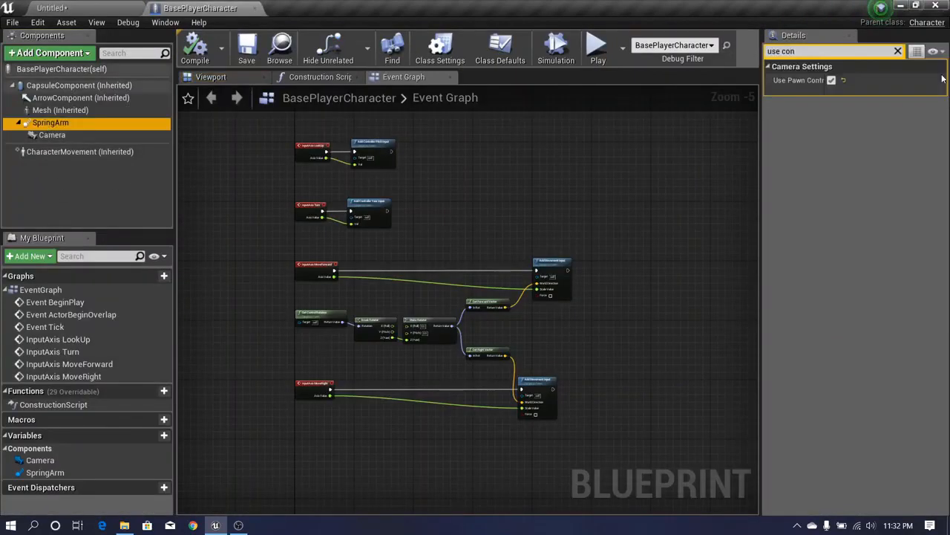
{"action": "left_click", "coordinate": [899, 51]}
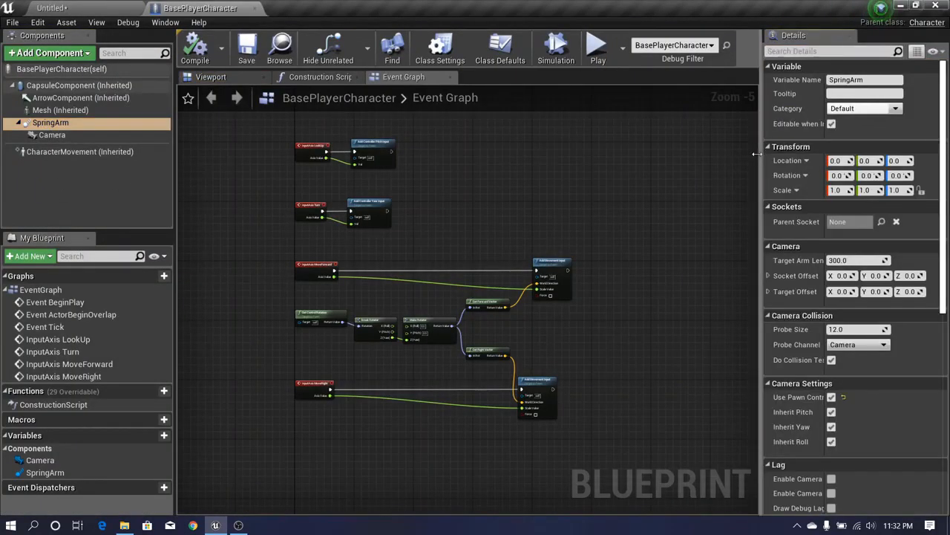
{"action": "left_click_drag", "start_coordinate": [756, 154], "coordinate": [649, 154]}
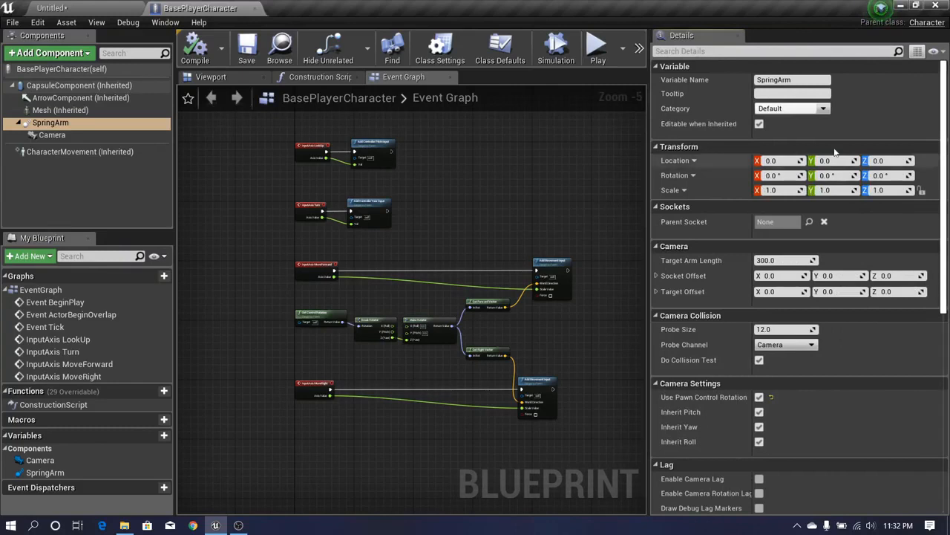
Filter the CharacterMovement component's details for "rota" and enable Orient Rotation to Movement
{"action": "left_click", "coordinate": [115, 153]}
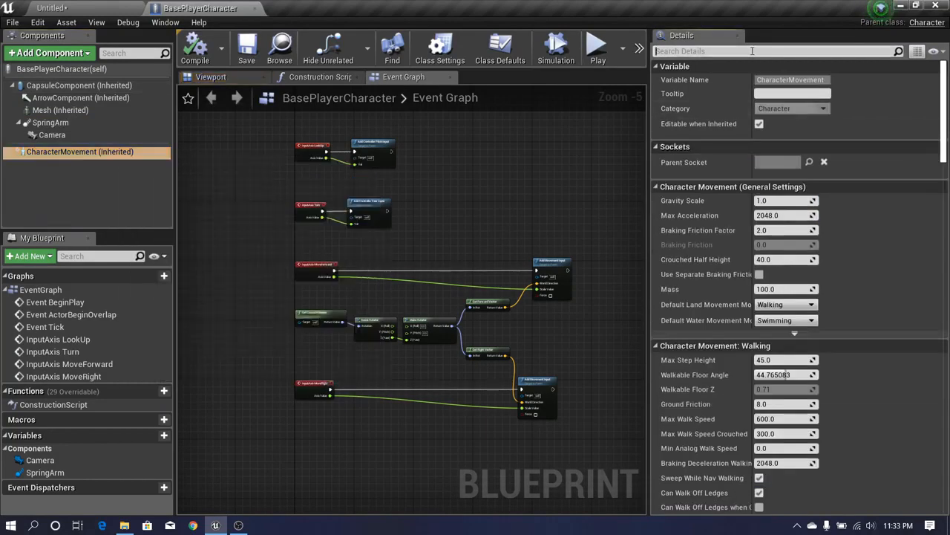
{"action": "left_click", "coordinate": [753, 51]}
{"action": "type", "text": "rota"}
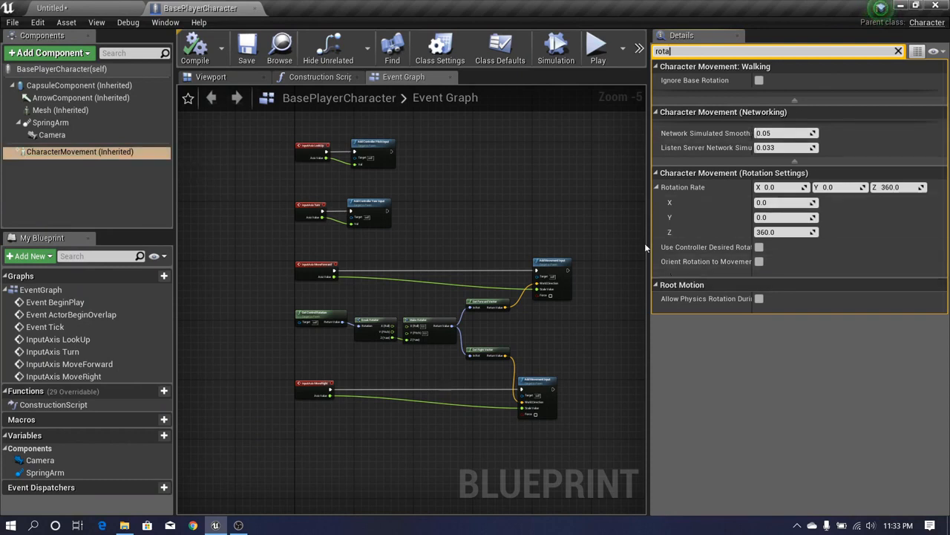
{"action": "left_click_drag", "start_coordinate": [647, 244], "coordinate": [636, 244]}
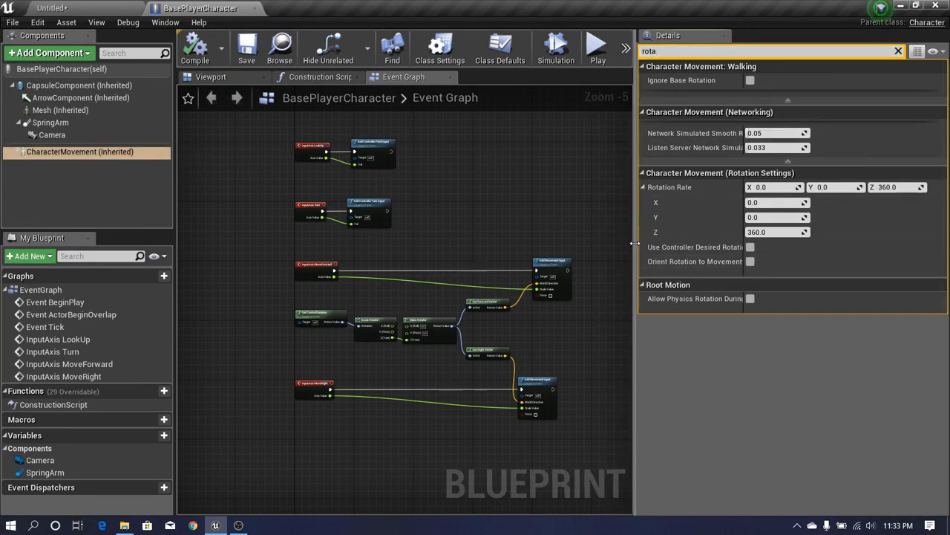
{"action": "left_click", "coordinate": [750, 262]}
{"action": "left_click_drag", "start_coordinate": [632, 236], "coordinate": [678, 237]}
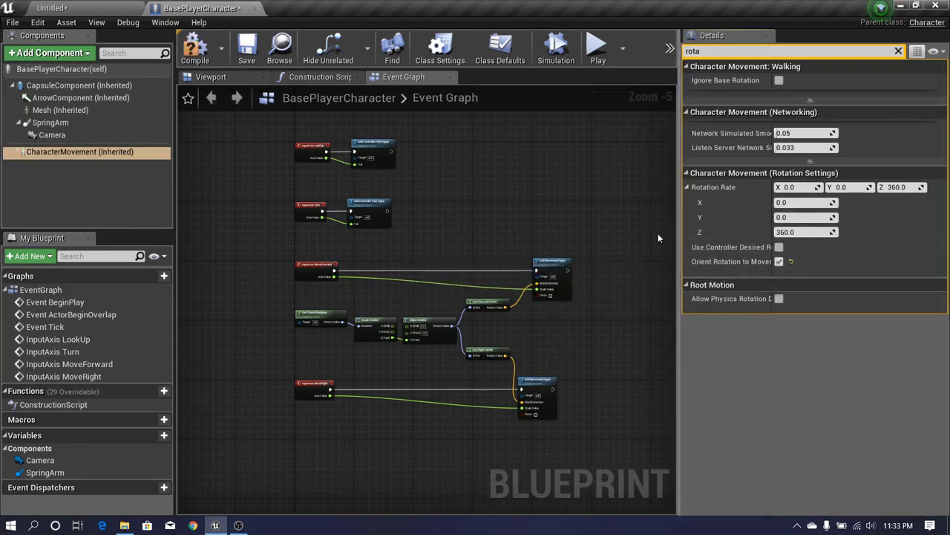
Play the level in full screen to test how the character turns while walking forward and sideways, and end the session
{"action": "left_click", "coordinate": [71, 6]}
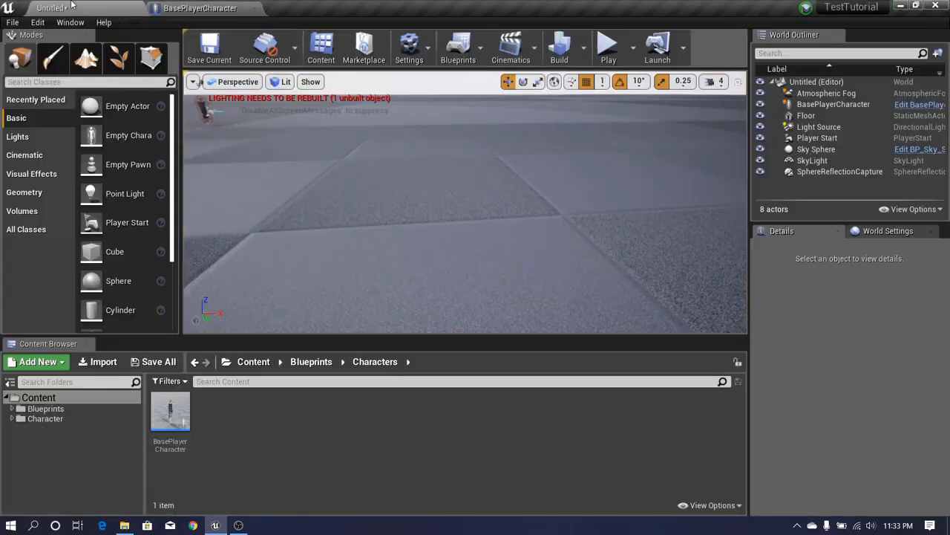
{"action": "left_click", "coordinate": [606, 48]}
{"action": "key", "text": "F11"}
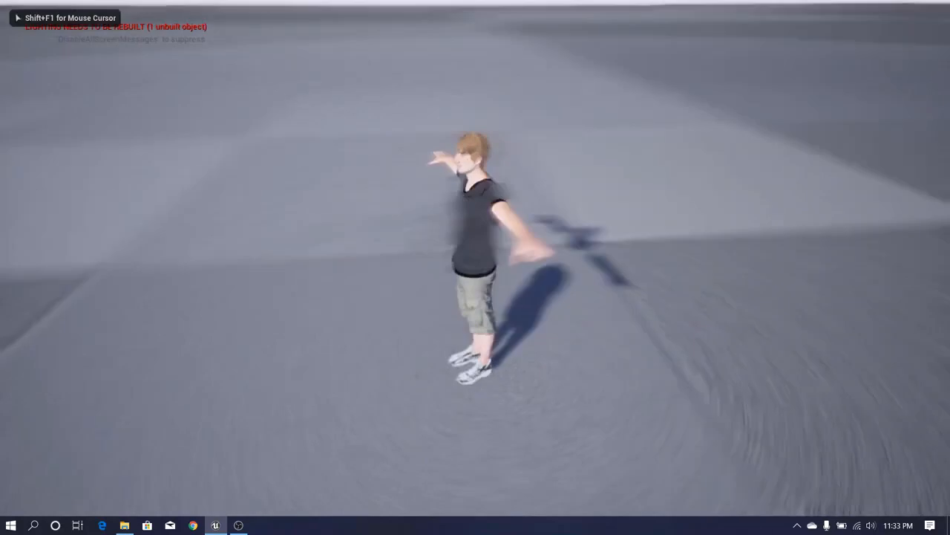
{"action": "key", "text": "a"}
{"action": "key", "text": "w"}
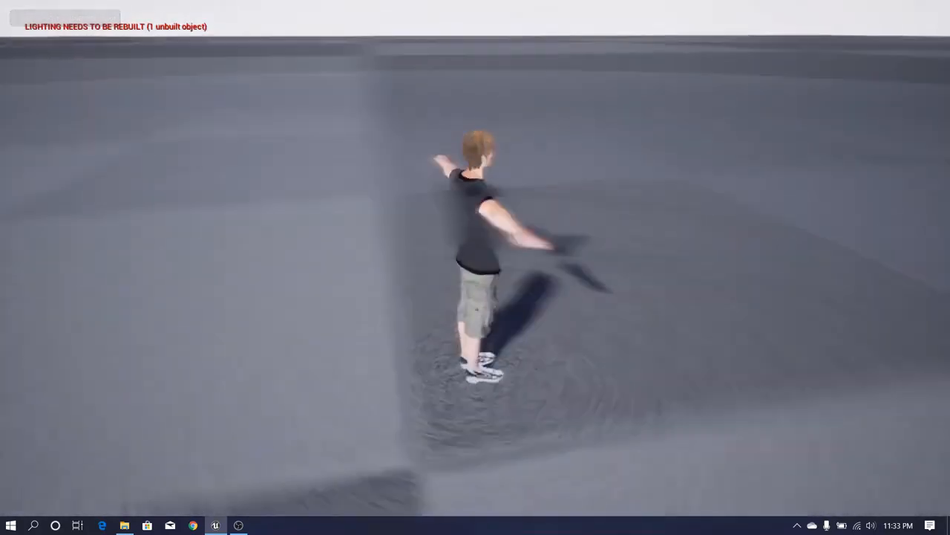
{"action": "key", "text": "w"}
{"action": "key", "text": "w"}
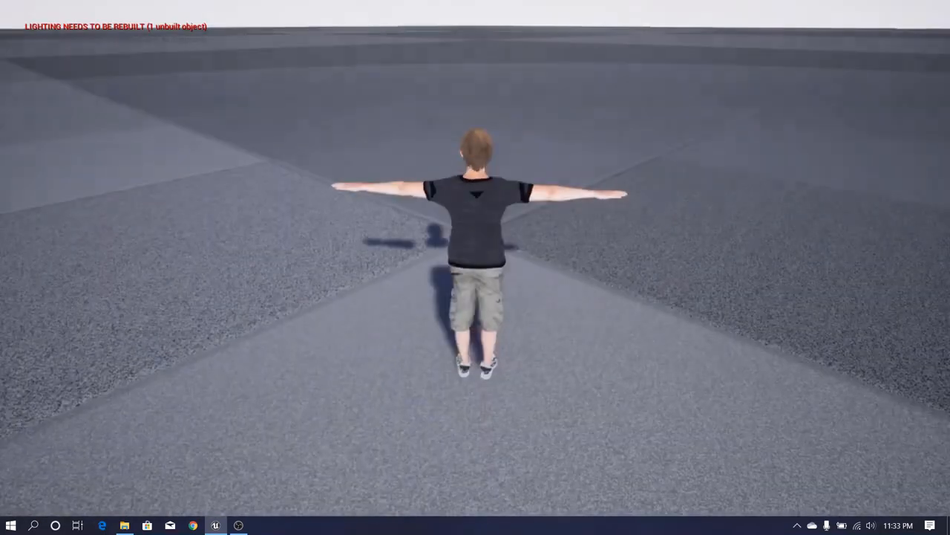
{"action": "key", "text": "w"}
{"action": "key", "text": "w"}
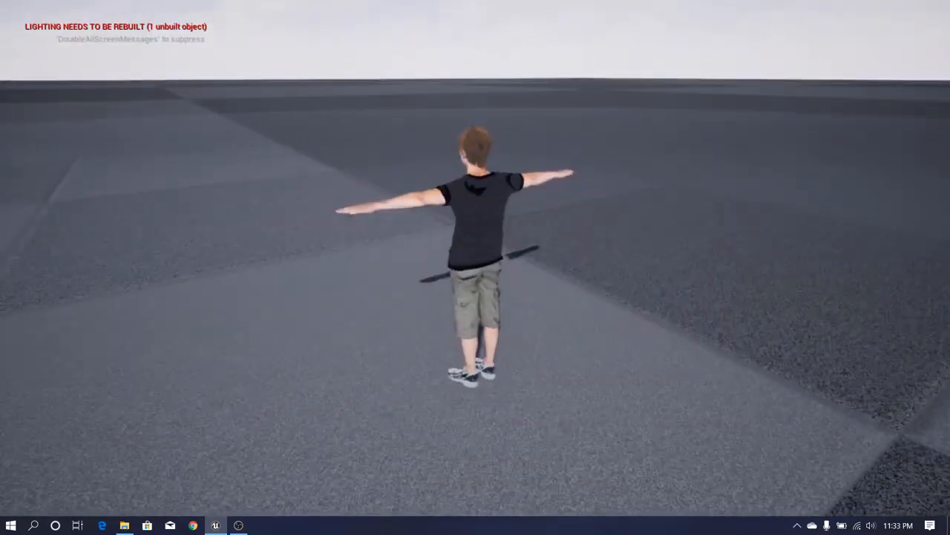
{"action": "key", "text": "Escape"}
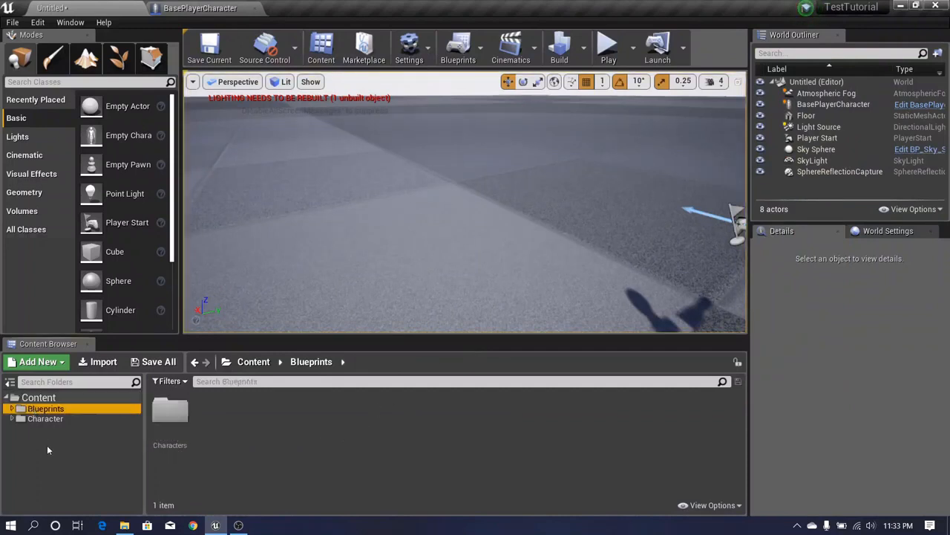
Open the Character/Animations folder and give the Content Browser more height
{"action": "left_click", "coordinate": [42, 420]}
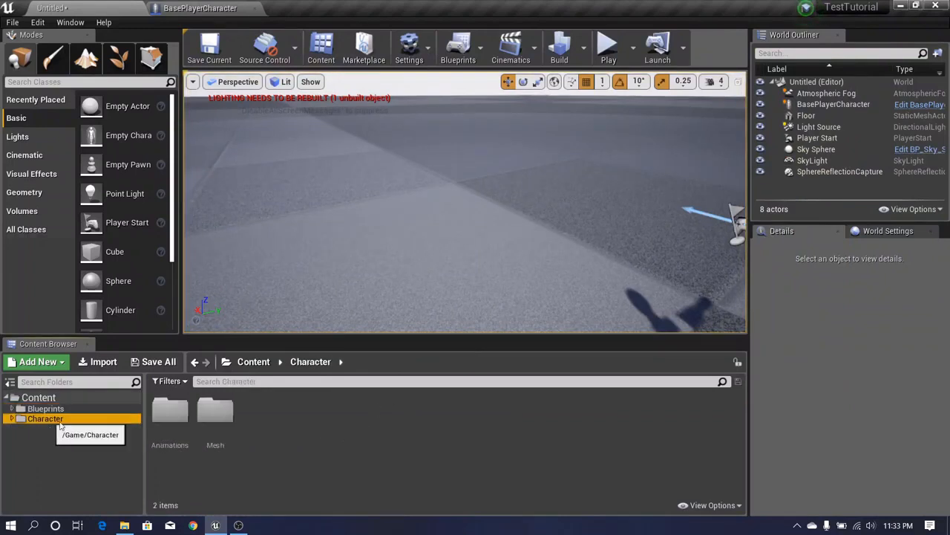
{"action": "double_click", "coordinate": [171, 430]}
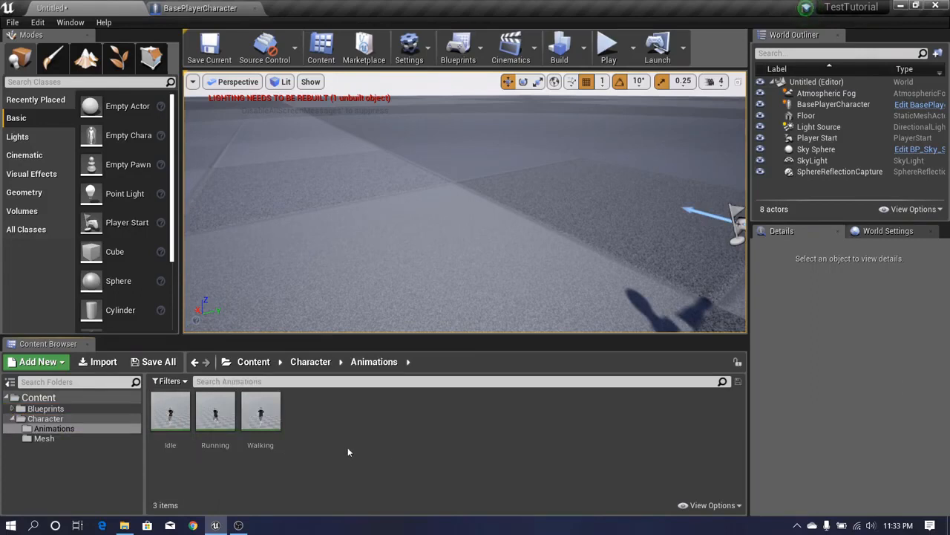
{"action": "left_click_drag", "start_coordinate": [415, 335], "coordinate": [420, 280]}
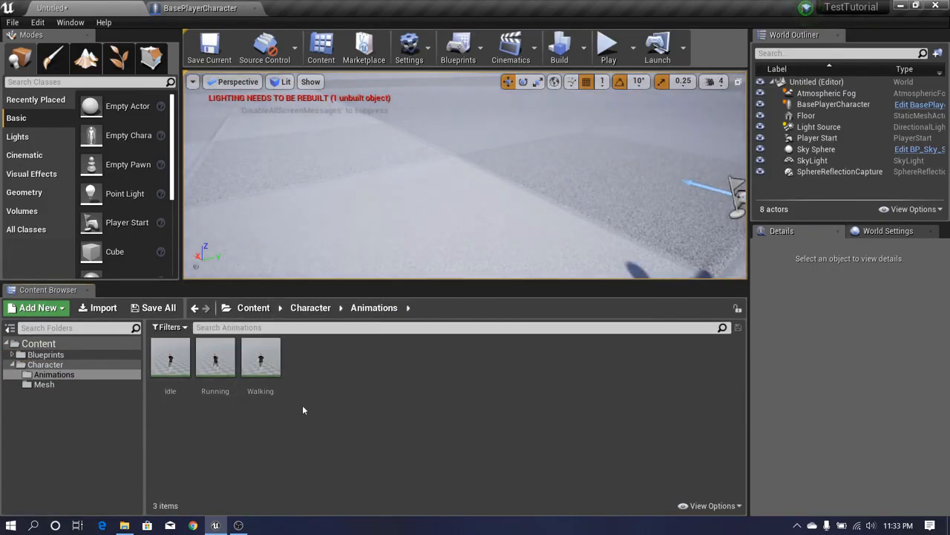
Create an Animation Blueprint for remy_Skeleton in the Animations folder and name it ABP_Remy
{"action": "right_click", "coordinate": [285, 443]}
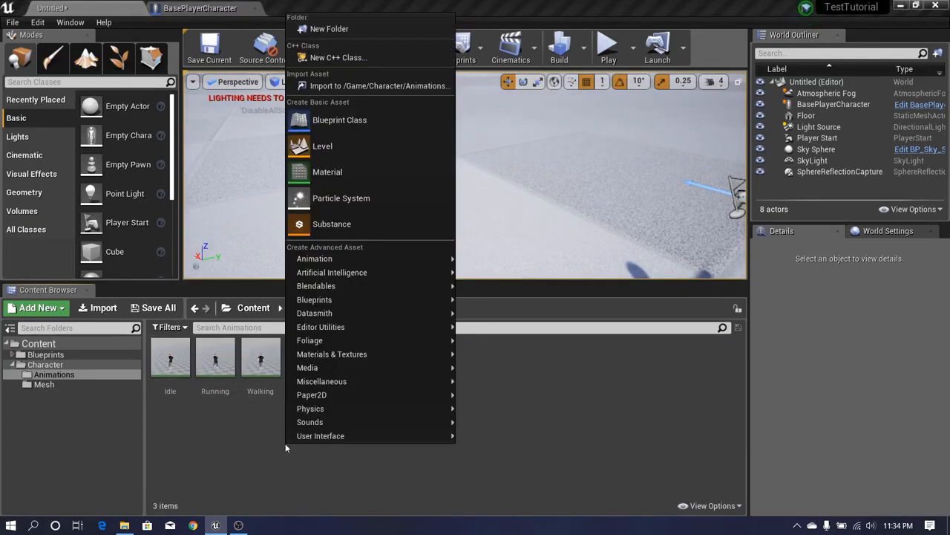
{"action": "mouse_move", "coordinate": [369, 259]}
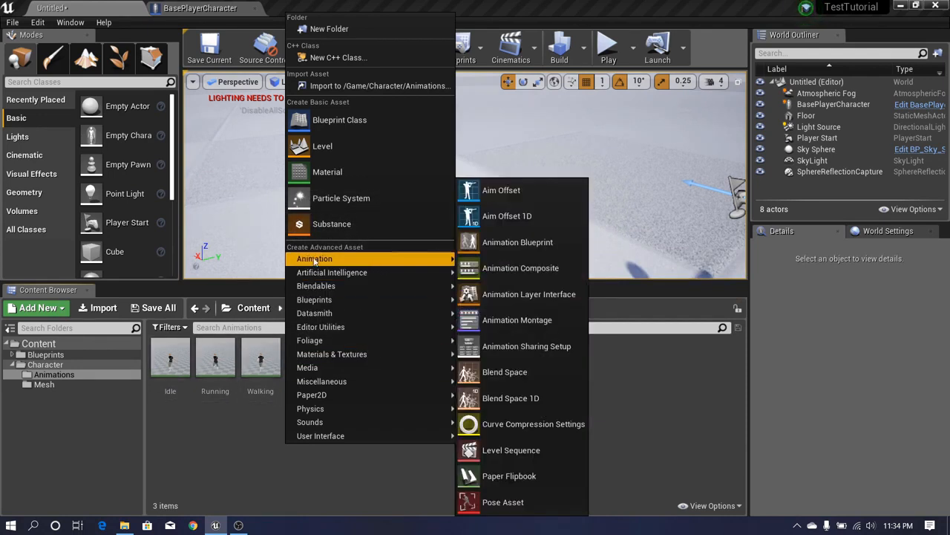
{"action": "left_click", "coordinate": [495, 251]}
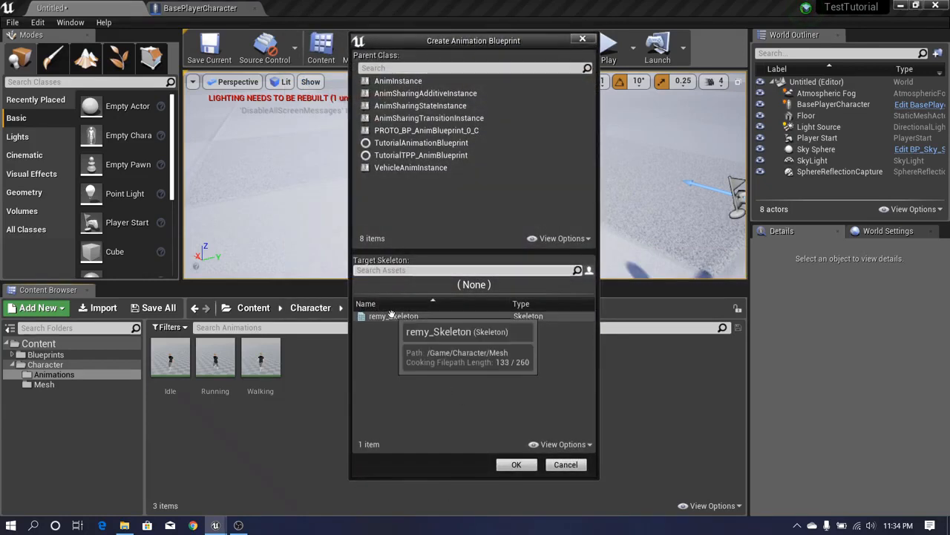
{"action": "left_click", "coordinate": [515, 465]}
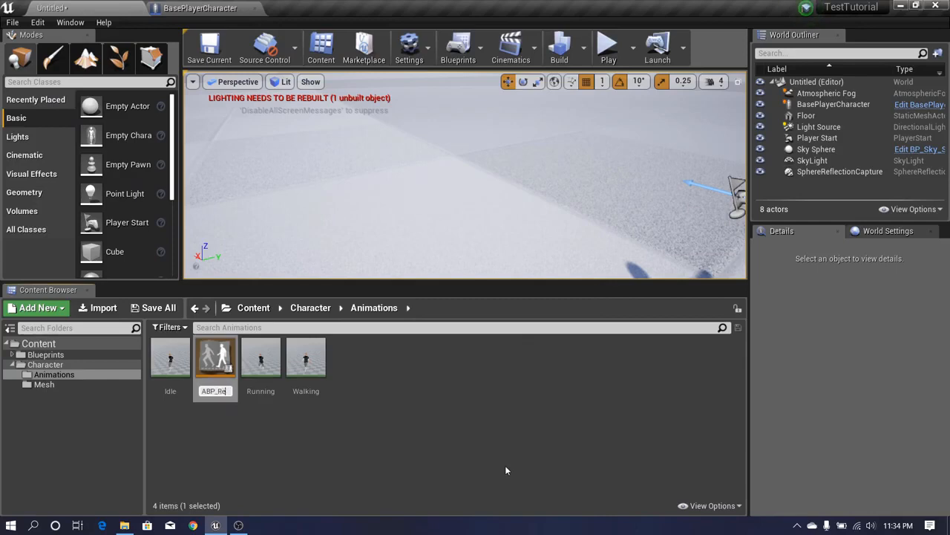
{"action": "key", "text": "Return"}
{"action": "left_click", "coordinate": [371, 468]}
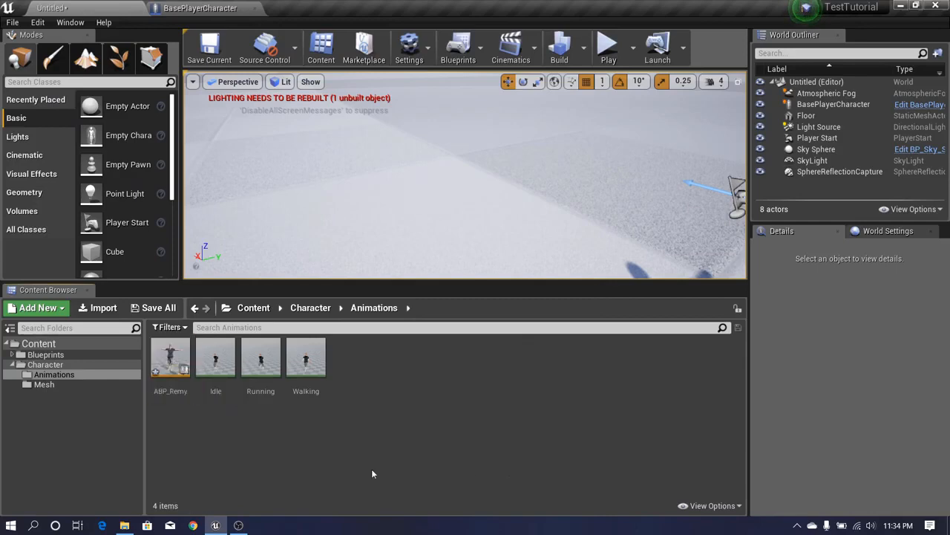
Open ABP_Remy on its AnimGraph and close the Compiler Results to enlarge the graph area
{"action": "left_click", "coordinate": [180, 370]}
{"action": "double_click", "coordinate": [181, 370]}
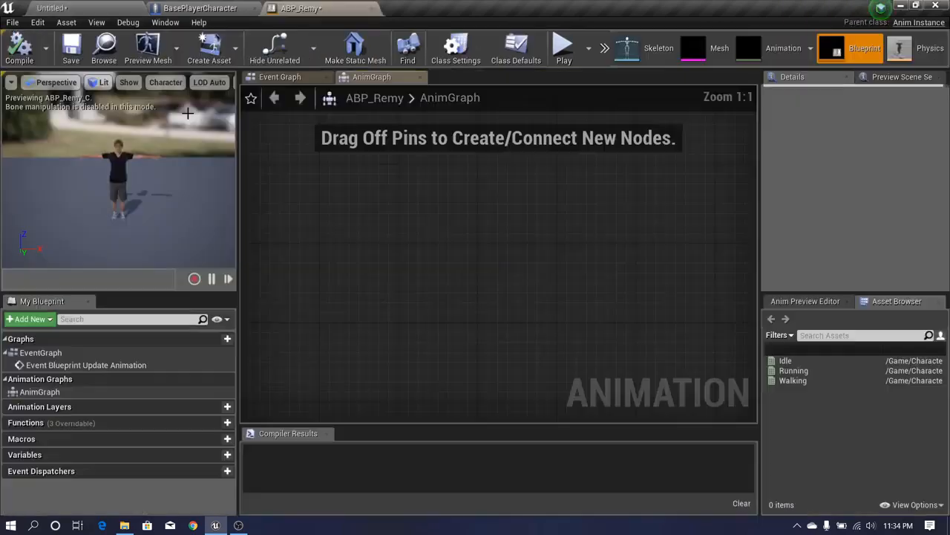
{"action": "scroll", "coordinate": [368, 245], "scroll_direction": "down", "scroll_amount": 6}
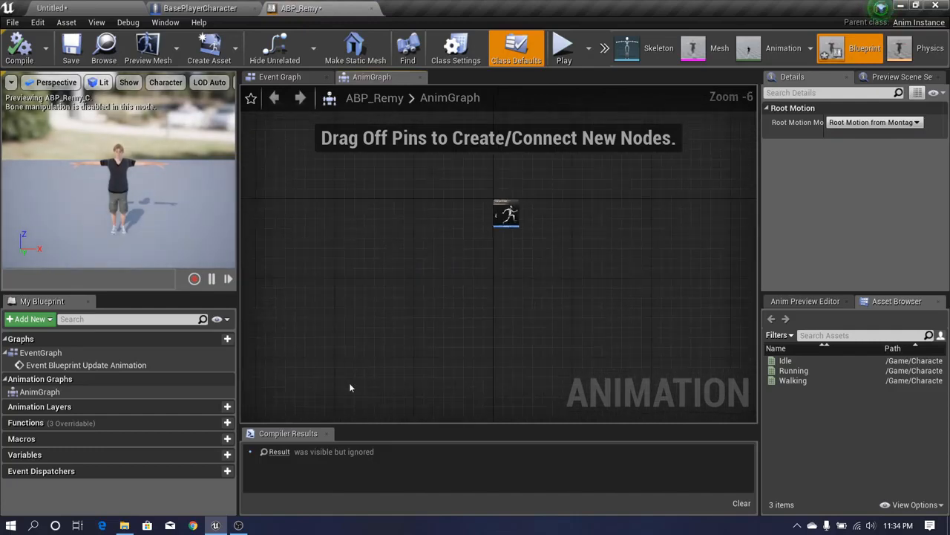
{"action": "left_click", "coordinate": [326, 435]}
{"action": "scroll", "coordinate": [397, 312], "scroll_direction": "up", "scroll_amount": 1}
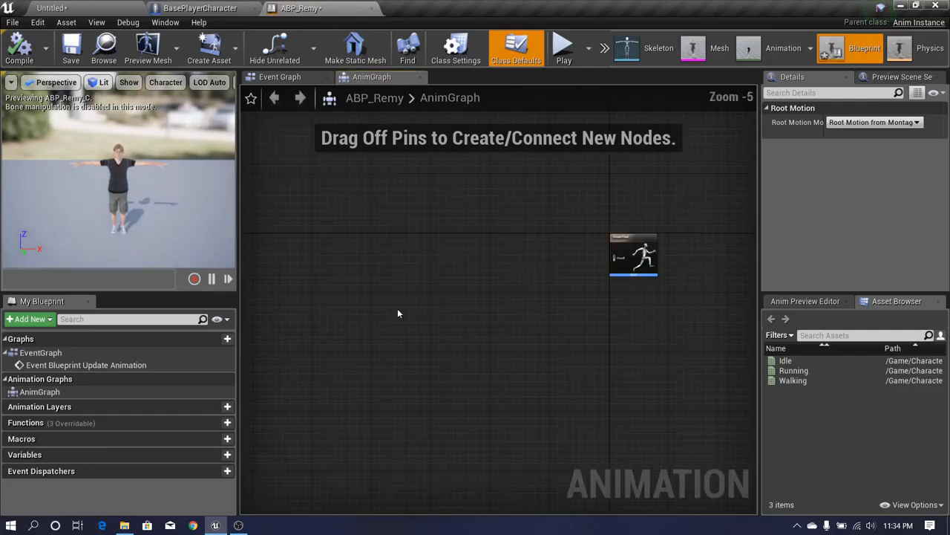
Create a Blend Space 1D for remy_Skeleton in the Character/Animations folder and name it BSP_Movement
{"action": "left_click", "coordinate": [86, 6]}
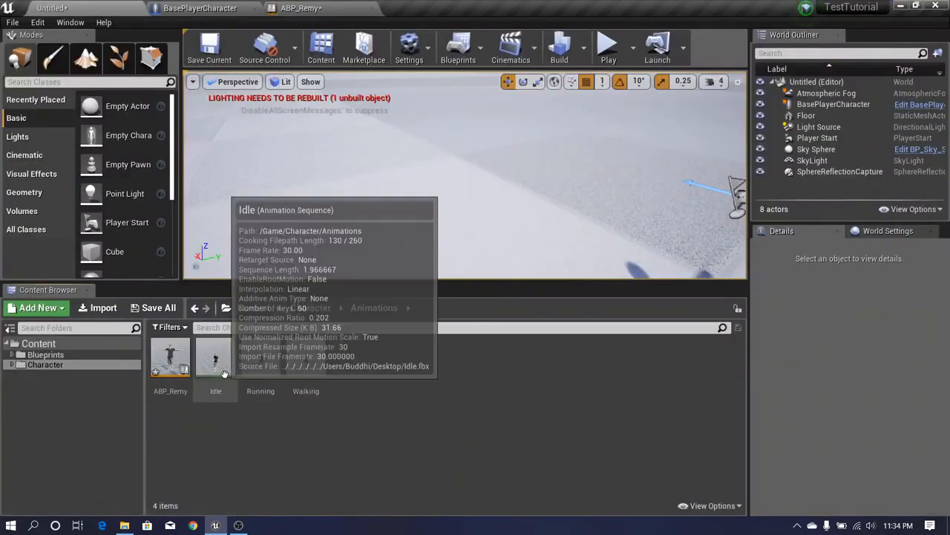
{"action": "mouse_move", "coordinate": [216, 384]}
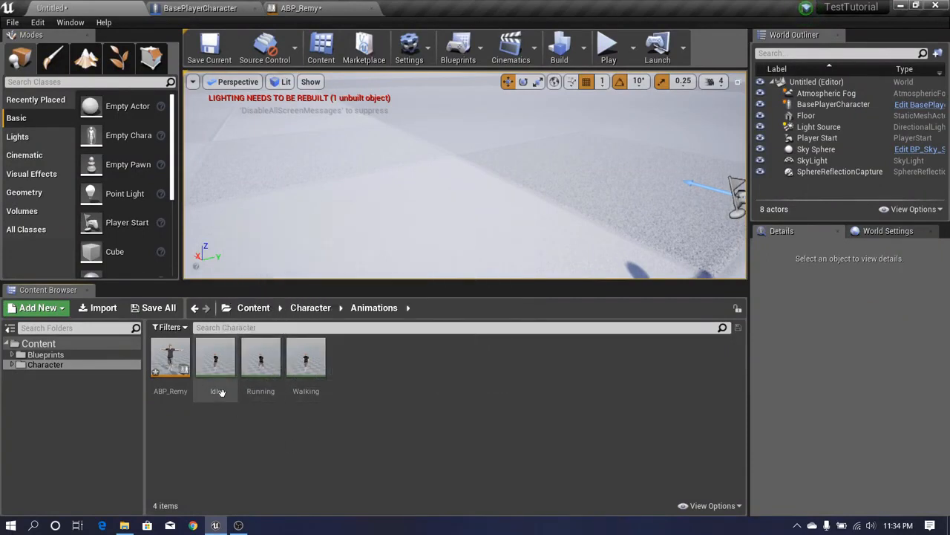
{"action": "right_click", "coordinate": [370, 426]}
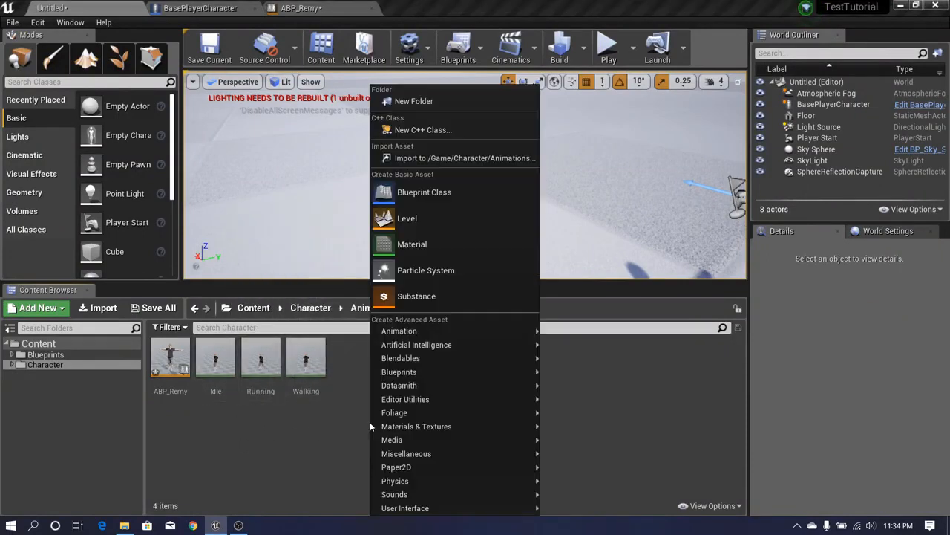
{"action": "mouse_move", "coordinate": [446, 334]}
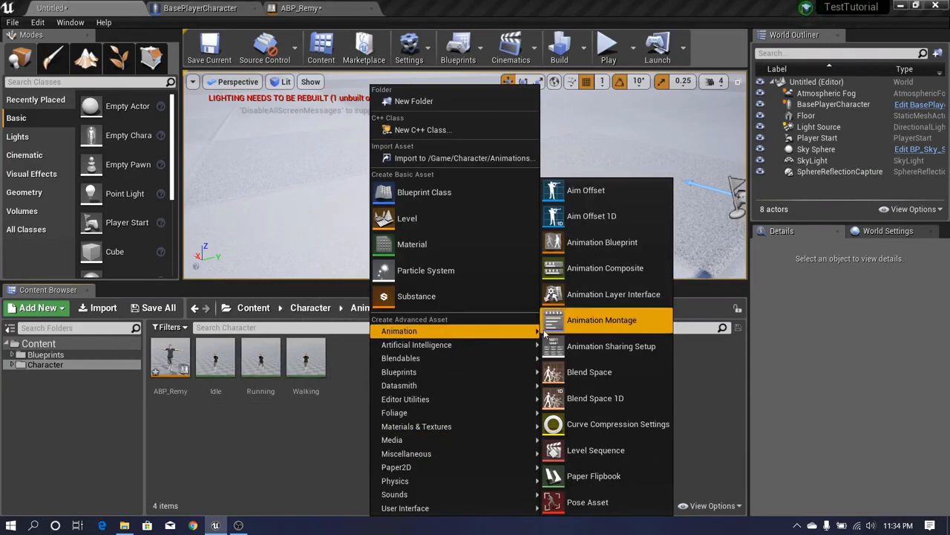
{"action": "left_click", "coordinate": [583, 399]}
{"action": "left_click", "coordinate": [364, 97]}
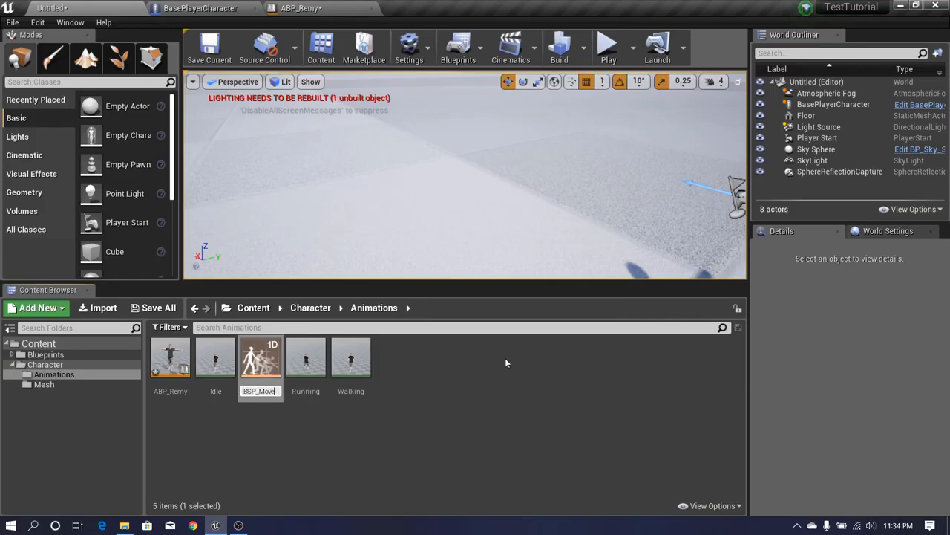
{"action": "key", "text": "Return"}
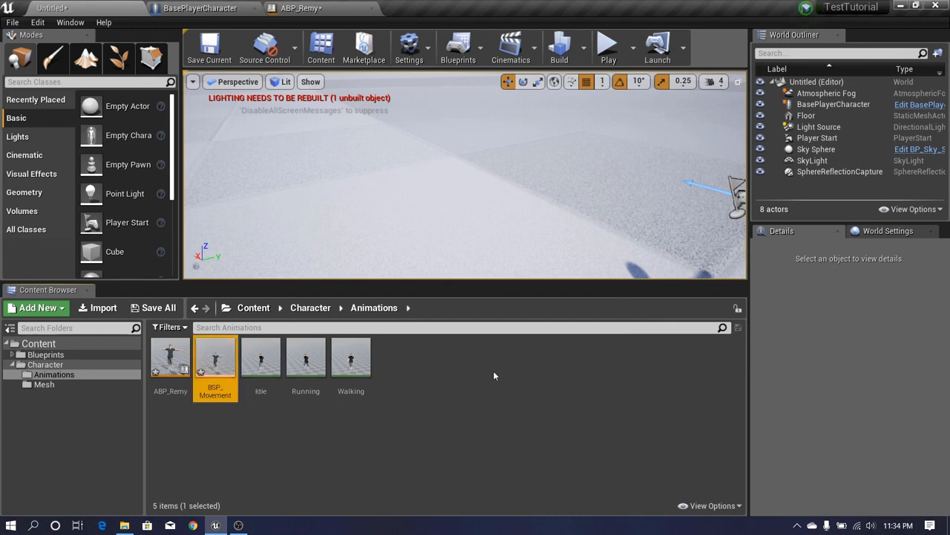
Open BSP_Movement and enlarge its sample graph area by shrinking the asset details and the preview viewport
{"action": "left_click", "coordinate": [217, 361]}
{"action": "double_click", "coordinate": [217, 360]}
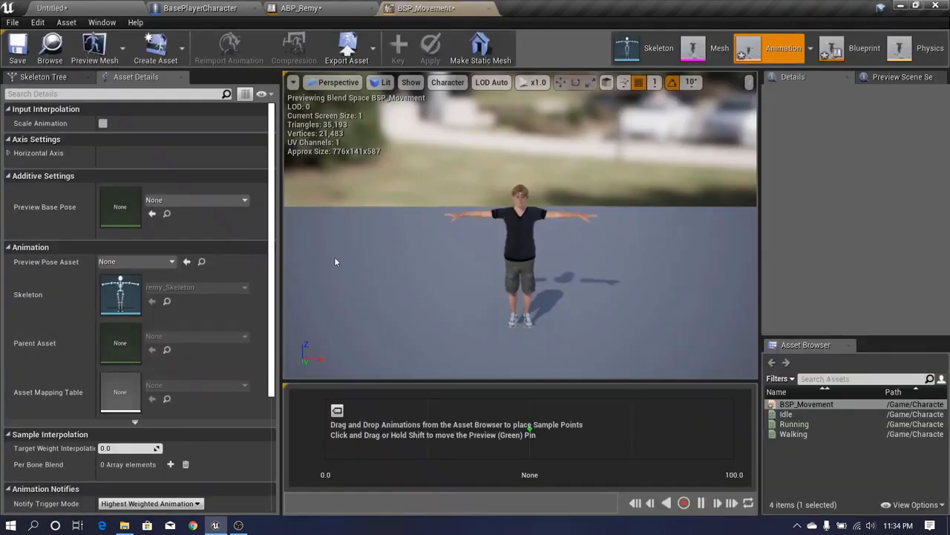
{"action": "left_click_drag", "start_coordinate": [280, 287], "coordinate": [244, 287]}
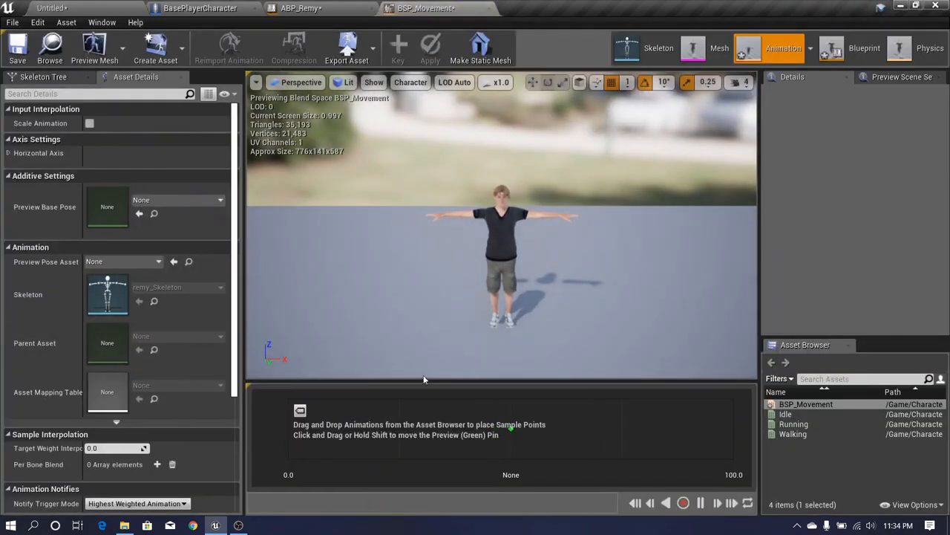
{"action": "left_click_drag", "start_coordinate": [427, 380], "coordinate": [427, 263]}
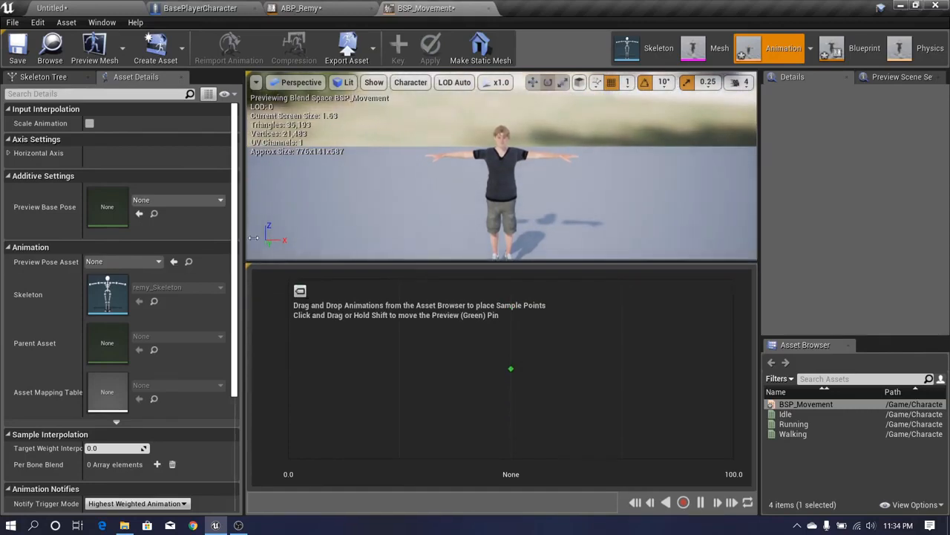
Name the blend space's horizontal axis Speed and set its maximum axis value to 600
{"action": "left_click", "coordinate": [8, 153]}
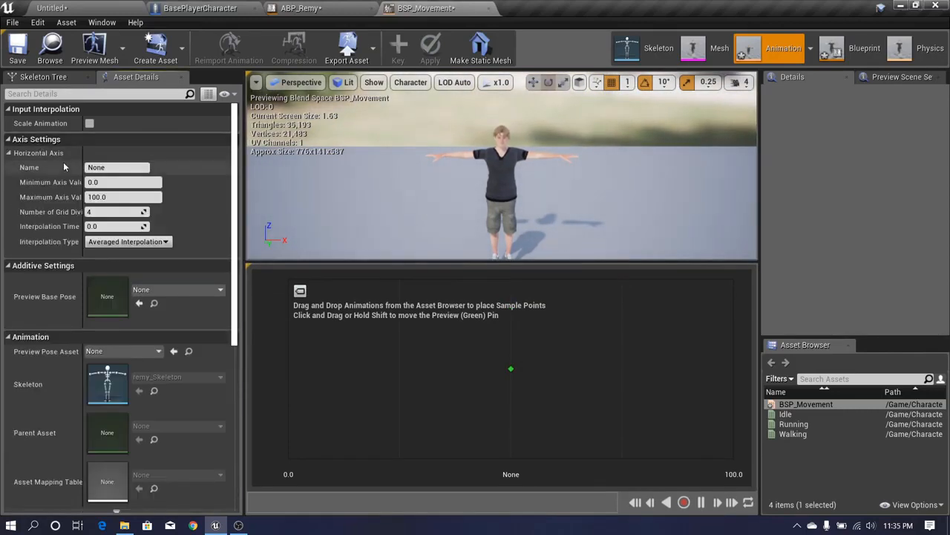
{"action": "left_click", "coordinate": [112, 168]}
{"action": "type", "text": "Speed"}
{"action": "key", "text": "Tab"}
{"action": "key", "text": "Tab"}
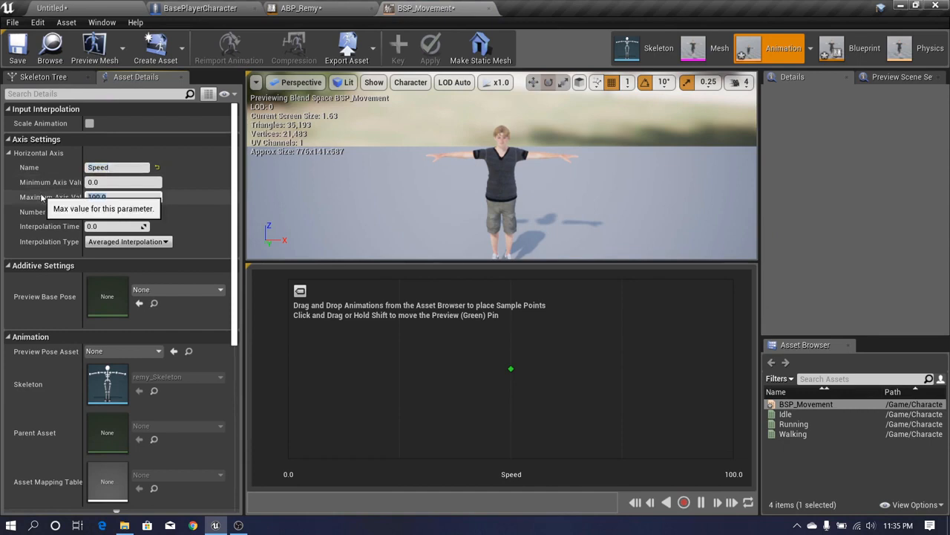
{"action": "type", "text": "600"}
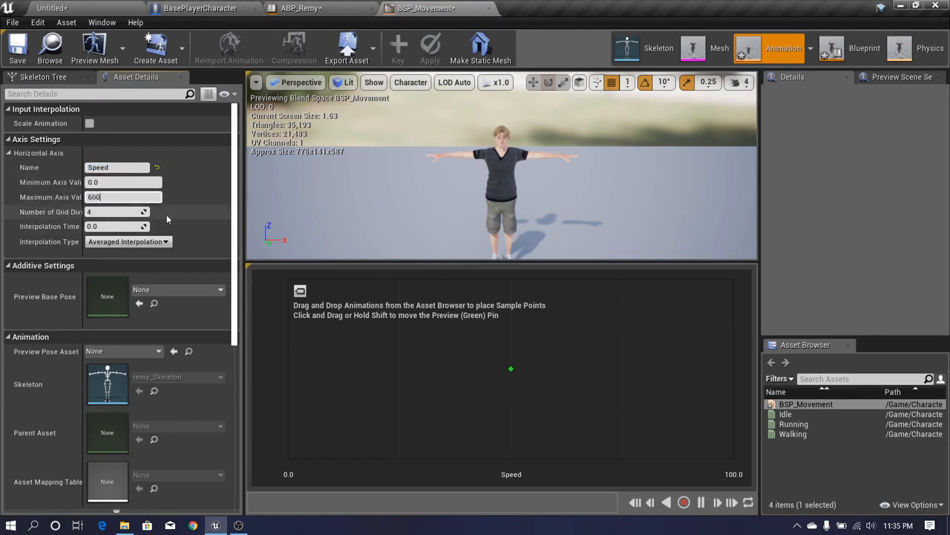
{"action": "key", "text": "Return"}
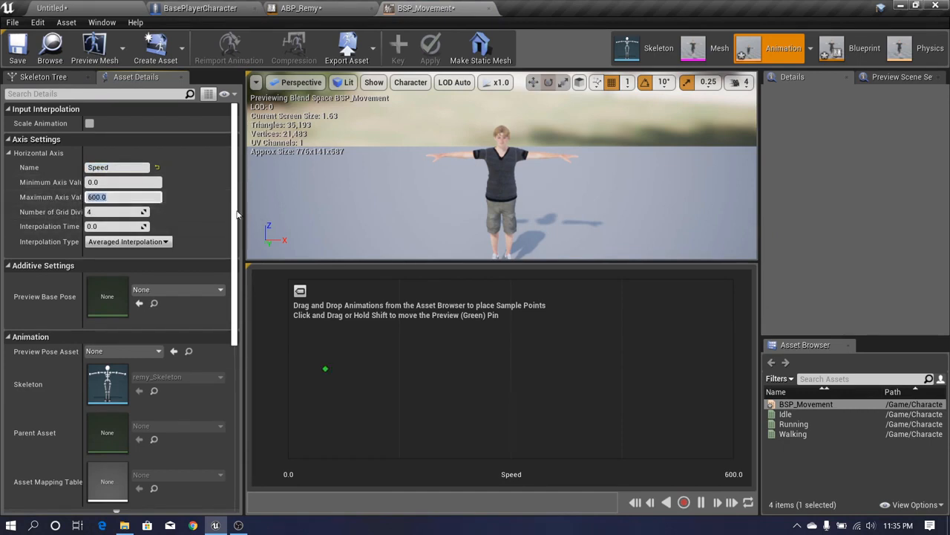
{"action": "left_click_drag", "start_coordinate": [242, 216], "coordinate": [239, 216]}
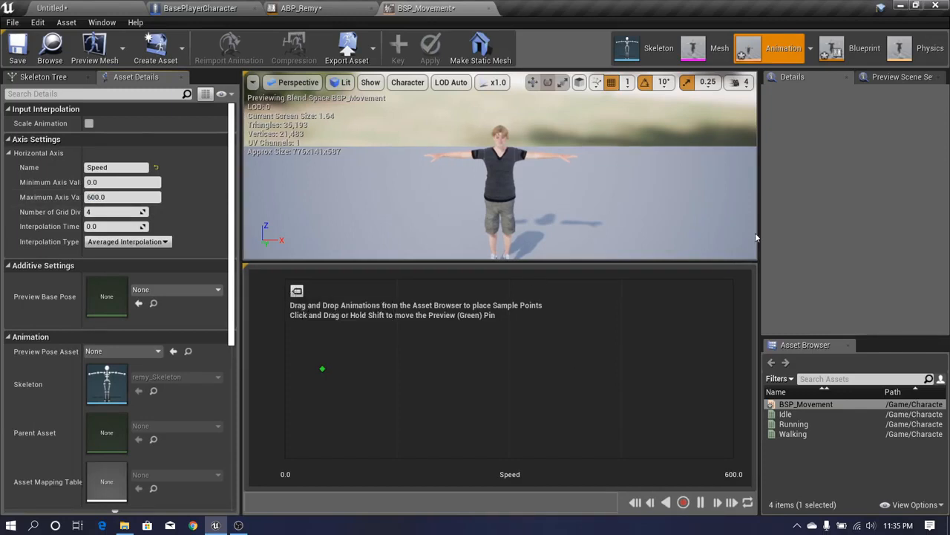
{"action": "left_click_drag", "start_coordinate": [756, 238], "coordinate": [758, 239]}
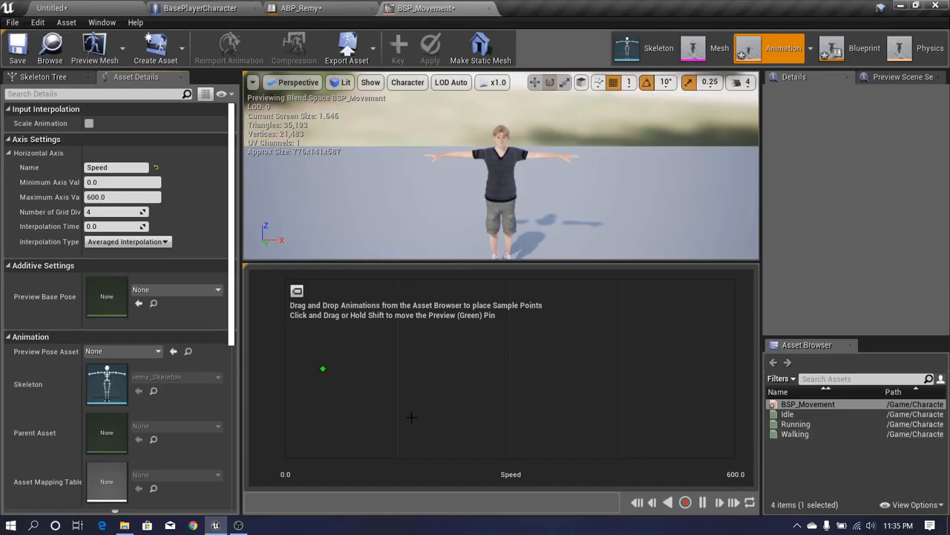
Place the Idle animation at Speed 0, Walking at the first inner grid division, and Running at Speed 600
{"action": "left_click_drag", "start_coordinate": [322, 368], "coordinate": [273, 386]}
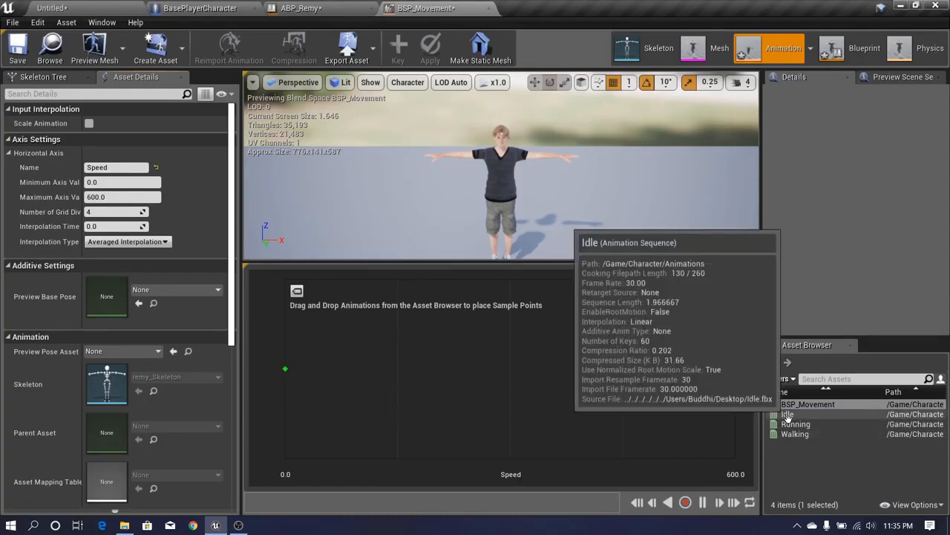
{"action": "left_click_drag", "start_coordinate": [785, 413], "coordinate": [305, 395]}
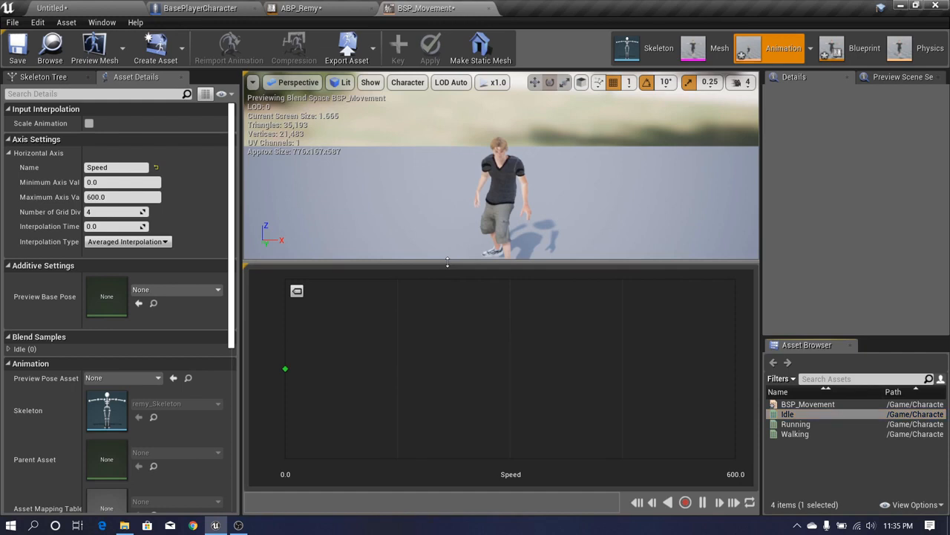
{"action": "left_click_drag", "start_coordinate": [445, 263], "coordinate": [455, 276]}
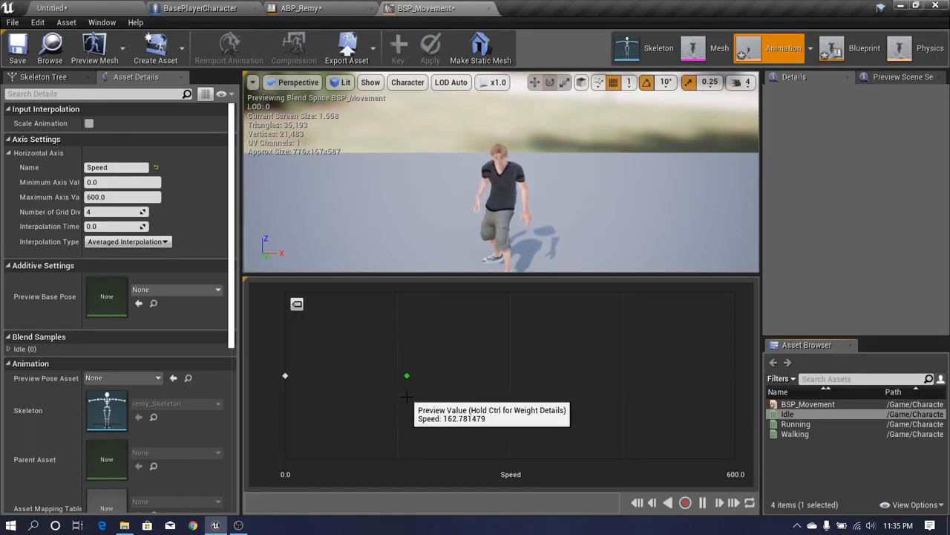
{"action": "left_click_drag", "start_coordinate": [793, 434], "coordinate": [407, 386]}
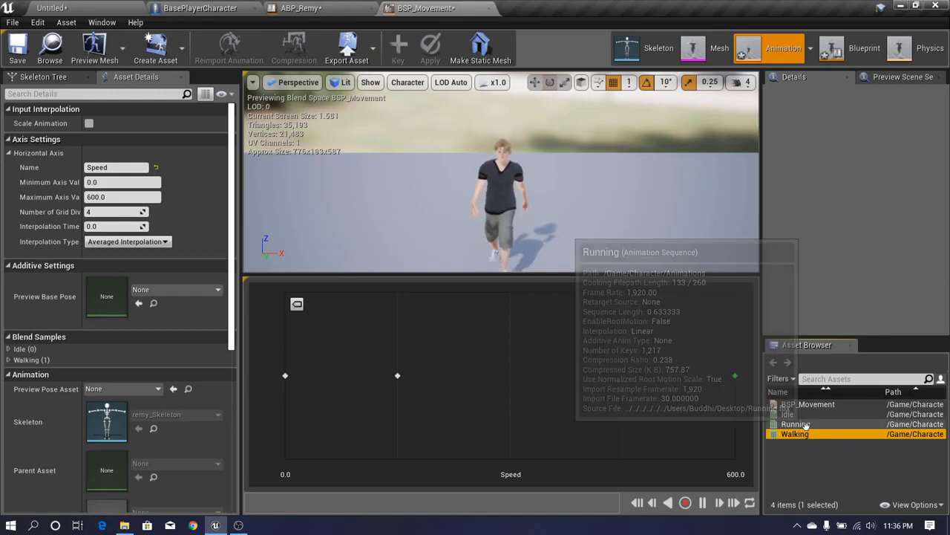
{"action": "left_click_drag", "start_coordinate": [796, 424], "coordinate": [736, 377]}
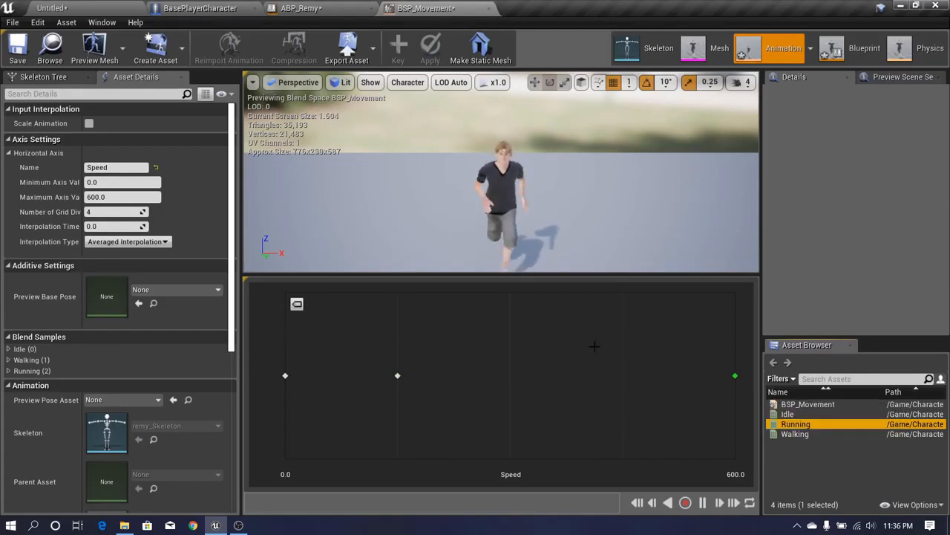
Close BSP_Movement and return to the AnimGraph of ABP_Remy
{"action": "left_click", "coordinate": [488, 9]}
{"action": "left_click", "coordinate": [52, 7]}
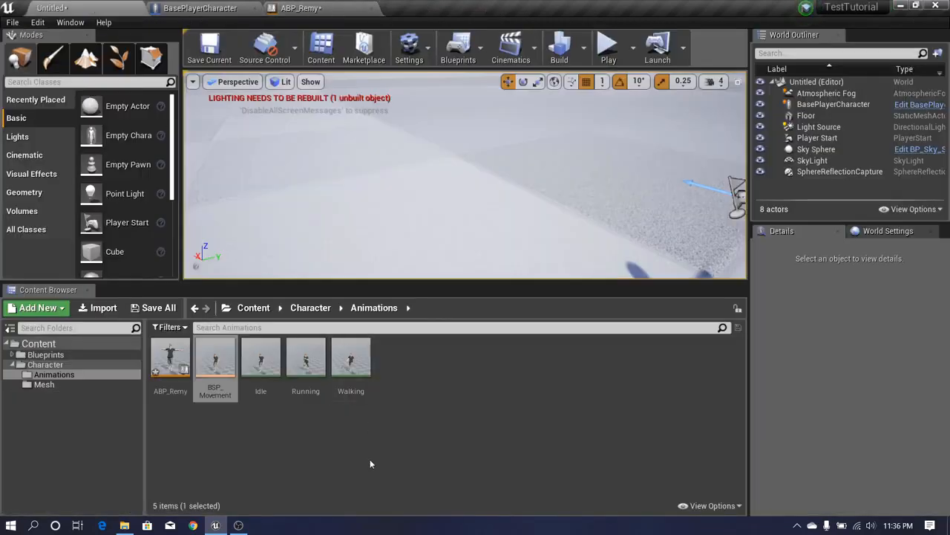
{"action": "left_click", "coordinate": [215, 355]}
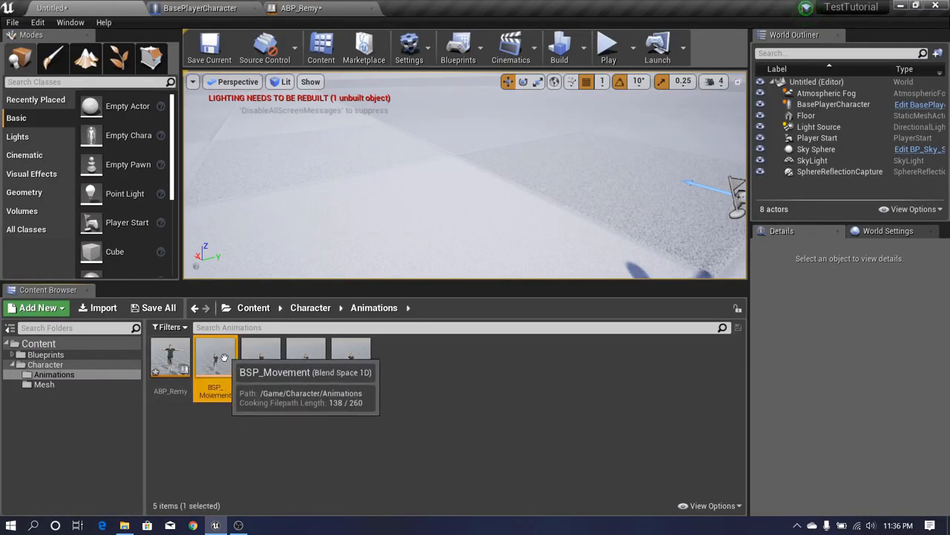
{"action": "left_click", "coordinate": [172, 363]}
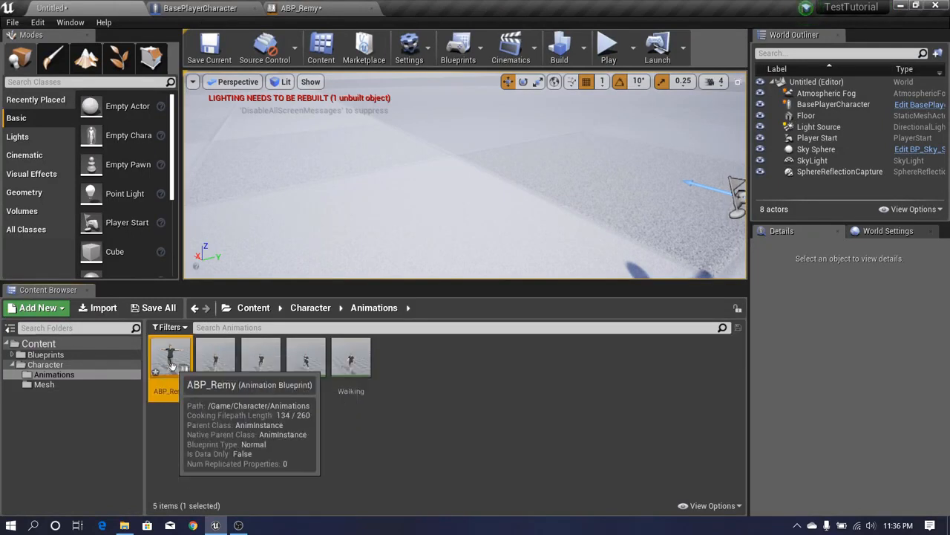
{"action": "left_click", "coordinate": [300, 9]}
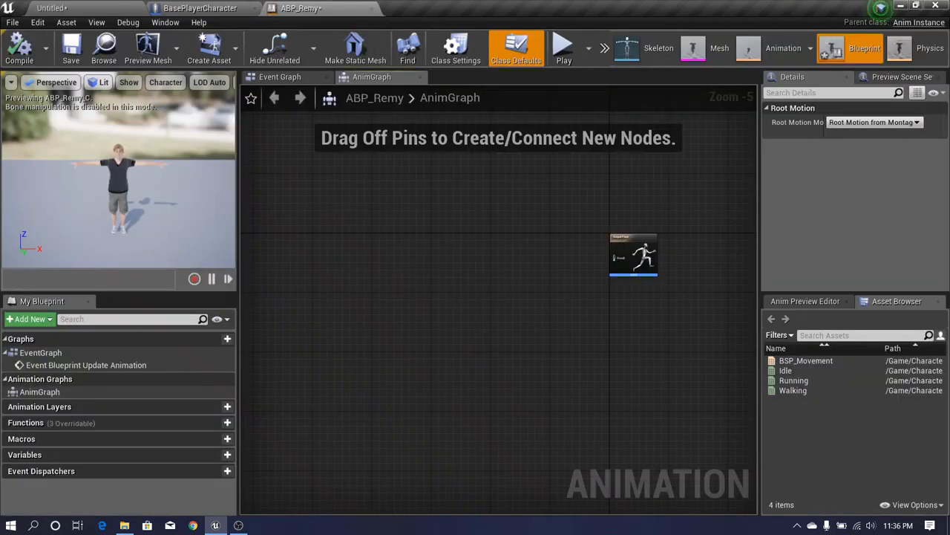
Add a BSP_Movement blend space player node to the AnimGraph, in front of the Output Pose node
{"action": "right_click_drag", "start_coordinate": [421, 314], "coordinate": [439, 344]}
{"action": "scroll", "coordinate": [603, 276], "scroll_direction": "up", "scroll_amount": 3}
{"action": "right_click_drag", "start_coordinate": [600, 321], "coordinate": [476, 299]}
{"action": "mouse_move", "coordinate": [813, 362]}
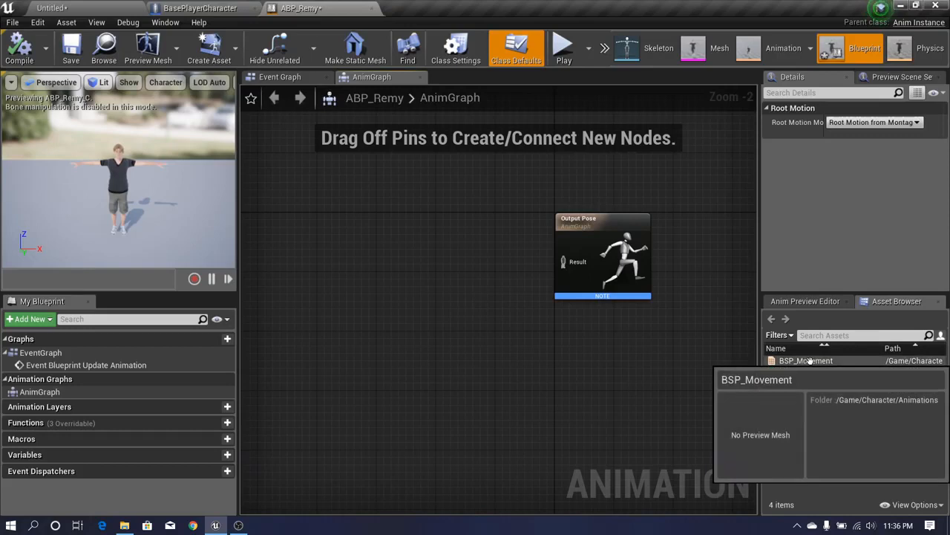
{"action": "left_click_drag", "start_coordinate": [813, 362], "coordinate": [431, 276]}
{"action": "scroll", "coordinate": [432, 277], "scroll_direction": "up", "scroll_amount": 2}
{"action": "right_click_drag", "start_coordinate": [450, 200], "coordinate": [426, 242]}
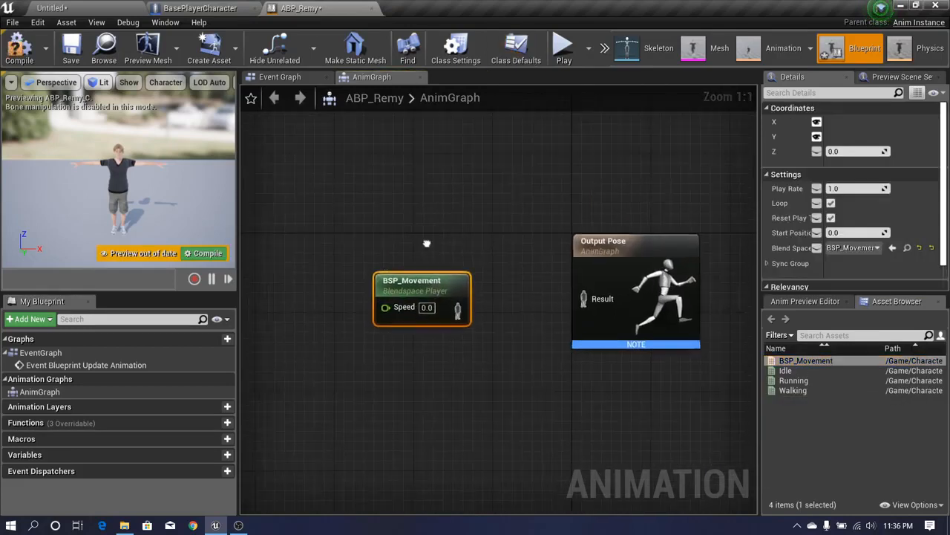
{"action": "left_click_drag", "start_coordinate": [440, 283], "coordinate": [439, 273]}
{"action": "right_click_drag", "start_coordinate": [381, 211], "coordinate": [388, 218]}
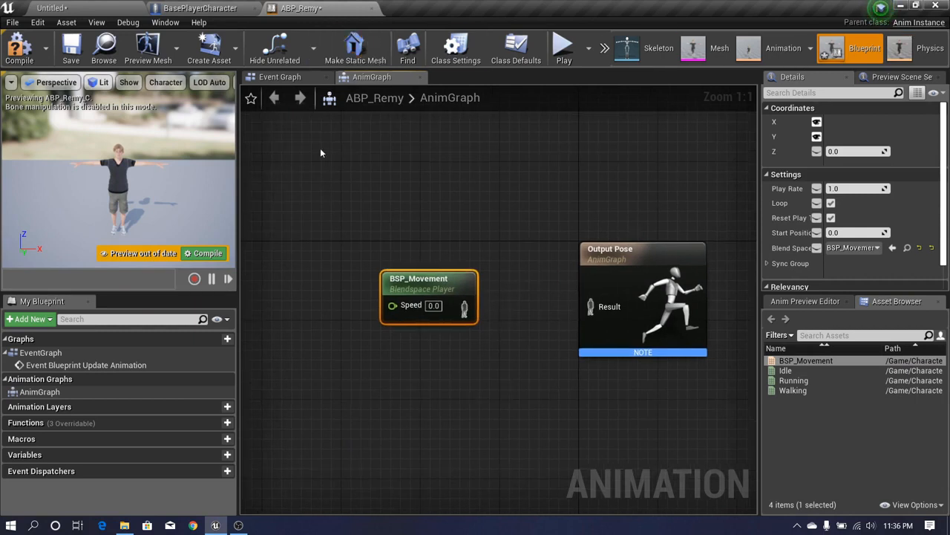
{"action": "right_click_drag", "start_coordinate": [320, 148], "coordinate": [334, 146]}
{"action": "right_click_drag", "start_coordinate": [401, 200], "coordinate": [387, 166]}
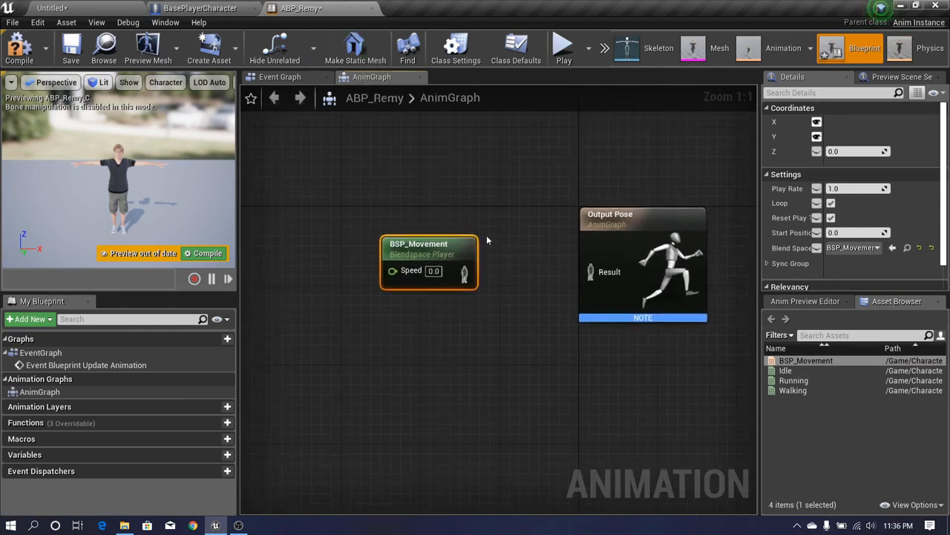
Connect the pose output of the BSP_Movement node to the Result input of Output Pose
{"action": "left_click_drag", "start_coordinate": [466, 273], "coordinate": [590, 273]}
{"action": "right_click_drag", "start_coordinate": [454, 214], "coordinate": [582, 229]}
{"action": "right_click_drag", "start_coordinate": [450, 261], "coordinate": [475, 253]}
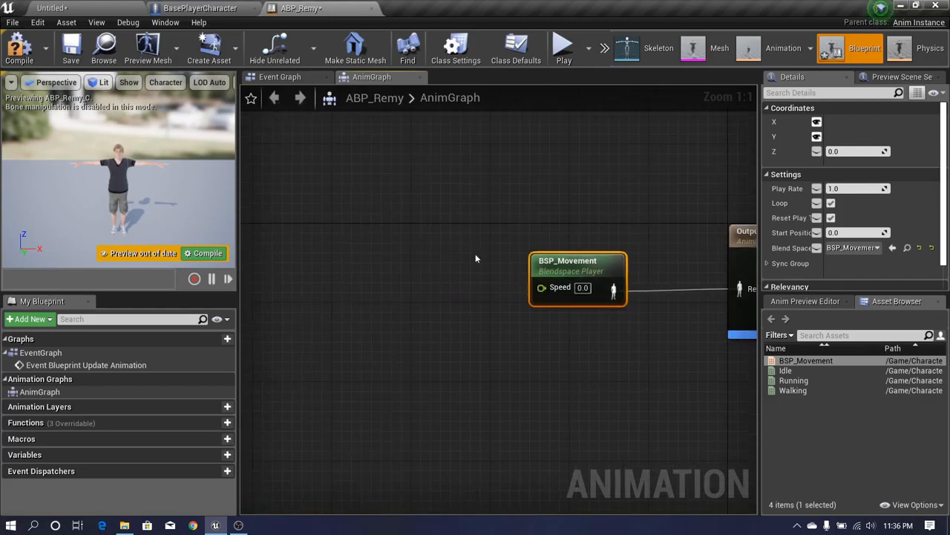
{"action": "right_click_drag", "start_coordinate": [478, 298], "coordinate": [490, 300]}
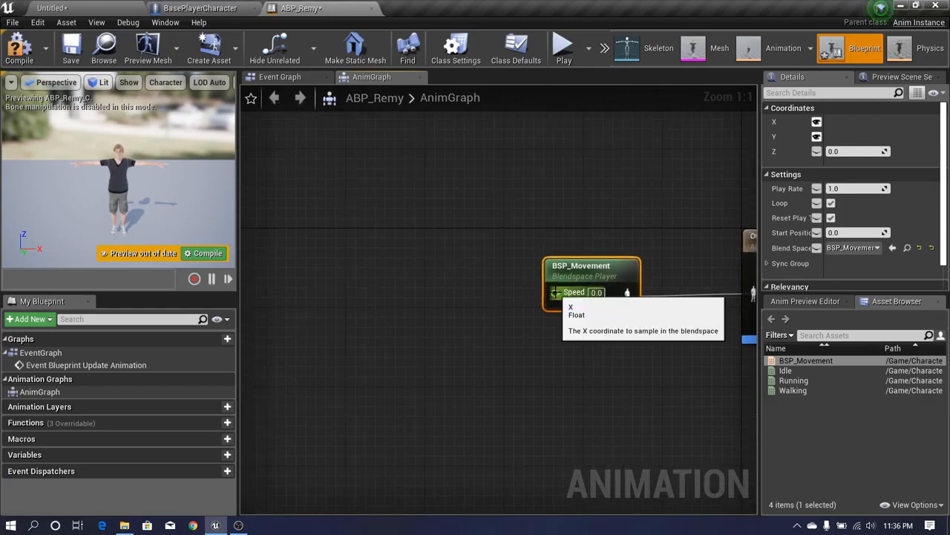
{"action": "left_click_drag", "start_coordinate": [556, 291], "coordinate": [438, 351]}
{"action": "left_click", "coordinate": [437, 349]}
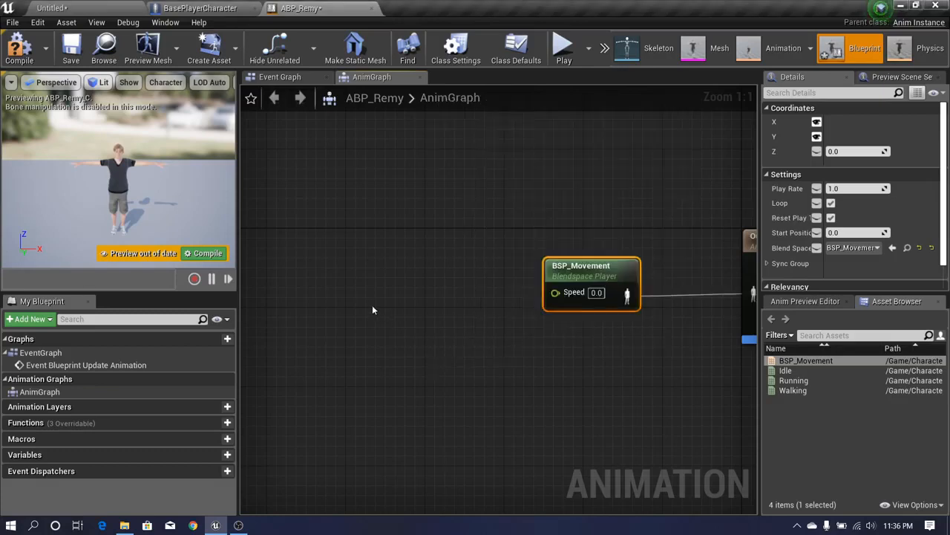
{"action": "left_click_drag", "start_coordinate": [555, 291], "coordinate": [454, 352]}
{"action": "left_click", "coordinate": [430, 335]}
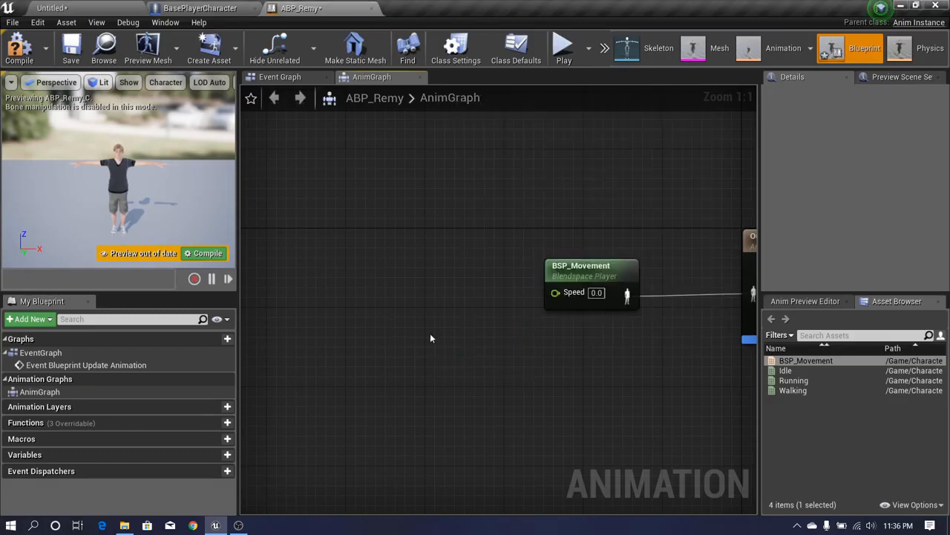
{"action": "left_click_drag", "start_coordinate": [554, 292], "coordinate": [491, 322]}
Set the Speed input of the BSP_Movement node to 150 and compile ABP_Remy to preview the pose
{"action": "right_click_drag", "start_coordinate": [549, 306], "coordinate": [451, 306]}
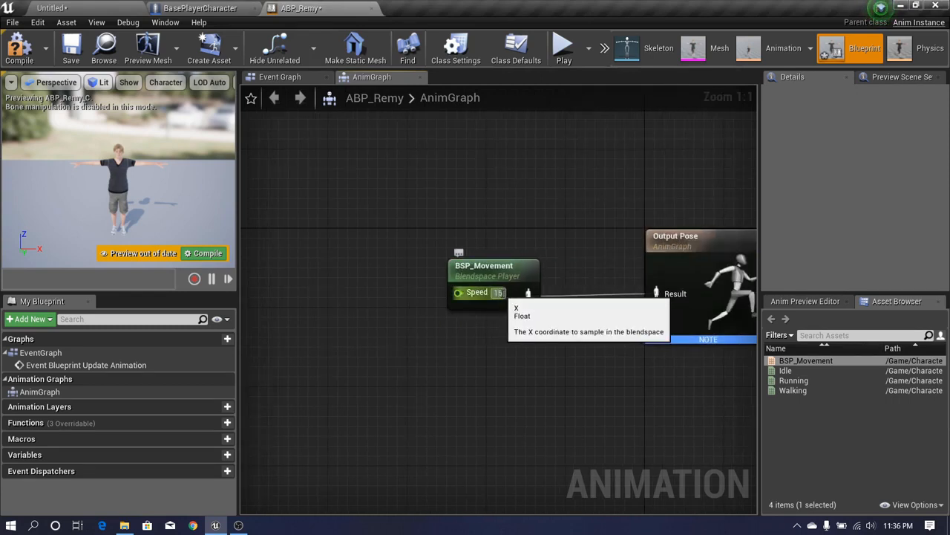
{"action": "left_click", "coordinate": [19, 46]}
{"action": "right_click_drag", "start_coordinate": [72, 174], "coordinate": [90, 162]}
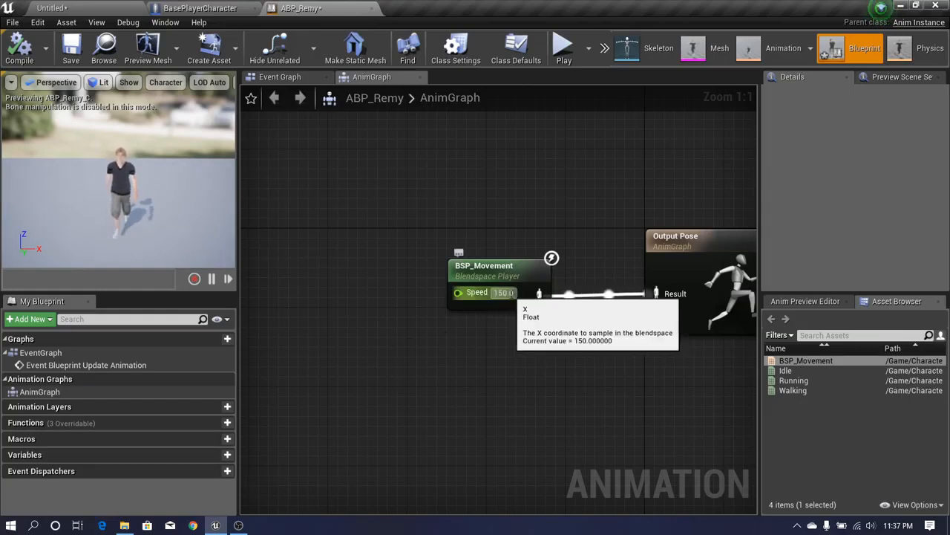
Set the Speed input of the BSP_Movement node to 500 to preview the running pose
{"action": "left_click", "coordinate": [504, 292]}
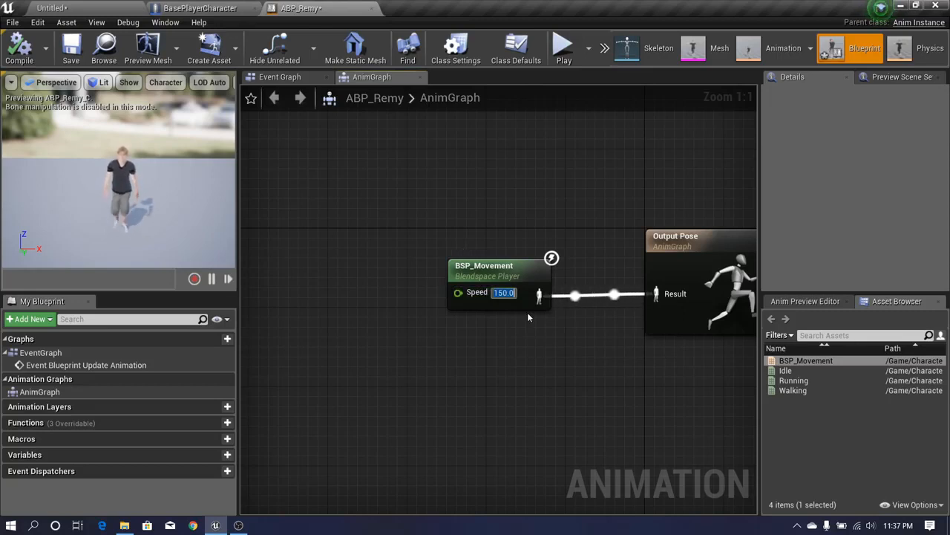
{"action": "type", "text": "500"}
{"action": "key", "text": "Return"}
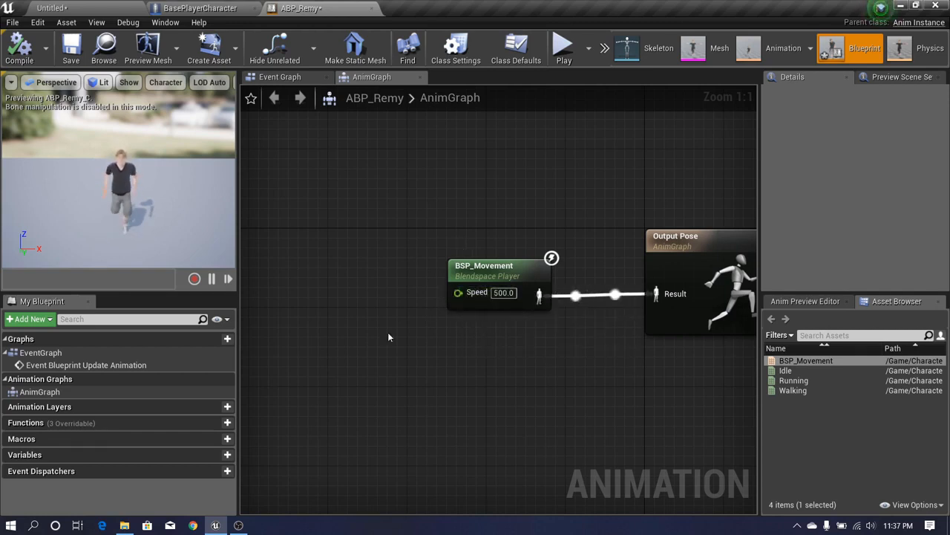
{"action": "right_click_drag", "start_coordinate": [319, 239], "coordinate": [346, 253]}
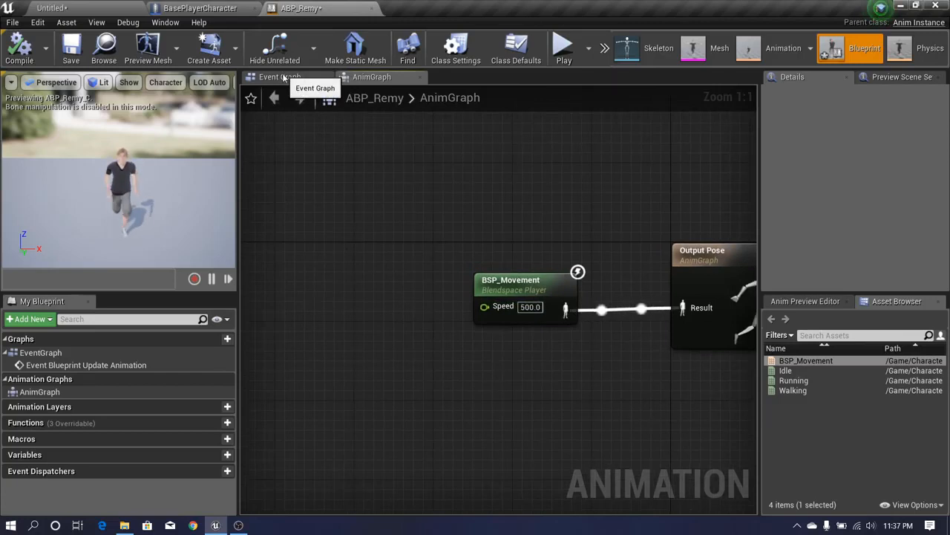
In the Event Graph, add an Is Valid check on Try Get Pawn Owner's return value, executed from Event Blueprint Update Animation
{"action": "left_click", "coordinate": [293, 77]}
{"action": "right_click_drag", "start_coordinate": [436, 263], "coordinate": [253, 236]}
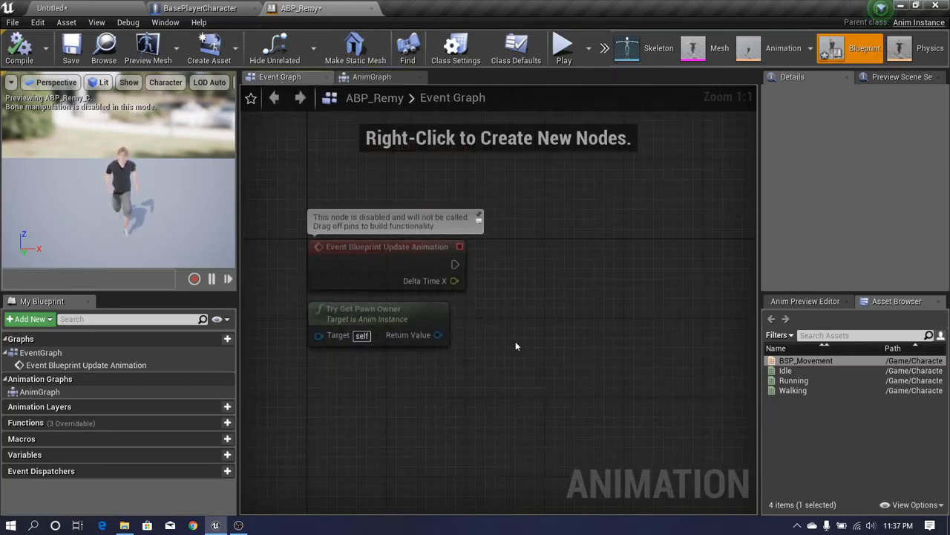
{"action": "right_click_drag", "start_coordinate": [515, 341], "coordinate": [487, 346]}
{"action": "right_click_drag", "start_coordinate": [522, 303], "coordinate": [482, 285]}
{"action": "left_click", "coordinate": [367, 77]}
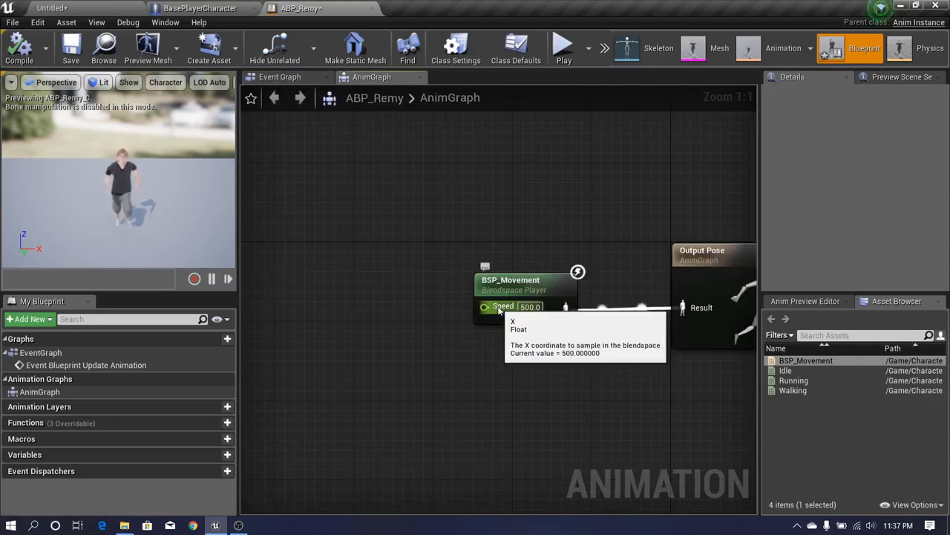
{"action": "left_click", "coordinate": [274, 97]}
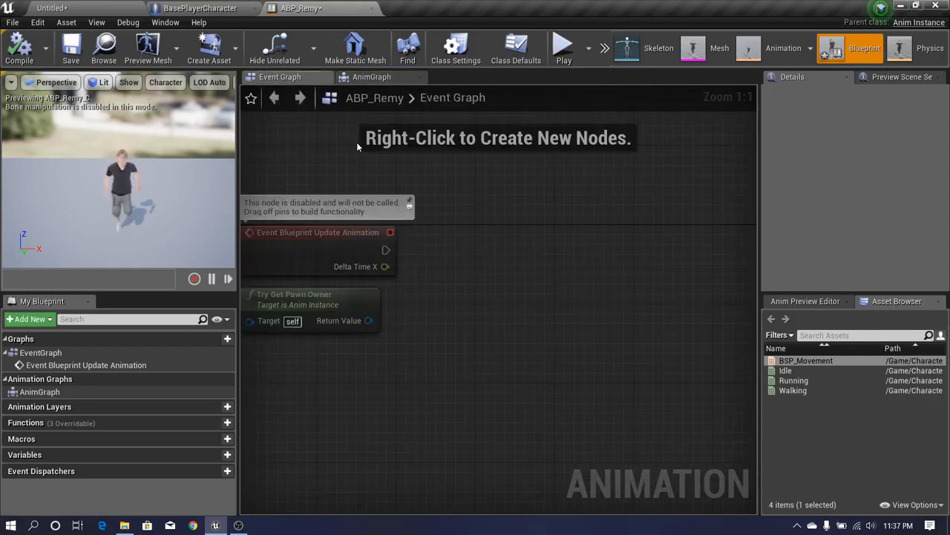
{"action": "left_click_drag", "start_coordinate": [342, 311], "coordinate": [429, 271]}
{"action": "type", "text": "isva"}
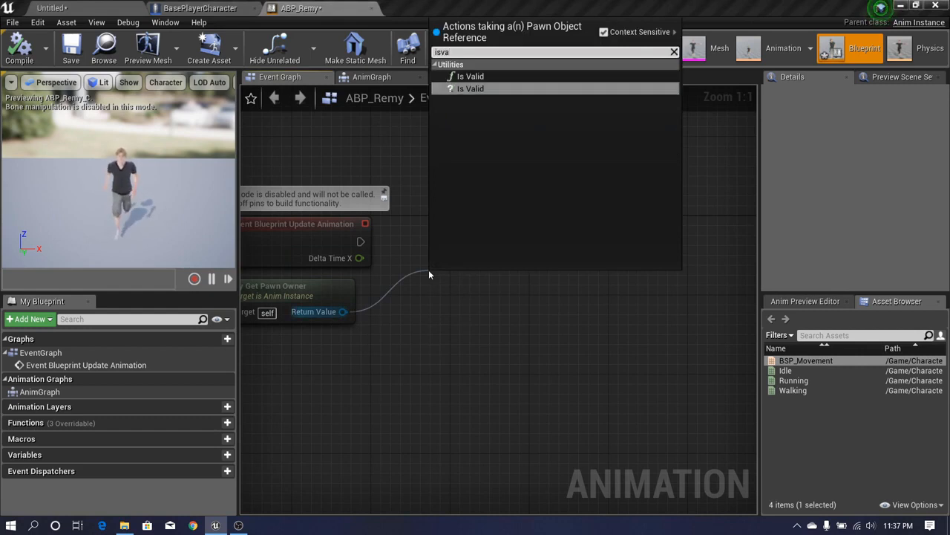
{"action": "key", "text": "Return"}
{"action": "left_click_drag", "start_coordinate": [442, 290], "coordinate": [359, 243]}
{"action": "left_click_drag", "start_coordinate": [489, 280], "coordinate": [452, 229]}
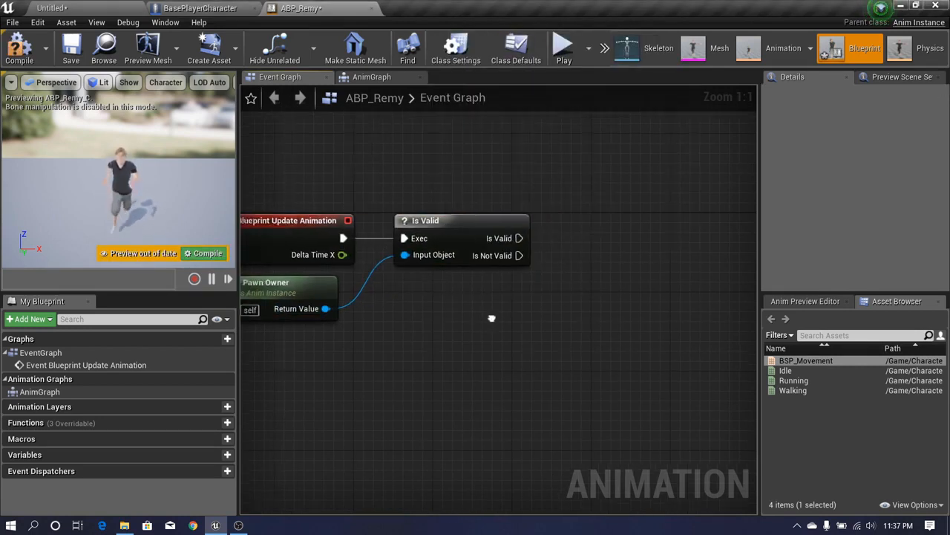
Add a Get Velocity node fed by Try Get Pawn Owner's return value and place it below Is Valid
{"action": "left_click_drag", "start_coordinate": [320, 309], "coordinate": [425, 376]}
{"action": "type", "text": "get"}
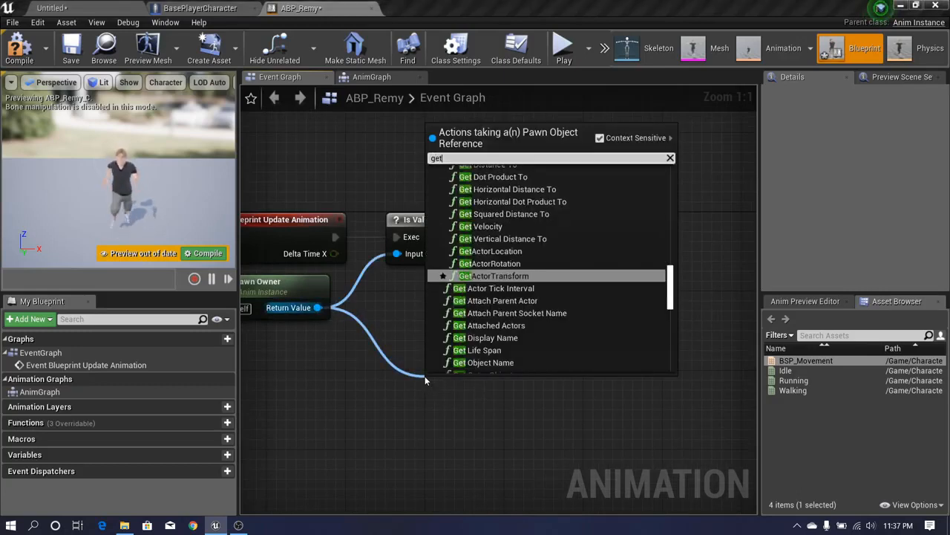
{"action": "type", "text": " veloc"}
{"action": "key", "text": "Return"}
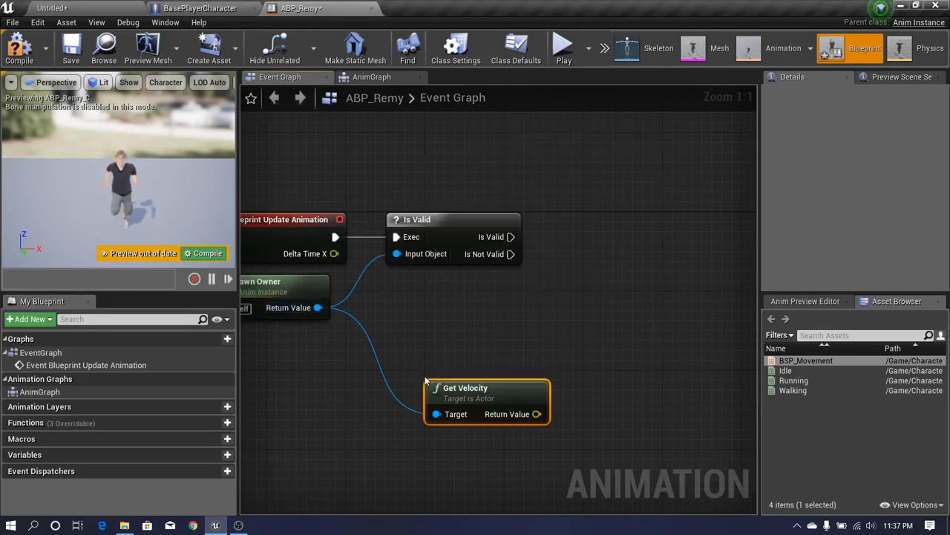
{"action": "right_click_drag", "start_coordinate": [426, 377], "coordinate": [540, 405]}
{"action": "right_click_drag", "start_coordinate": [432, 395], "coordinate": [406, 391]}
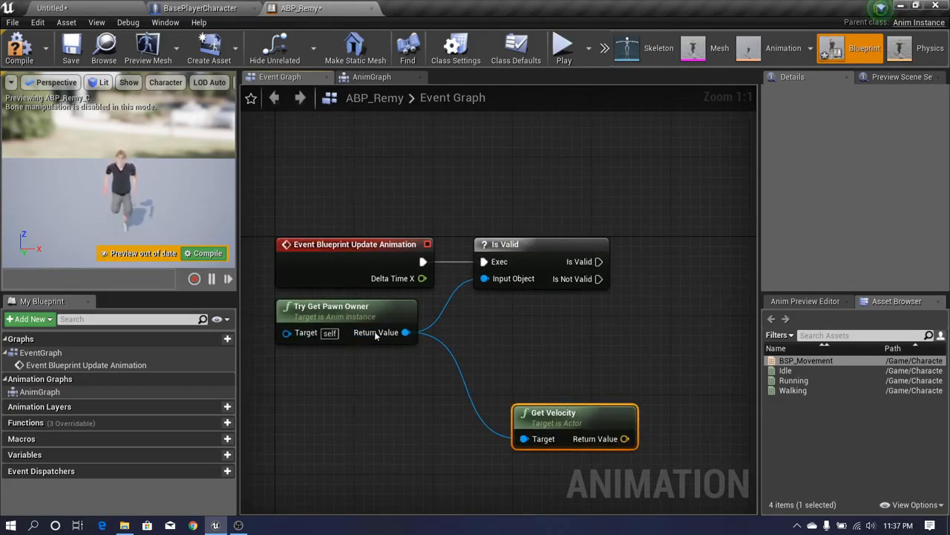
{"action": "right_click_drag", "start_coordinate": [510, 347], "coordinate": [479, 349]}
{"action": "left_click_drag", "start_coordinate": [562, 419], "coordinate": [512, 360]}
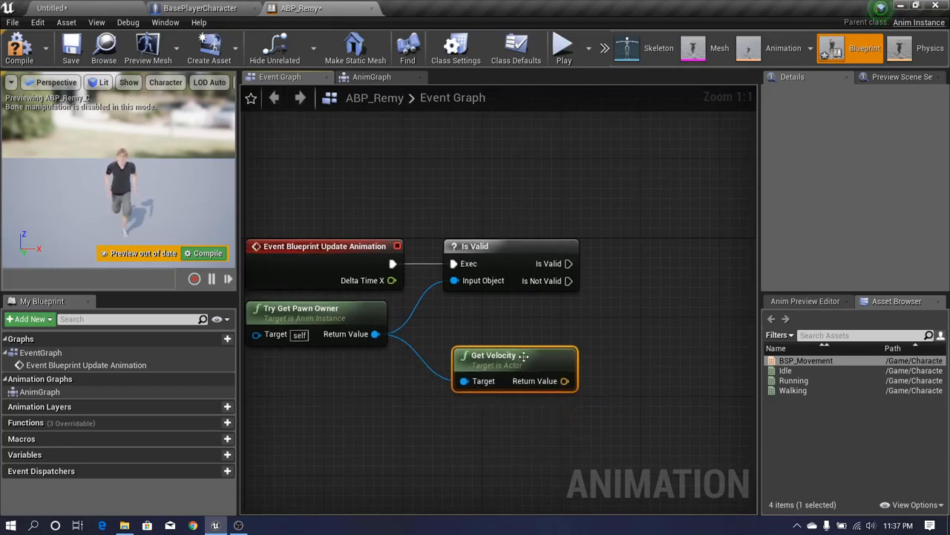
Add a VectorLength node fed by Get Velocity's return value and place it close beside that node
{"action": "right_click_drag", "start_coordinate": [584, 323], "coordinate": [454, 320]}
{"action": "left_click_drag", "start_coordinate": [435, 378], "coordinate": [520, 369]}
{"action": "type", "text": "vectorl"}
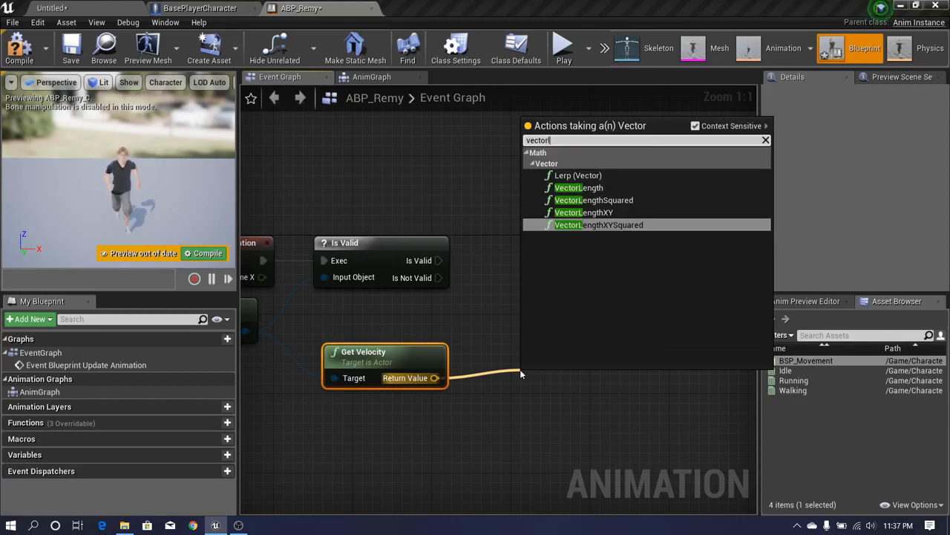
{"action": "type", "text": "e"}
{"action": "left_click", "coordinate": [587, 187]}
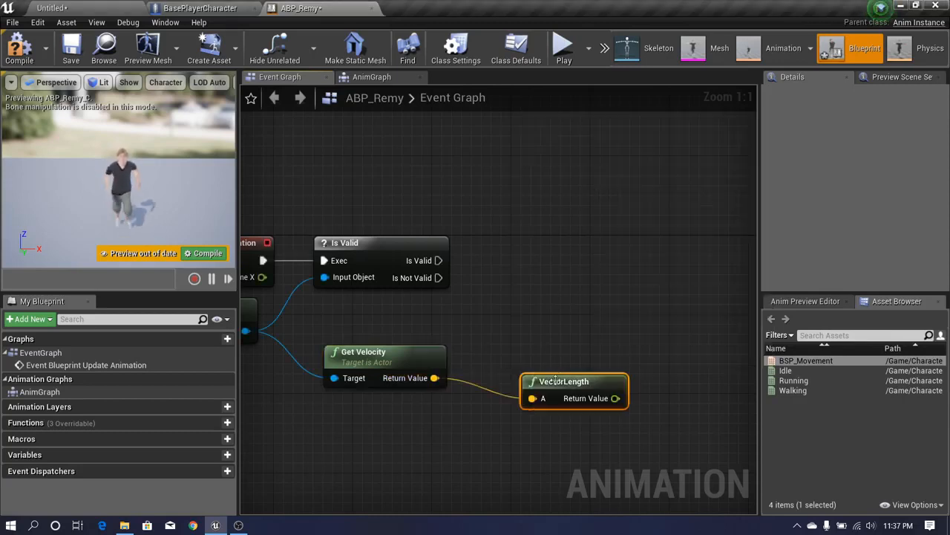
{"action": "left_click_drag", "start_coordinate": [501, 370], "coordinate": [492, 361]}
{"action": "left_click", "coordinate": [517, 328]}
Promote the return value of VectorLength to a float variable named Speed
{"action": "right_click_drag", "start_coordinate": [518, 329], "coordinate": [422, 348]}
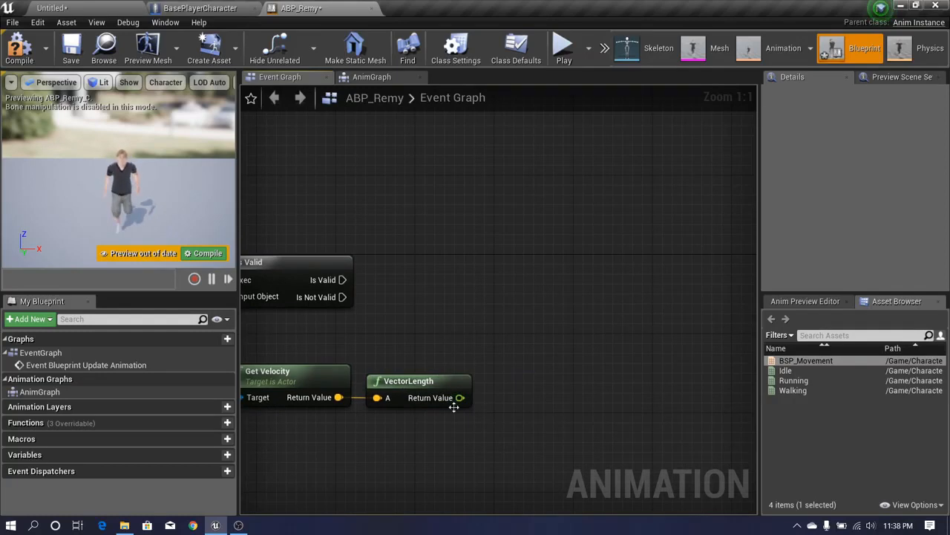
{"action": "right_click", "coordinate": [460, 399]}
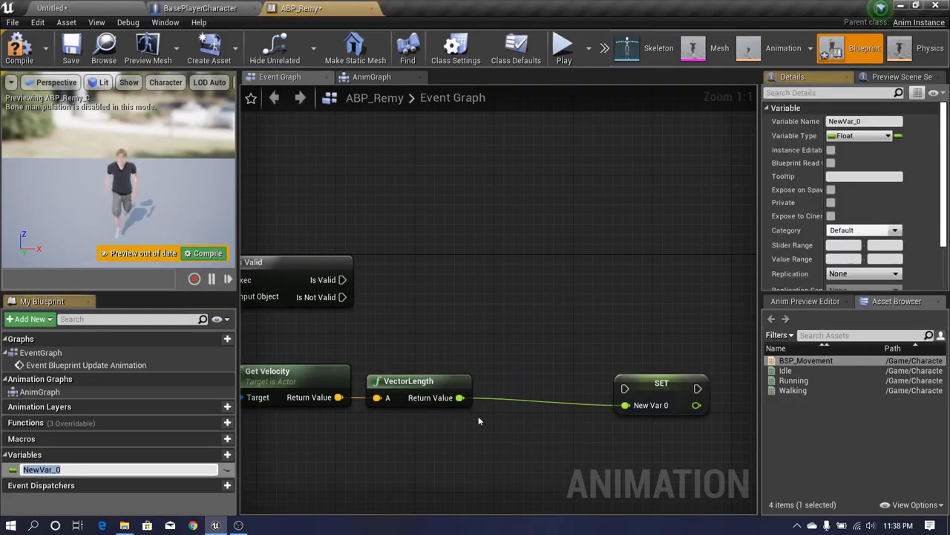
{"action": "key", "text": "Return"}
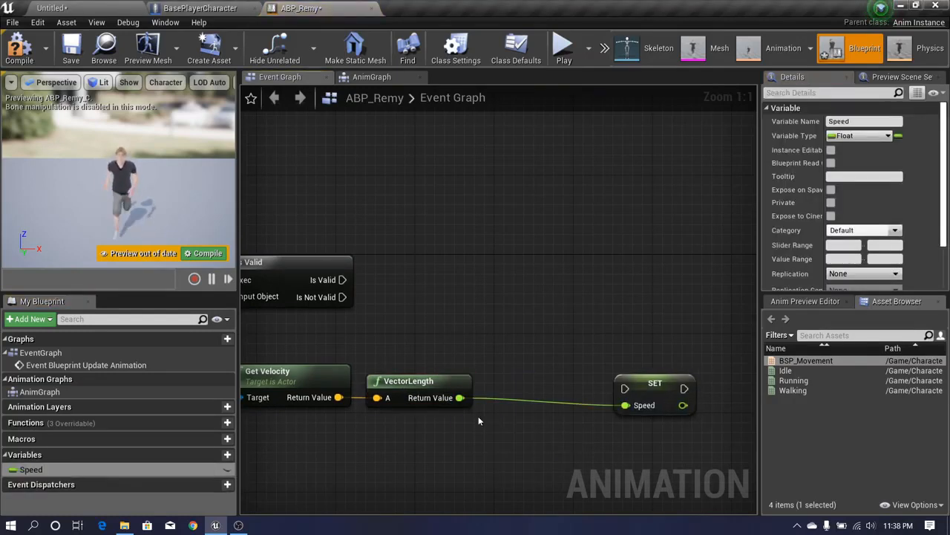
Connect the Is Valid execution output to the SET Speed node and line the node up beside Is Valid
{"action": "left_click_drag", "start_coordinate": [624, 388], "coordinate": [332, 279]}
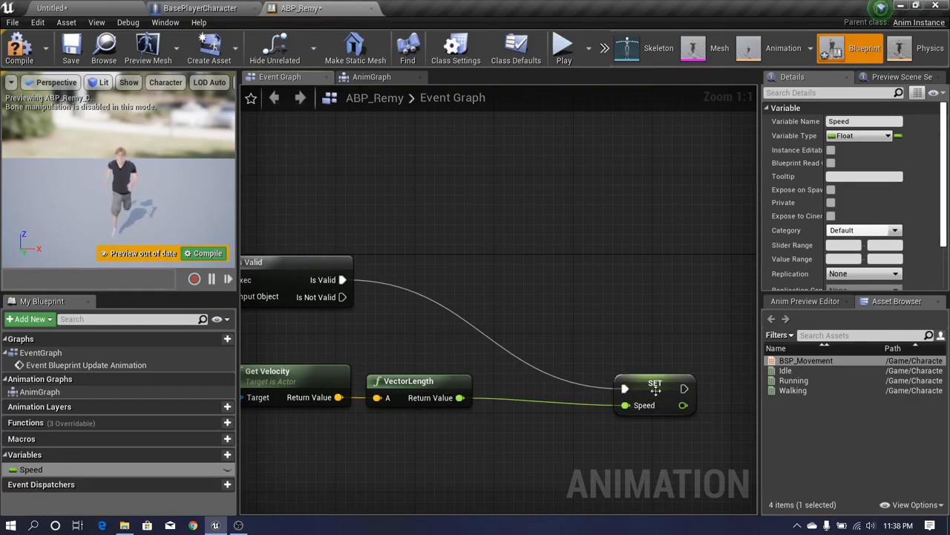
{"action": "left_click_drag", "start_coordinate": [655, 389], "coordinate": [569, 278]}
{"action": "left_click", "coordinate": [485, 234]}
{"action": "right_click_drag", "start_coordinate": [485, 233], "coordinate": [569, 228]}
{"action": "scroll", "coordinate": [492, 253], "scroll_direction": "down", "scroll_amount": 1}
{"action": "scroll", "coordinate": [492, 254], "scroll_direction": "up", "scroll_amount": 1}
Feed the Speed variable into the Speed input of BSP_Movement in the AnimGraph, and compile and save ABP_Remy
{"action": "left_click", "coordinate": [371, 76]}
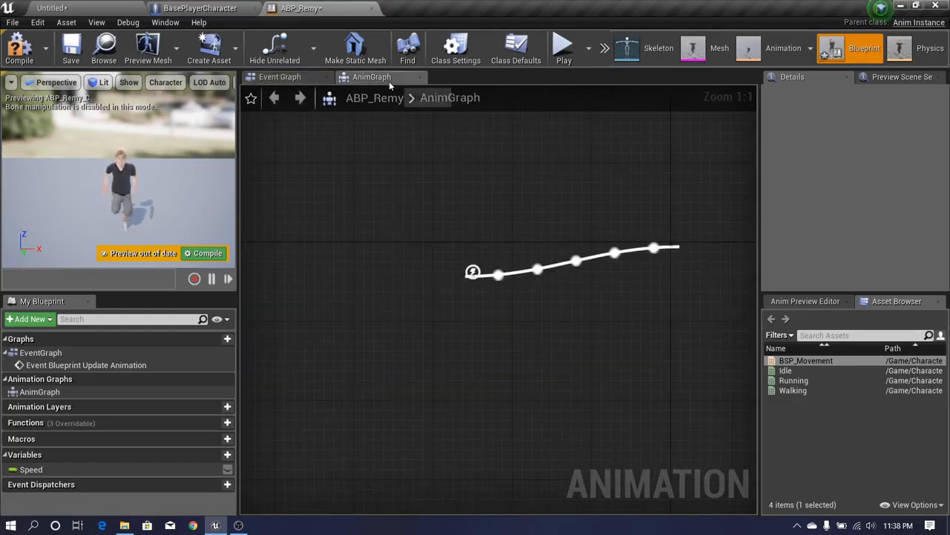
{"action": "left_click_drag", "start_coordinate": [85, 473], "coordinate": [459, 292]}
{"action": "right_click_drag", "start_coordinate": [384, 322], "coordinate": [436, 337]}
{"action": "left_click_drag", "start_coordinate": [377, 303], "coordinate": [397, 303]}
{"action": "left_click", "coordinate": [393, 343]}
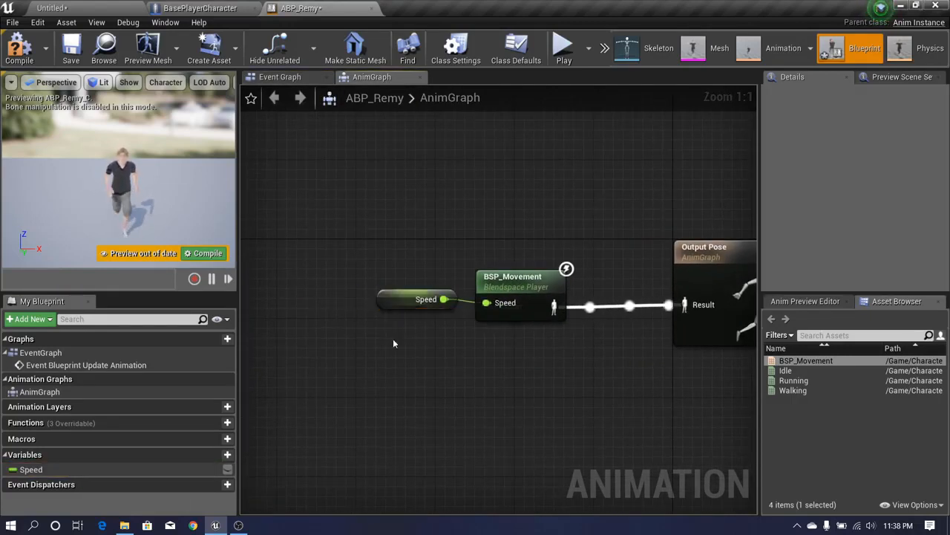
{"action": "left_click", "coordinate": [20, 48]}
{"action": "left_click", "coordinate": [71, 48]}
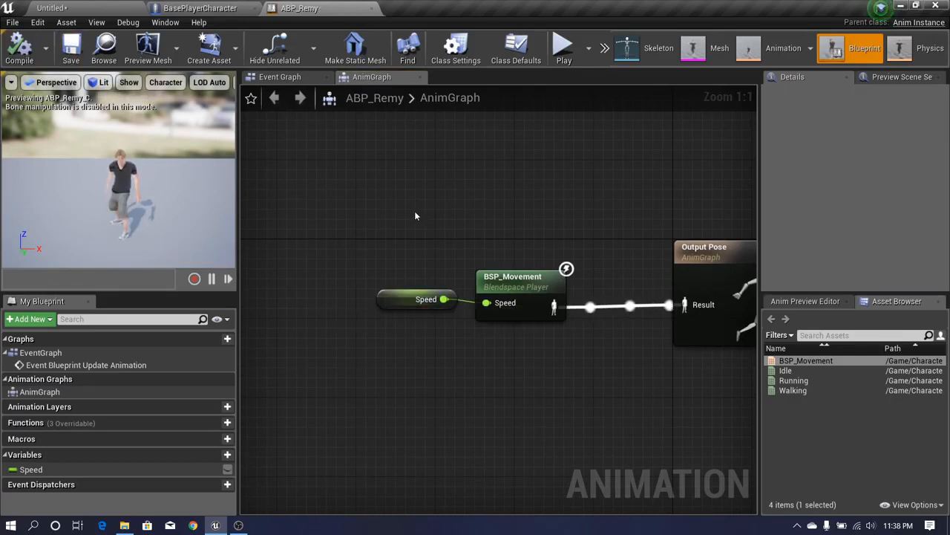
Set the Anim Class of the Mesh component in BasePlayerCharacter to ABP_Remy
{"action": "left_click", "coordinate": [199, 9]}
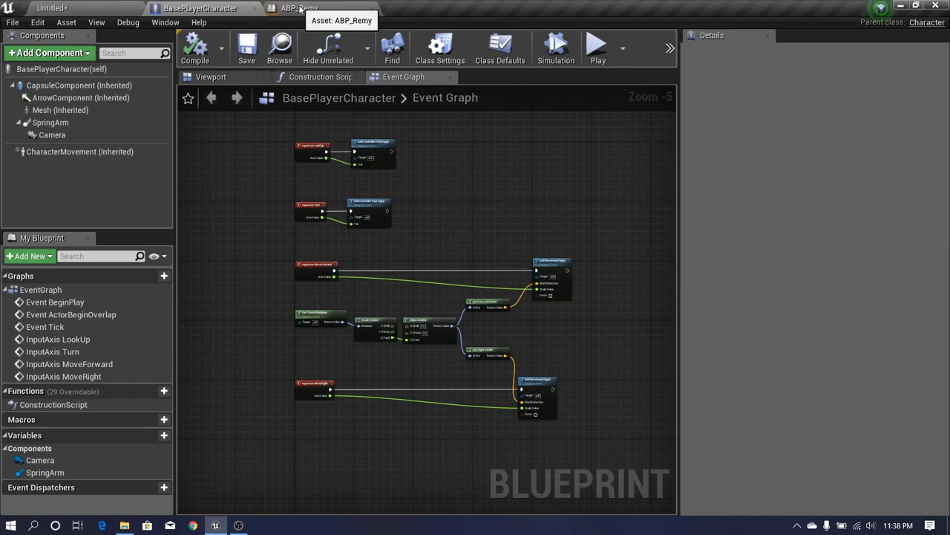
{"action": "left_click", "coordinate": [211, 77]}
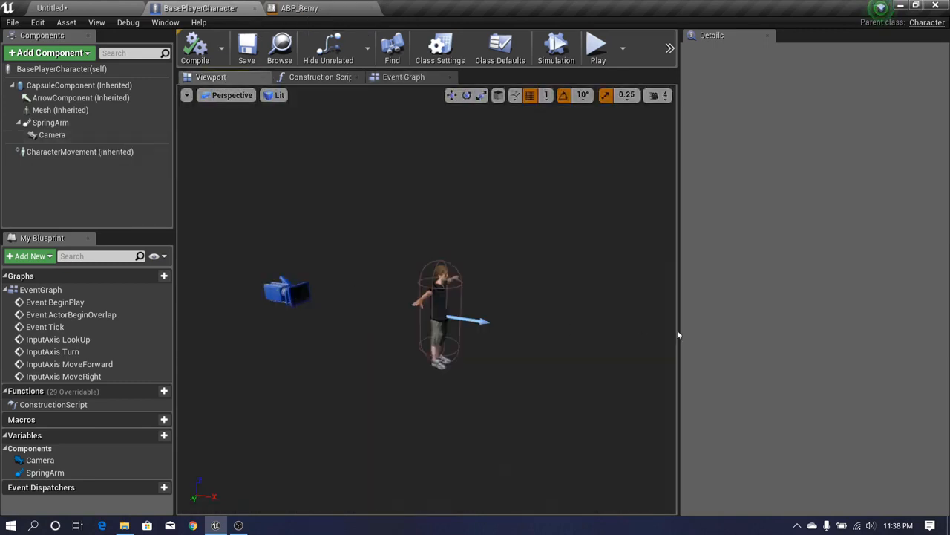
{"action": "left_click_drag", "start_coordinate": [677, 329], "coordinate": [682, 329]}
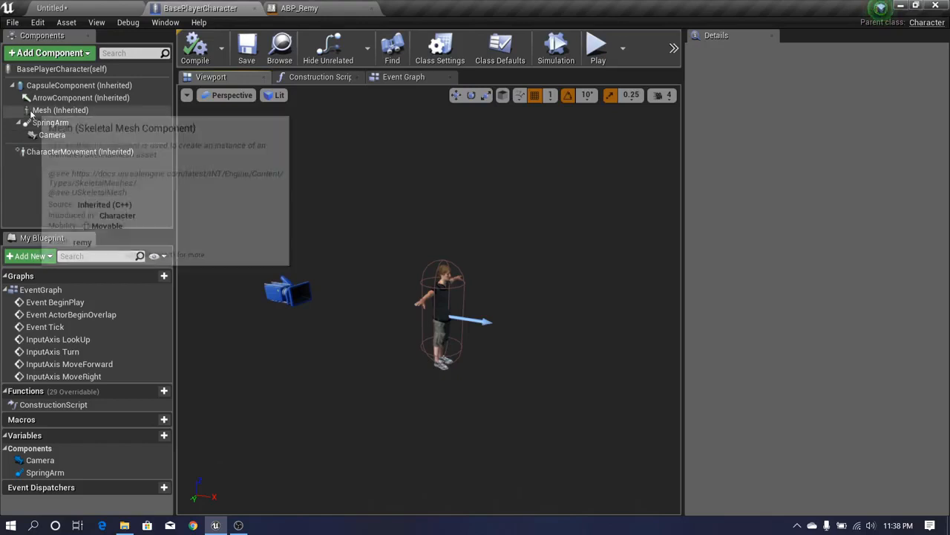
{"action": "left_click", "coordinate": [60, 110]}
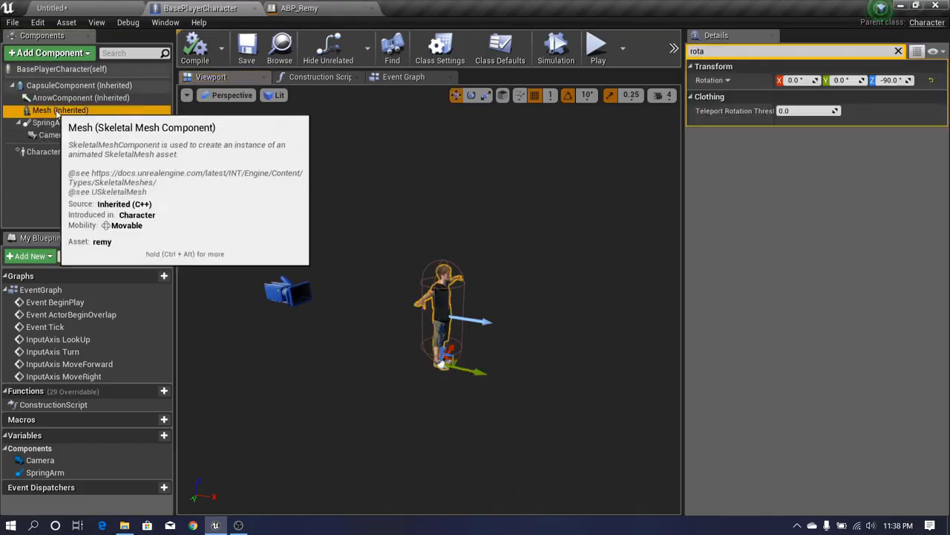
{"action": "left_click", "coordinate": [898, 50]}
{"action": "left_click_drag", "start_coordinate": [944, 135], "coordinate": [946, 150]}
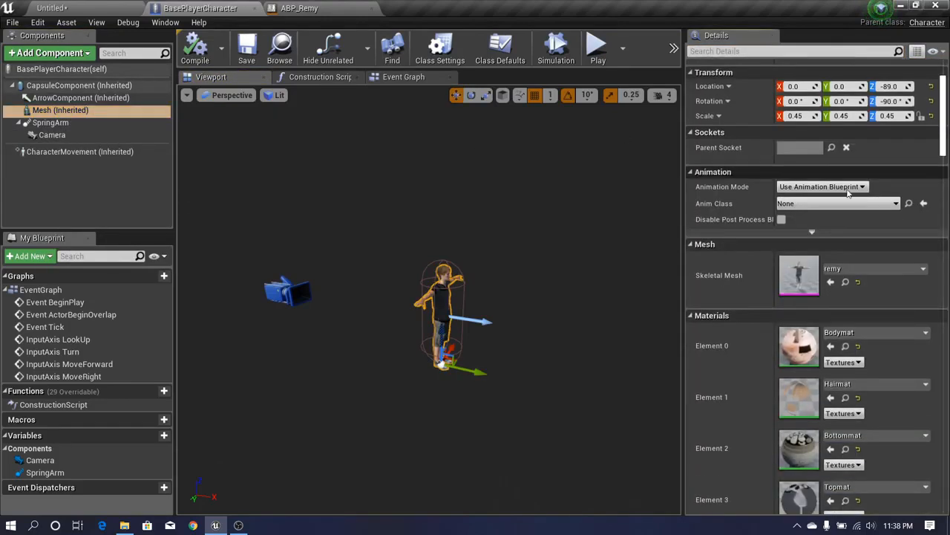
{"action": "left_click_drag", "start_coordinate": [684, 197], "coordinate": [663, 198]}
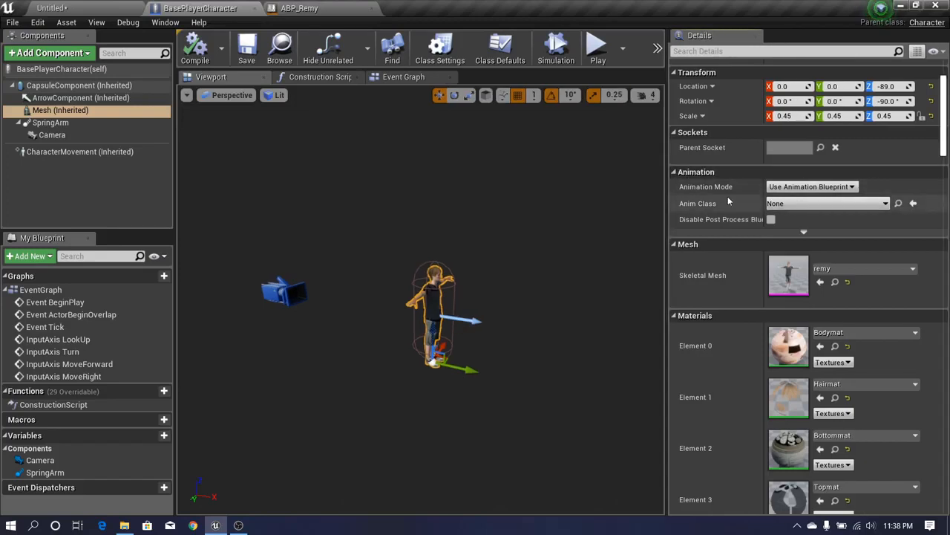
{"action": "left_click", "coordinate": [885, 204]}
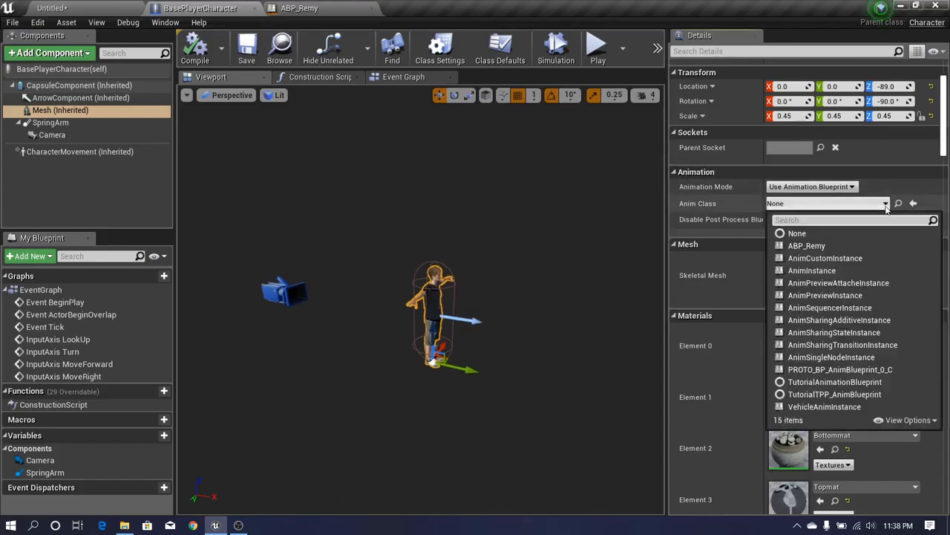
{"action": "left_click", "coordinate": [810, 245]}
Inspect the animated character up close in the viewport and compile BasePlayerCharacter
{"action": "left_click_drag", "start_coordinate": [670, 221], "coordinate": [691, 222]}
{"action": "scroll", "coordinate": [514, 332], "scroll_direction": "up", "scroll_amount": 3}
{"action": "right_click_drag", "start_coordinate": [514, 331], "coordinate": [439, 332]}
{"action": "key", "text": "s"}
{"action": "key", "text": "w"}
{"action": "key", "text": "a"}
{"action": "key", "text": "s"}
{"action": "key", "text": "d"}
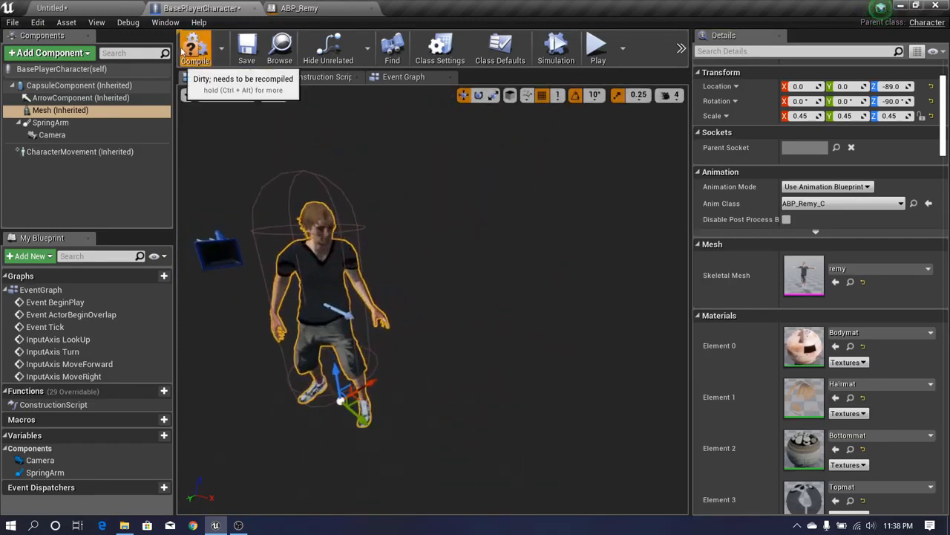
{"action": "left_click", "coordinate": [190, 46]}
Play the level full screen and run the character forward, backward and sideways to test the movement animations, and end the play session
{"action": "left_click", "coordinate": [95, 6]}
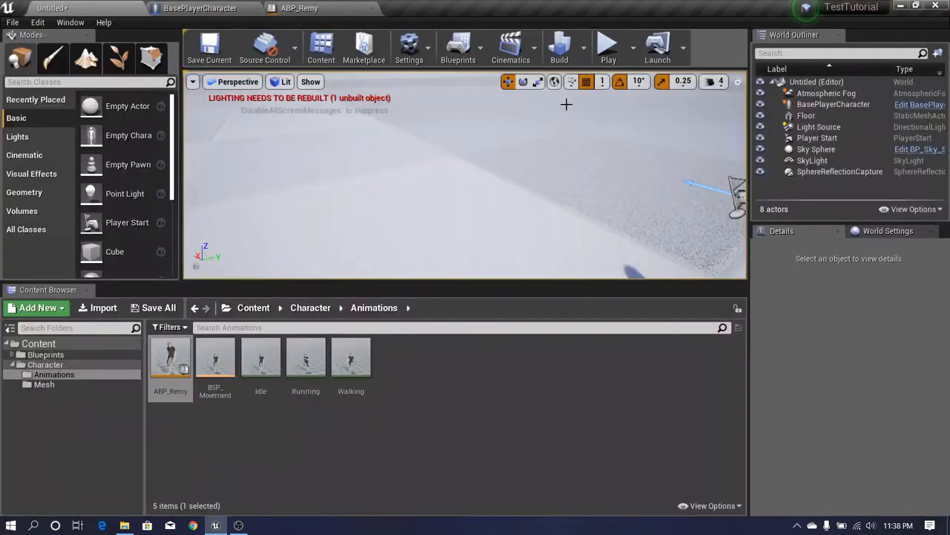
{"action": "left_click", "coordinate": [610, 44]}
{"action": "key", "text": "F11"}
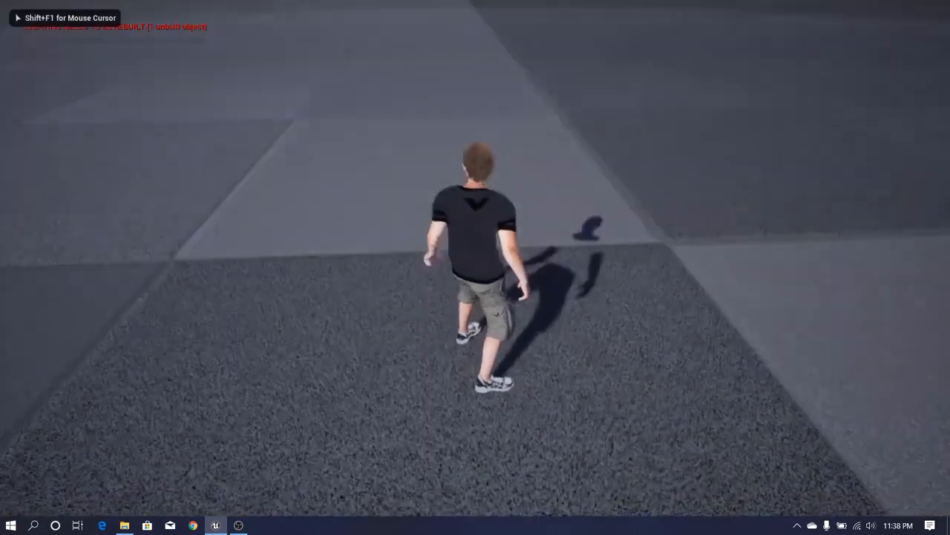
{"action": "key", "text": "a"}
{"action": "key", "text": "w"}
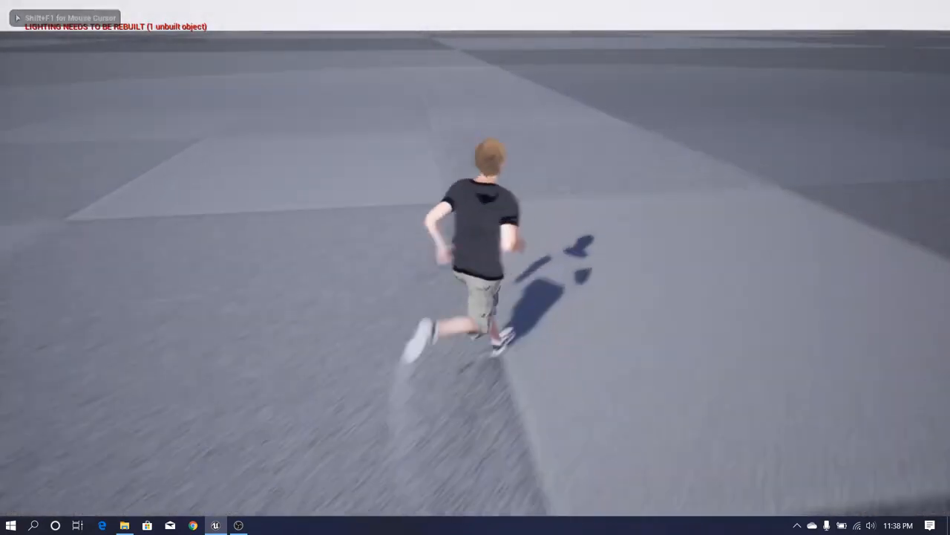
{"action": "key", "text": "d"}
{"action": "key", "text": "s"}
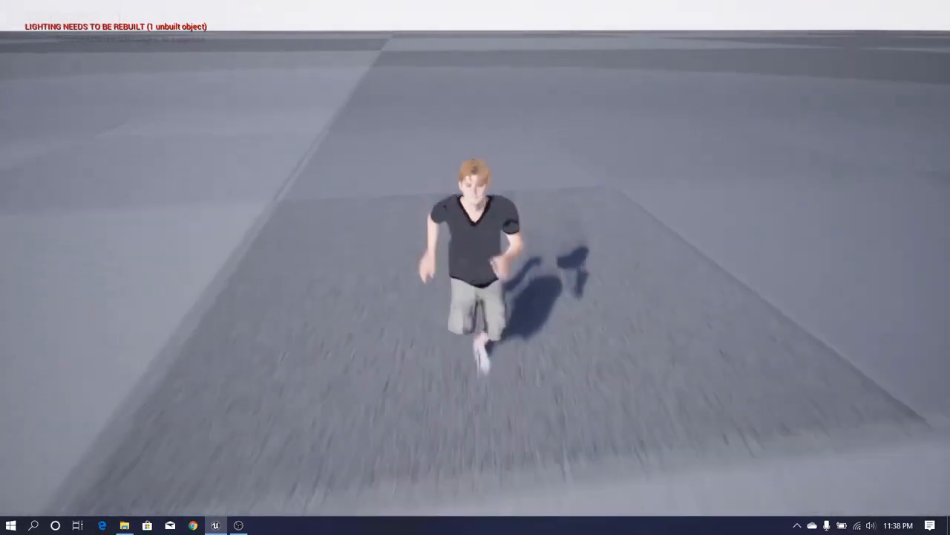
{"action": "key", "text": "a"}
{"action": "key", "text": "w"}
{"action": "key", "text": "d"}
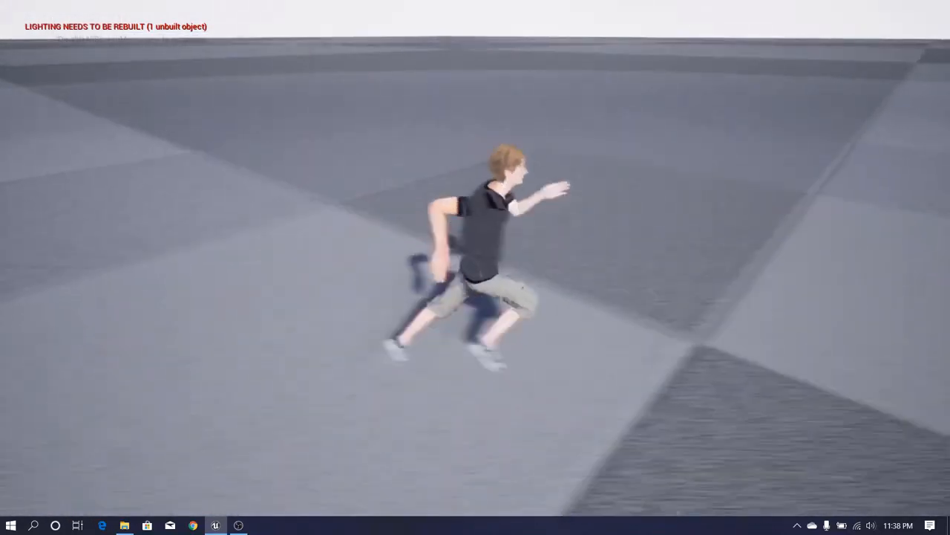
{"action": "key", "text": "w"}
{"action": "key", "text": "a"}
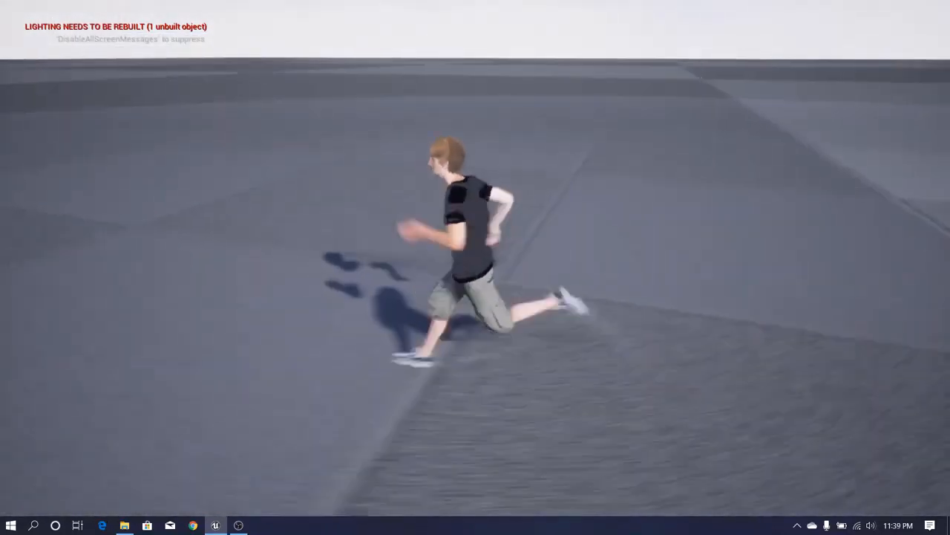
{"action": "key", "text": "s"}
{"action": "key", "text": "d"}
{"action": "key", "text": "a"}
{"action": "key", "text": "w"}
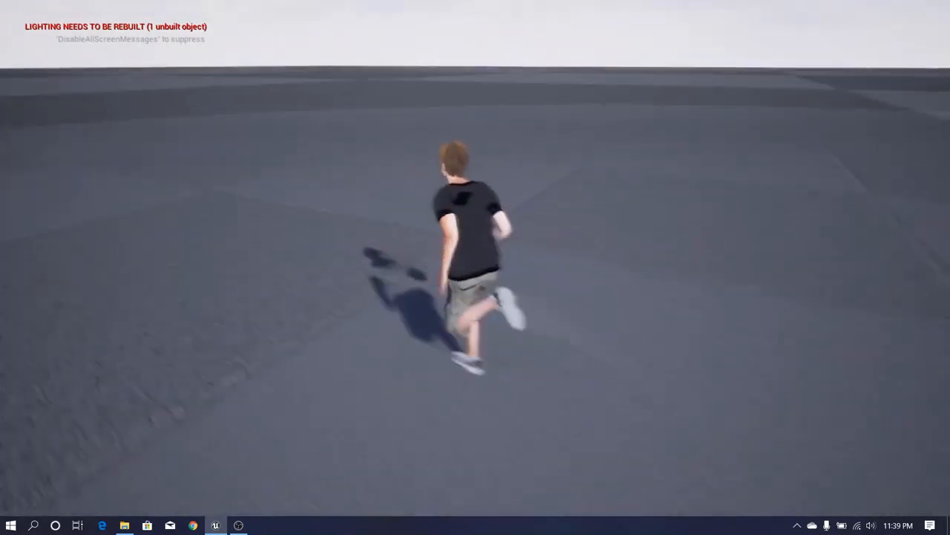
{"action": "key", "text": "d"}
{"action": "key", "text": "s"}
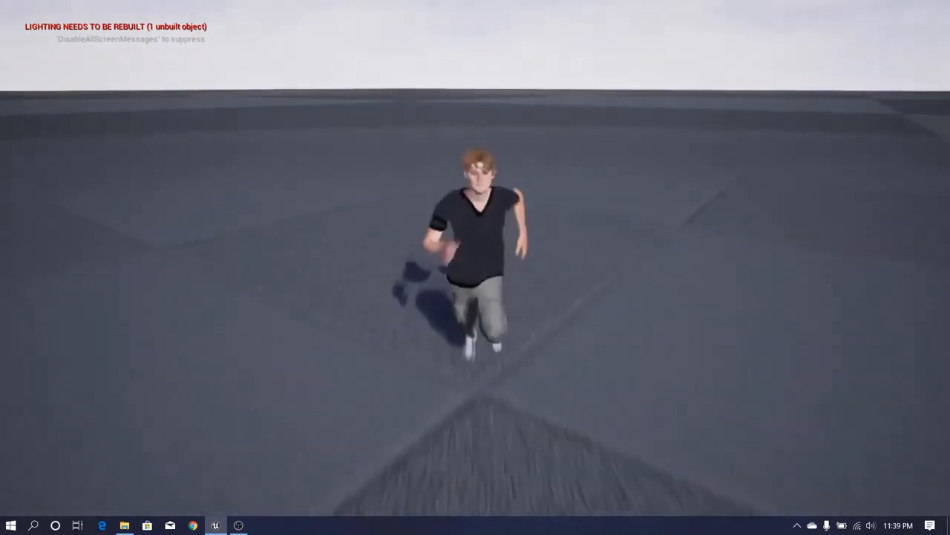
{"action": "key", "text": "a"}
{"action": "key", "text": "w"}
{"action": "key", "text": "d"}
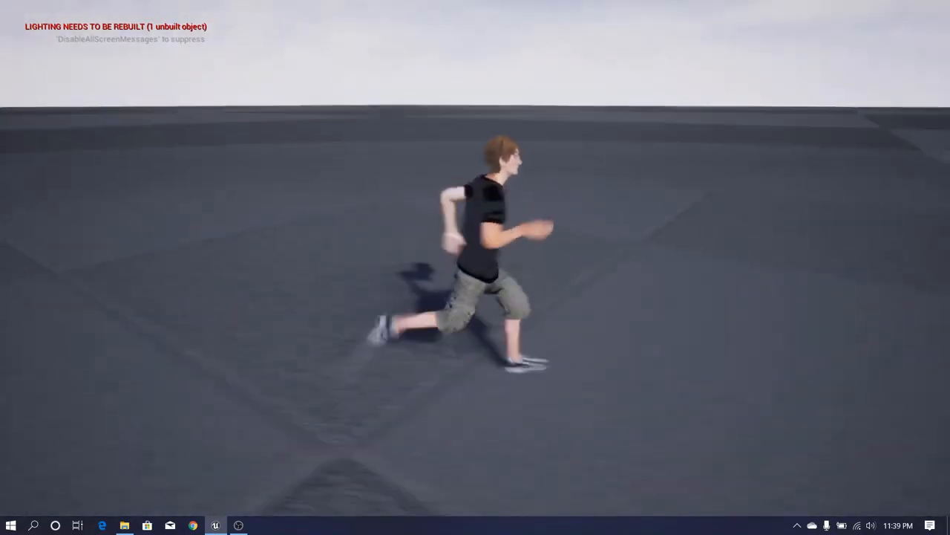
{"action": "key", "text": "s"}
{"action": "key", "text": "a"}
{"action": "key", "text": "w"}
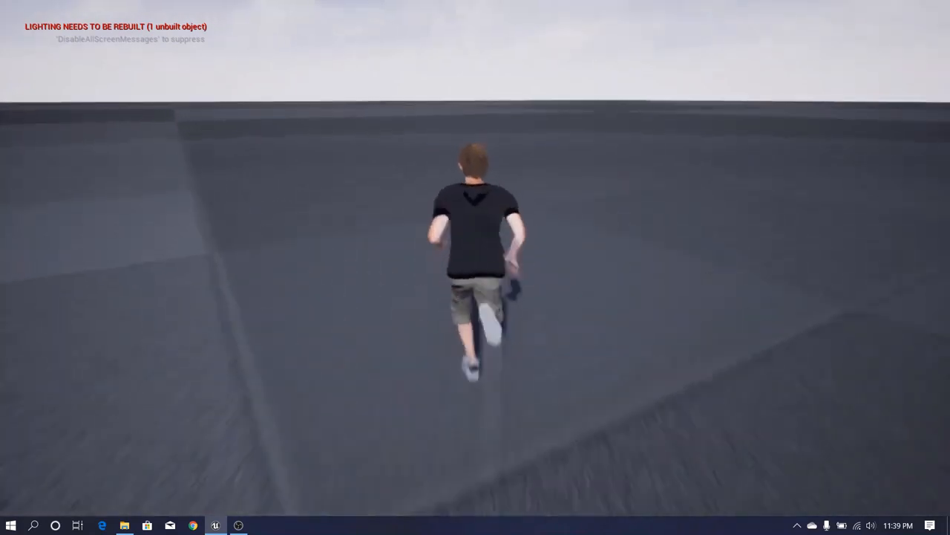
{"action": "key", "text": "F11"}
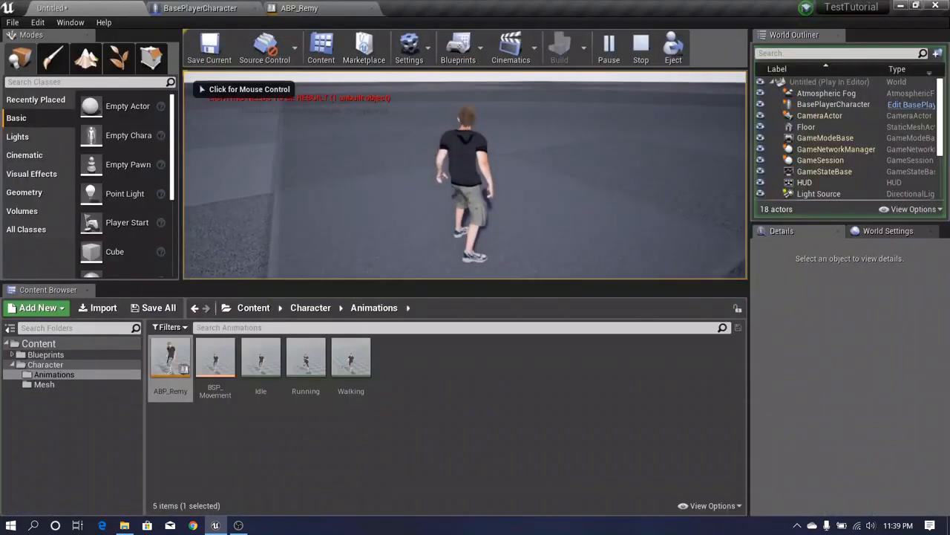
{"action": "key", "text": "Escape"}
Set the Max Walk Speed of BasePlayerCharacter's CharacterMovement component to 150, and compile and save the blueprint
{"action": "left_click", "coordinate": [199, 8]}
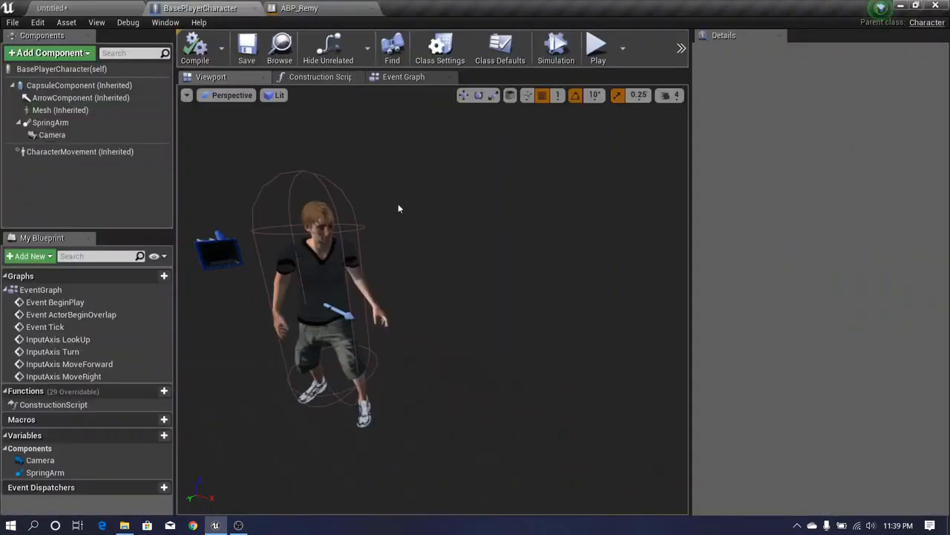
{"action": "key", "text": "s"}
{"action": "right_click_drag", "start_coordinate": [398, 208], "coordinate": [367, 193]}
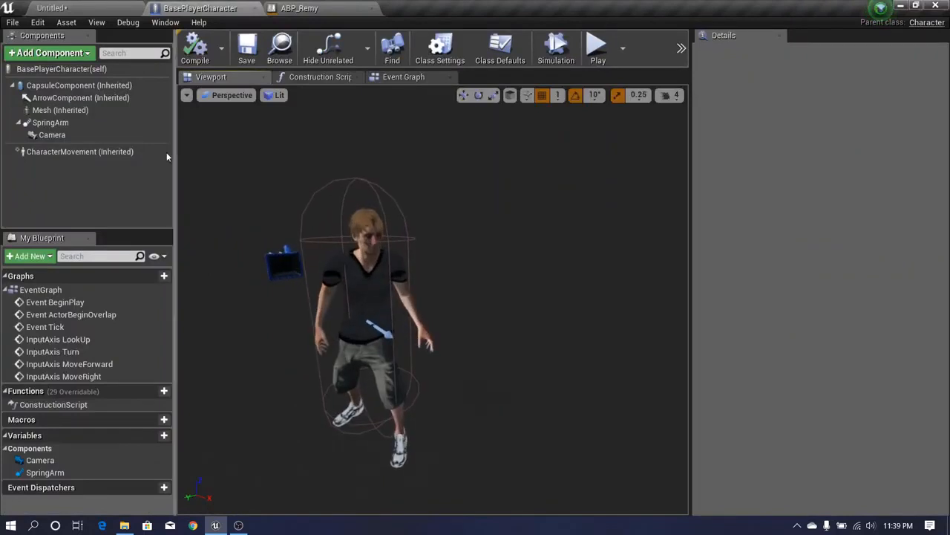
{"action": "left_click", "coordinate": [80, 152]}
{"action": "mouse_move", "coordinate": [942, 133]}
{"action": "left_mouse_down"}
{"action": "mouse_move", "coordinate": [942, 120]}
{"action": "mouse_move", "coordinate": [942, 155]}
{"action": "mouse_move", "coordinate": [937, 117]}
{"action": "left_mouse_up"}
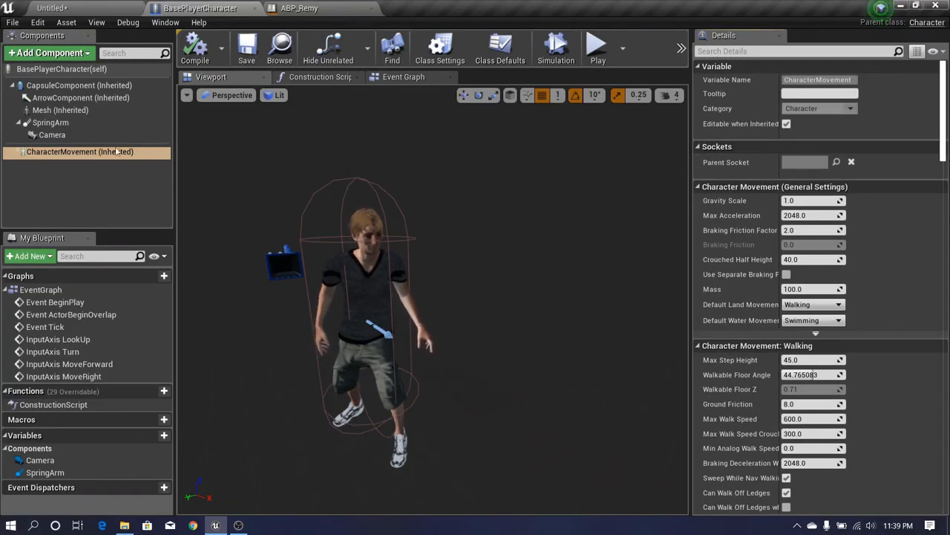
{"action": "left_click", "coordinate": [97, 169]}
{"action": "left_click", "coordinate": [59, 152]}
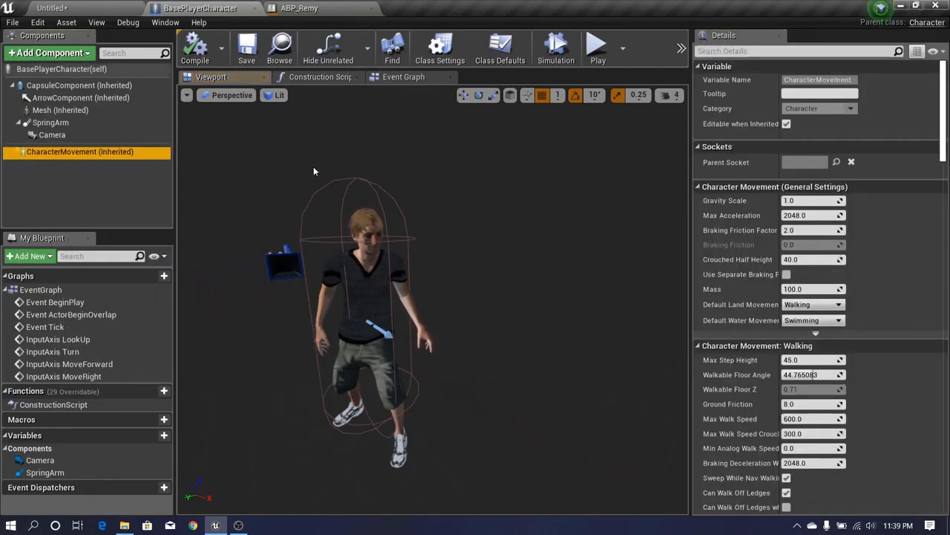
{"action": "left_click_drag", "start_coordinate": [945, 140], "coordinate": [946, 178]}
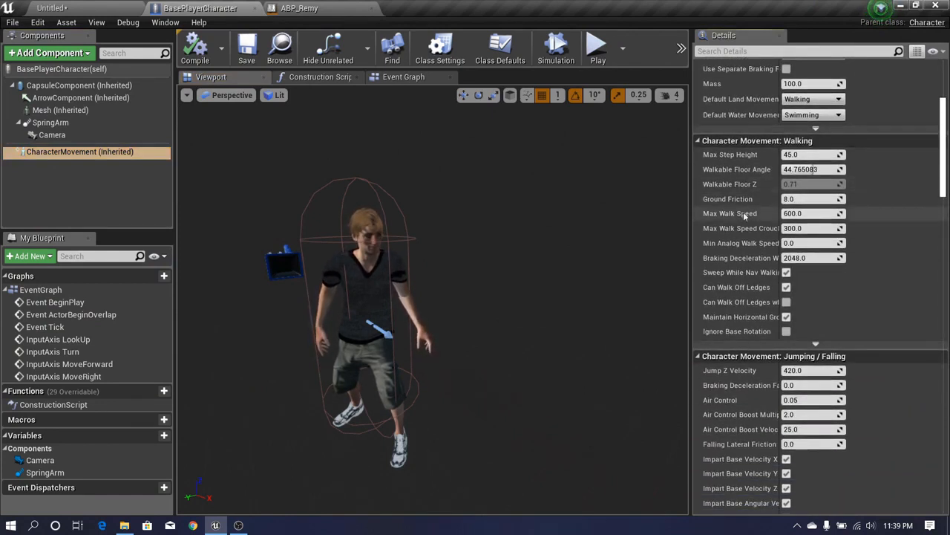
{"action": "left_click_drag", "start_coordinate": [690, 217], "coordinate": [677, 217]}
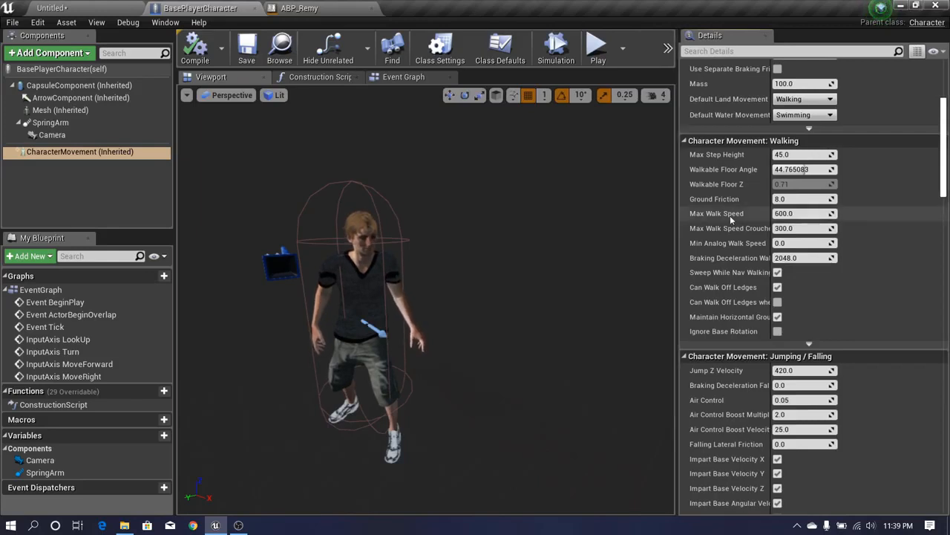
{"action": "left_click", "coordinate": [785, 213]}
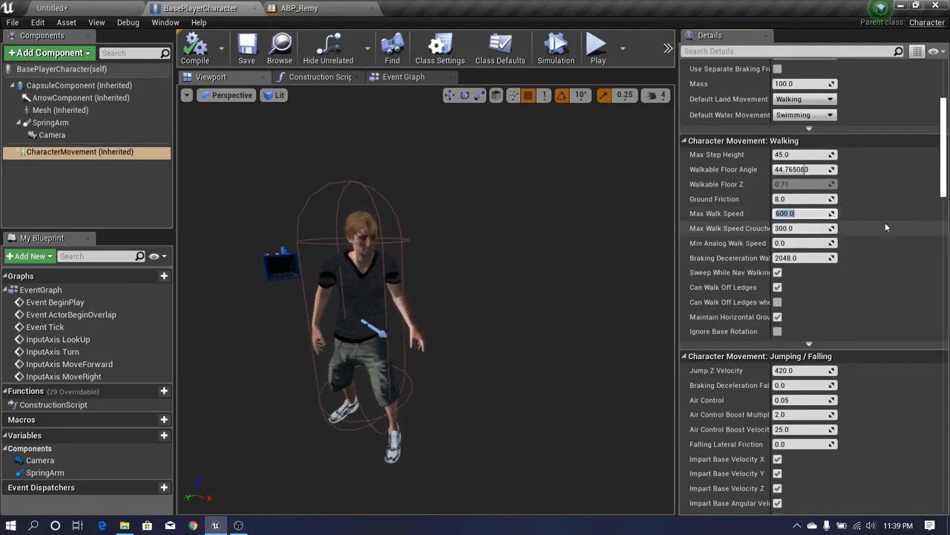
{"action": "type", "text": "150"}
{"action": "key", "text": "Return"}
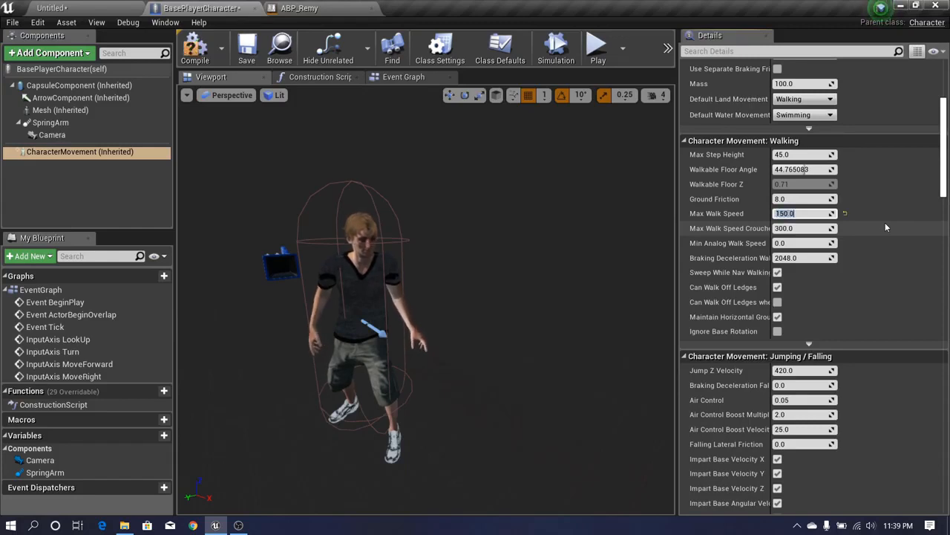
{"action": "left_click", "coordinate": [198, 49]}
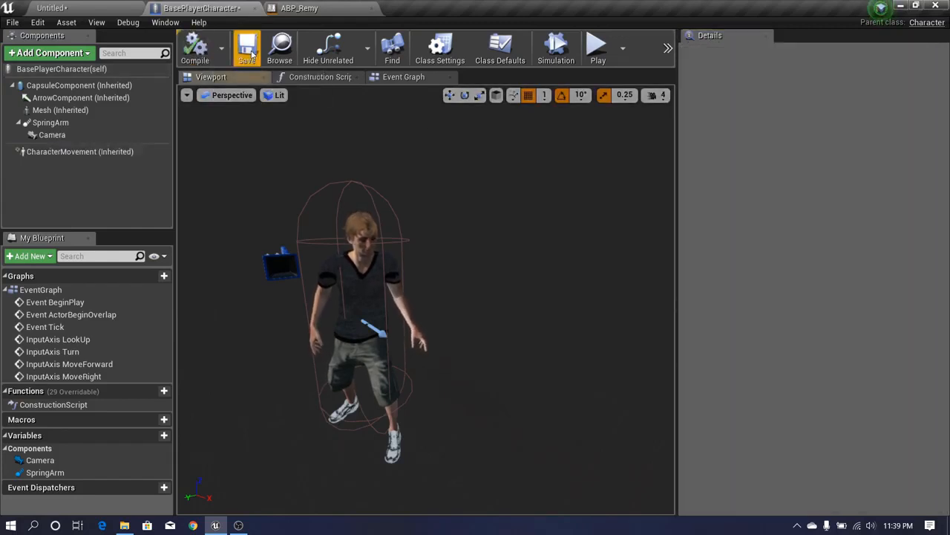
Compare the Walking sample's speed in the BSP_Movement blend space with the Max Walk Speed of the CharacterMovement component
{"action": "left_click", "coordinate": [101, 6]}
{"action": "double_click", "coordinate": [226, 379]}
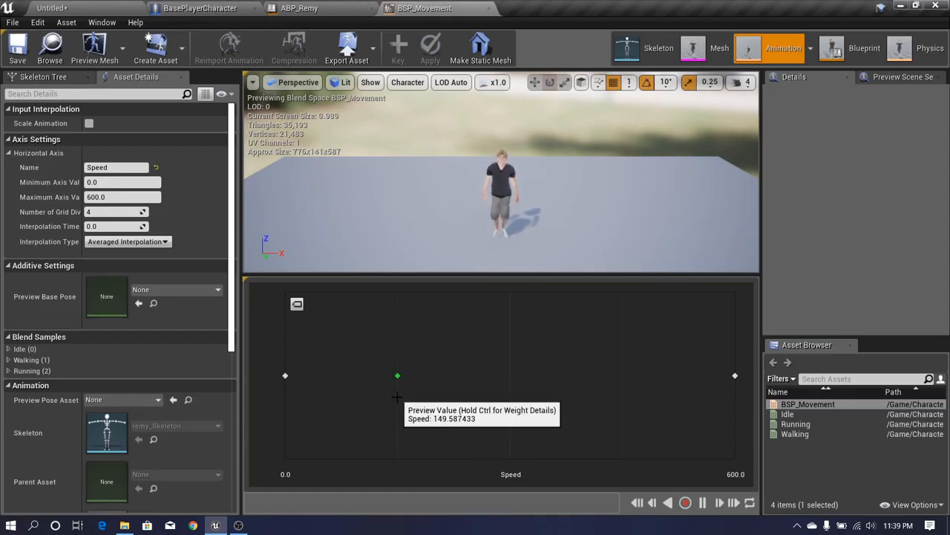
{"action": "left_click", "coordinate": [197, 6]}
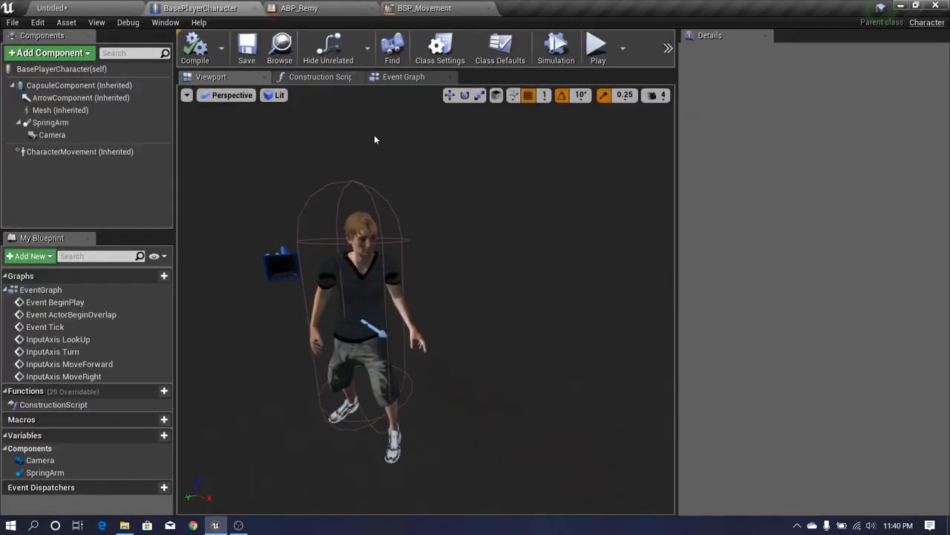
{"action": "left_click", "coordinate": [124, 152]}
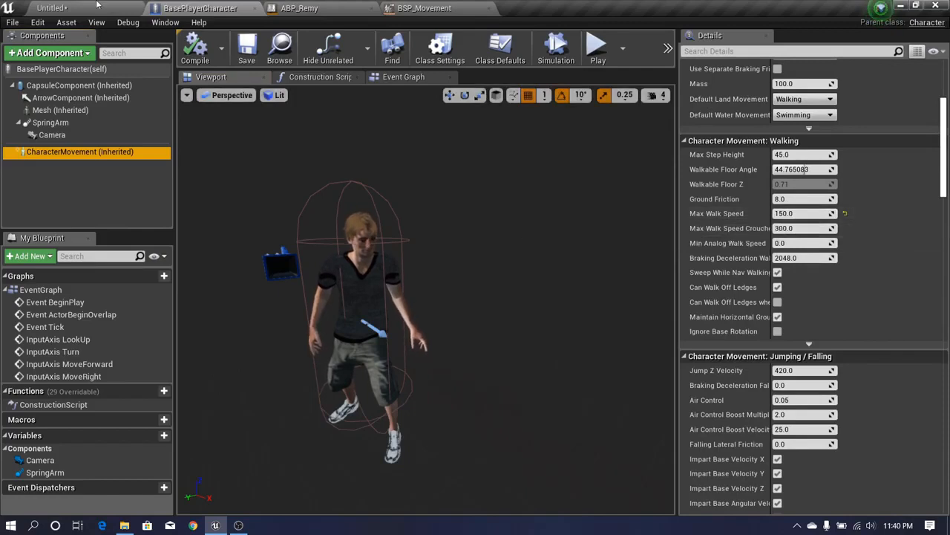
Play the level full screen, walk the character in several directions to check the walking animation, and stop the session
{"action": "left_click", "coordinate": [65, 8]}
{"action": "left_click", "coordinate": [607, 54]}
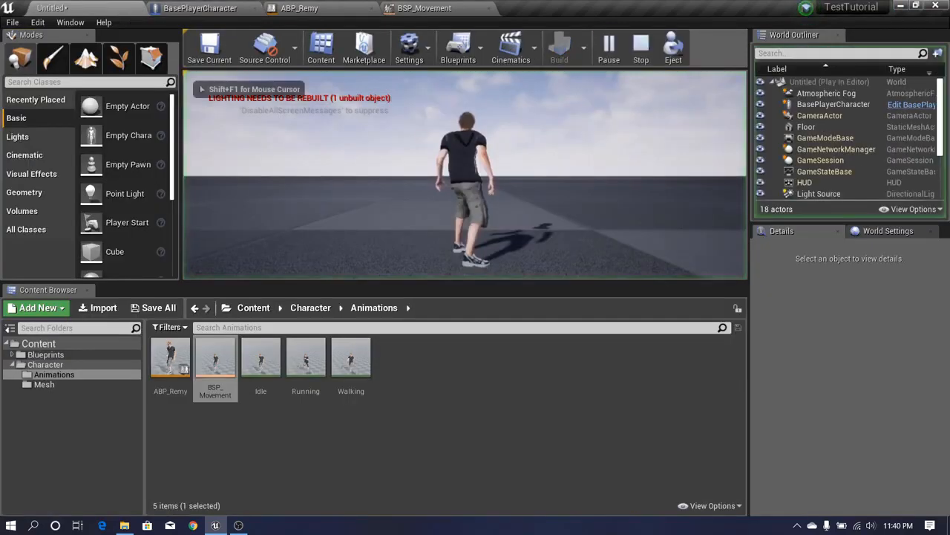
{"action": "key", "text": "F11"}
{"action": "left_click", "coordinate": [607, 60]}
{"action": "key", "text": "w"}
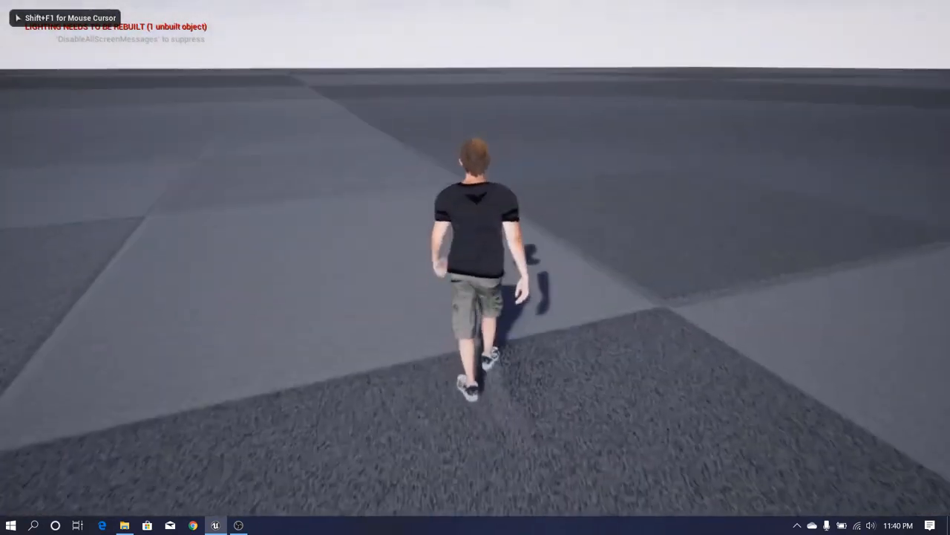
{"action": "key", "text": "a"}
{"action": "key", "text": "s"}
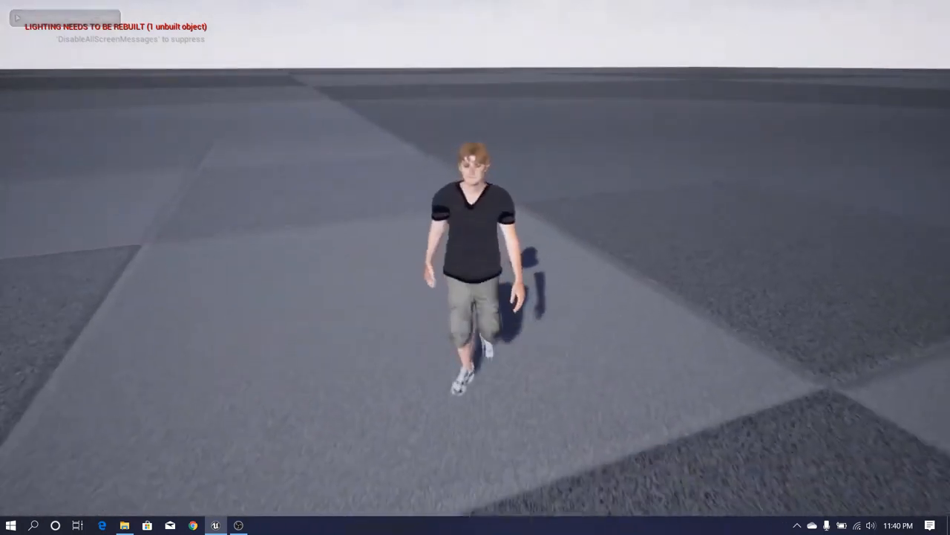
{"action": "key", "text": "d"}
{"action": "key", "text": "w"}
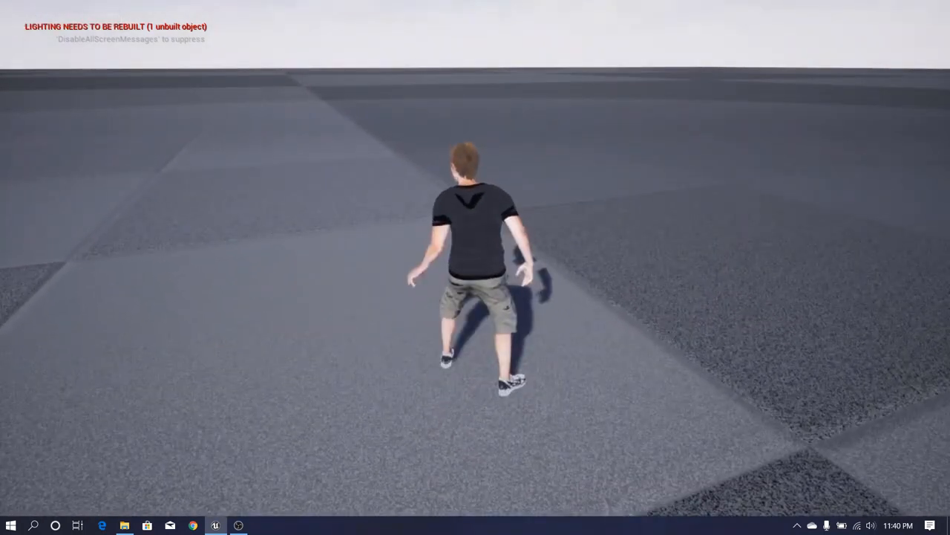
{"action": "key", "text": "Escape"}
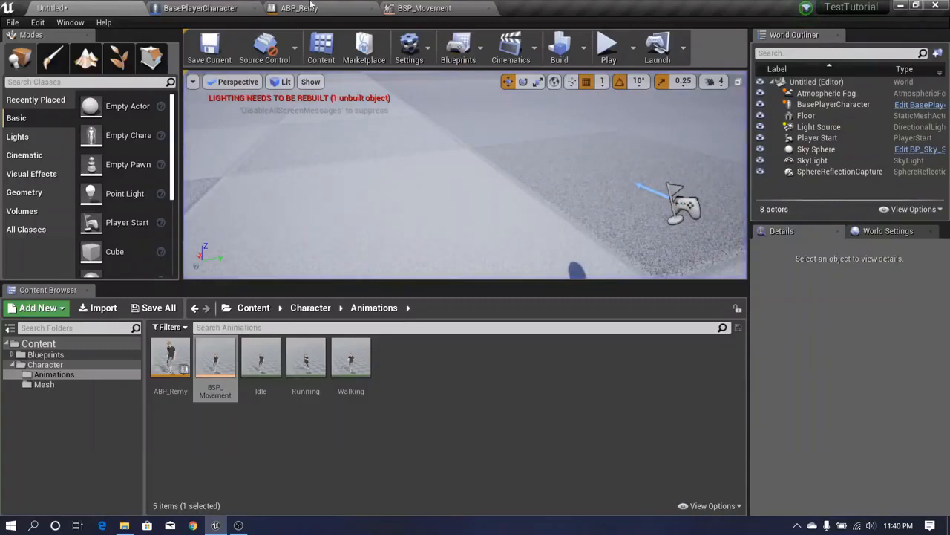
Set the Max Walk Speed of BasePlayerCharacter's CharacterMovement component to 600 and compile the blueprint
{"action": "left_click", "coordinate": [200, 7]}
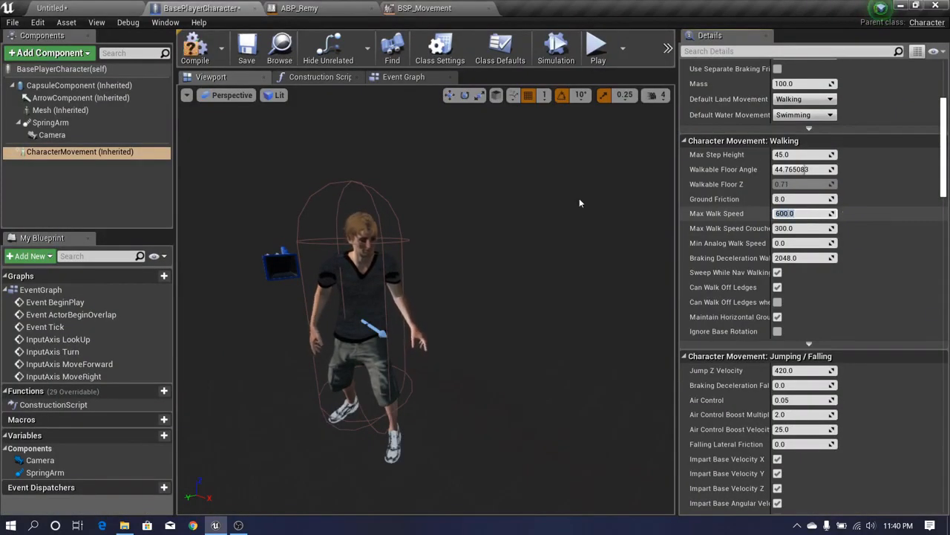
{"action": "left_click", "coordinate": [200, 51]}
Play the level full screen, run the character in several directions to check the running animation, and stop the session
{"action": "left_click", "coordinate": [93, 5]}
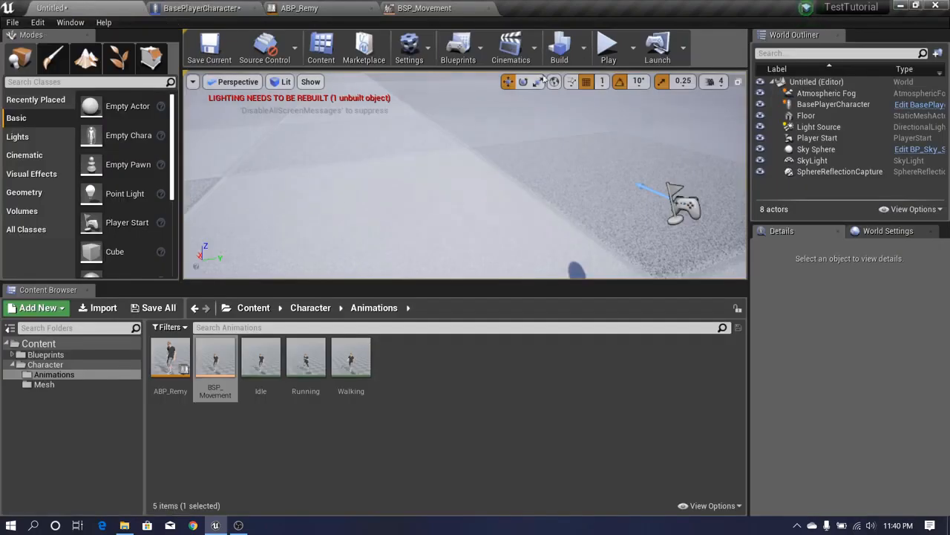
{"action": "left_click", "coordinate": [608, 57]}
{"action": "key", "text": "F11"}
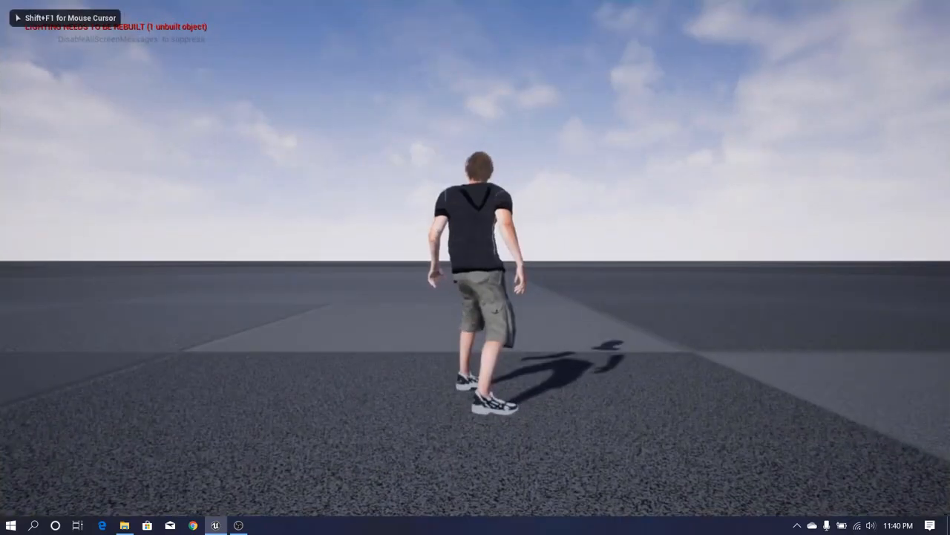
{"action": "key", "text": "w"}
{"action": "key", "text": "d"}
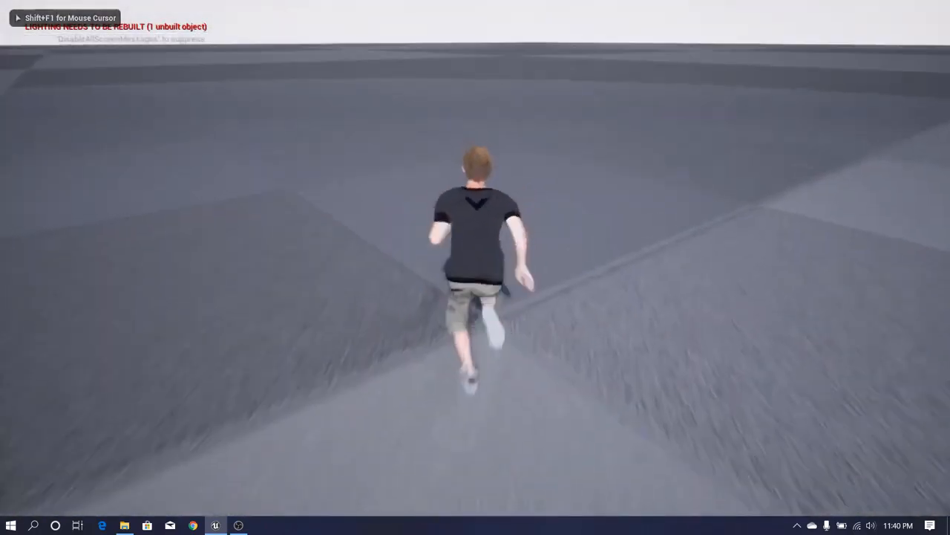
{"action": "key", "text": "a"}
{"action": "key", "text": "w"}
{"action": "key", "text": "d"}
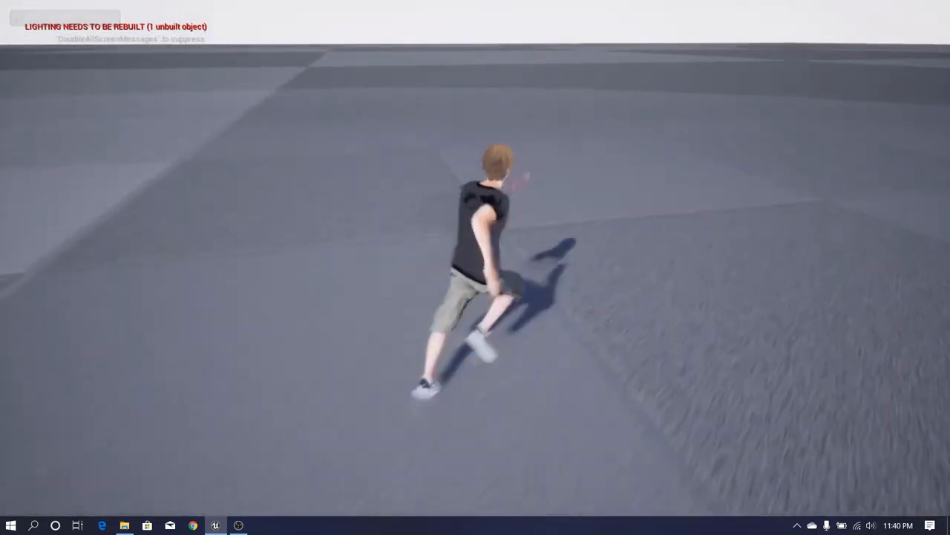
{"action": "key", "text": "s"}
{"action": "key", "text": "a"}
{"action": "key", "text": "w"}
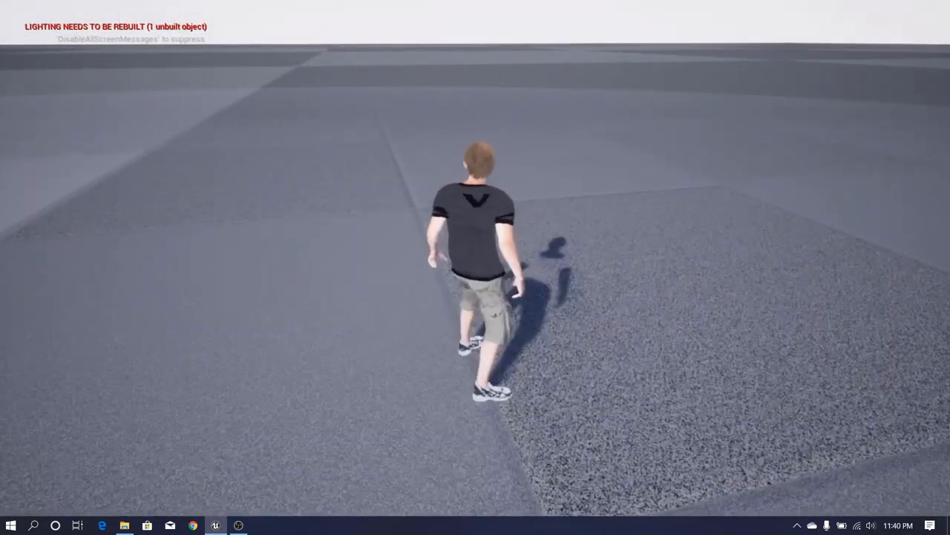
{"action": "key", "text": "s"}
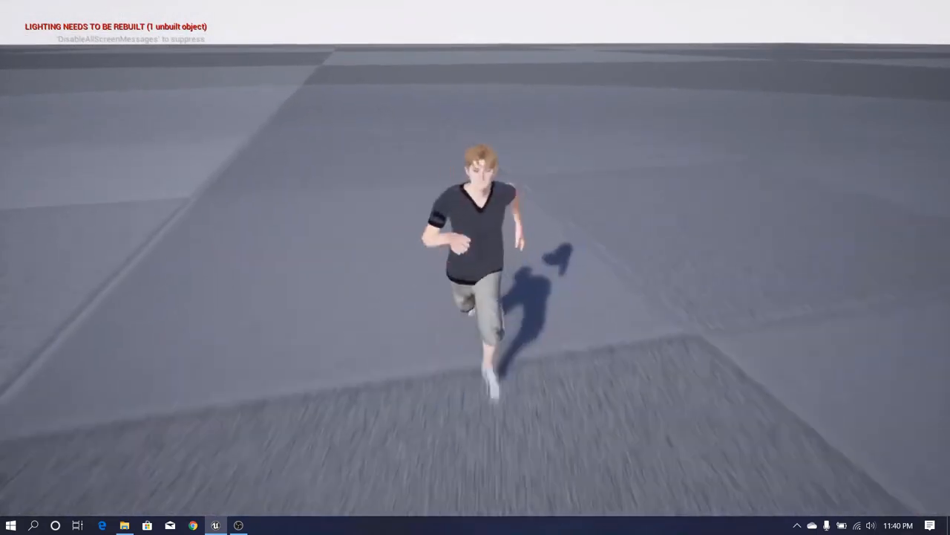
{"action": "key", "text": "w"}
{"action": "key", "text": "F11"}
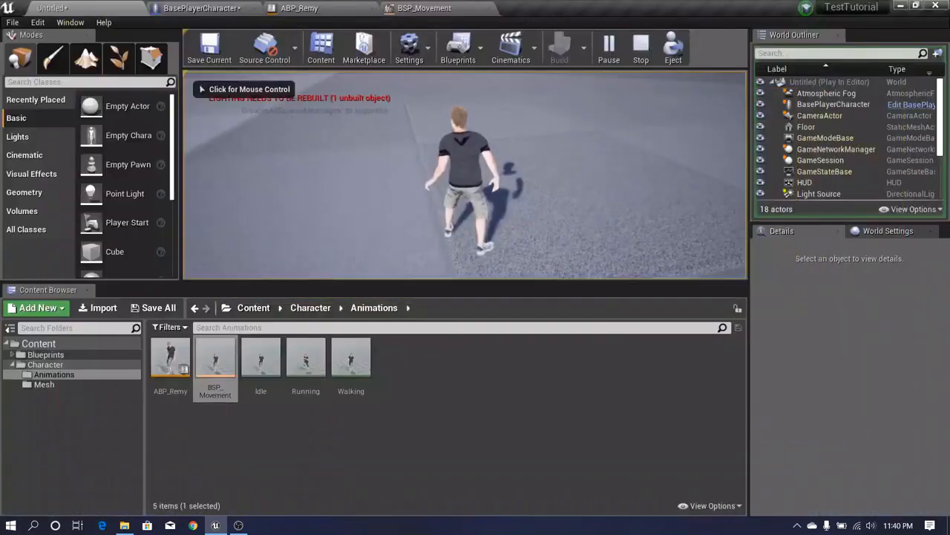
{"action": "key", "text": "Escape"}
Save the modified BasePlayerCharacter blueprint from the list of unsaved content, leaving the untitled level unsaved
{"action": "left_click", "coordinate": [164, 308]}
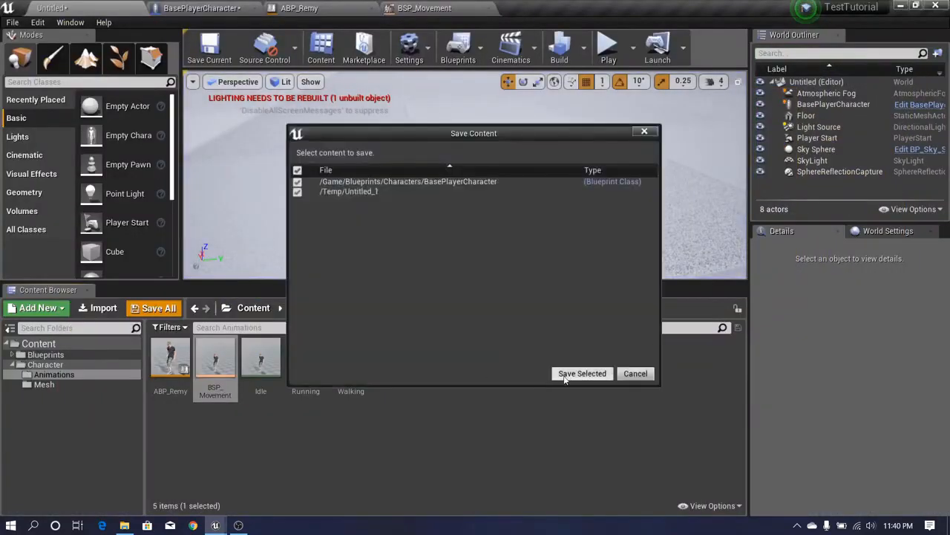
{"action": "left_click", "coordinate": [578, 369]}
{"action": "left_click", "coordinate": [808, 453]}
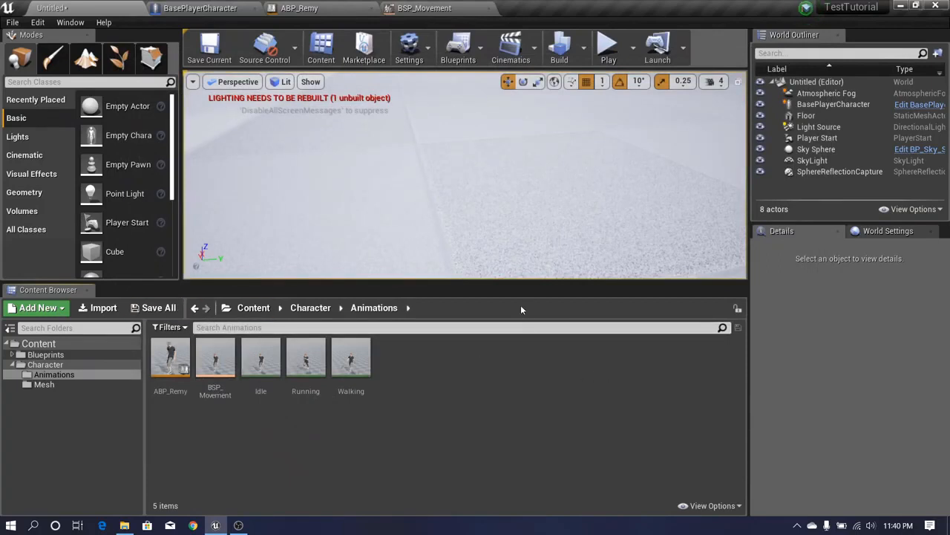
Adjust the panel borders around the level viewport, slightly widening the Modes panel and narrowing the World Outliner
{"action": "left_click_drag", "start_coordinate": [513, 282], "coordinate": [514, 273]}
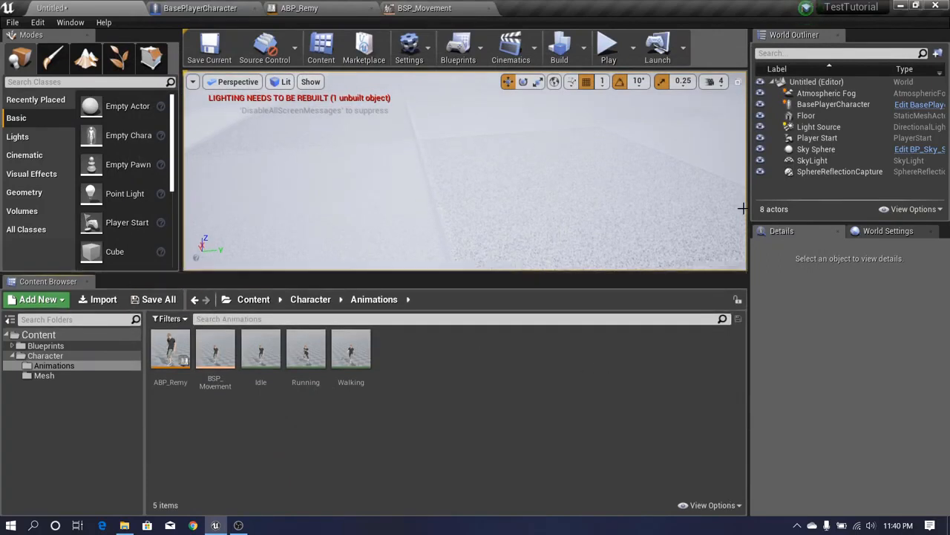
{"action": "left_click_drag", "start_coordinate": [746, 209], "coordinate": [751, 208]}
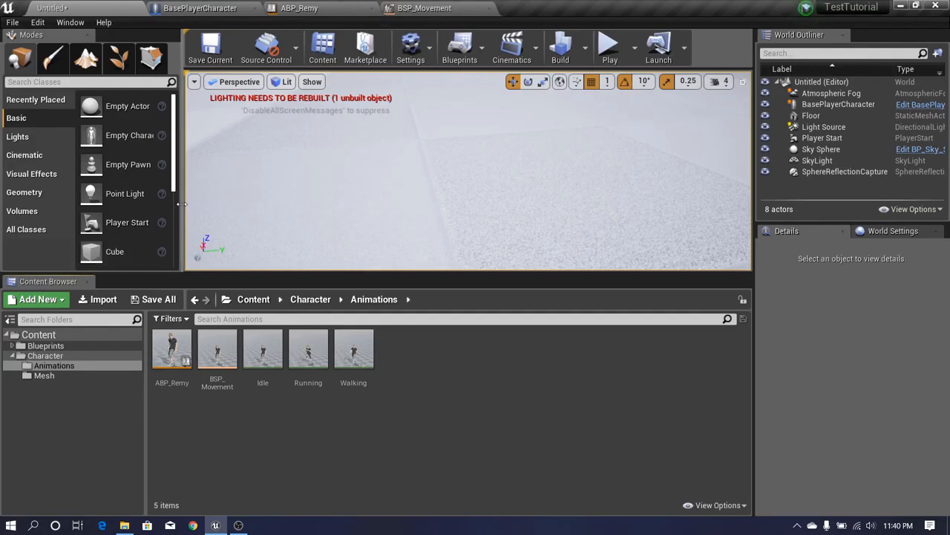
{"action": "left_click_drag", "start_coordinate": [180, 204], "coordinate": [190, 204]}
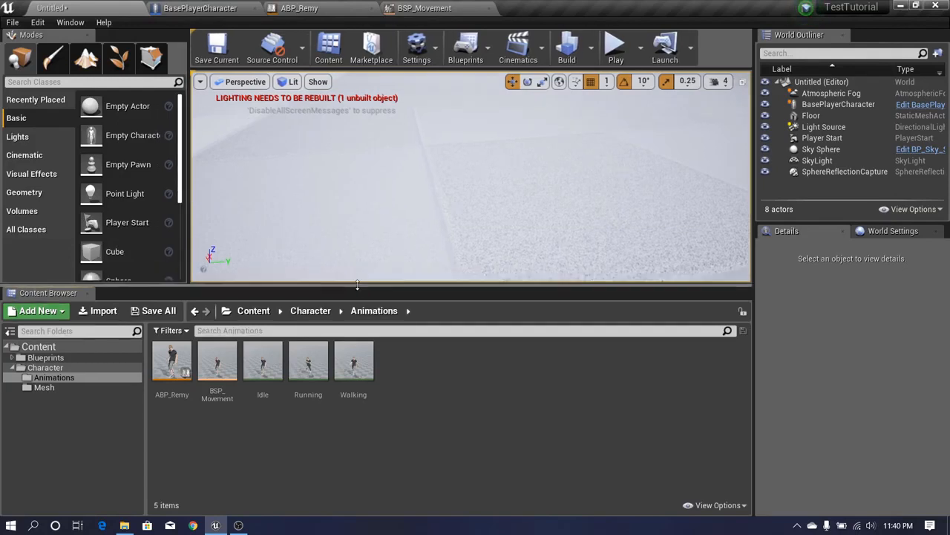
Examine BasePlayerCharacter's Event Graph, from the disabled event nodes to the look, turn and movement input nodes
{"action": "left_click", "coordinate": [200, 7]}
{"action": "left_click", "coordinate": [388, 77]}
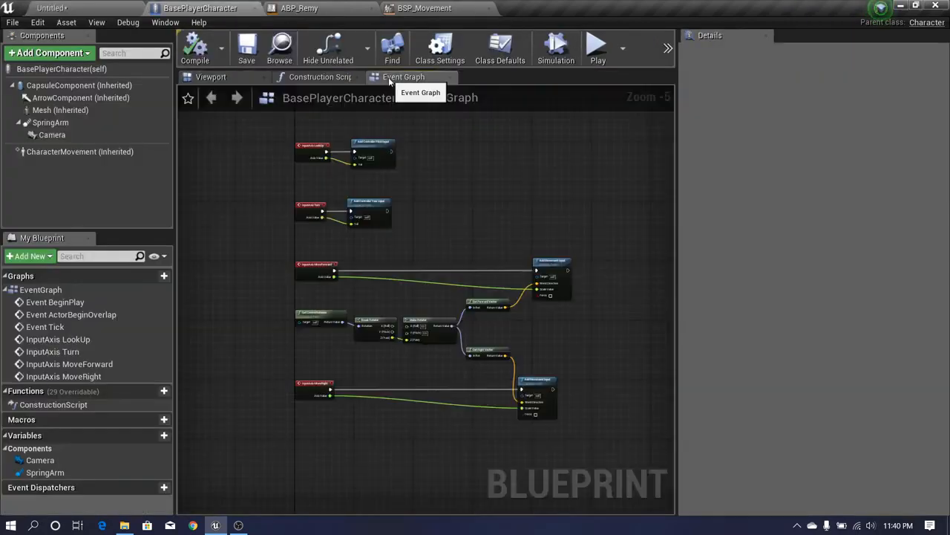
{"action": "scroll", "coordinate": [351, 307], "scroll_direction": "down", "scroll_amount": 1}
{"action": "scroll", "coordinate": [352, 308], "scroll_direction": "up", "scroll_amount": 3}
{"action": "scroll", "coordinate": [441, 394], "scroll_direction": "down", "scroll_amount": 3}
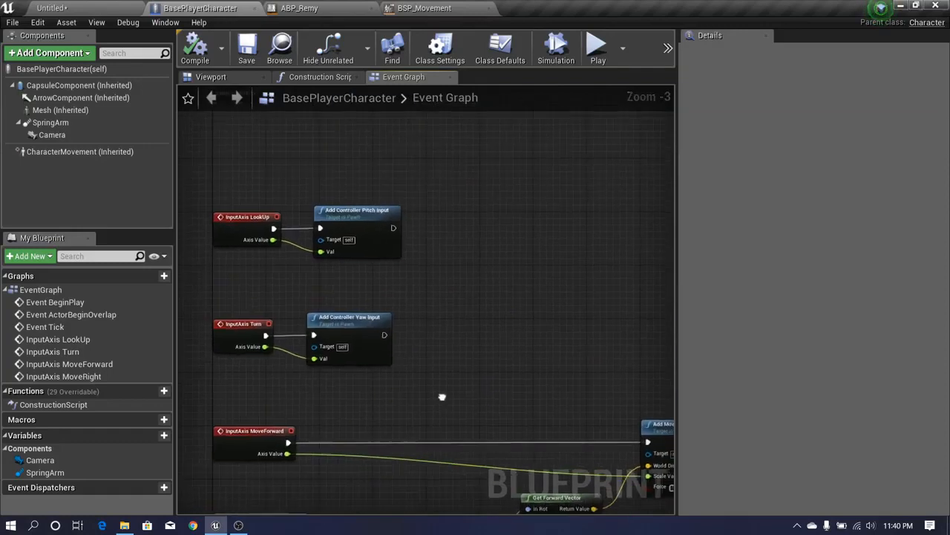
{"action": "left_click_drag", "start_coordinate": [676, 274], "coordinate": [701, 274]}
{"action": "right_click_drag", "start_coordinate": [638, 333], "coordinate": [581, 314]}
{"action": "right_click_drag", "start_coordinate": [548, 251], "coordinate": [540, 291]}
{"action": "scroll", "coordinate": [337, 242], "scroll_direction": "up", "scroll_amount": 3}
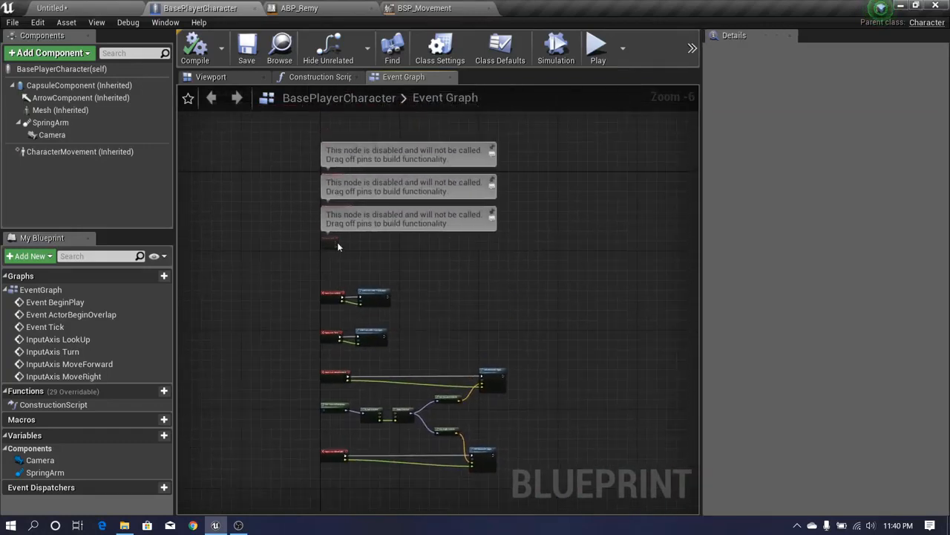
{"action": "scroll", "coordinate": [325, 245], "scroll_direction": "down", "scroll_amount": 3}
{"action": "right_click_drag", "start_coordinate": [433, 275], "coordinate": [450, 228]}
{"action": "scroll", "coordinate": [416, 293], "scroll_direction": "up", "scroll_amount": 2}
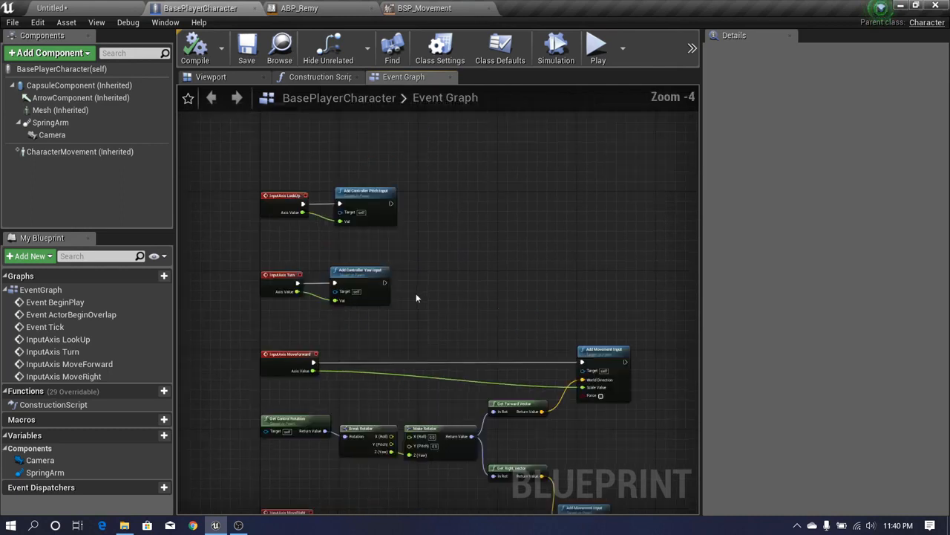
{"action": "scroll", "coordinate": [418, 289], "scroll_direction": "down", "scroll_amount": 1}
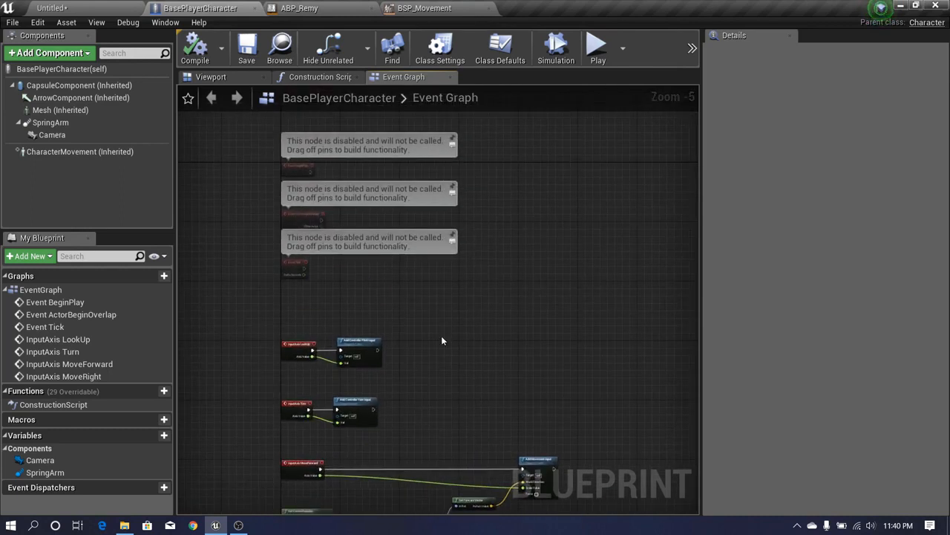
Enlarge the level viewport by shrinking the Content Browser, and view the placed character from several angles
{"action": "left_click", "coordinate": [123, 13]}
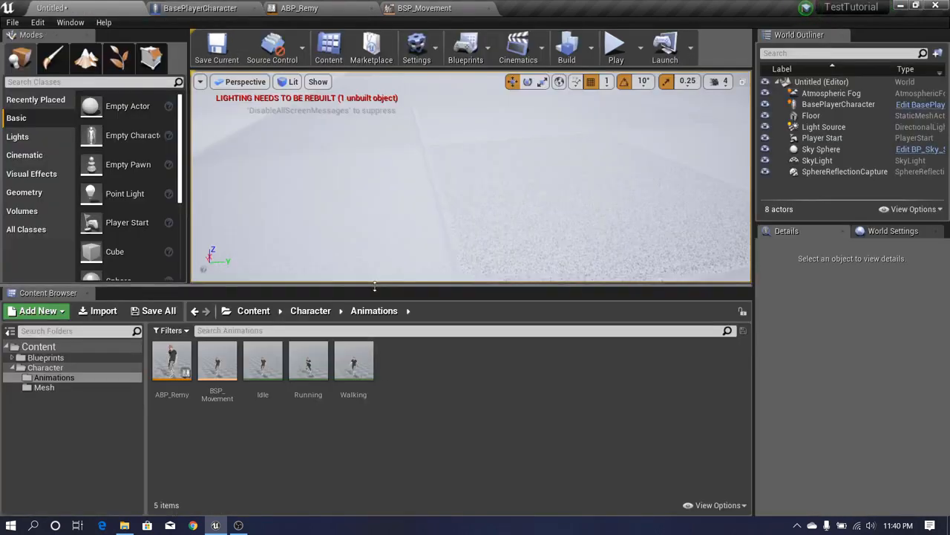
{"action": "left_click_drag", "start_coordinate": [374, 287], "coordinate": [361, 341]}
{"action": "right_click_drag", "start_coordinate": [471, 203], "coordinate": [331, 255]}
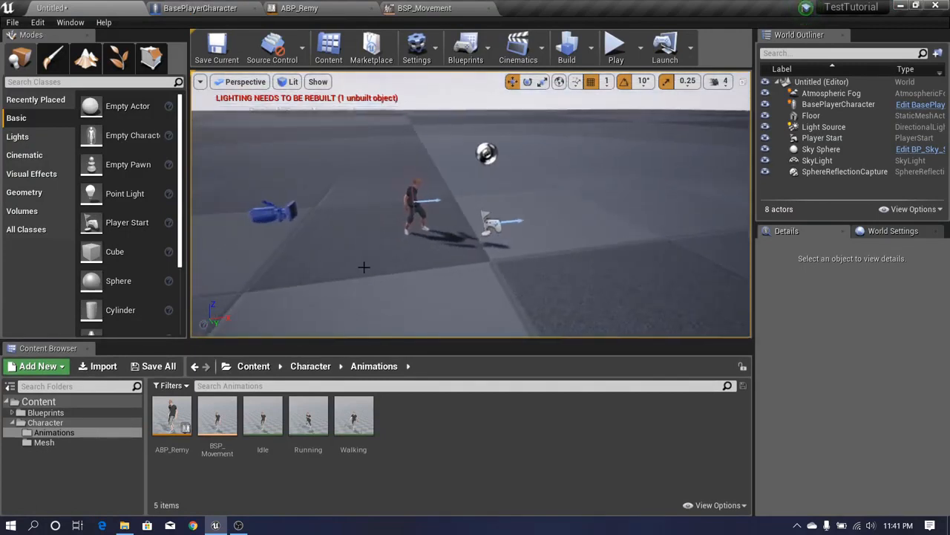
{"action": "right_click_drag", "start_coordinate": [471, 204], "coordinate": [334, 288]}
{"action": "right_click_drag", "start_coordinate": [364, 257], "coordinate": [394, 207]}
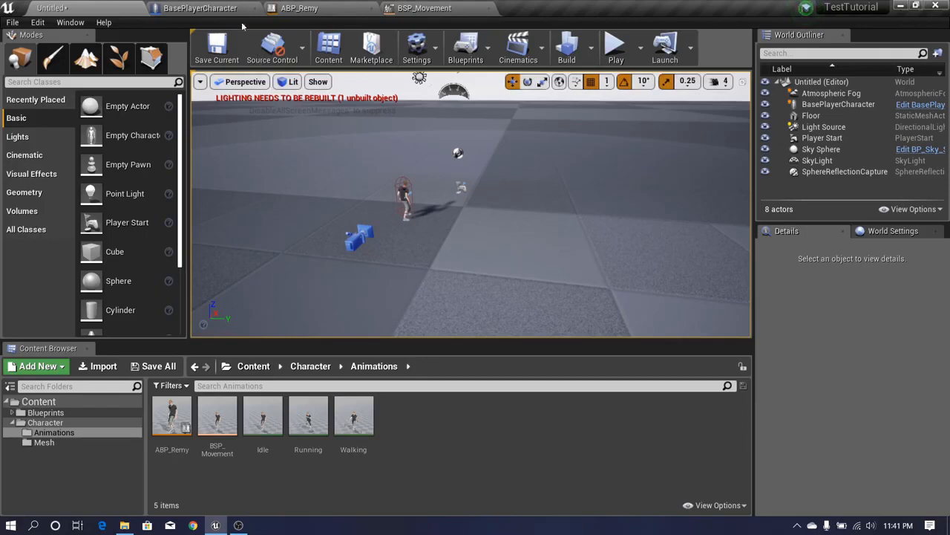
{"action": "right_click_drag", "start_coordinate": [450, 236], "coordinate": [421, 230]}
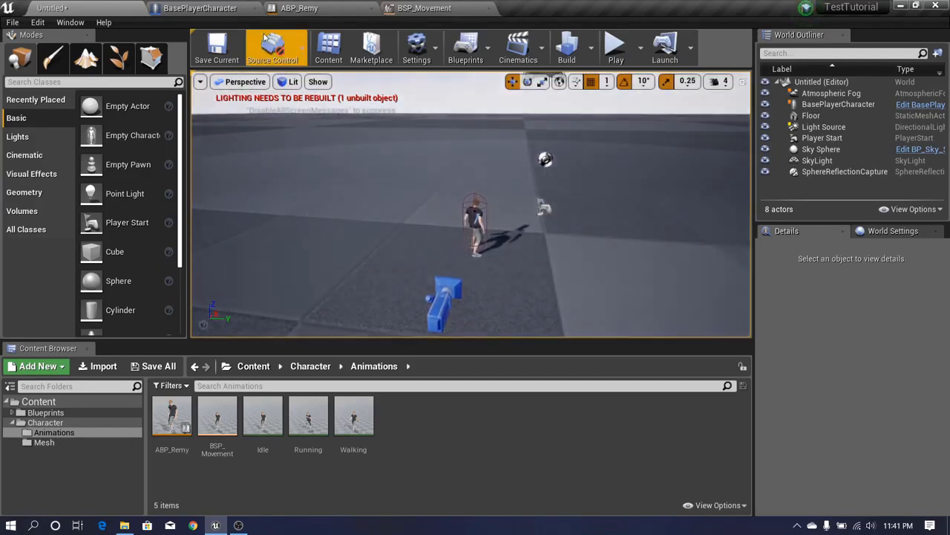